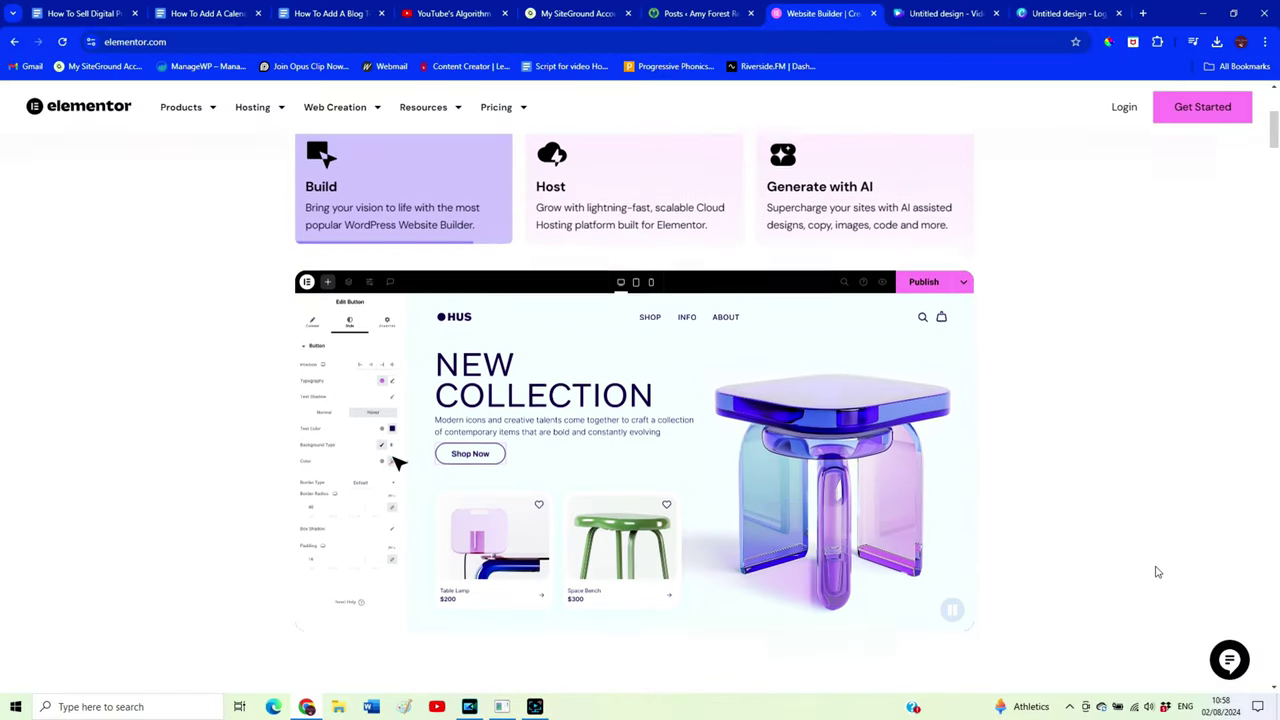
scroll(1155, 570, "down", 2)
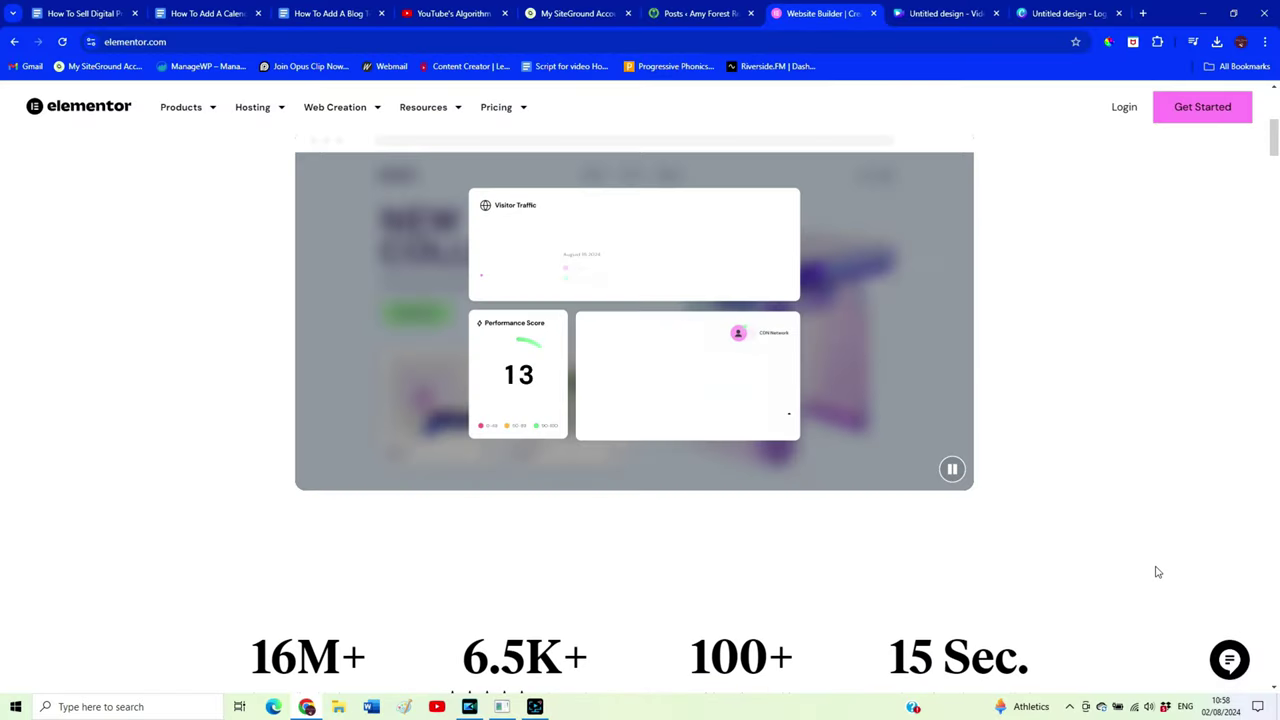
scroll(1157, 572, "down", 2)
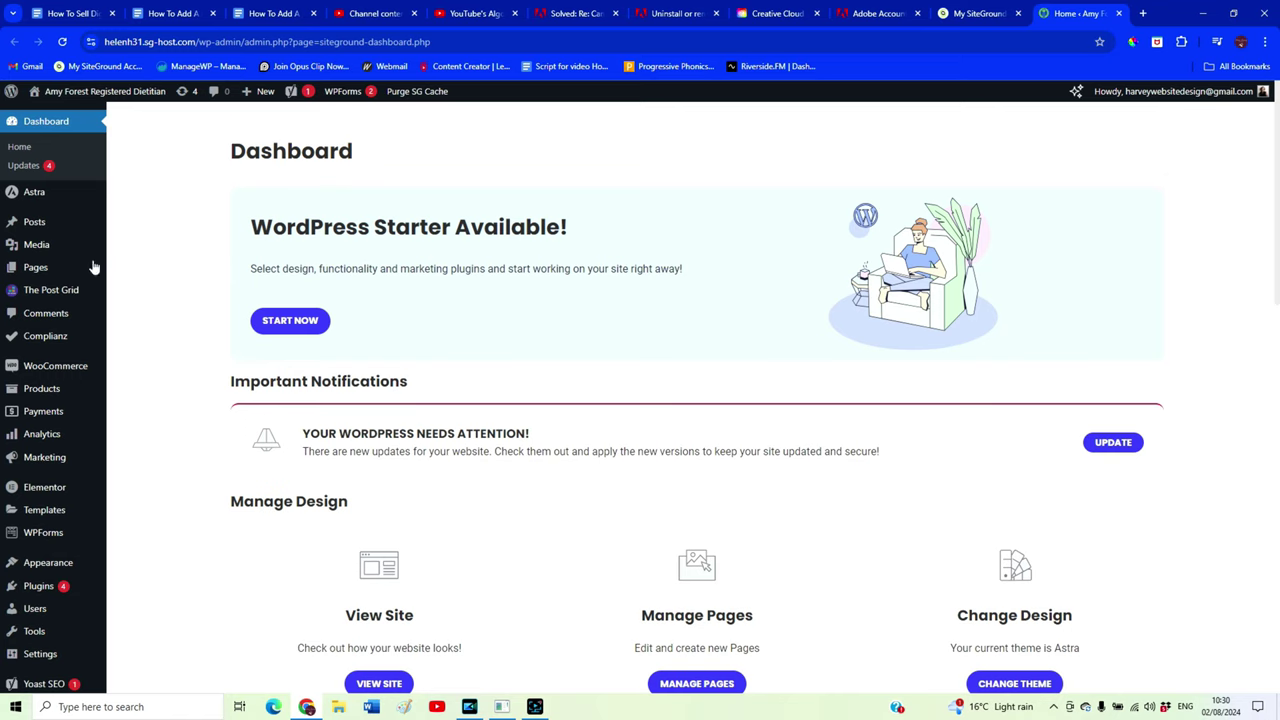
Search the directory of new WordPress plugins for "elementor"
left_click(37, 587)
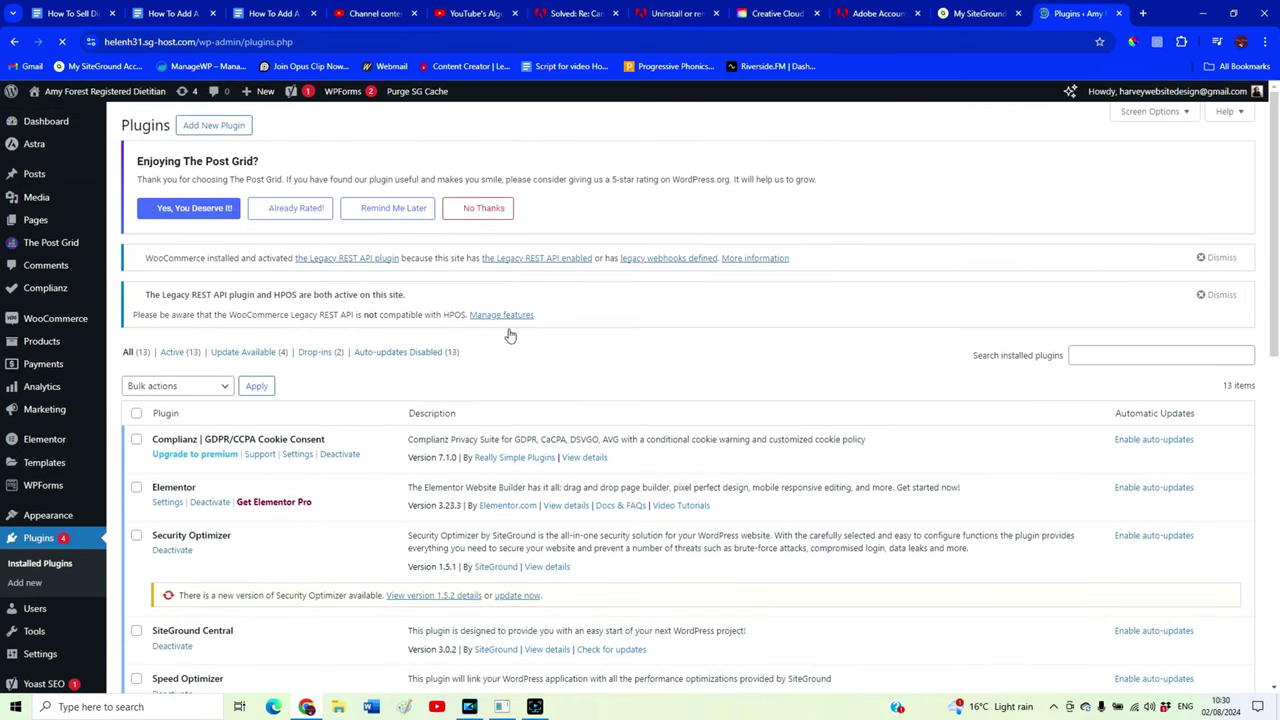
left_click(214, 131)
left_click(1087, 264)
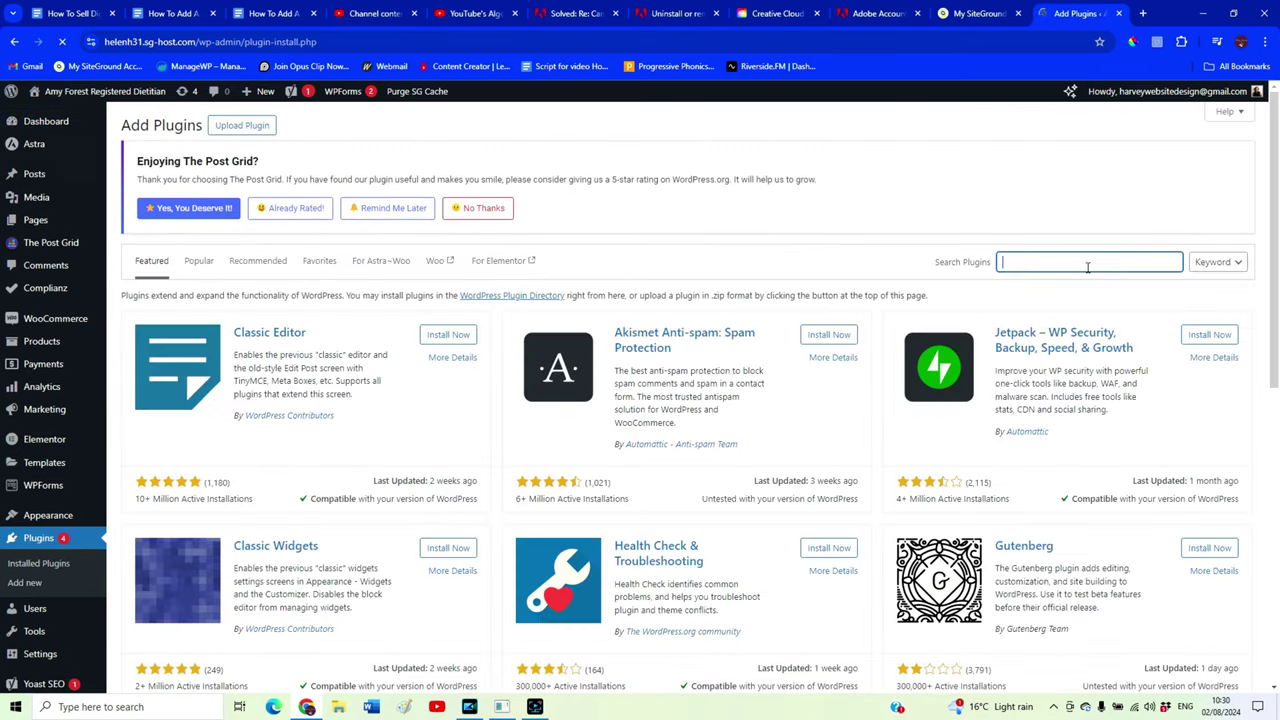
type("elementor")
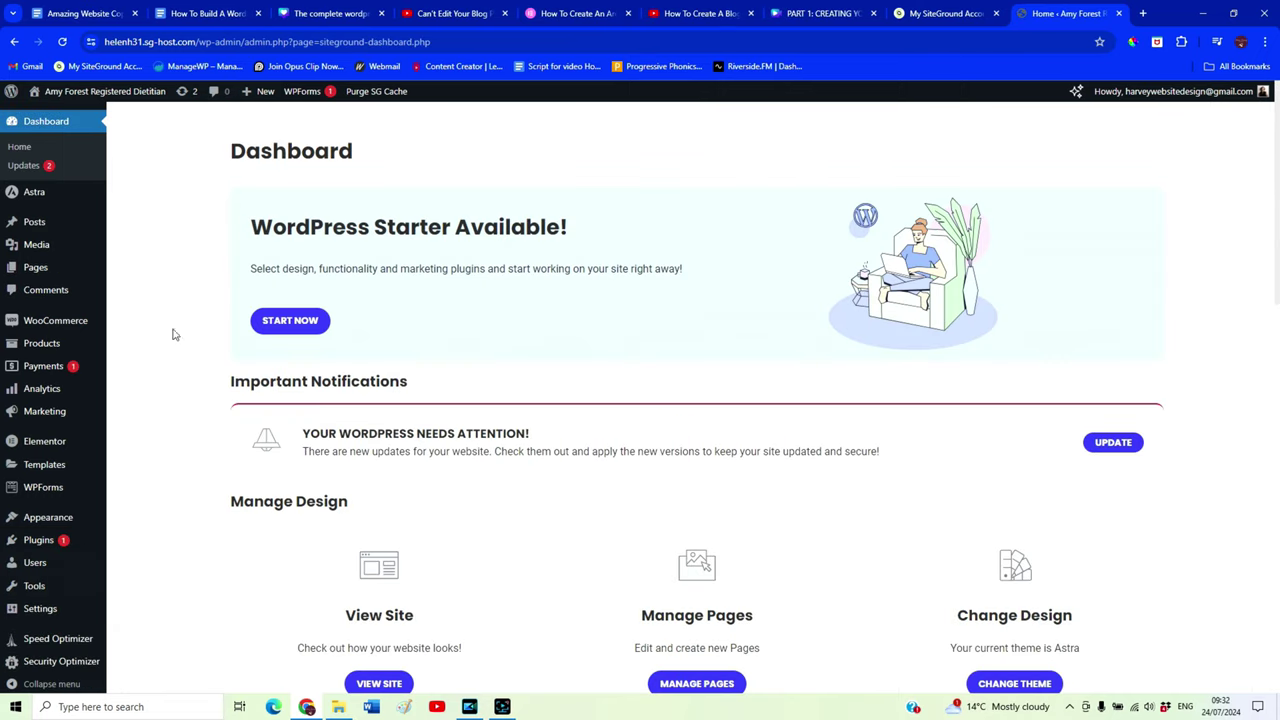
Start a new page titled "Blog" and leave the editor without saving it
left_click(30, 276)
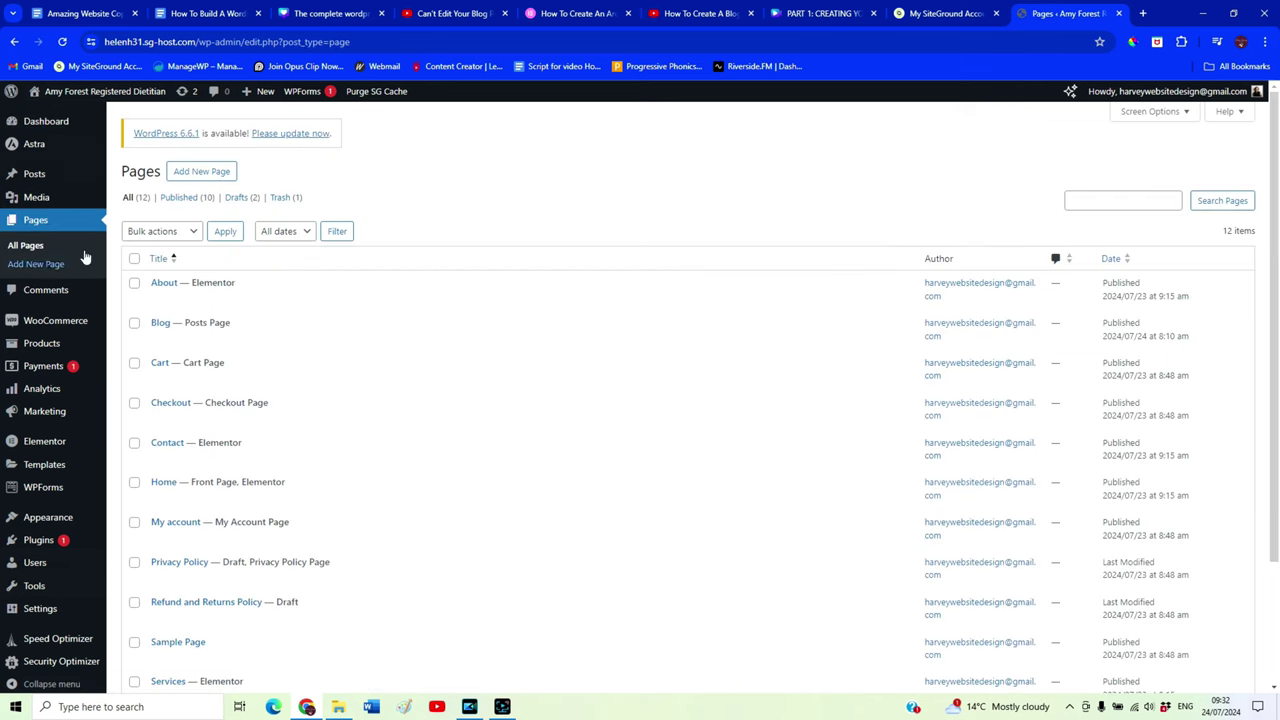
left_click(197, 178)
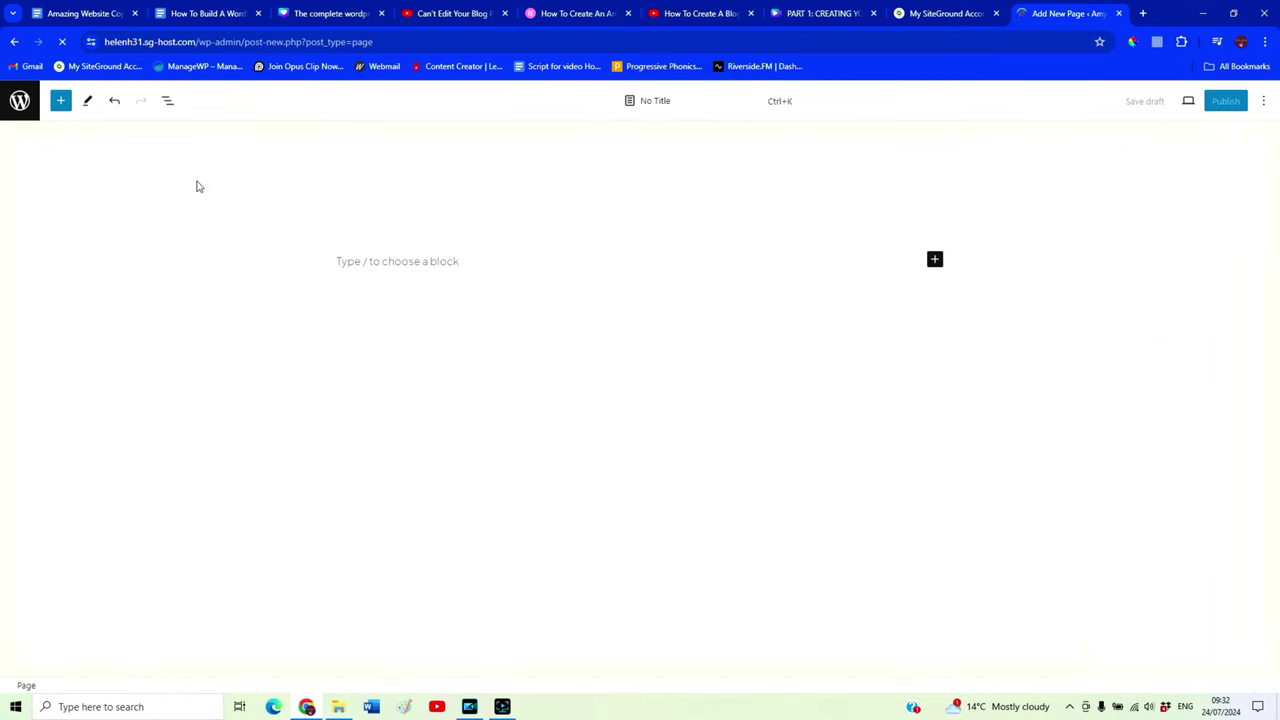
left_click(322, 188)
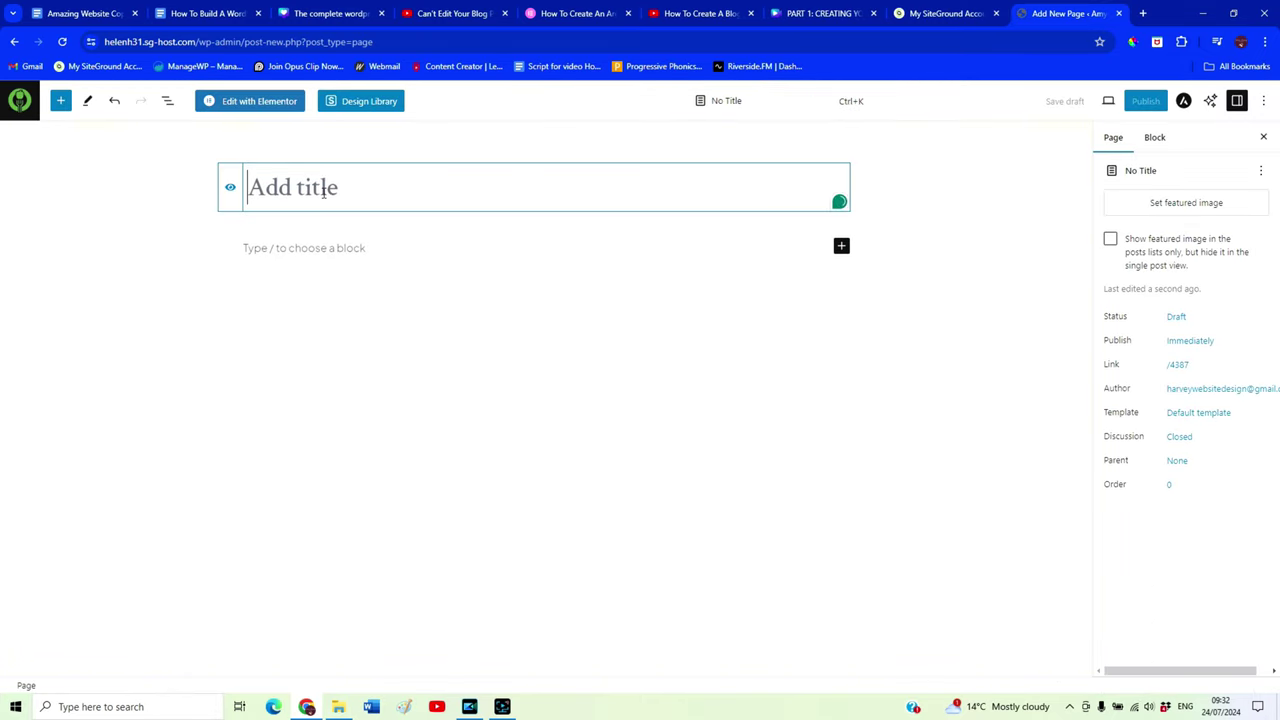
type("Blog Posts")
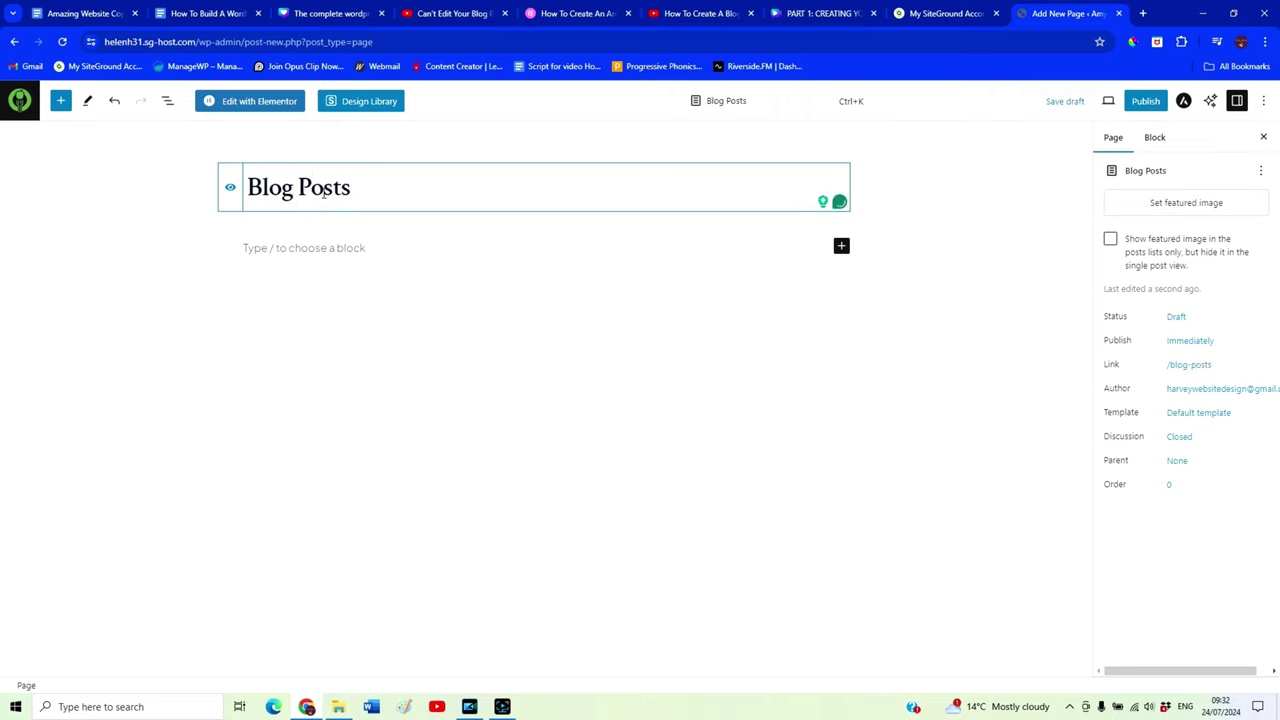
key("BackSpace")
key("BackSpace")
key("BackSpace")
key("BackSpace")
key("BackSpace")
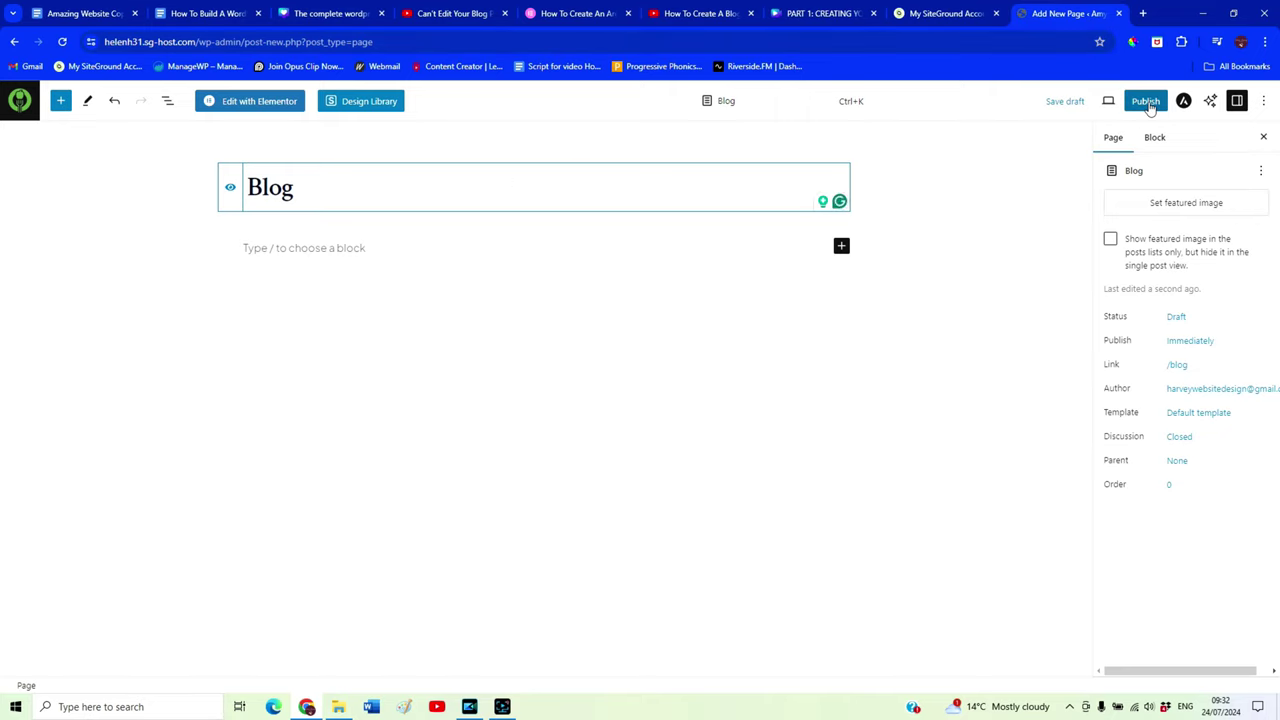
left_click(20, 101)
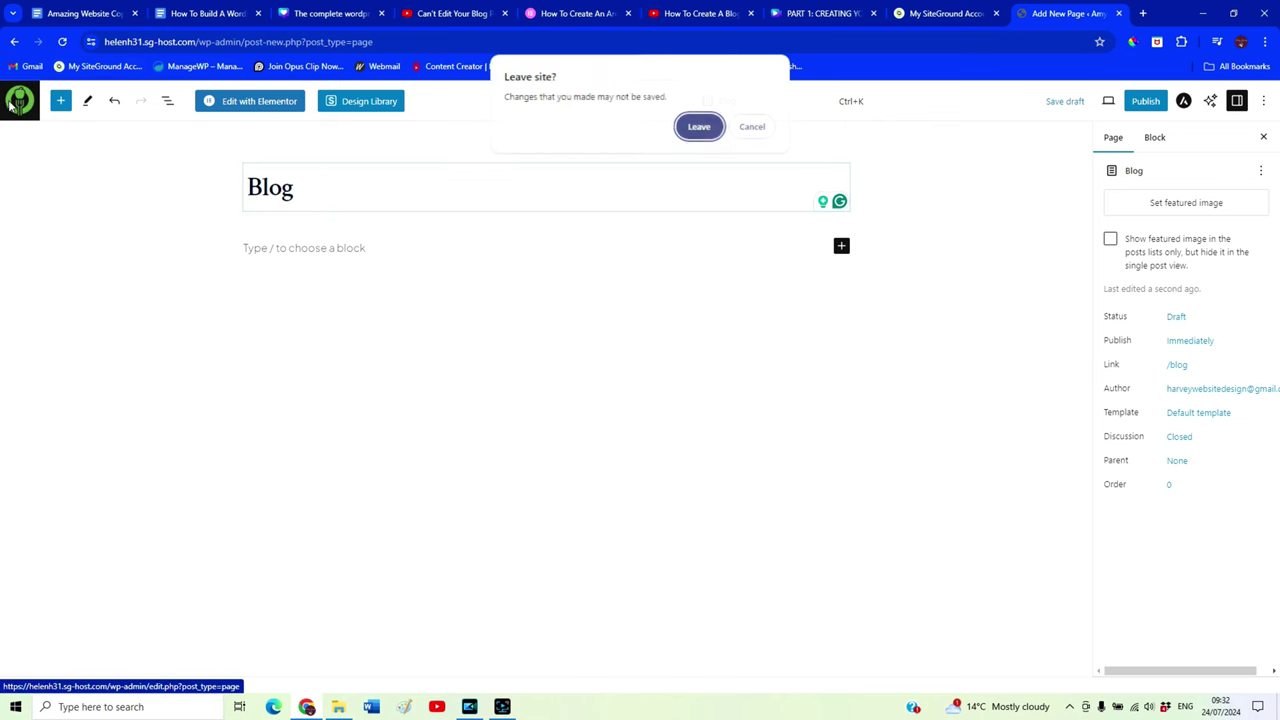
left_click(698, 126)
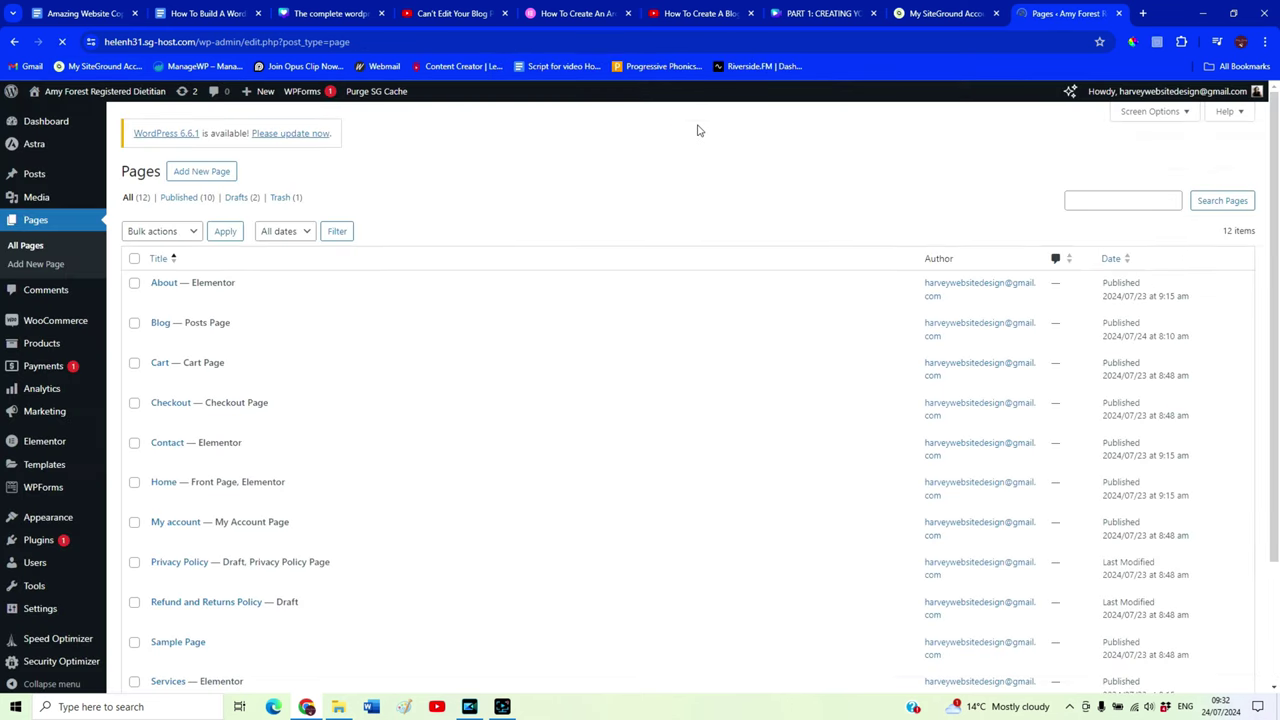
Clear the Posts page assignment in the theme's Homepage Settings, publish the change and return to the pages list
scroll(417, 391, "down", 1)
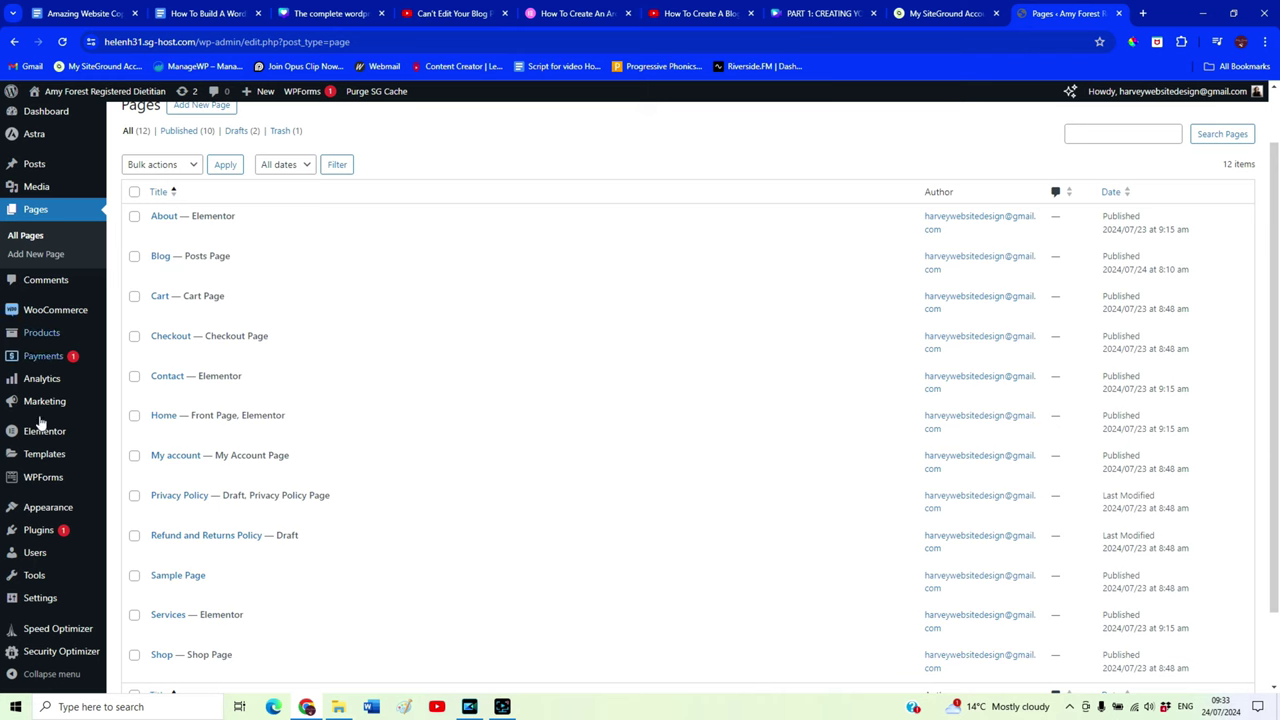
mouse_move(48, 511)
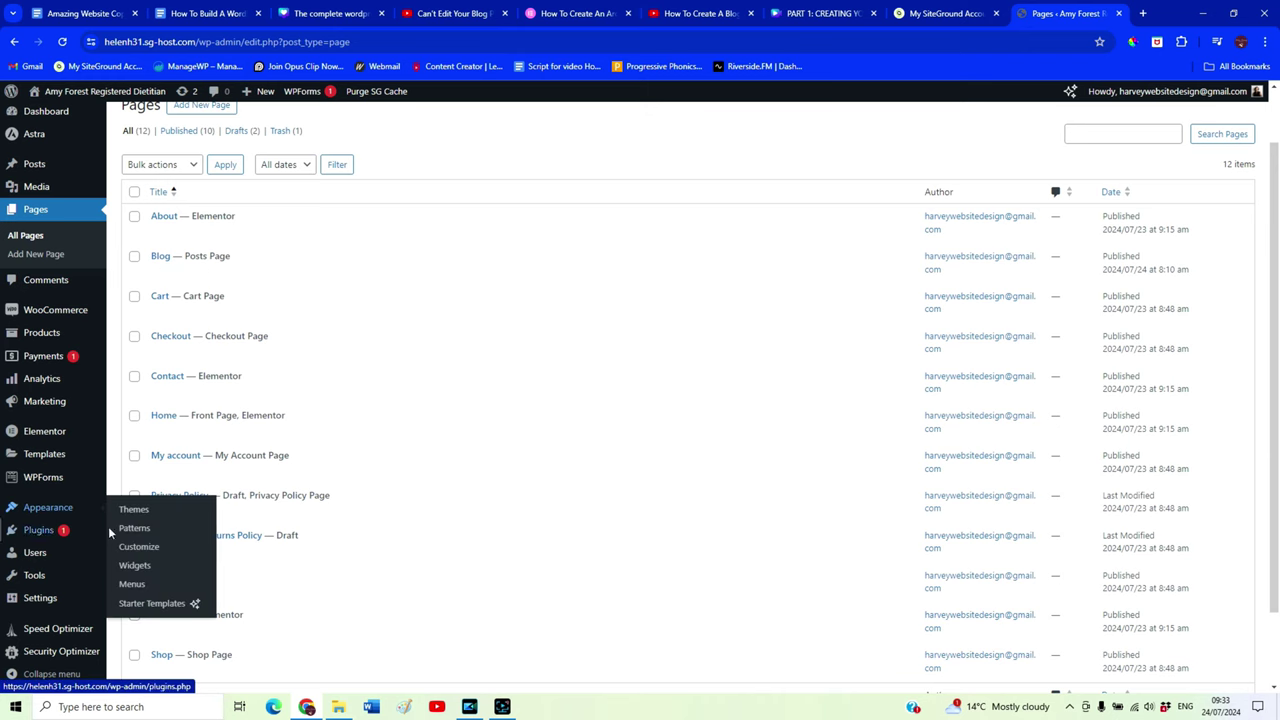
left_click(145, 555)
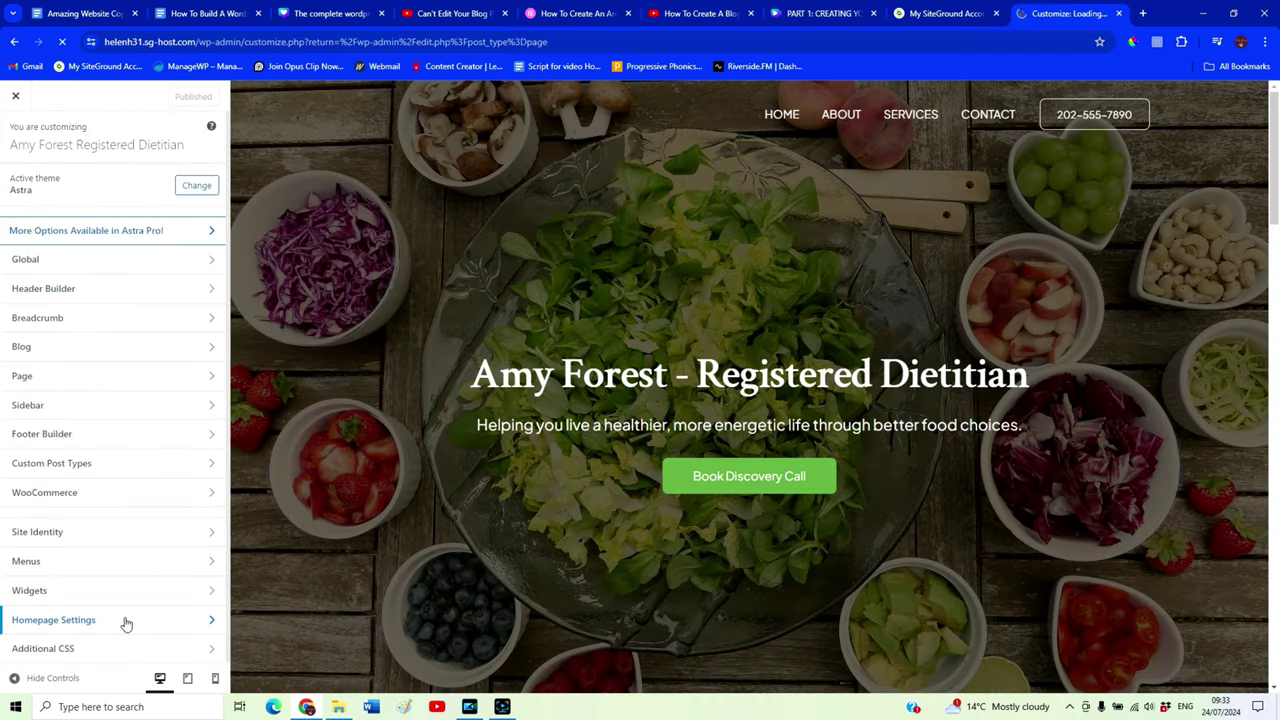
left_click(125, 620)
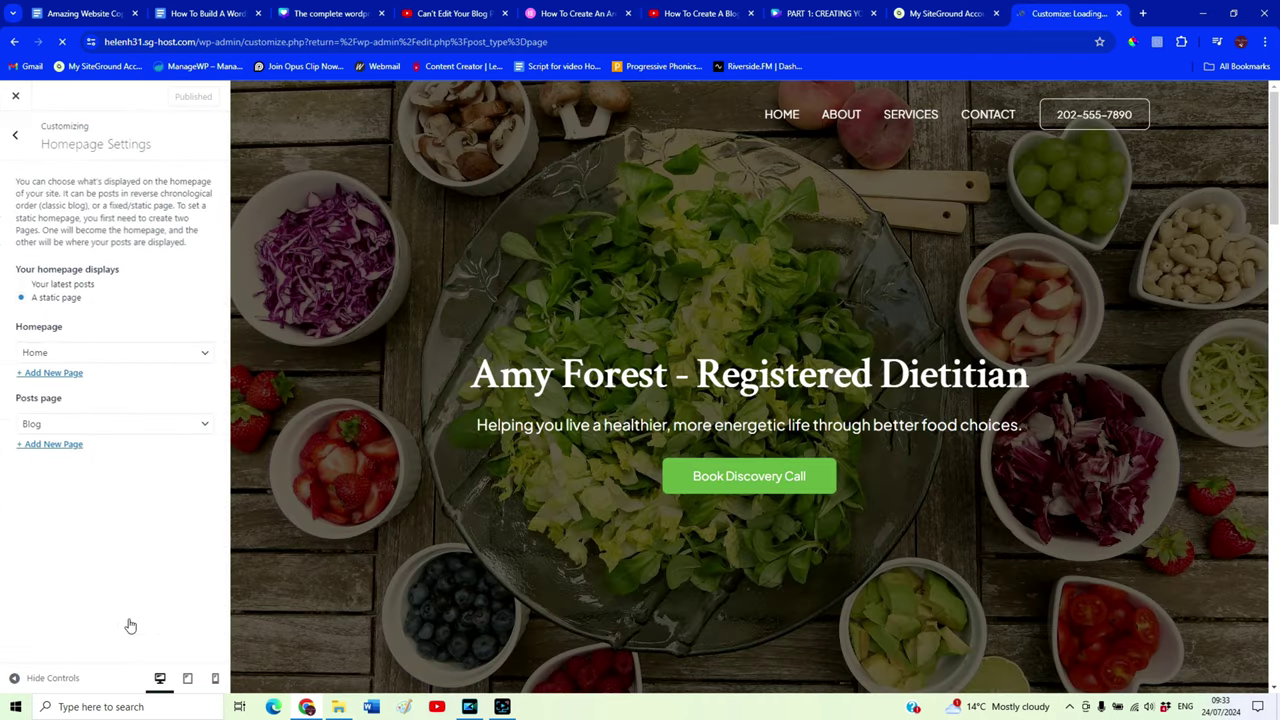
left_click(66, 427)
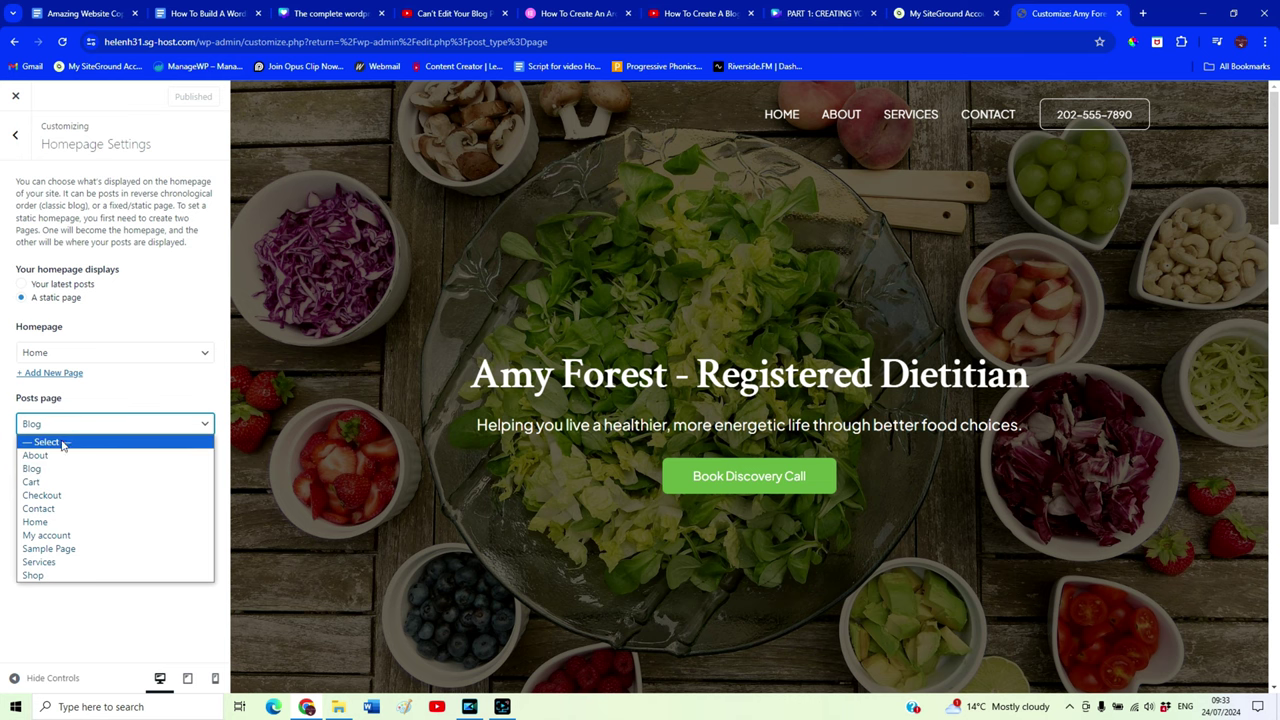
key("Escape")
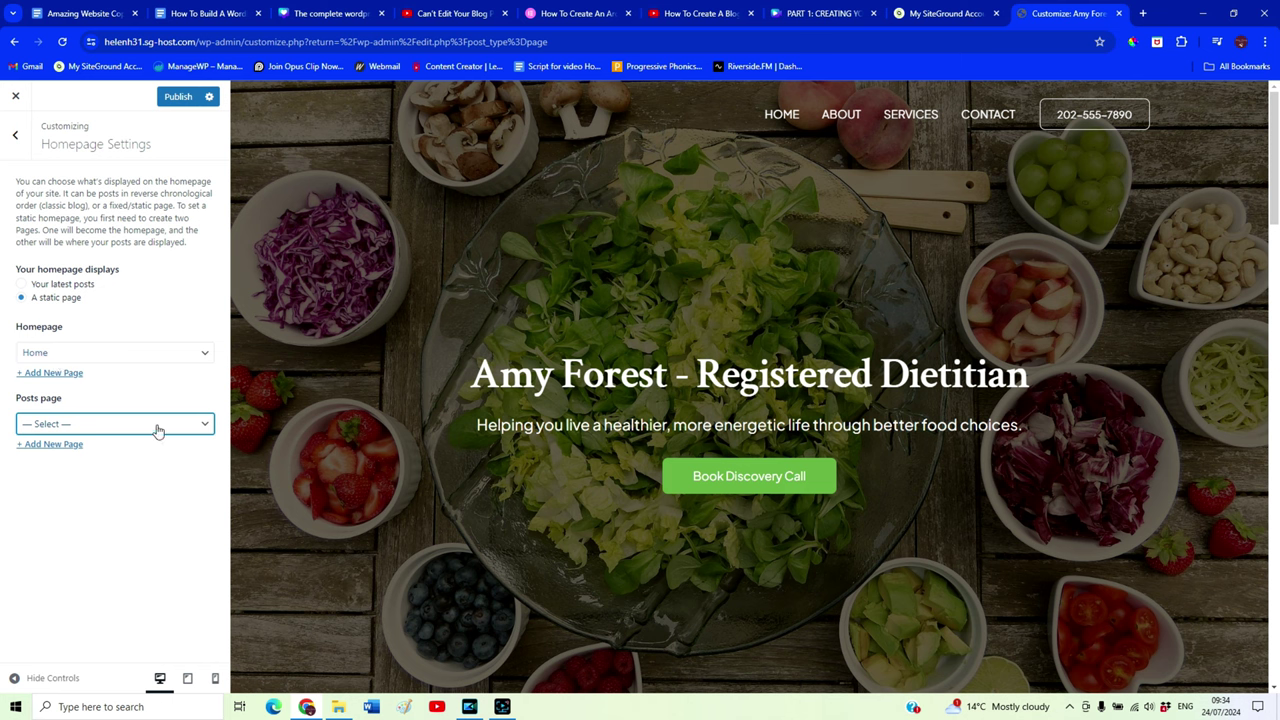
left_click(180, 96)
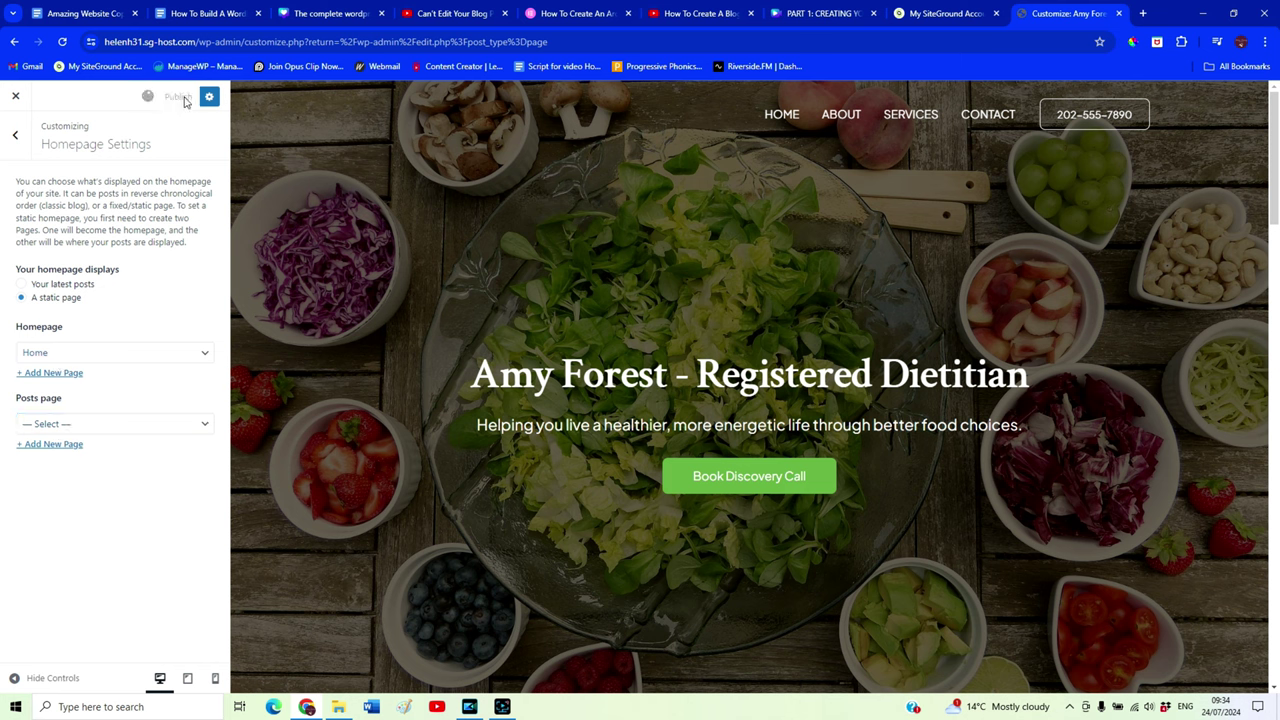
left_click(14, 97)
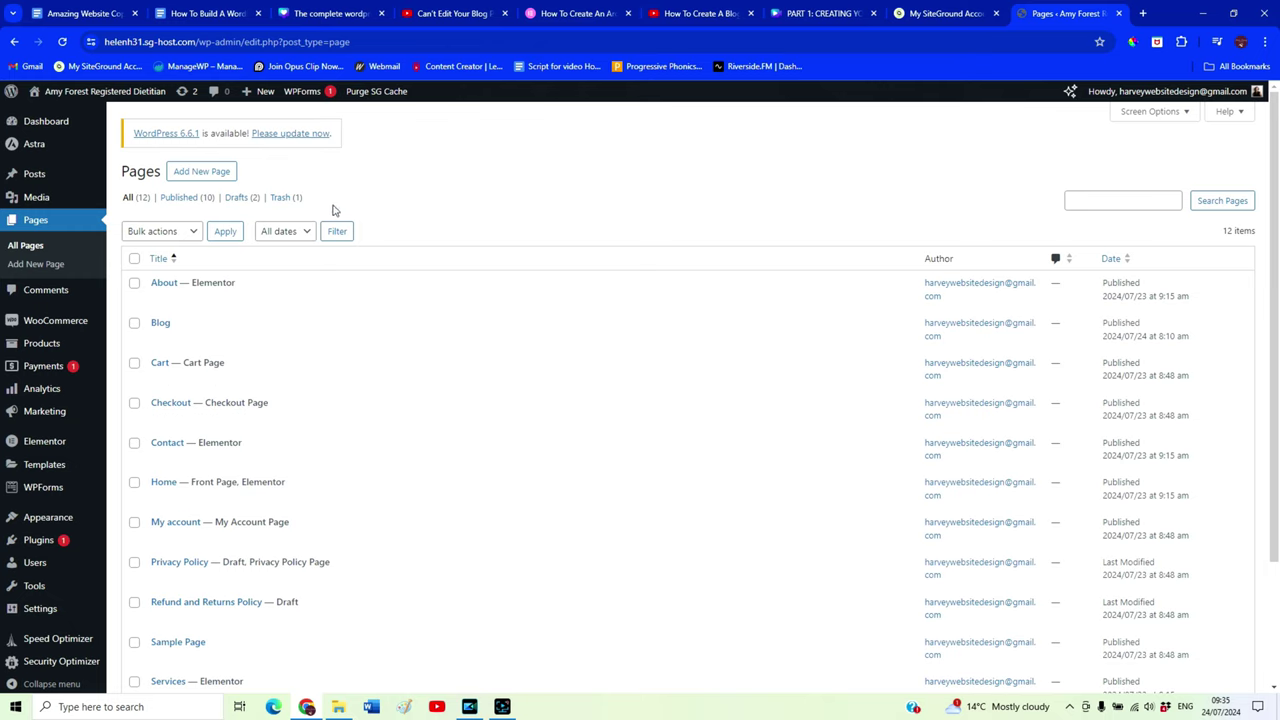
Create a new post titled "Best Foods For Dry Skin" and publish it
mouse_move(36, 180)
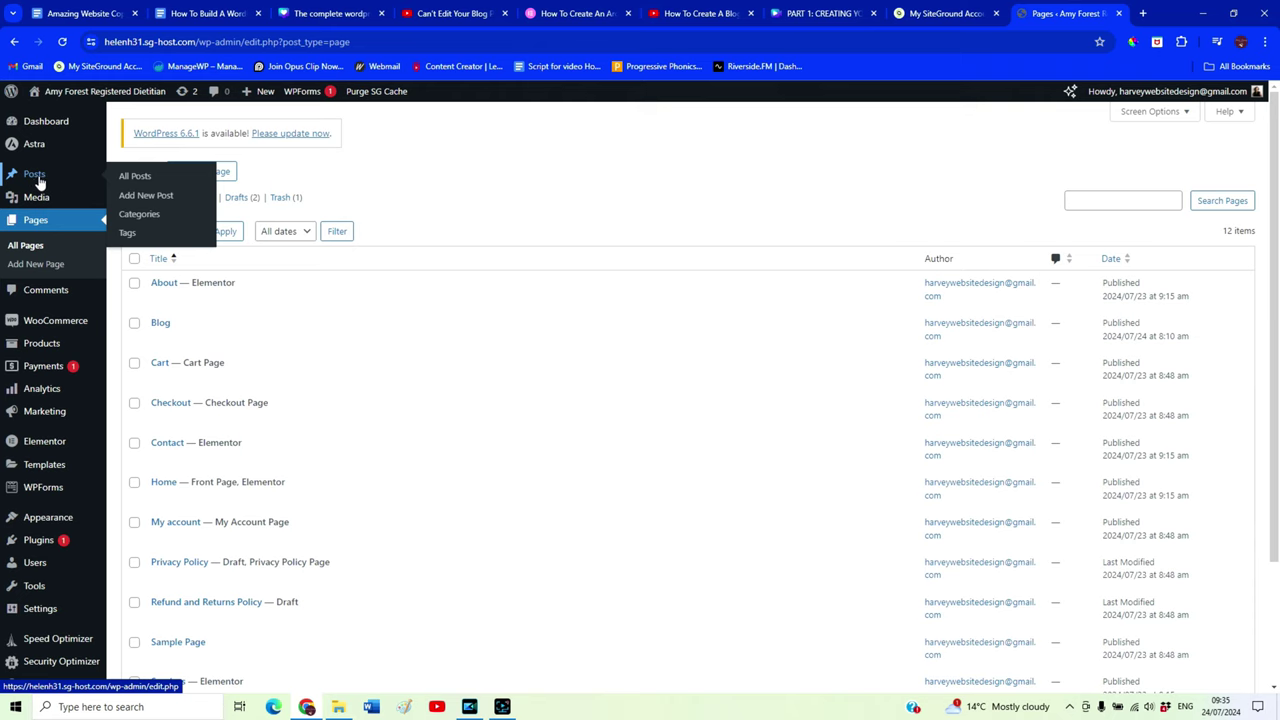
left_click(148, 197)
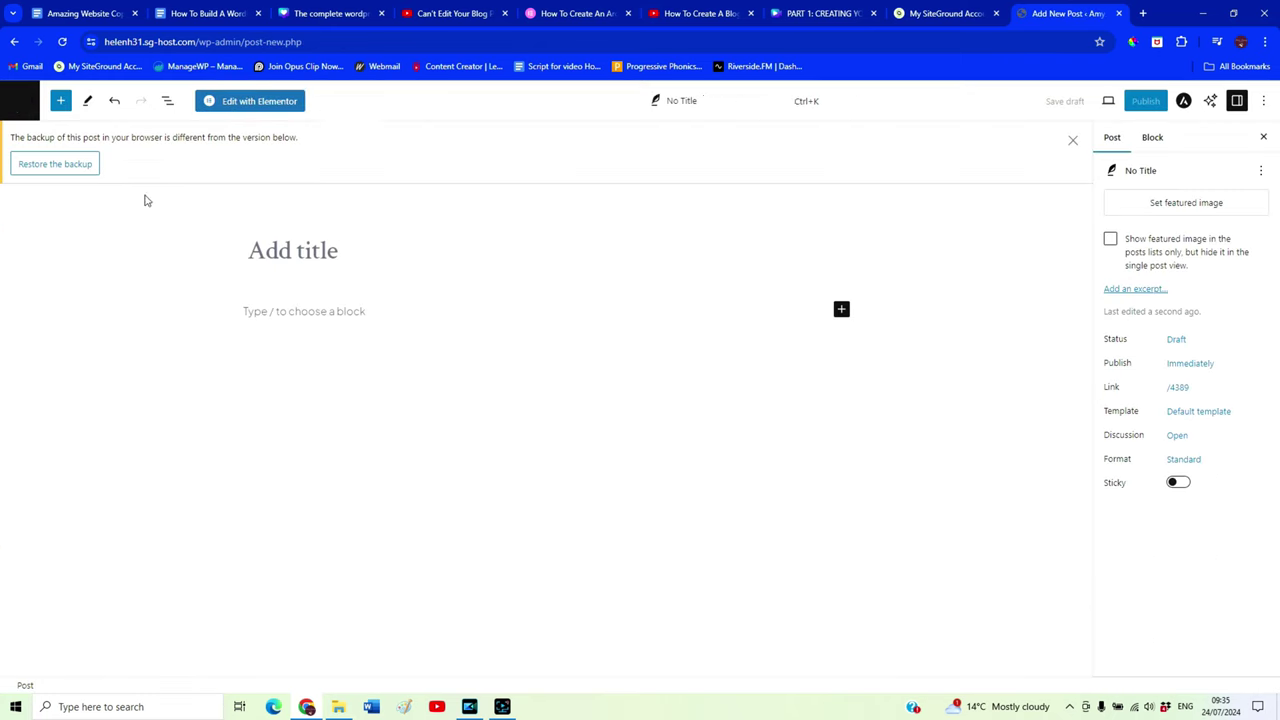
left_click(320, 252)
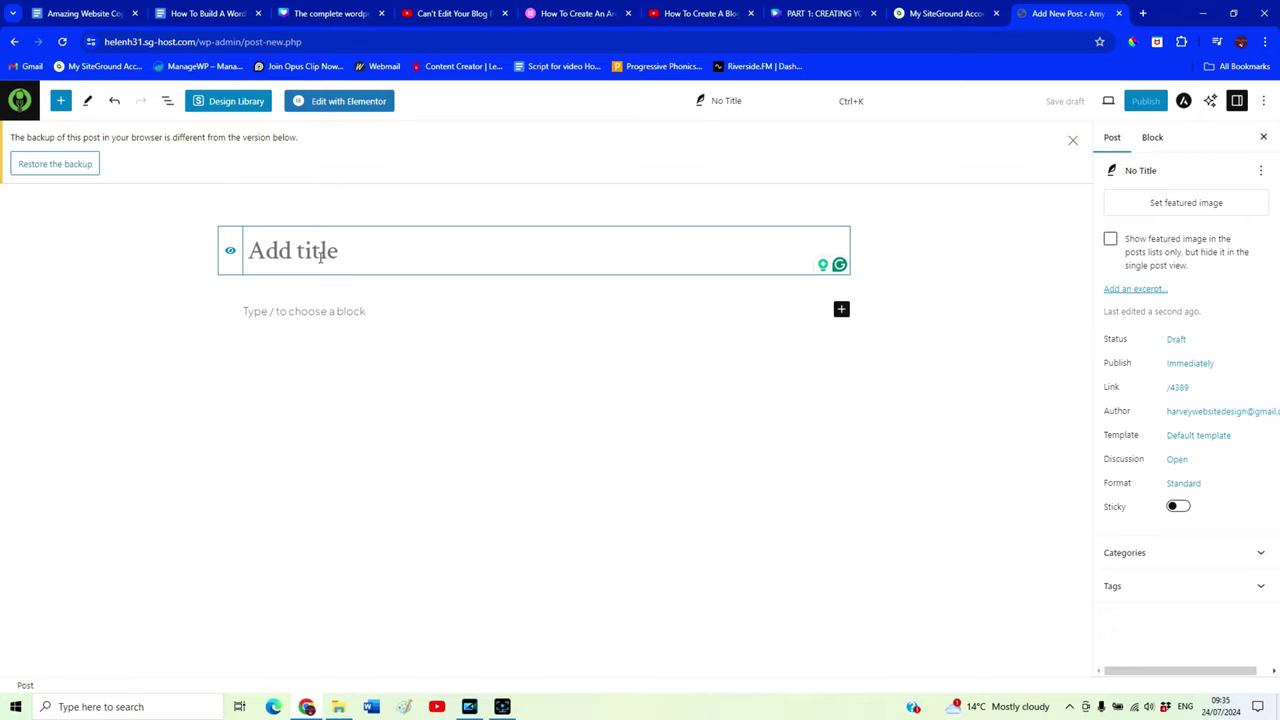
type("B")
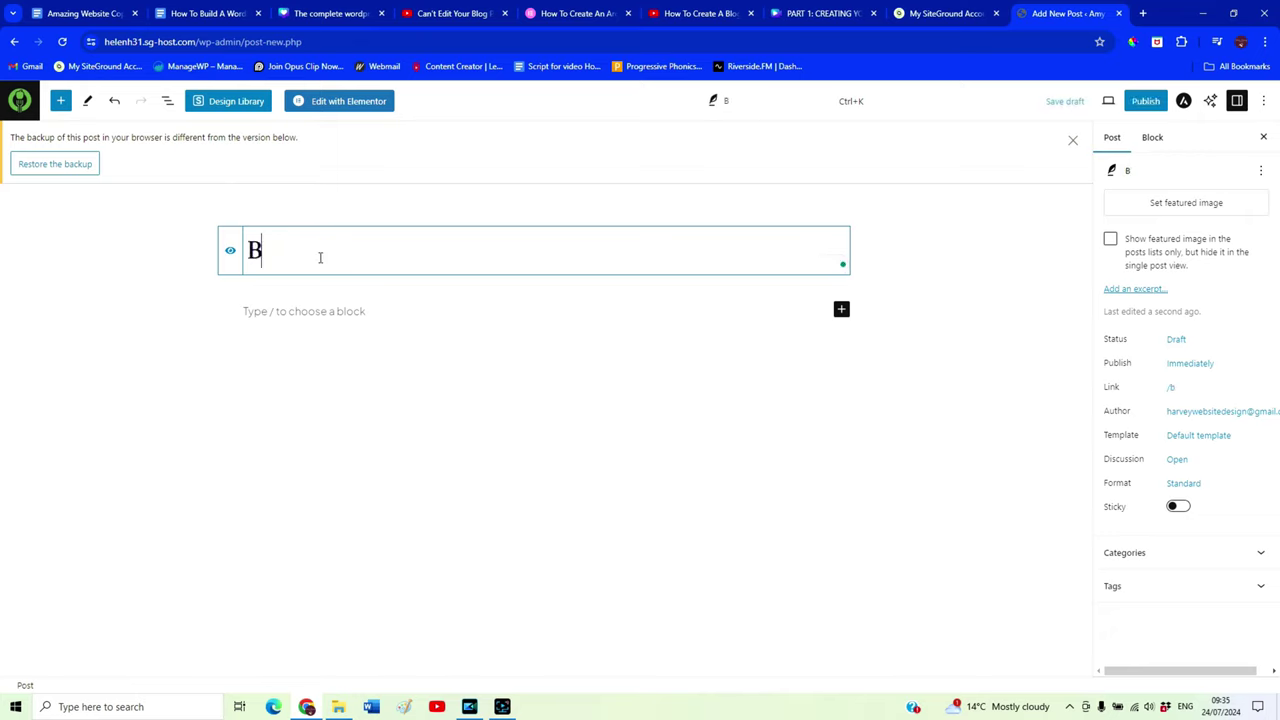
type("est Foods ")
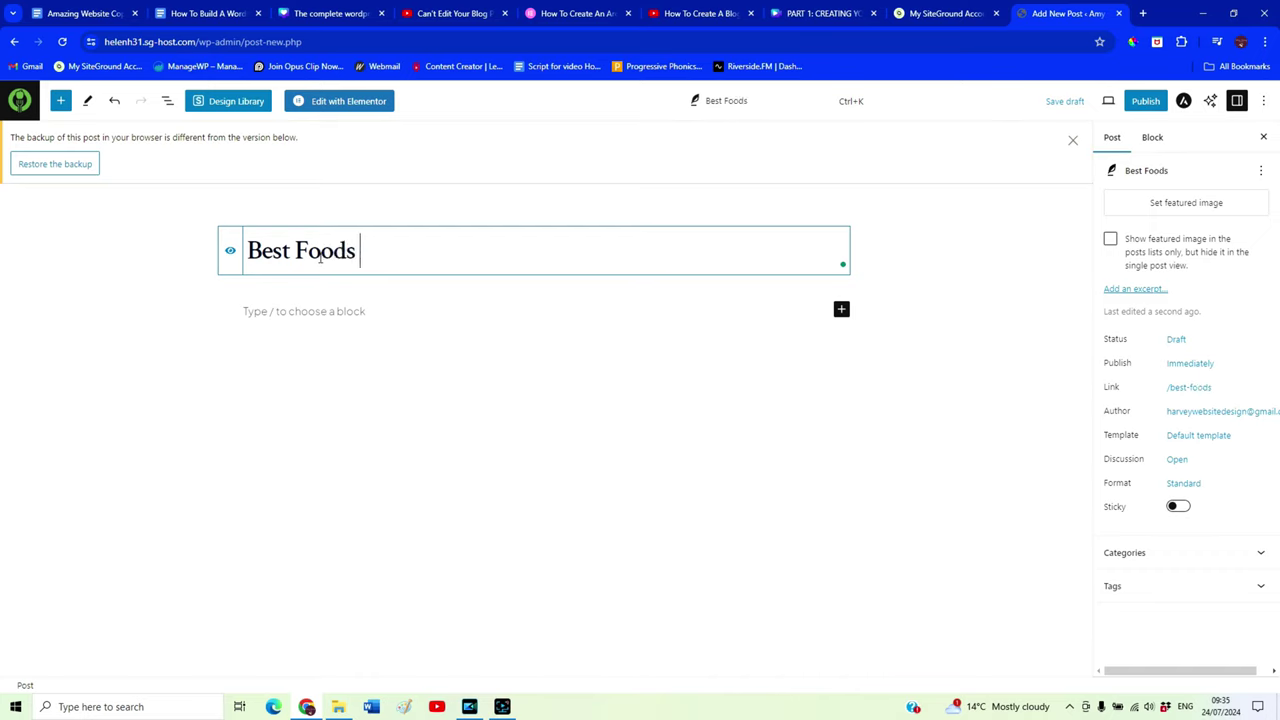
type("For Dry Skin")
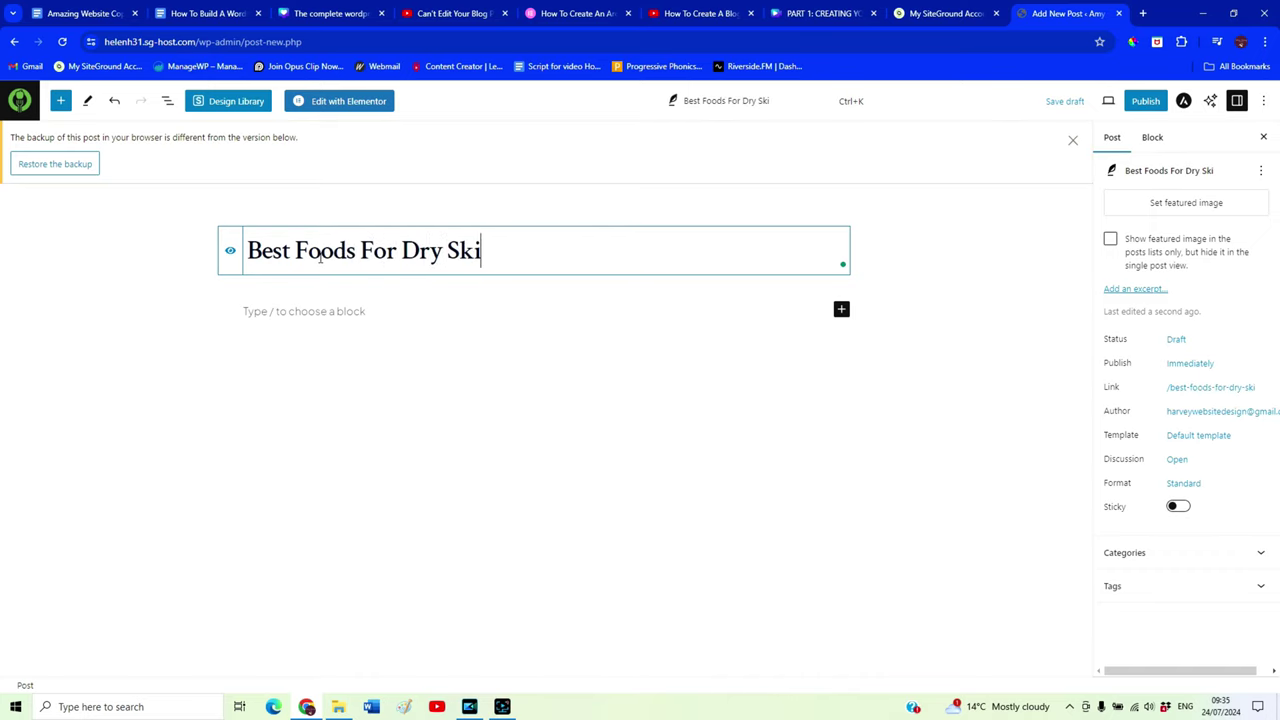
key("Return")
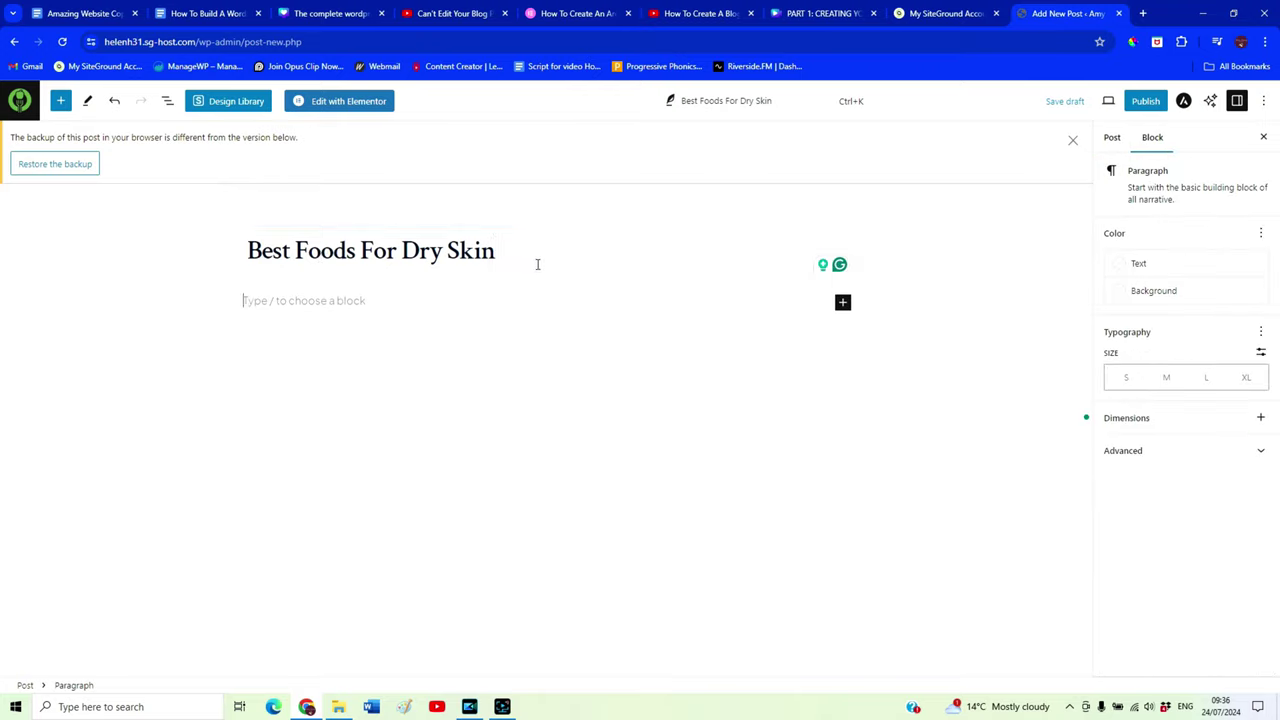
left_click(1146, 104)
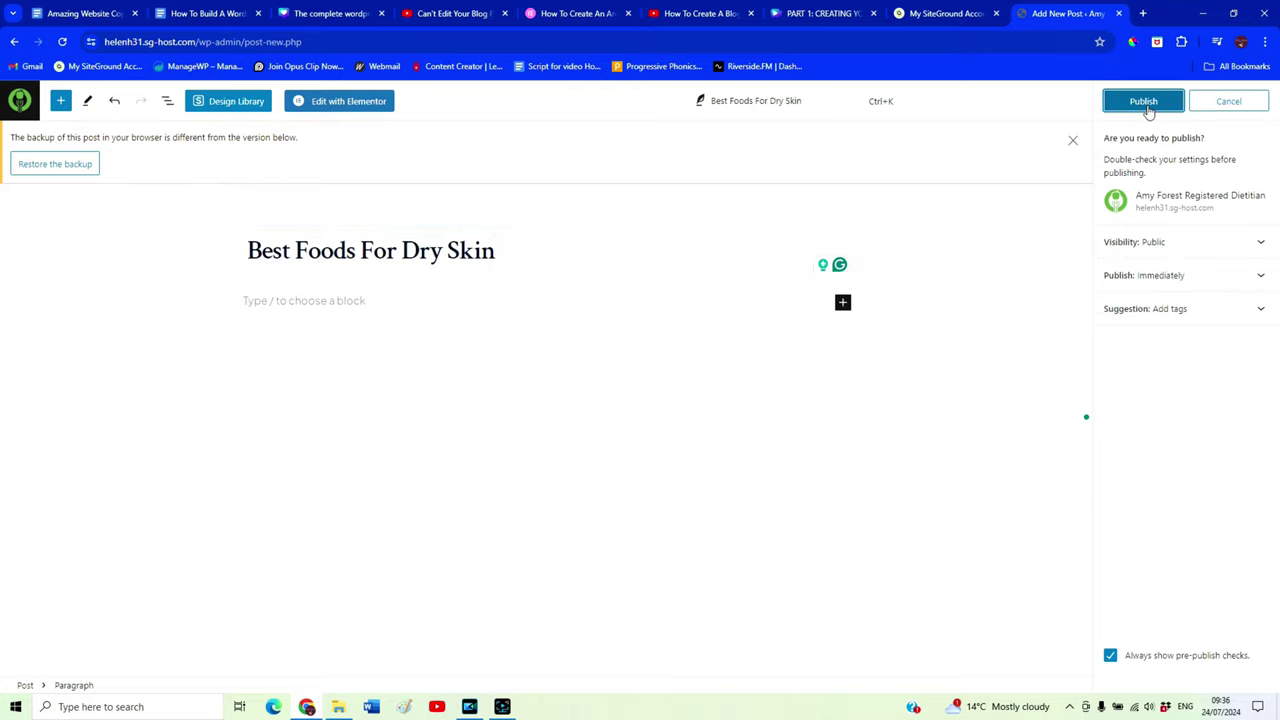
left_click(1147, 106)
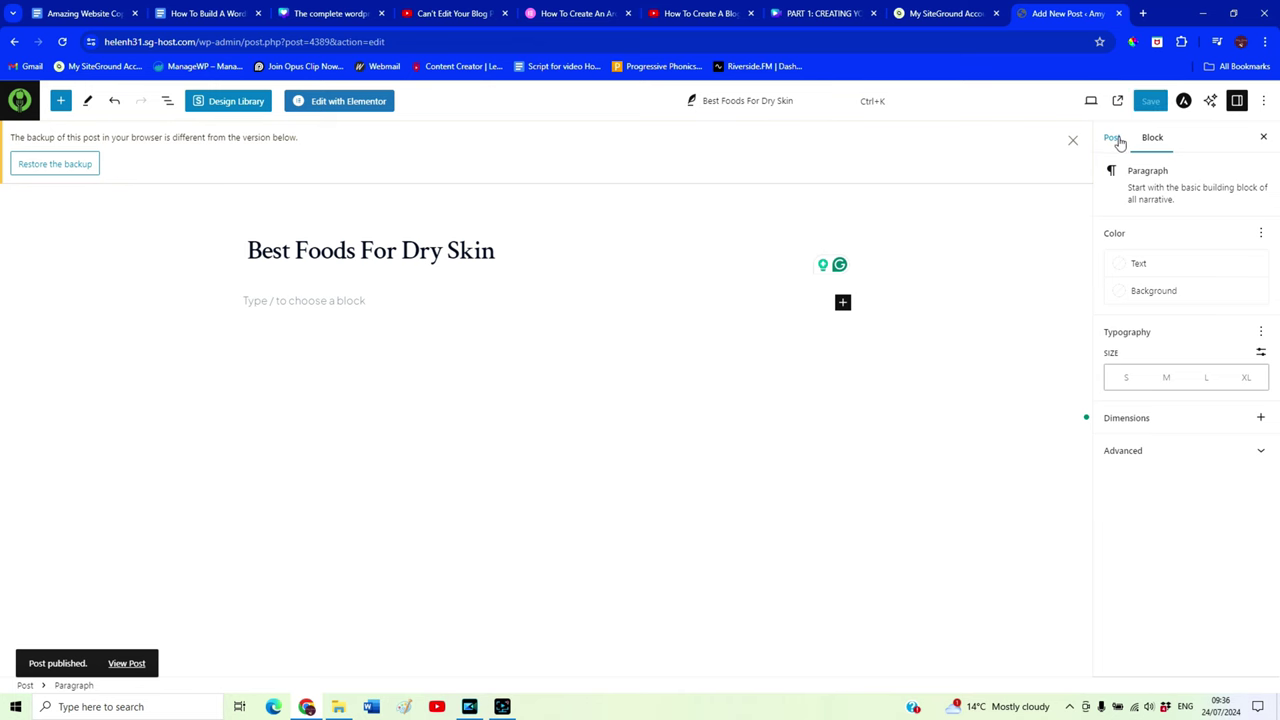
left_click(1113, 137)
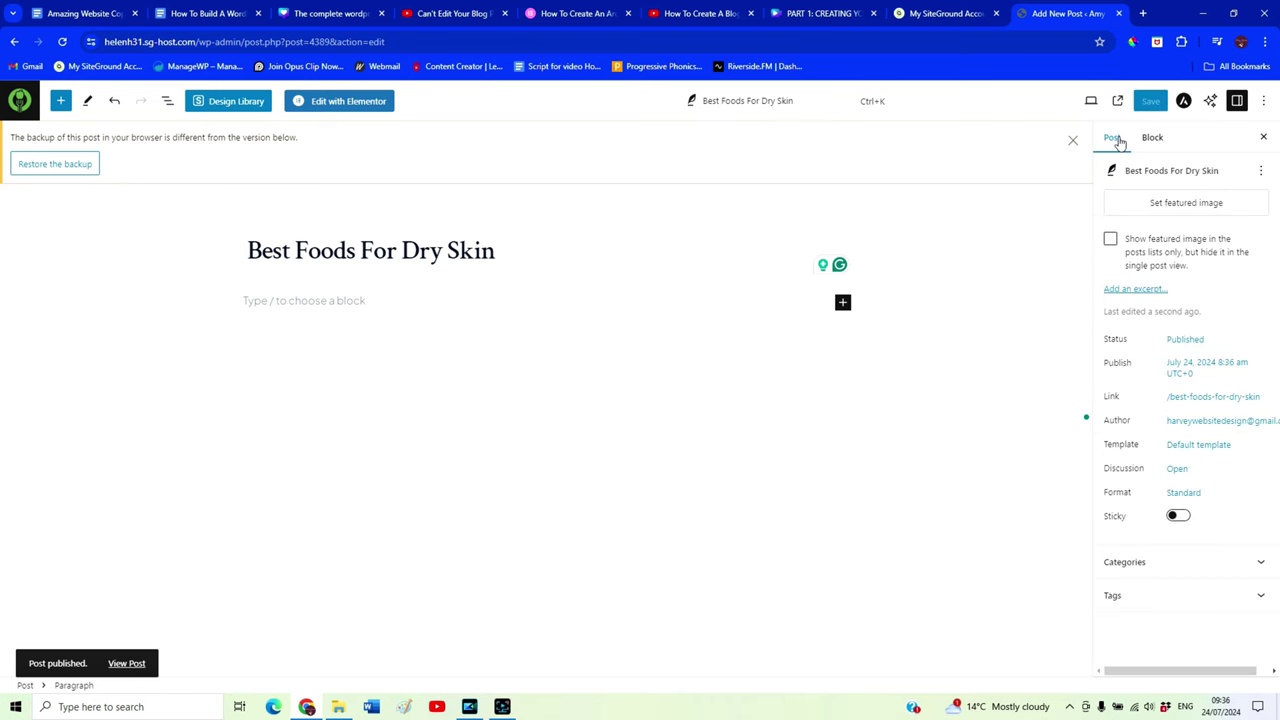
left_click(1204, 210)
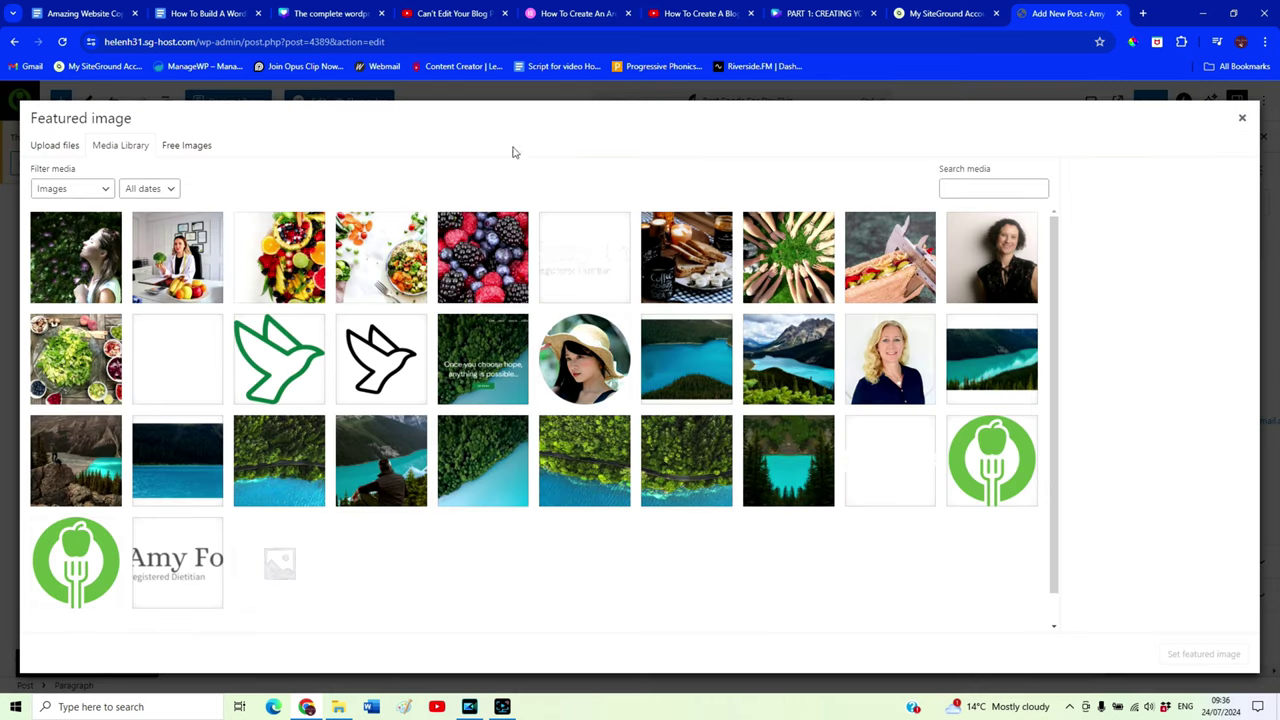
left_click(378, 266)
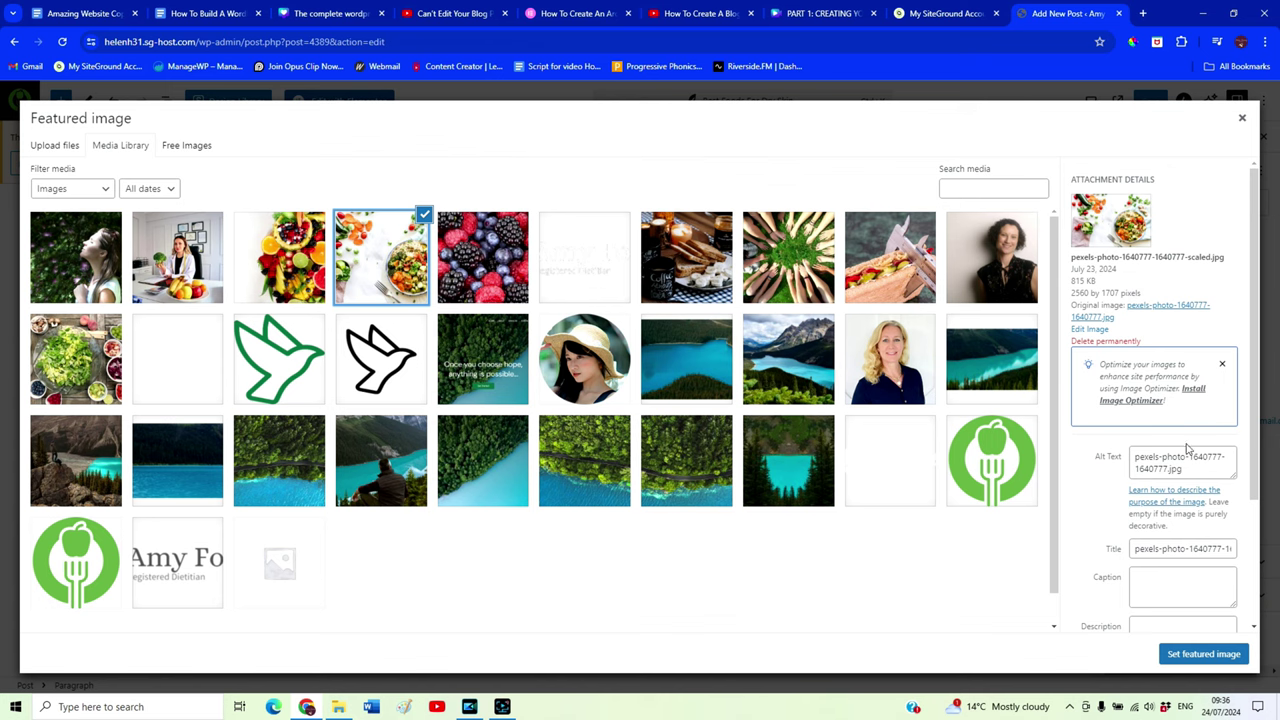
triple_click(1136, 550)
type("Best foods for dry skin")
key("ctrl+a")
left_click(1182, 462)
key("ctrl+a")
type("Best foods for dry skin")
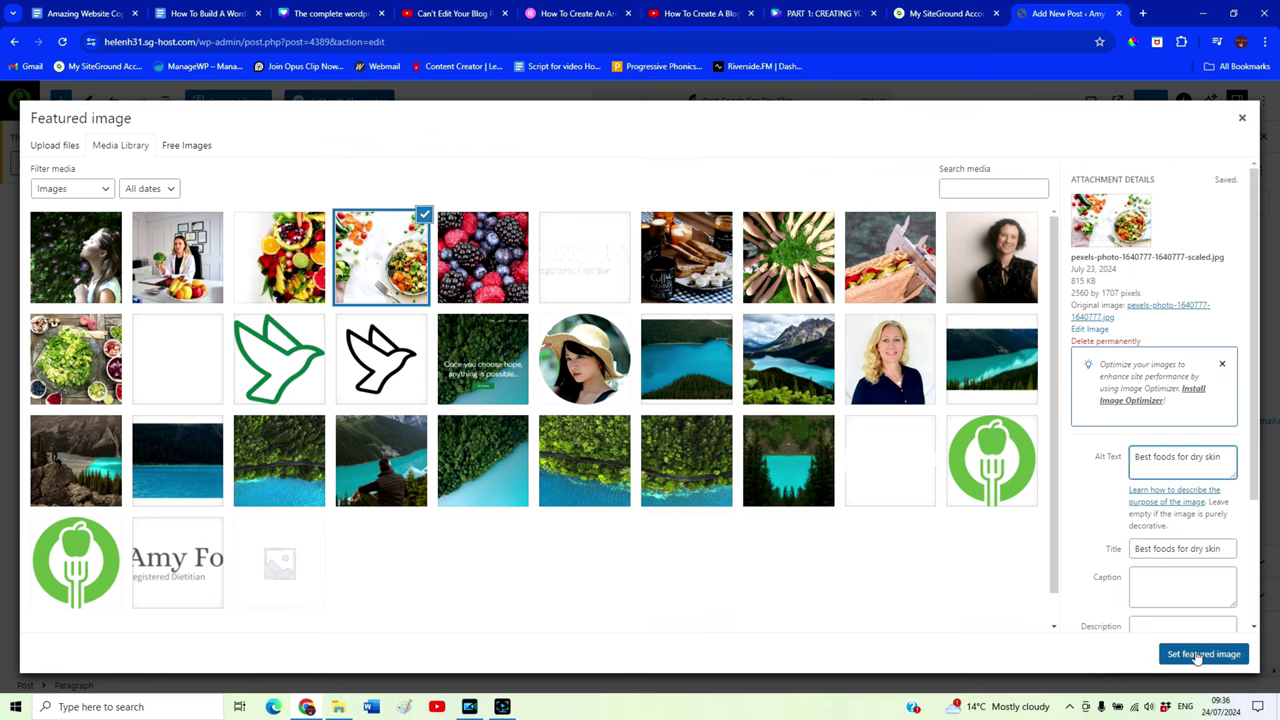
left_click(1204, 654)
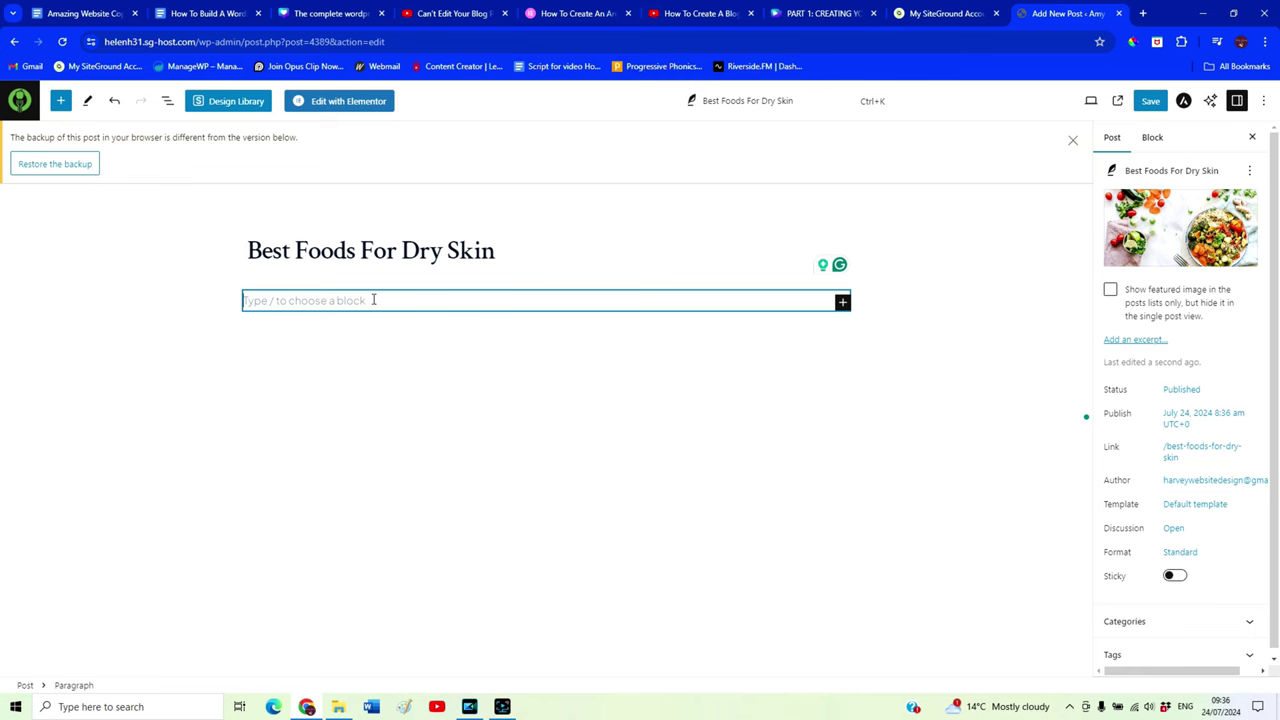
Undo the stray text in the post body, search the web for "lorum ipsum" and open lipsum.com with its privacy prompt accepted
type("amazon affiliate links")
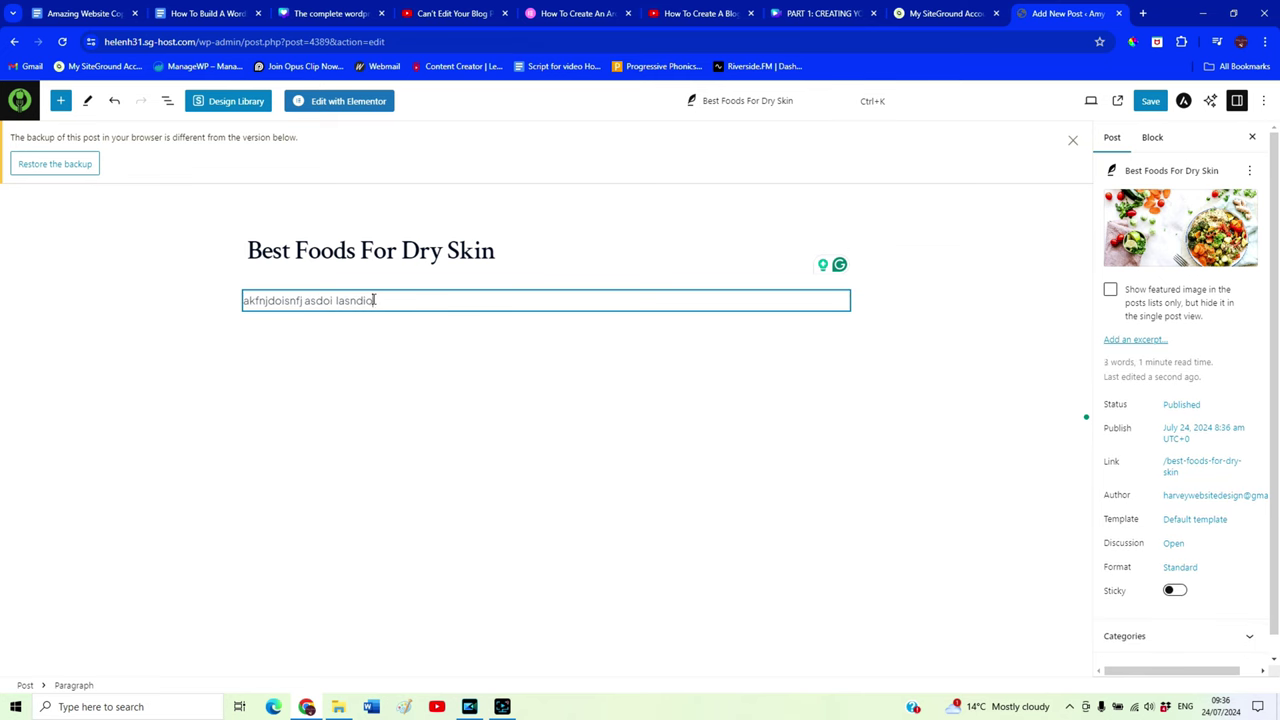
key("ctrl+z")
key("ctrl+t")
type("lorum ipsum")
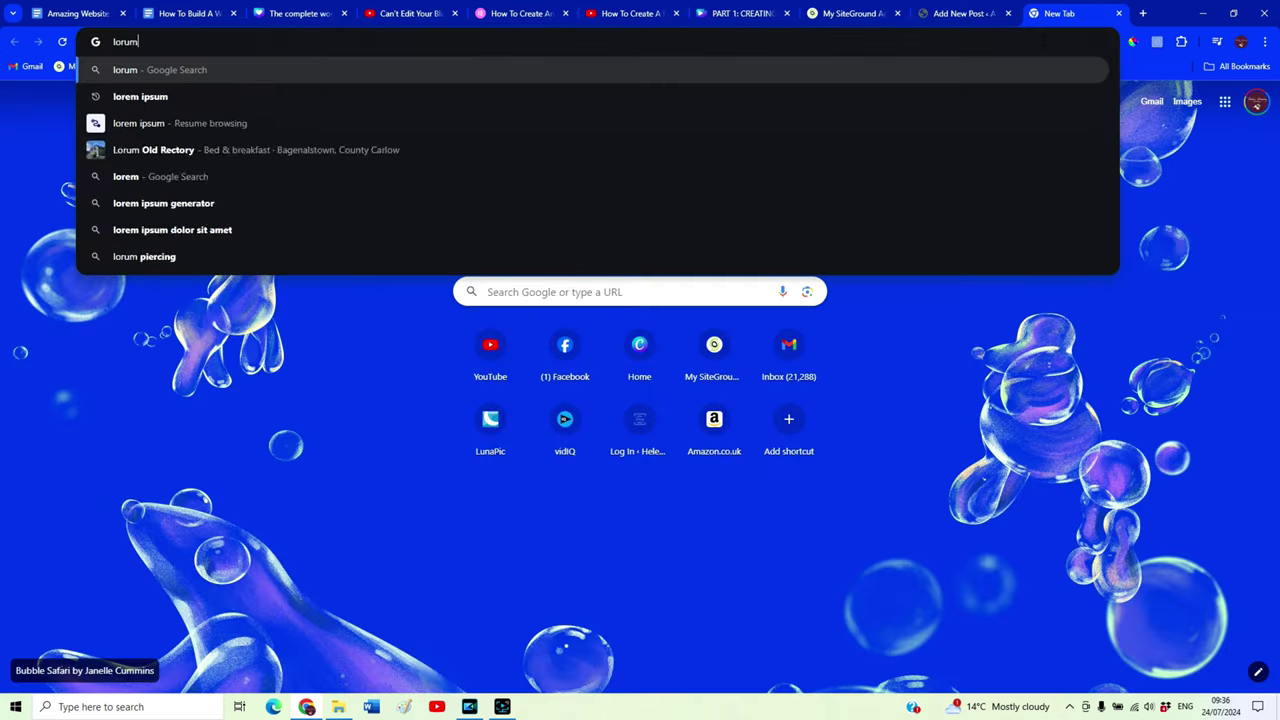
key("Return")
left_click(395, 287)
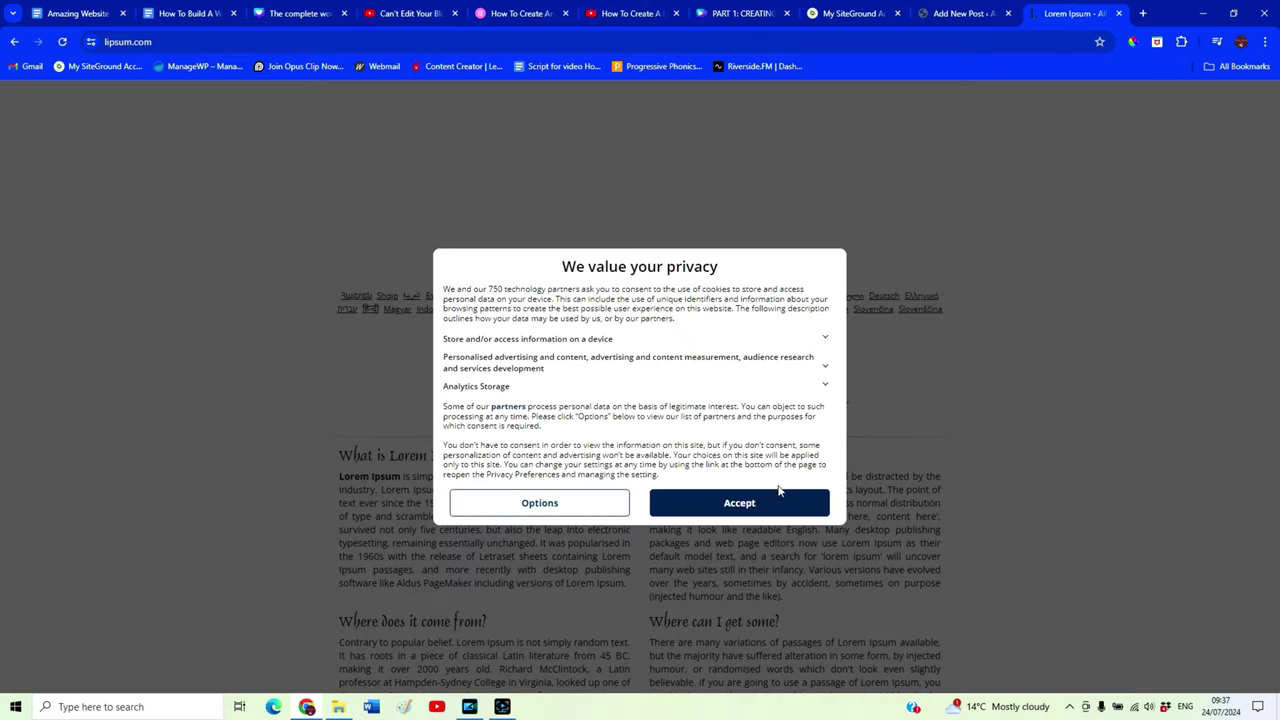
left_click(774, 502)
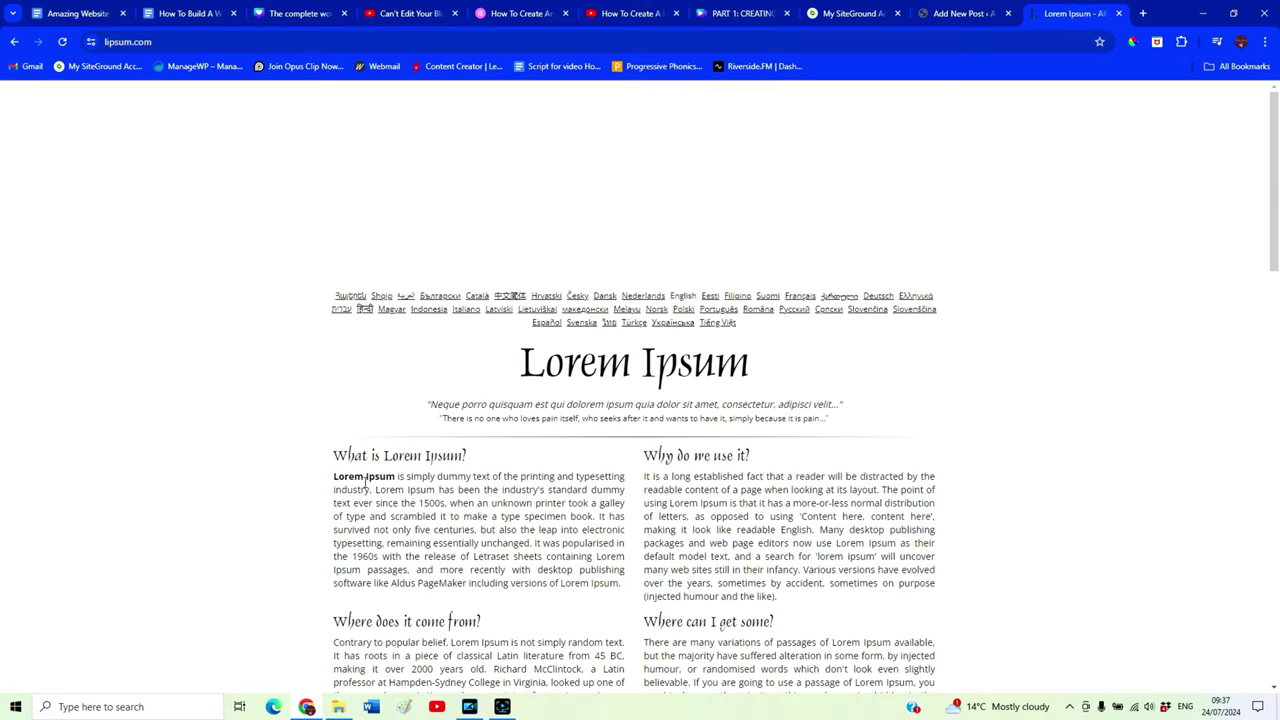
Copy the paragraph under "What is Lorem Ipsum?" into the dry skin post as two paragraphs and save the post
left_click_drag(335, 477, 777, 620)
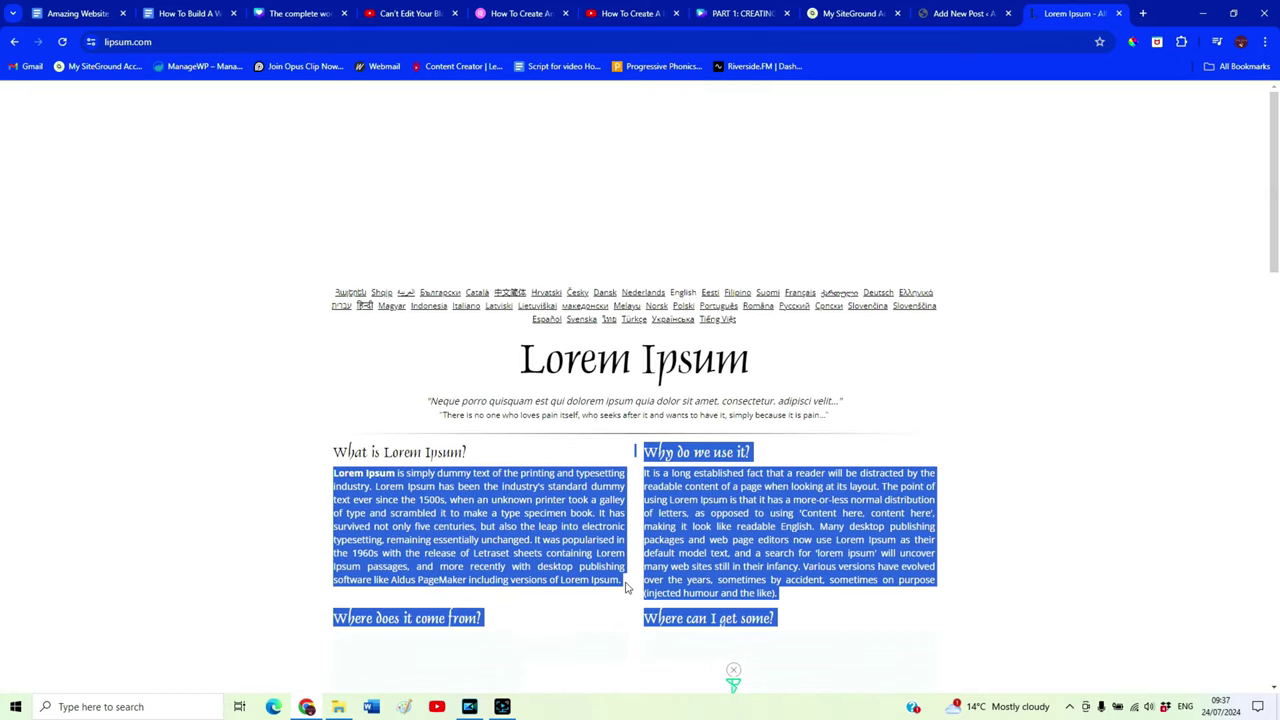
left_click_drag(335, 472, 625, 584)
key("ctrl+c")
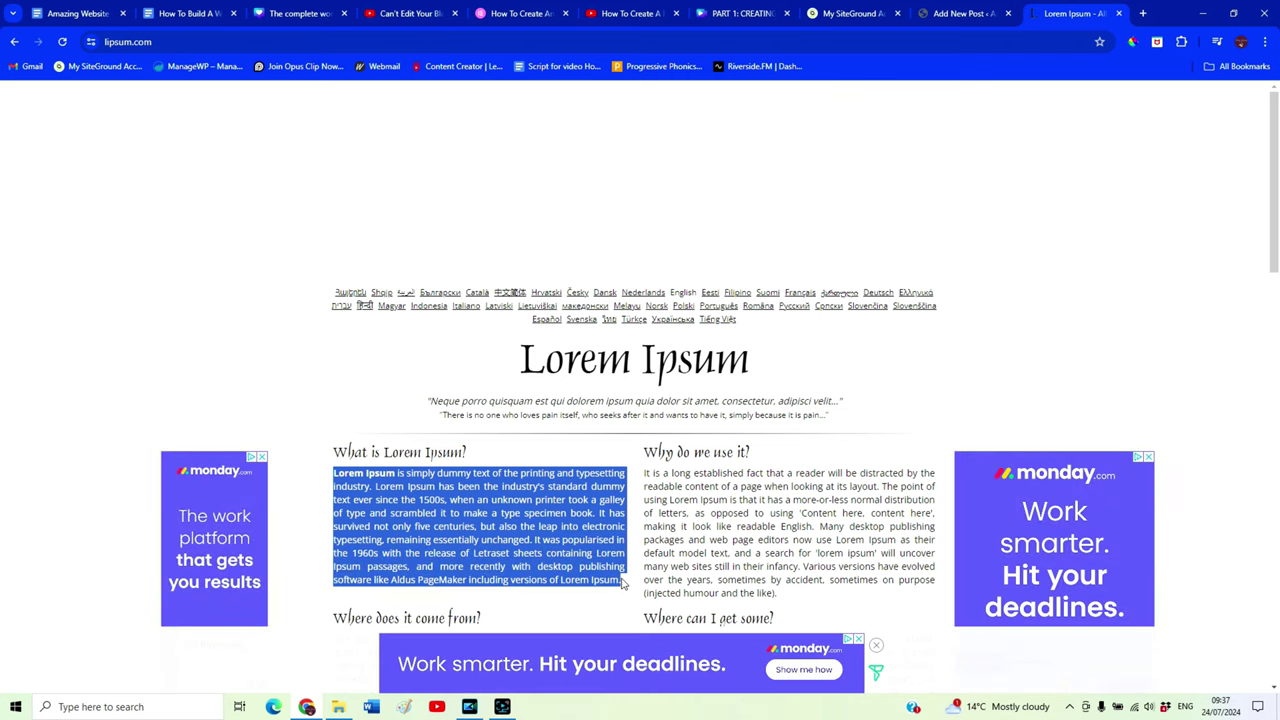
key("ctrl+shift+Tab")
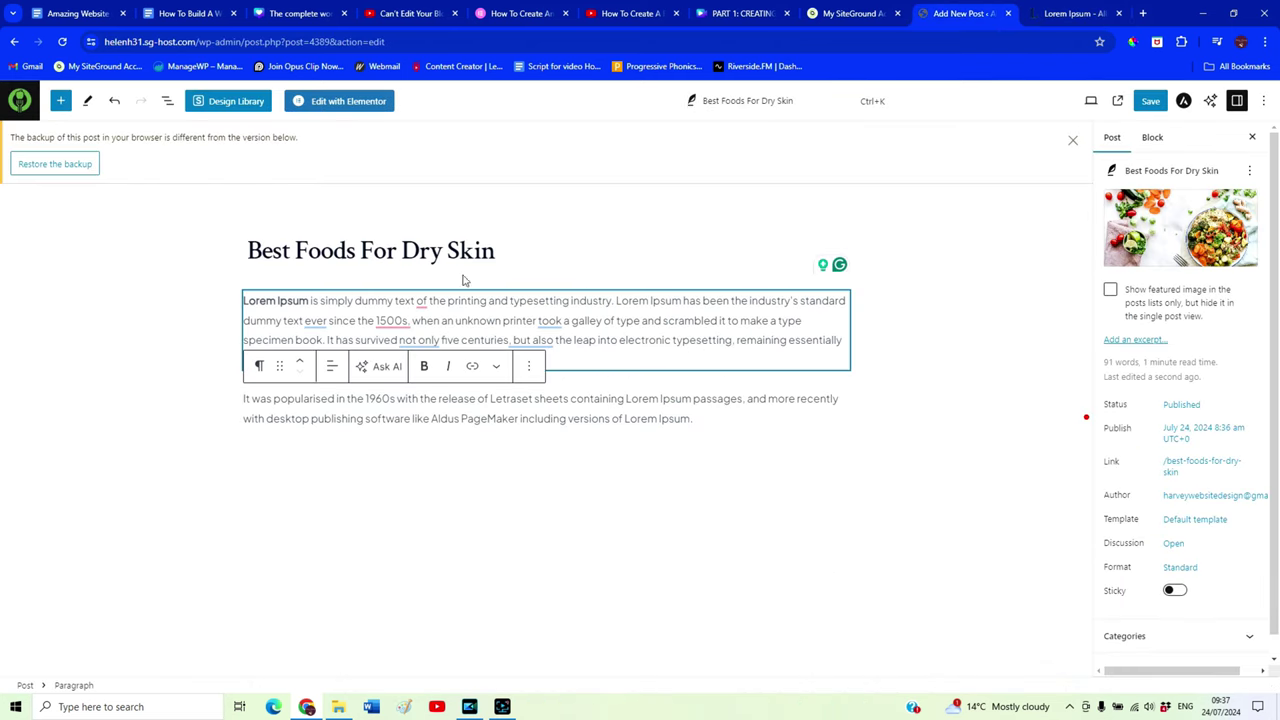
mouse_move(1157, 245)
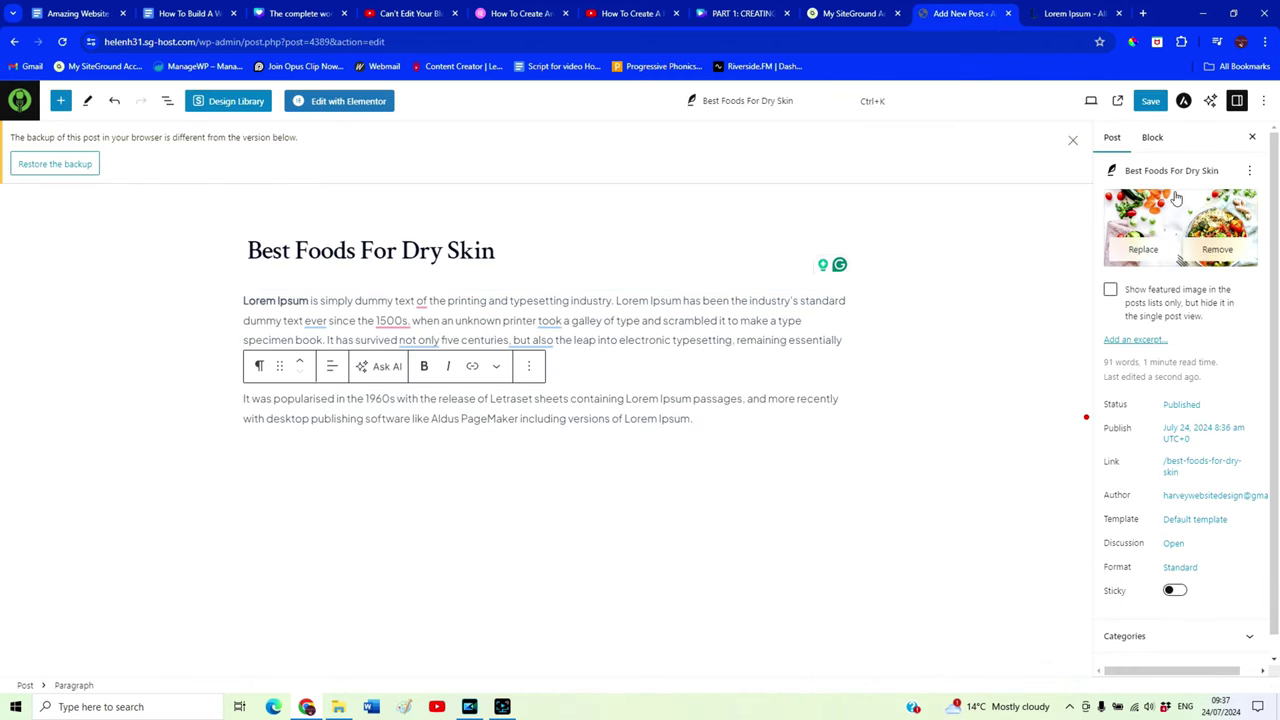
left_click(1150, 102)
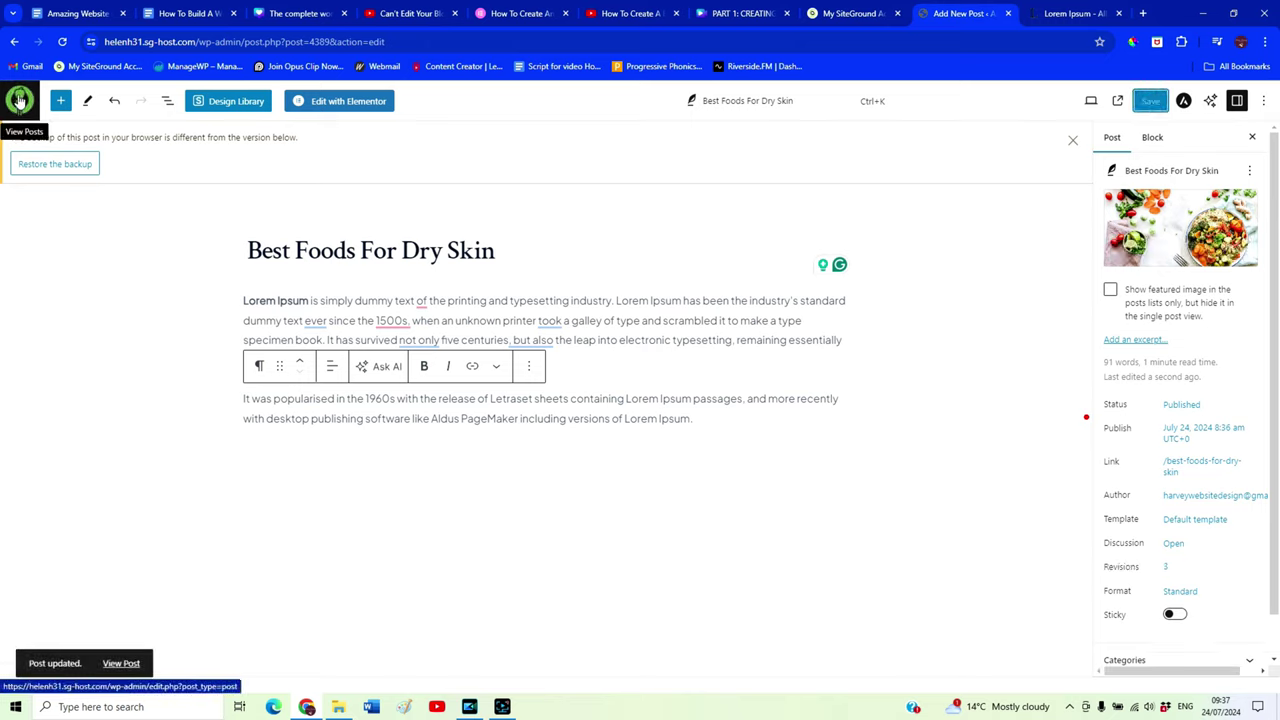
Create a new post titled "Best Foods For Oily Skin" with the copied Lorem Ipsum text as its body, split before "It was popularised"
left_click(19, 101)
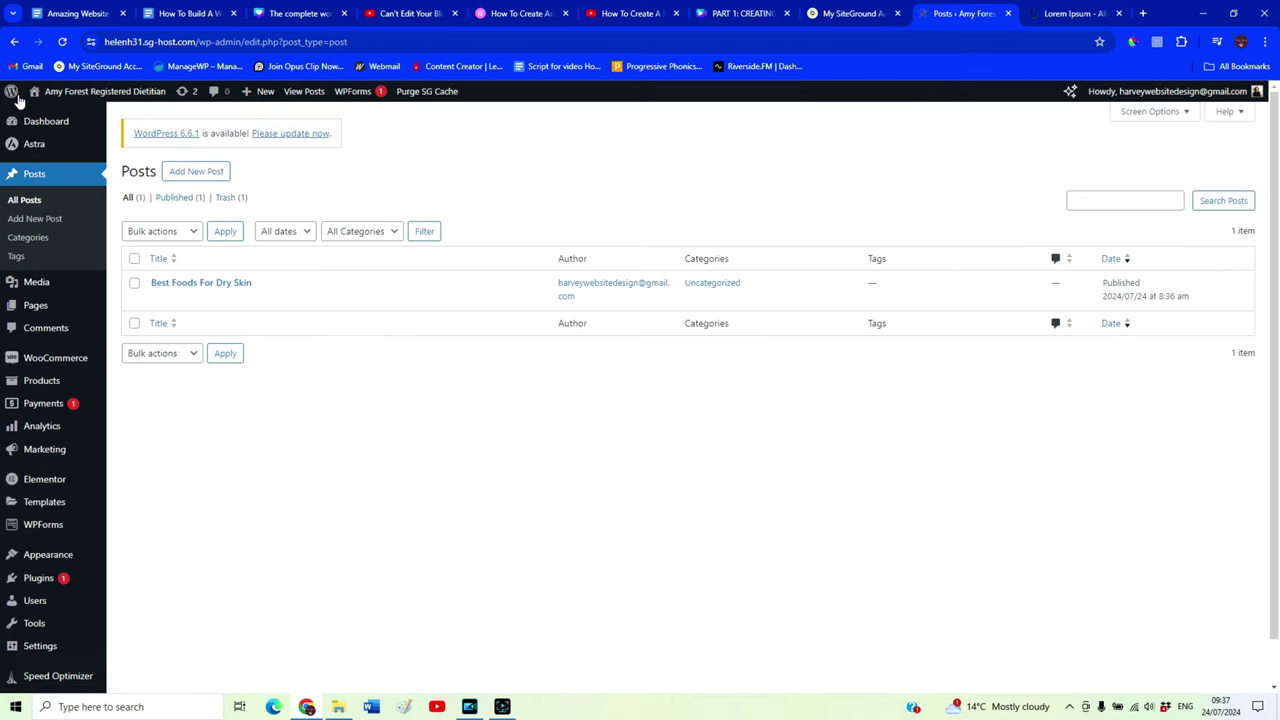
left_click(196, 174)
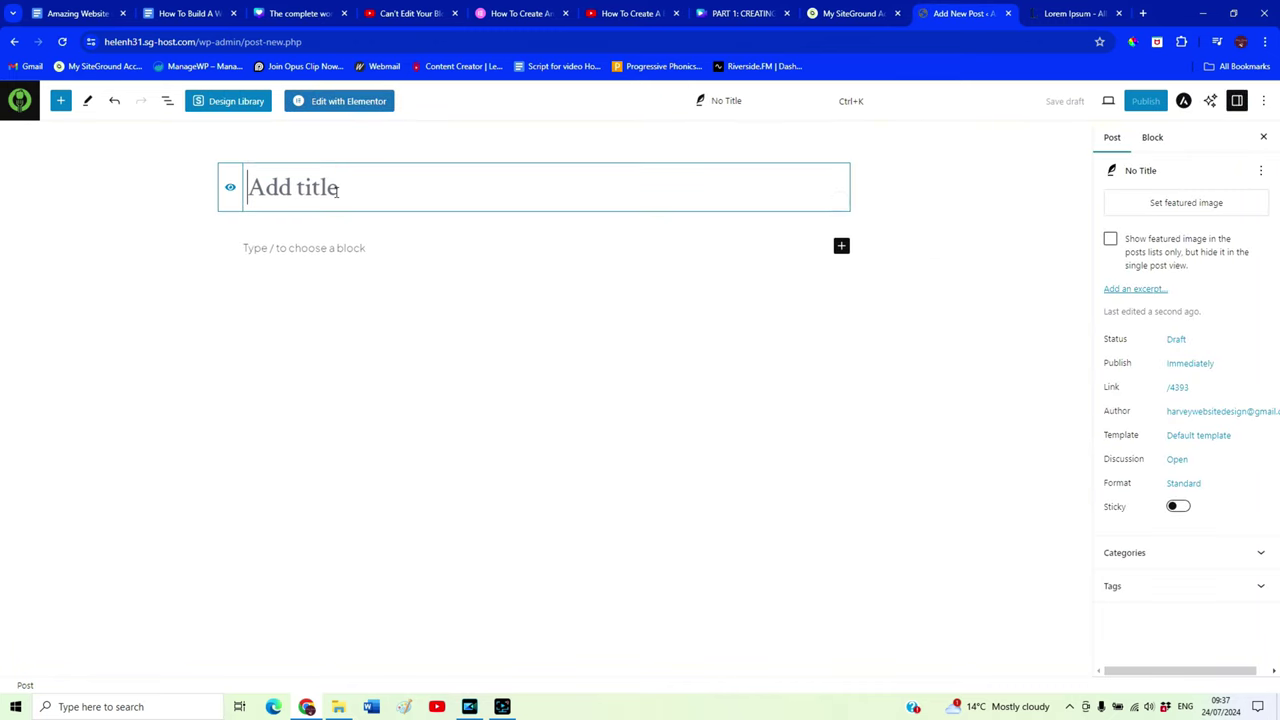
type("Best ")
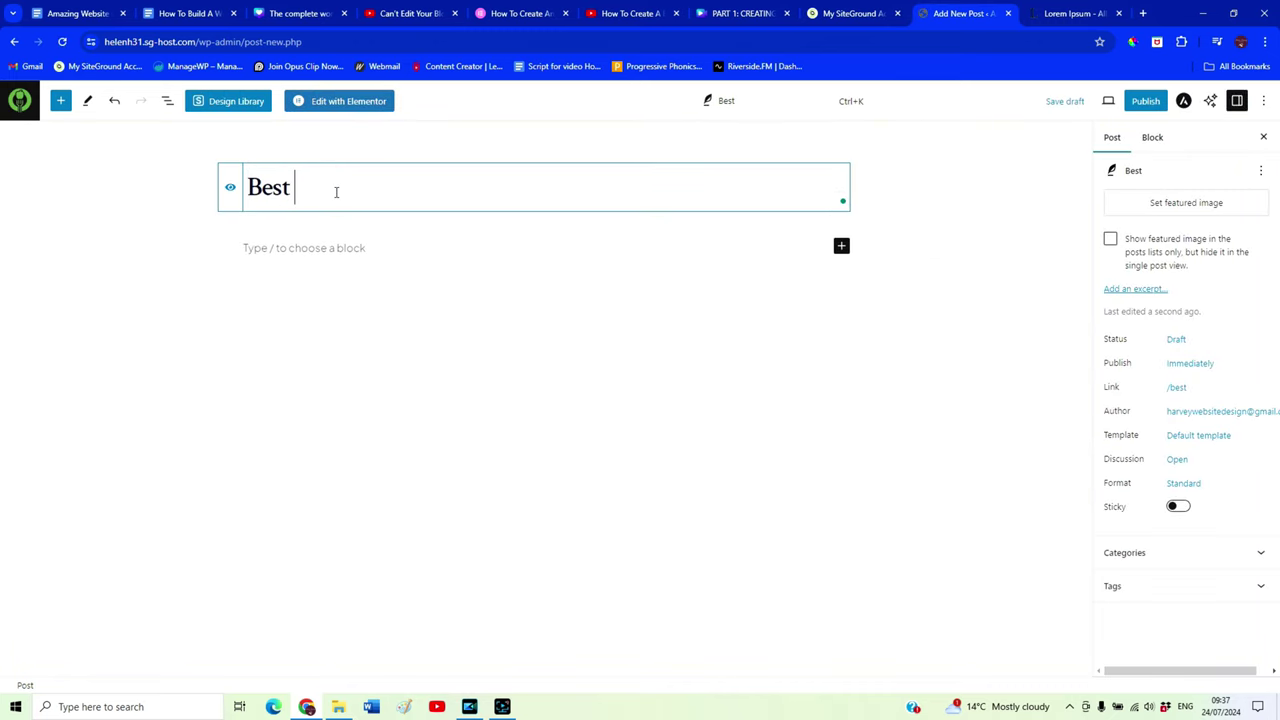
type("Foods For")
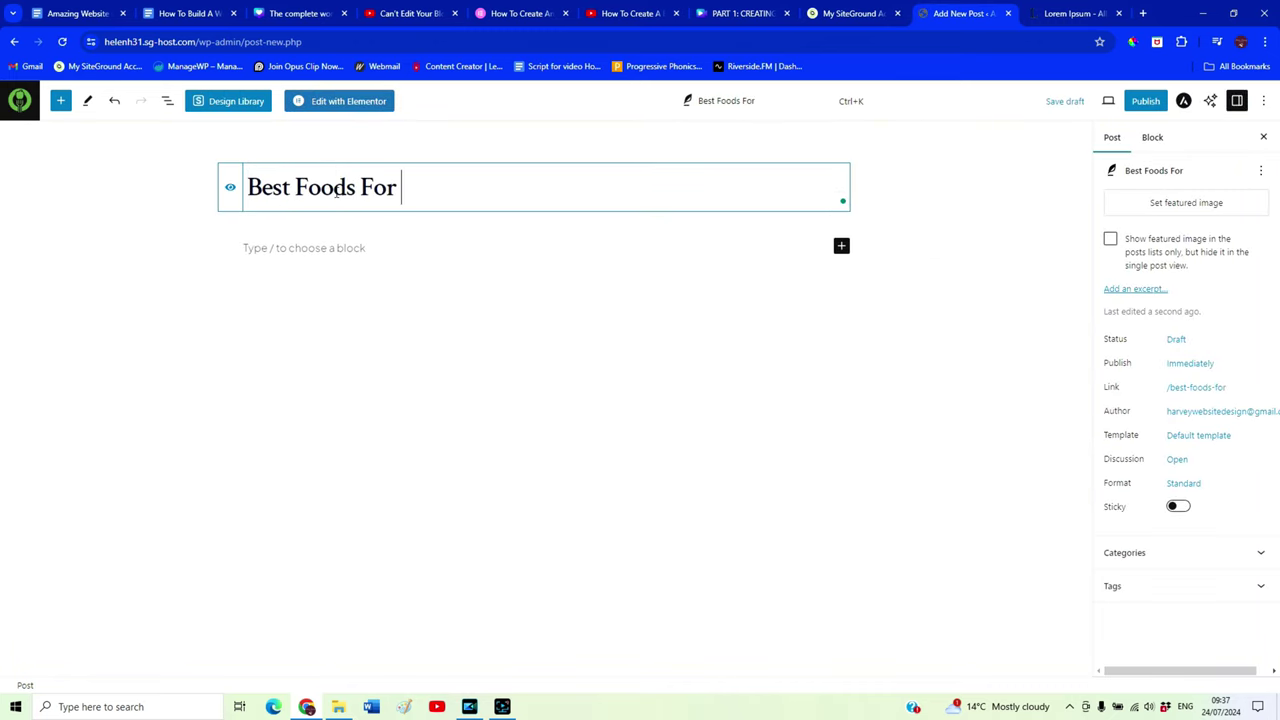
type(" Oily Skin")
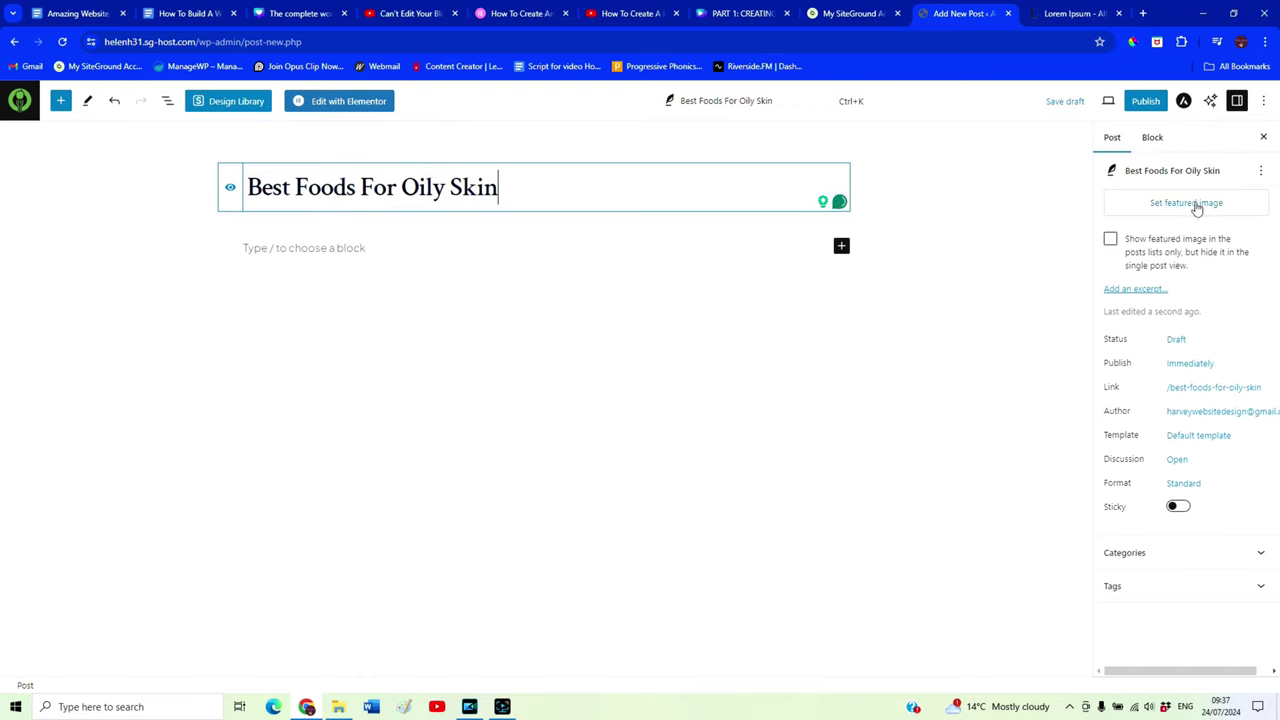
left_click(320, 255)
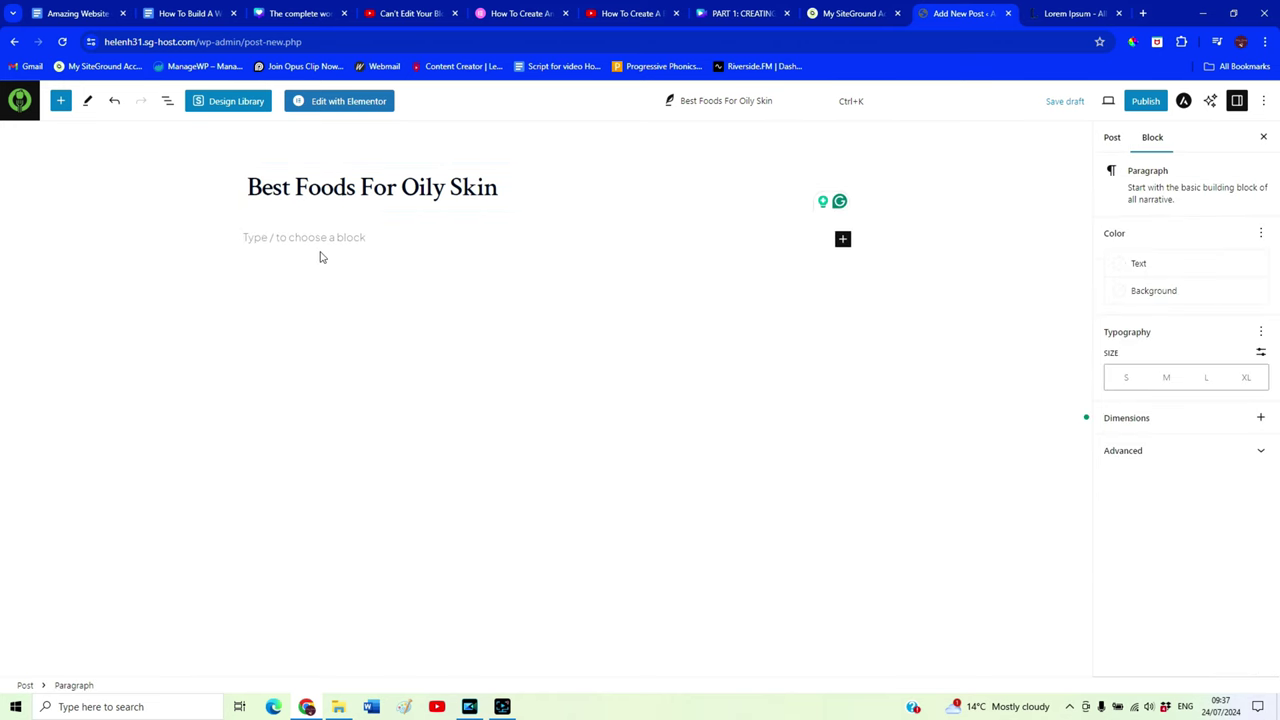
key("ctrl+v")
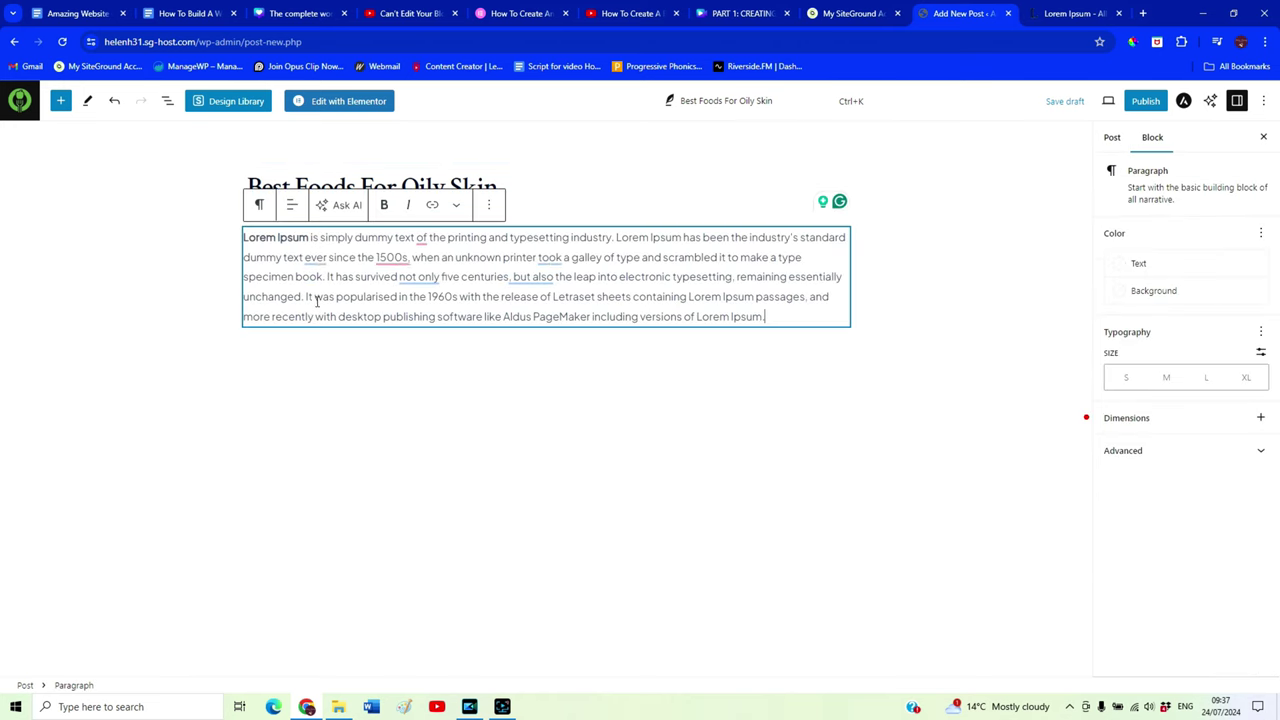
key("Return")
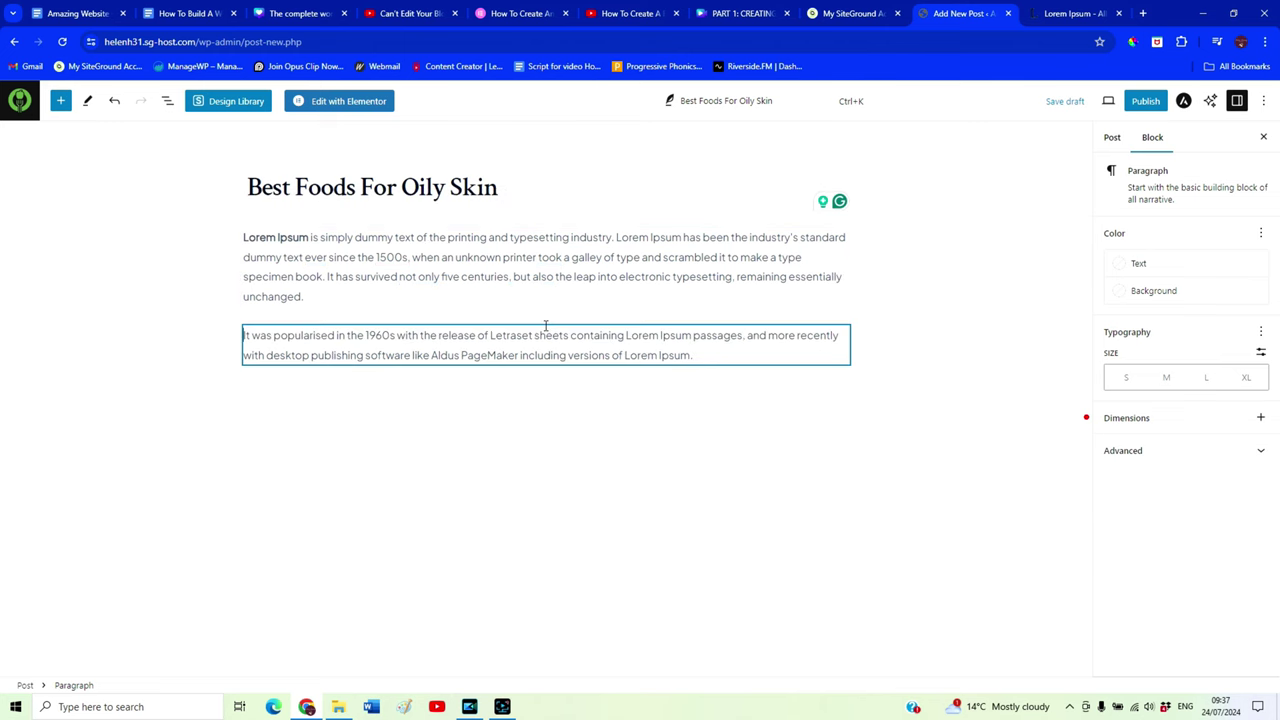
Set berries.jpg from the media library as the post's featured image
left_click(1113, 139)
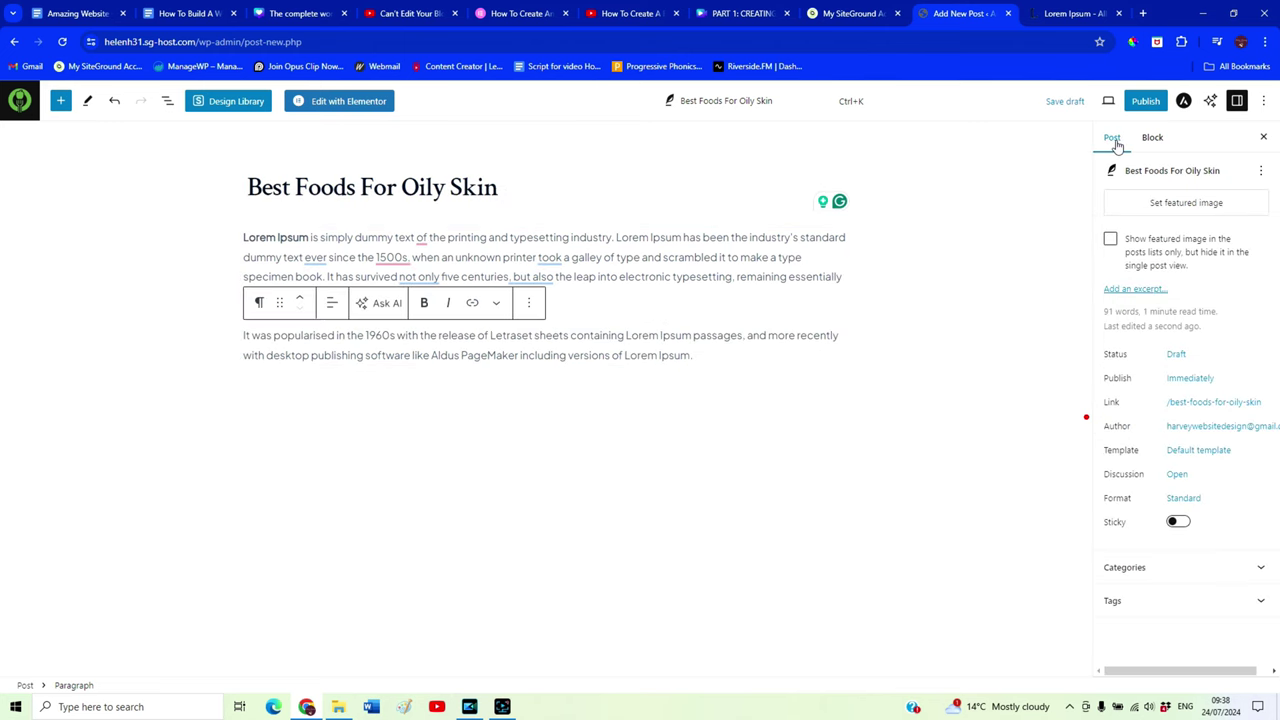
left_click(1176, 207)
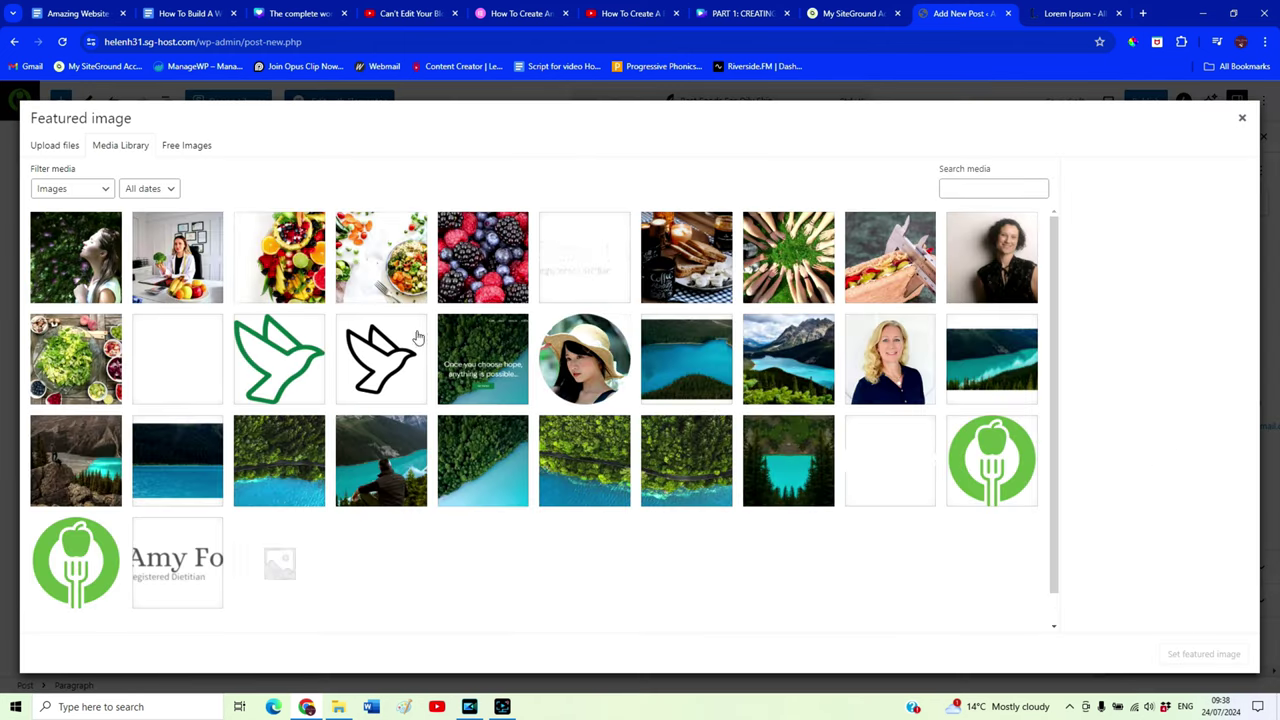
left_click(502, 276)
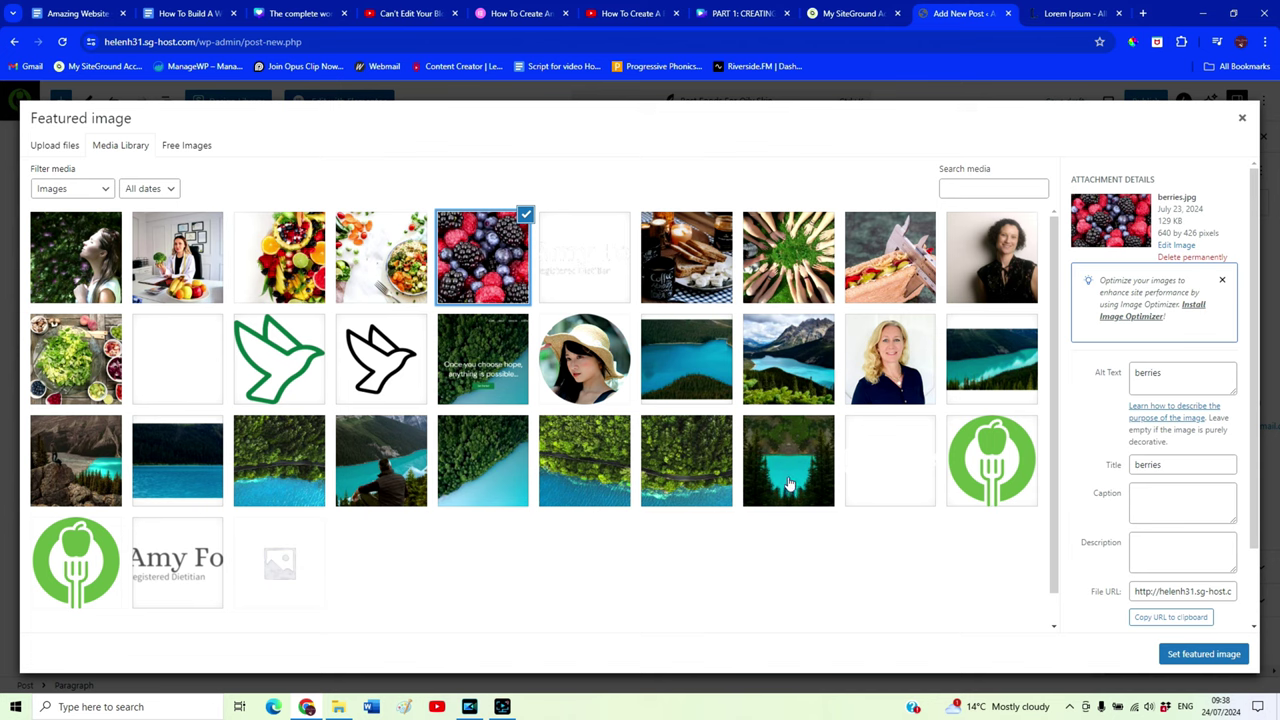
left_click(1190, 662)
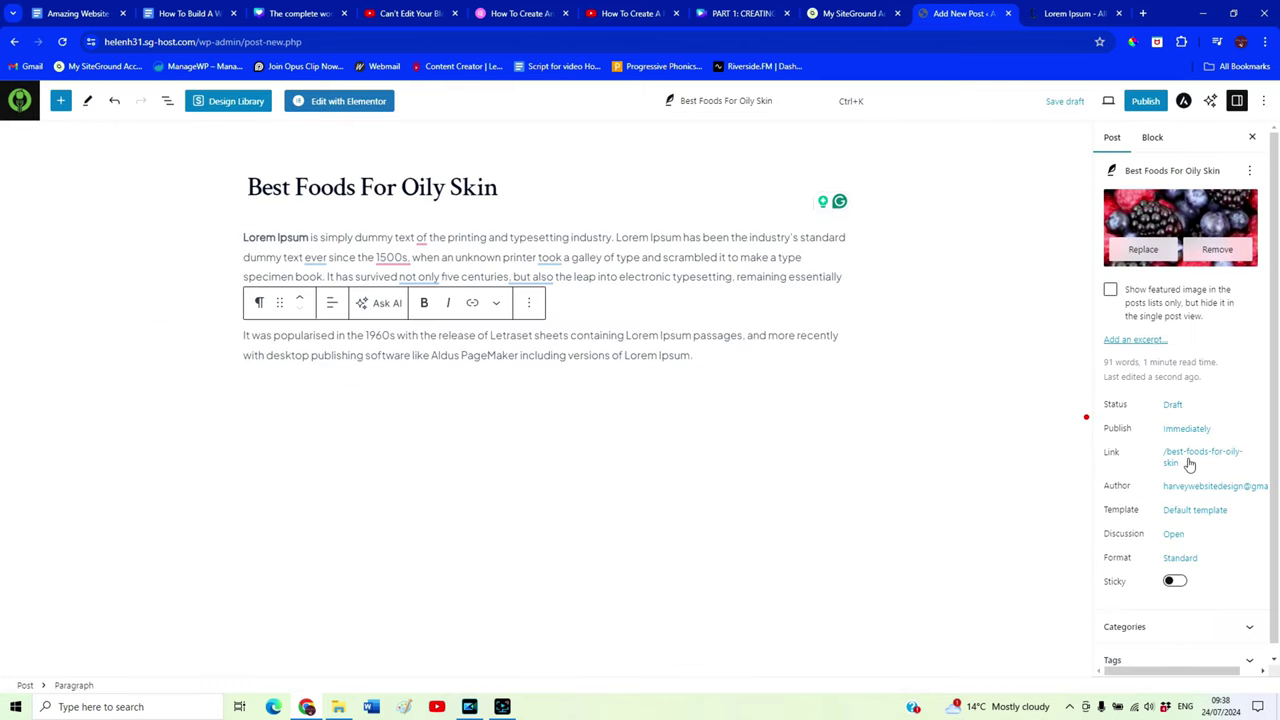
Add a new category named "Skin" to the oily skin post
left_click(1204, 628)
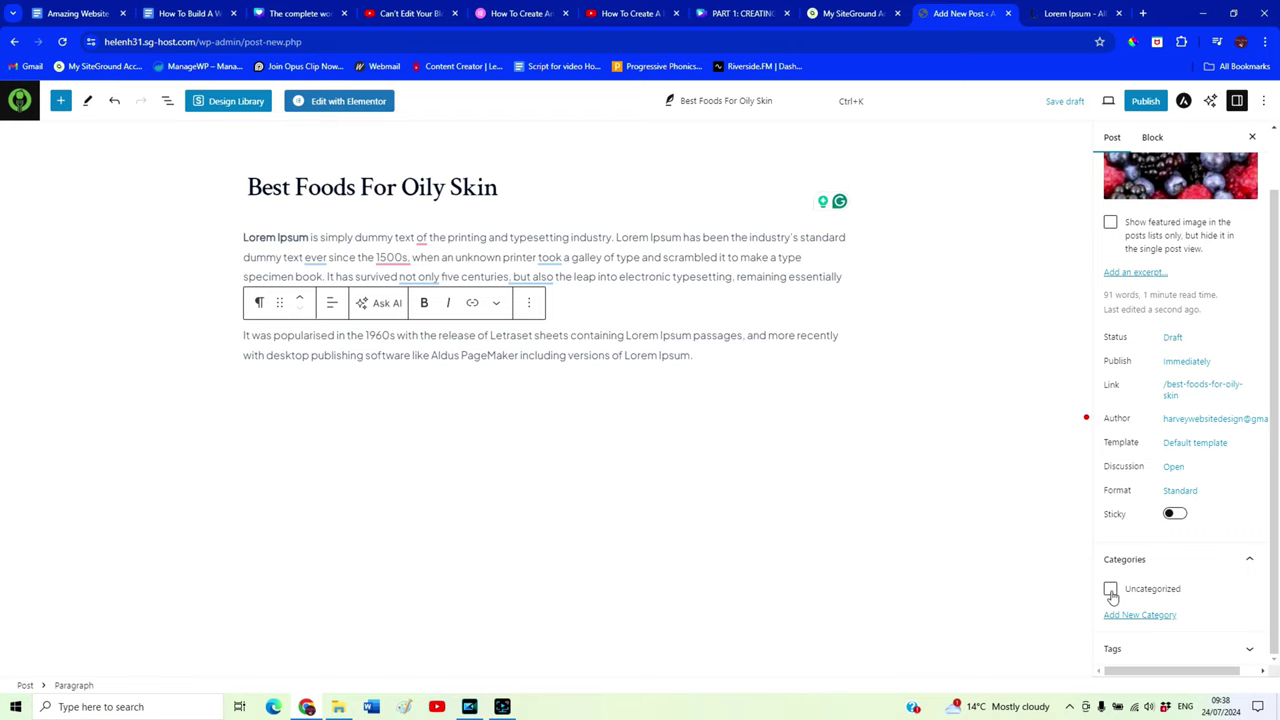
left_click(1146, 616)
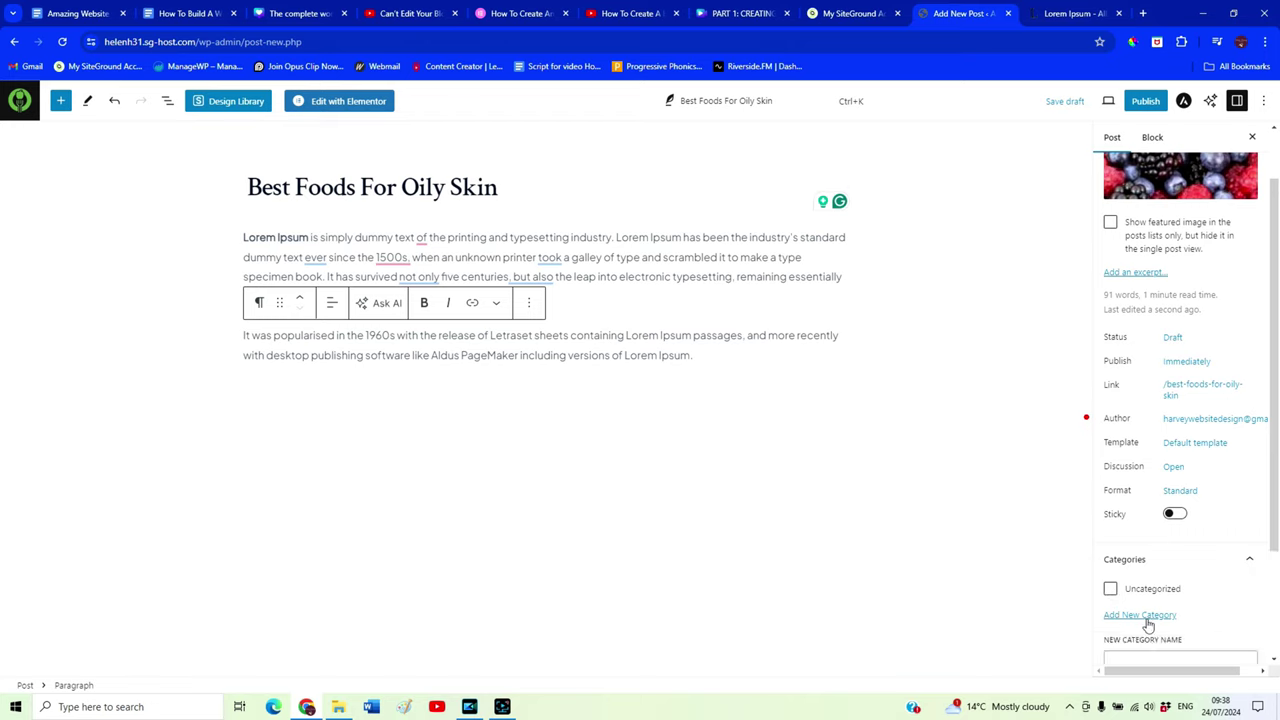
scroll(1226, 612, "down", 2)
left_click(1158, 534)
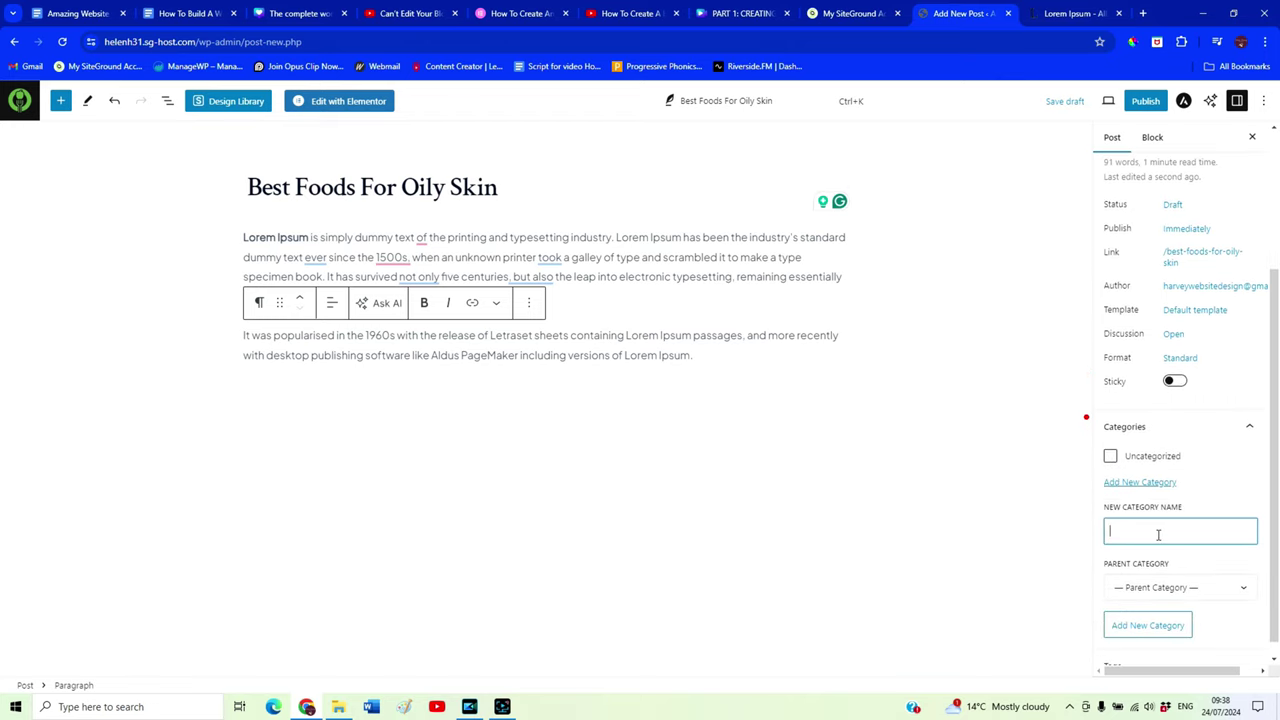
type("Skin")
key("Return")
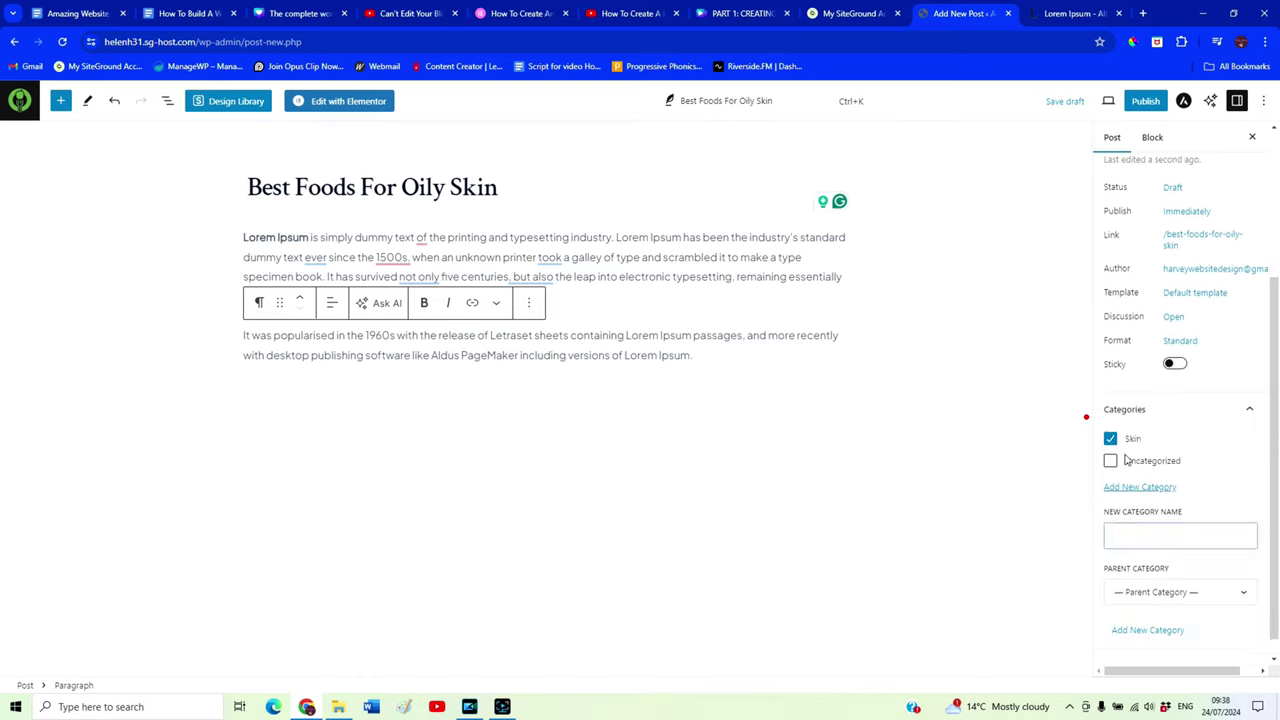
Publish the oily skin post and return to the posts list
left_click(1145, 101)
left_click(1145, 101)
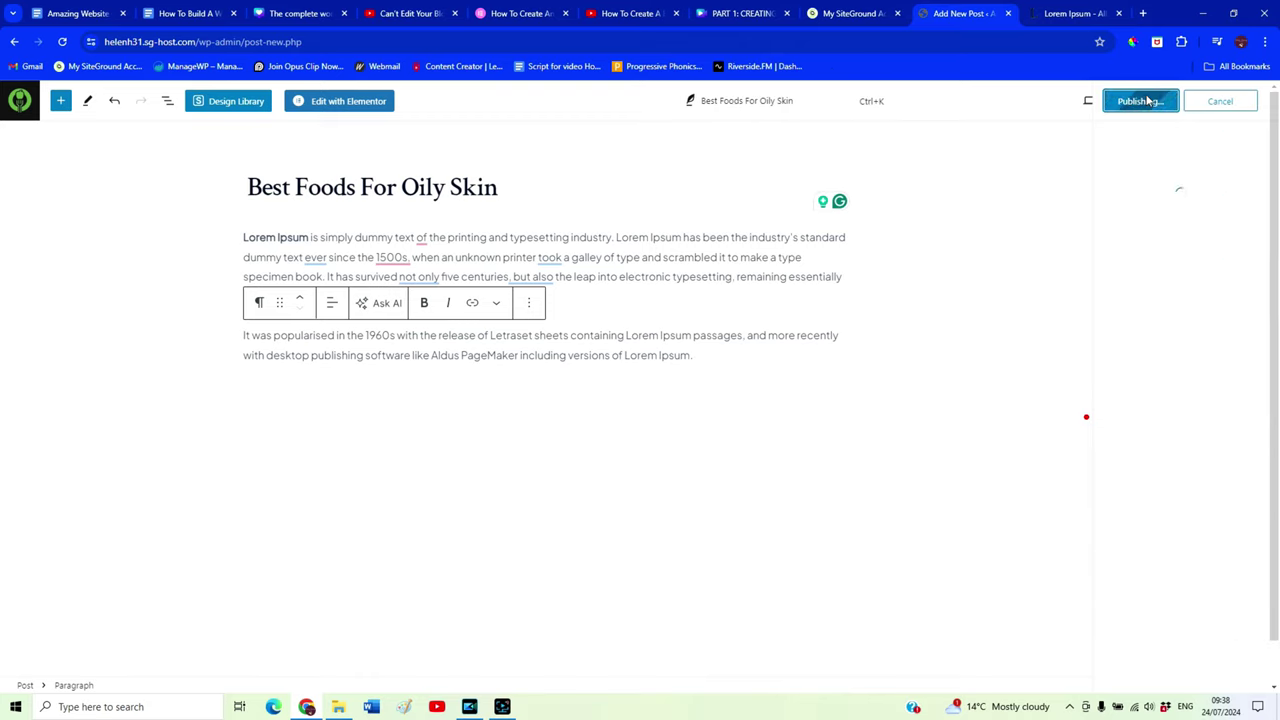
left_click(24, 100)
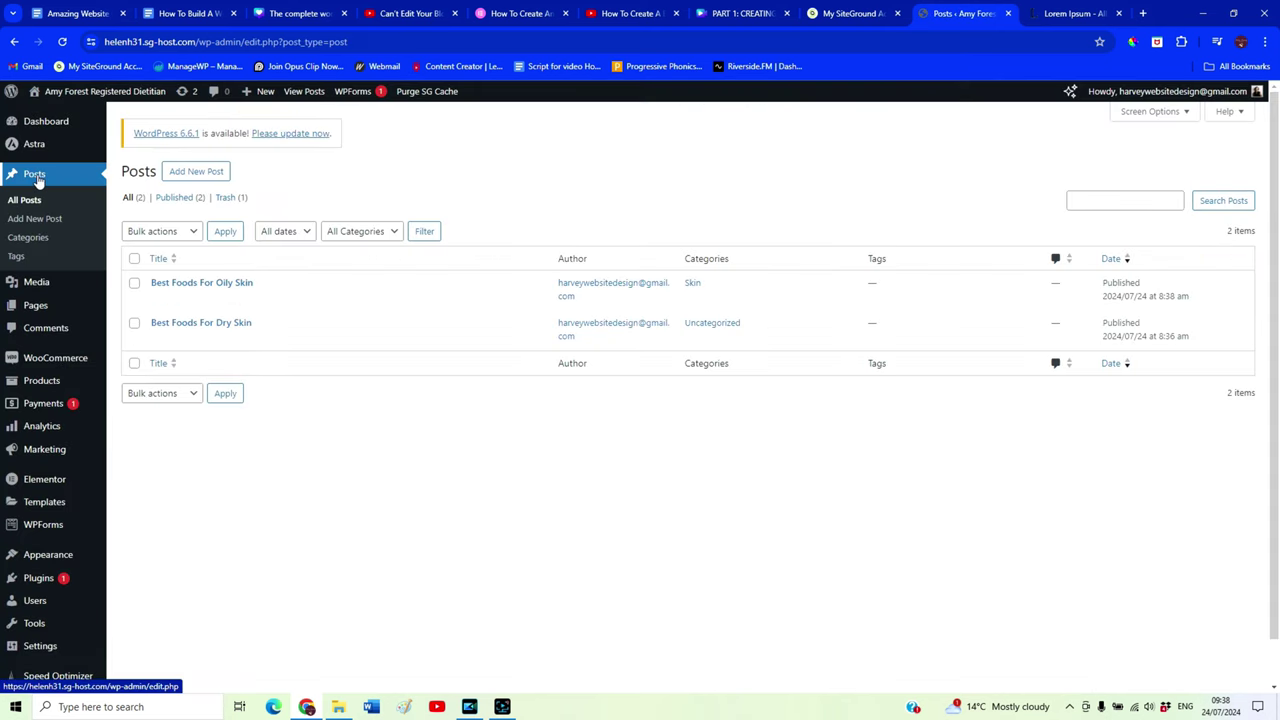
Search the plugin directory for "grid", then install and activate The Post Grid plugin by RadiusTheme
mouse_move(33, 310)
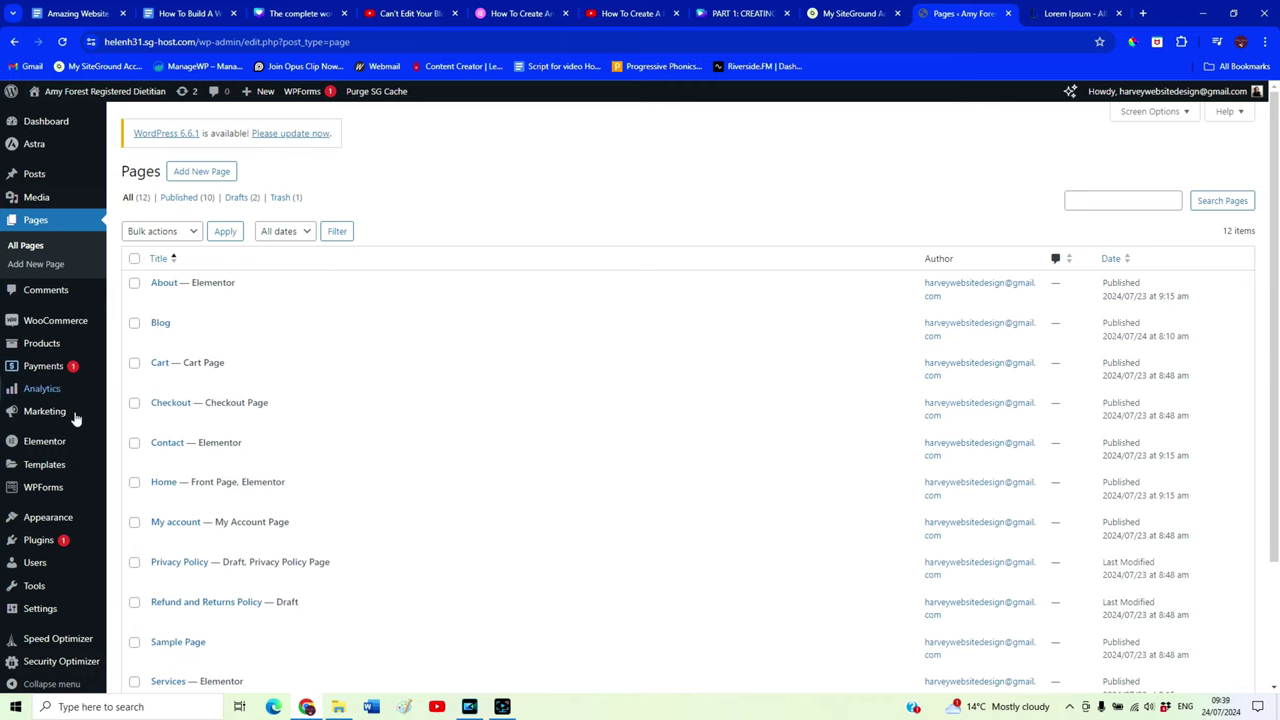
left_click(38, 541)
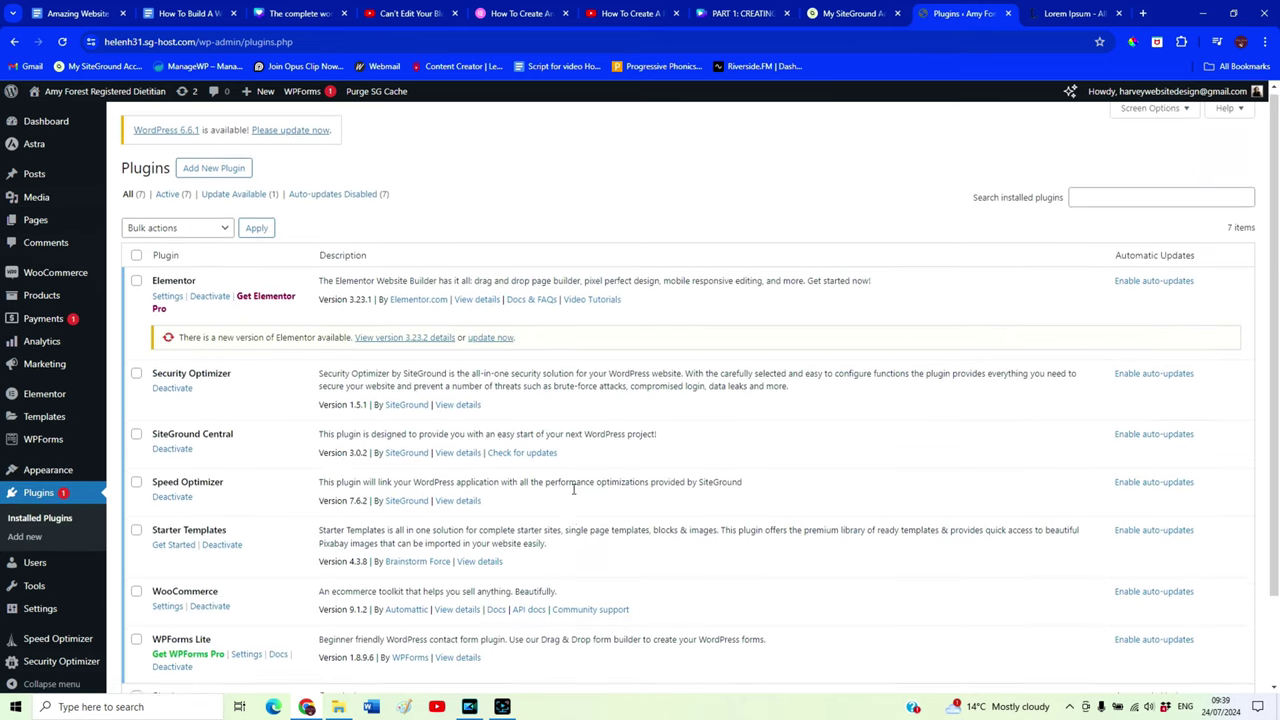
left_click(216, 174)
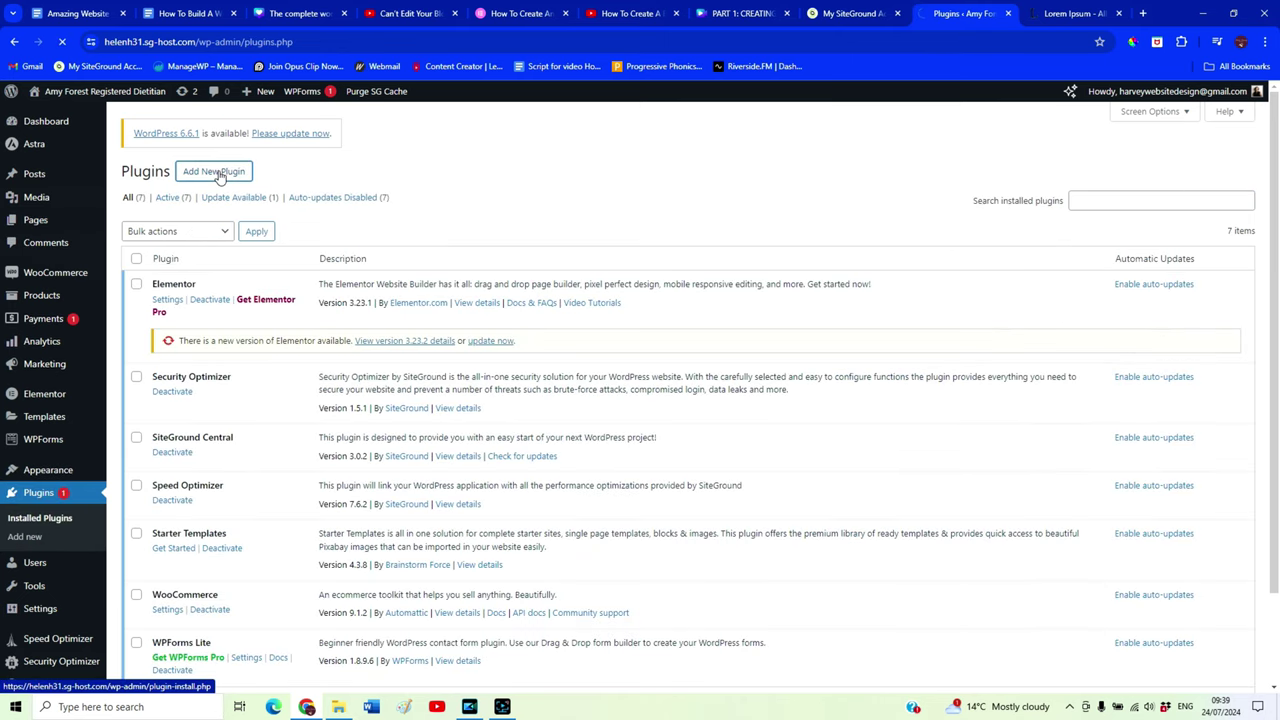
left_click(1076, 214)
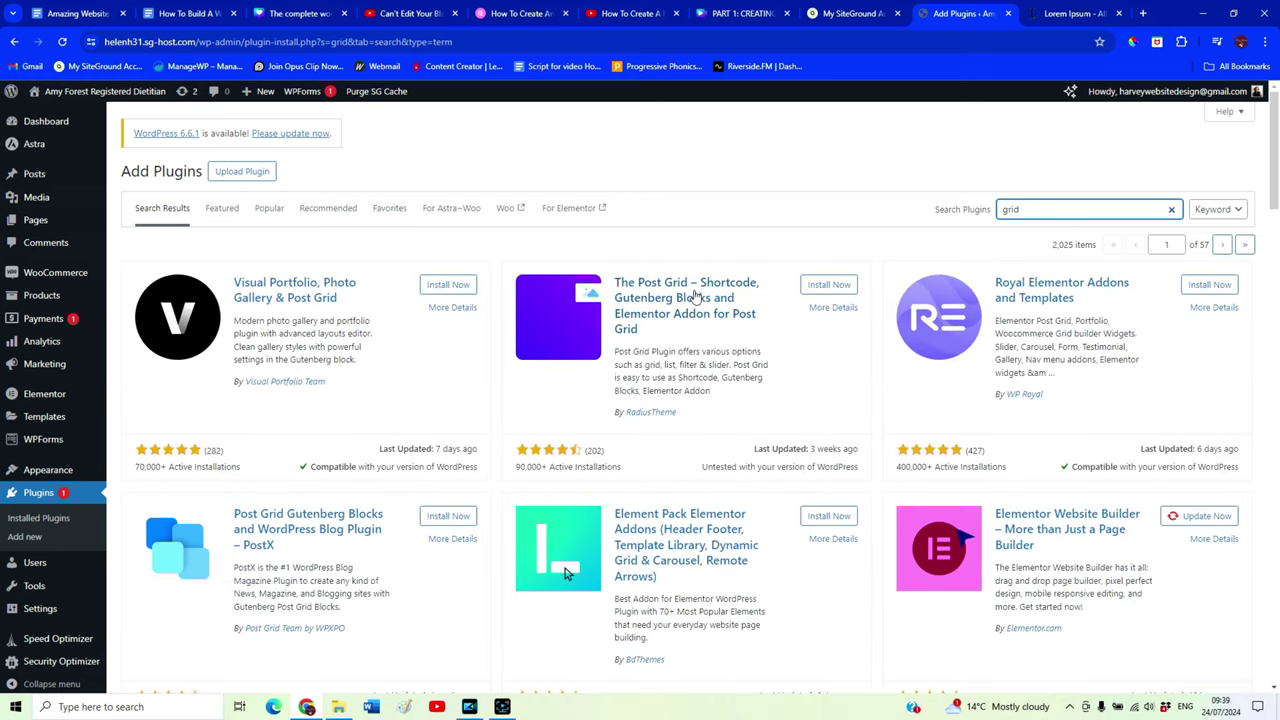
left_click(831, 286)
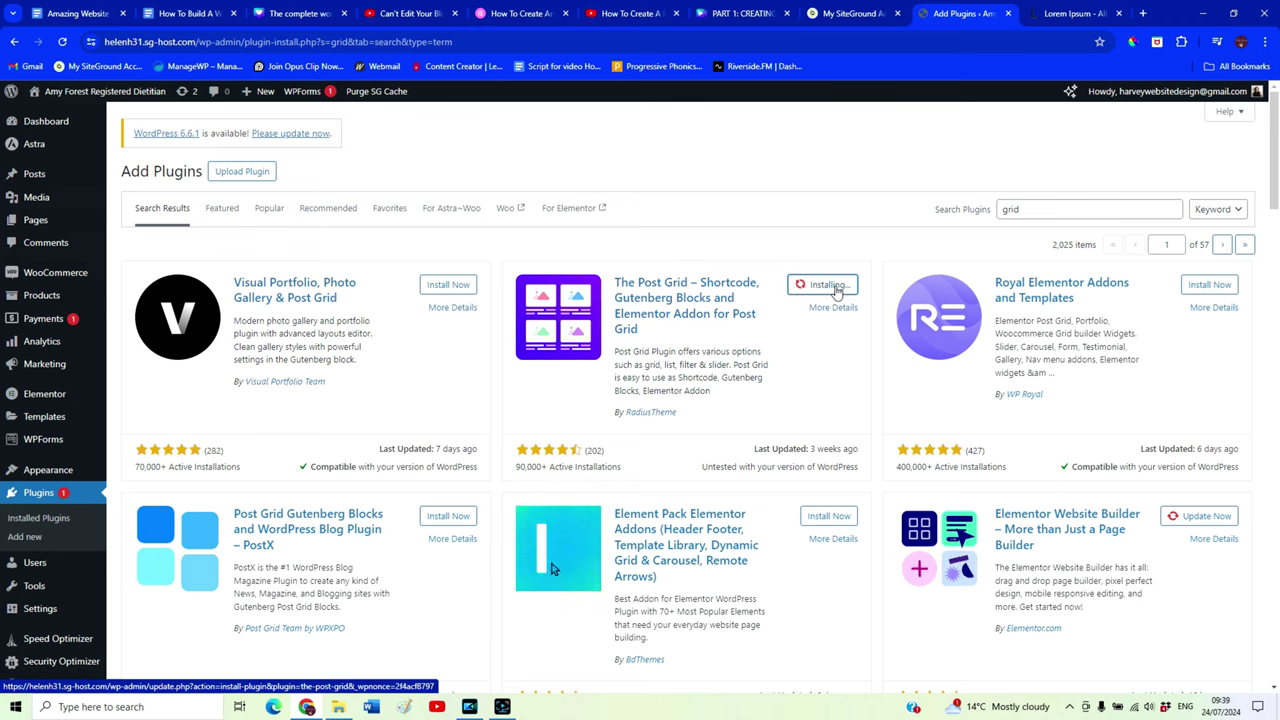
left_click(835, 286)
Set The Post Grid's Resource Load Type to Elementor / Gutenberg and save the settings
scroll(834, 291, "down", 1)
left_click(480, 328)
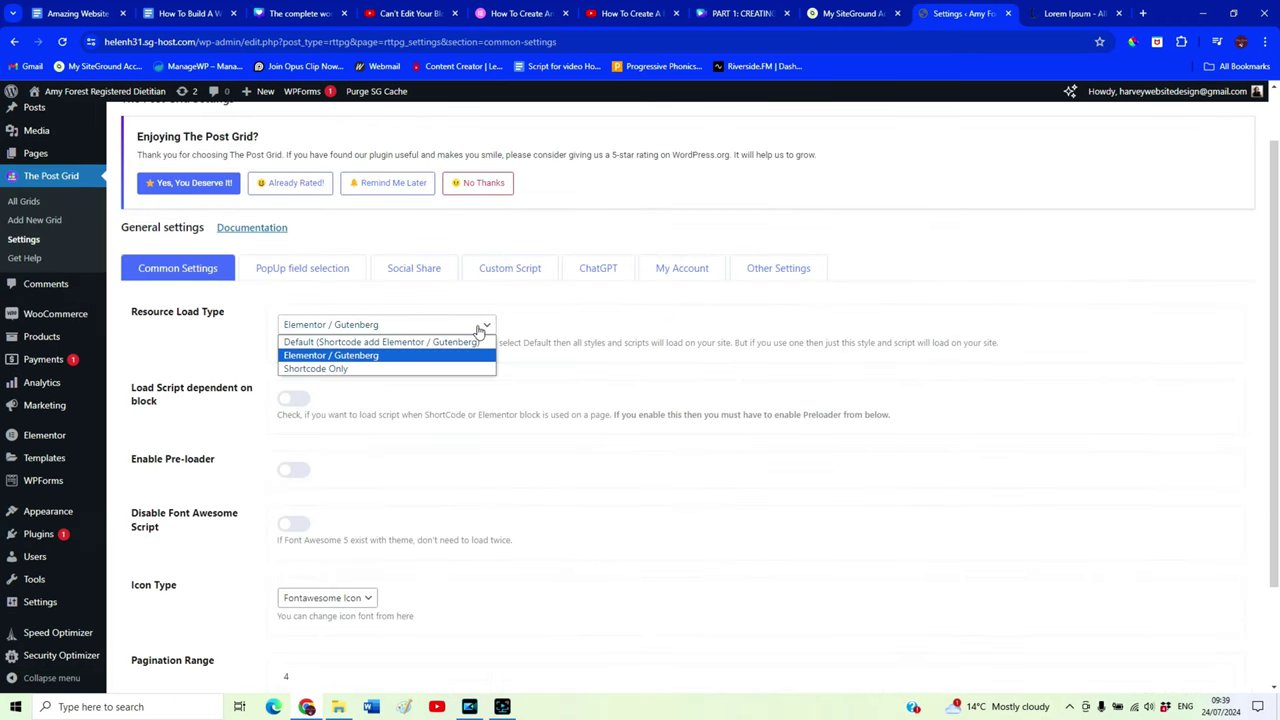
left_click(352, 356)
scroll(250, 500, "down", 2)
left_click(186, 624)
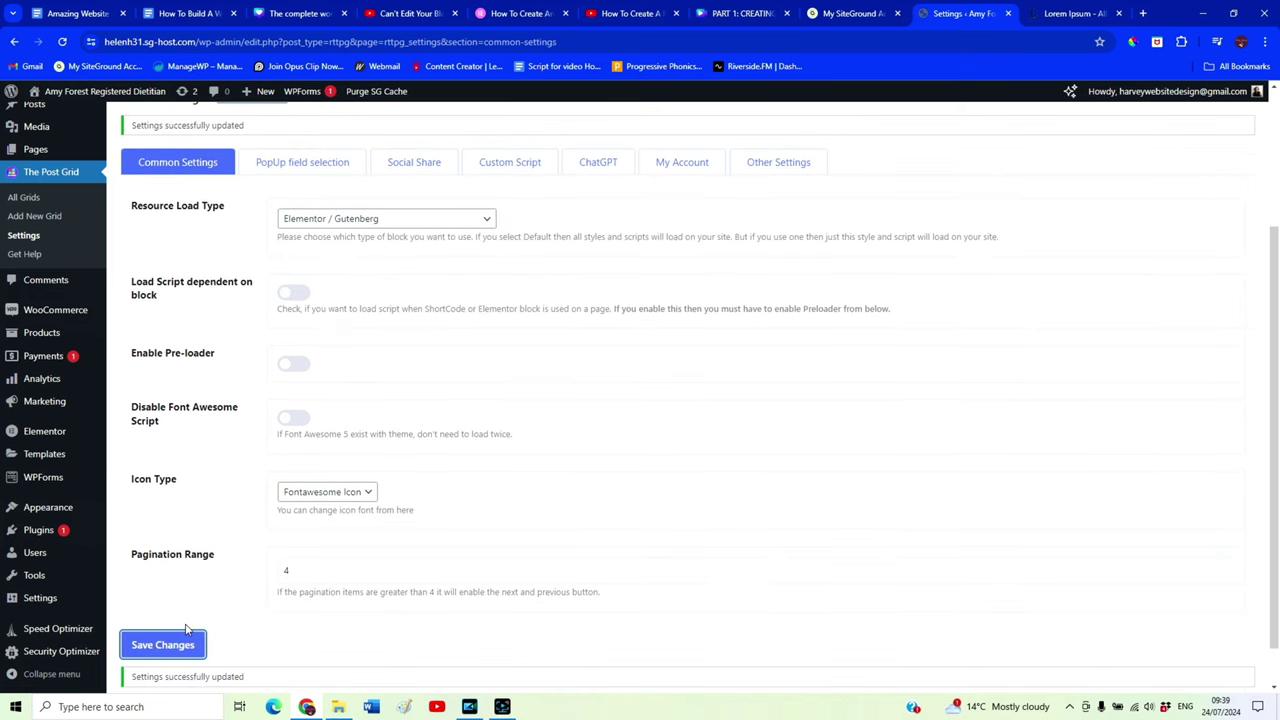
mouse_move(38, 229)
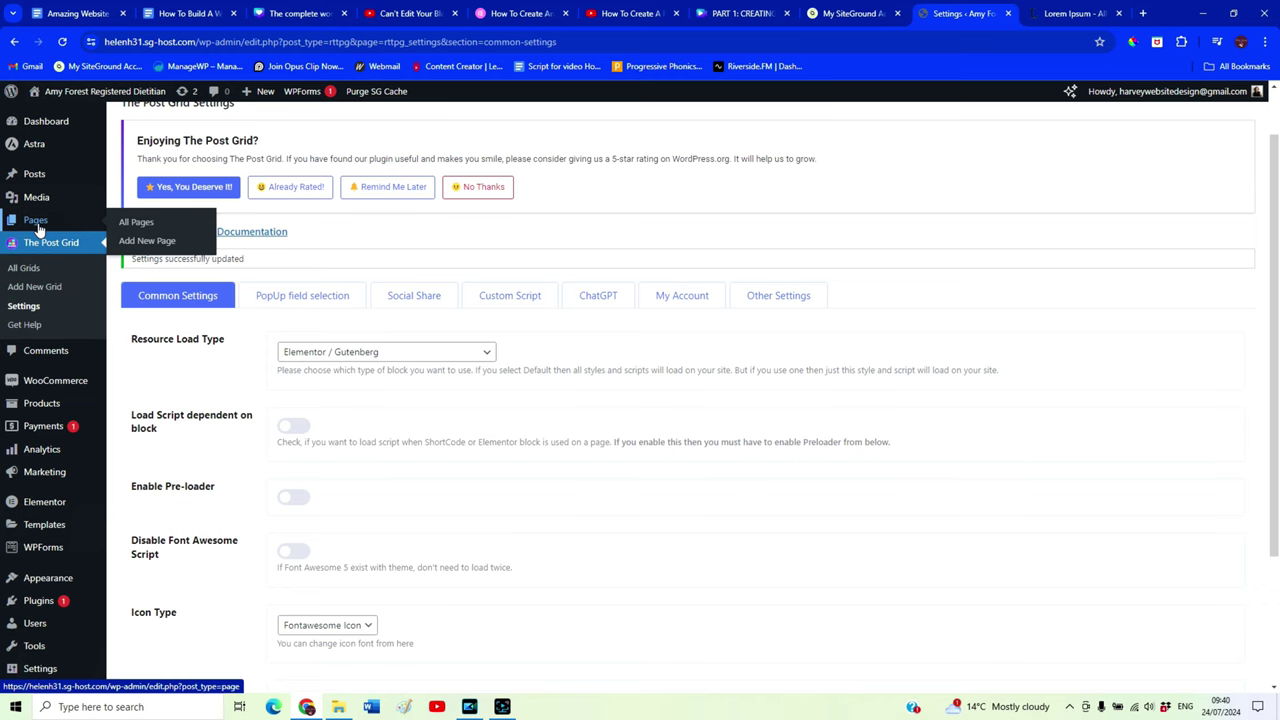
Open the Blog page from the pages list and start editing it with Elementor
left_click(38, 226)
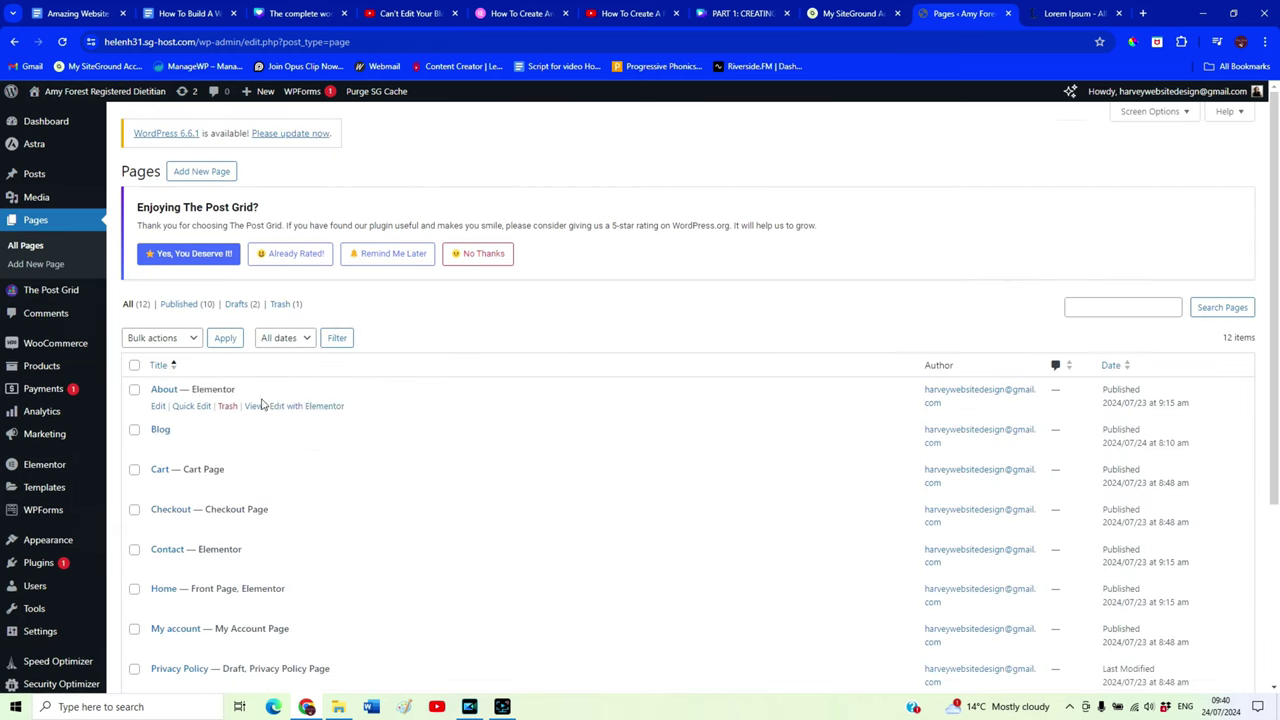
left_click(161, 430)
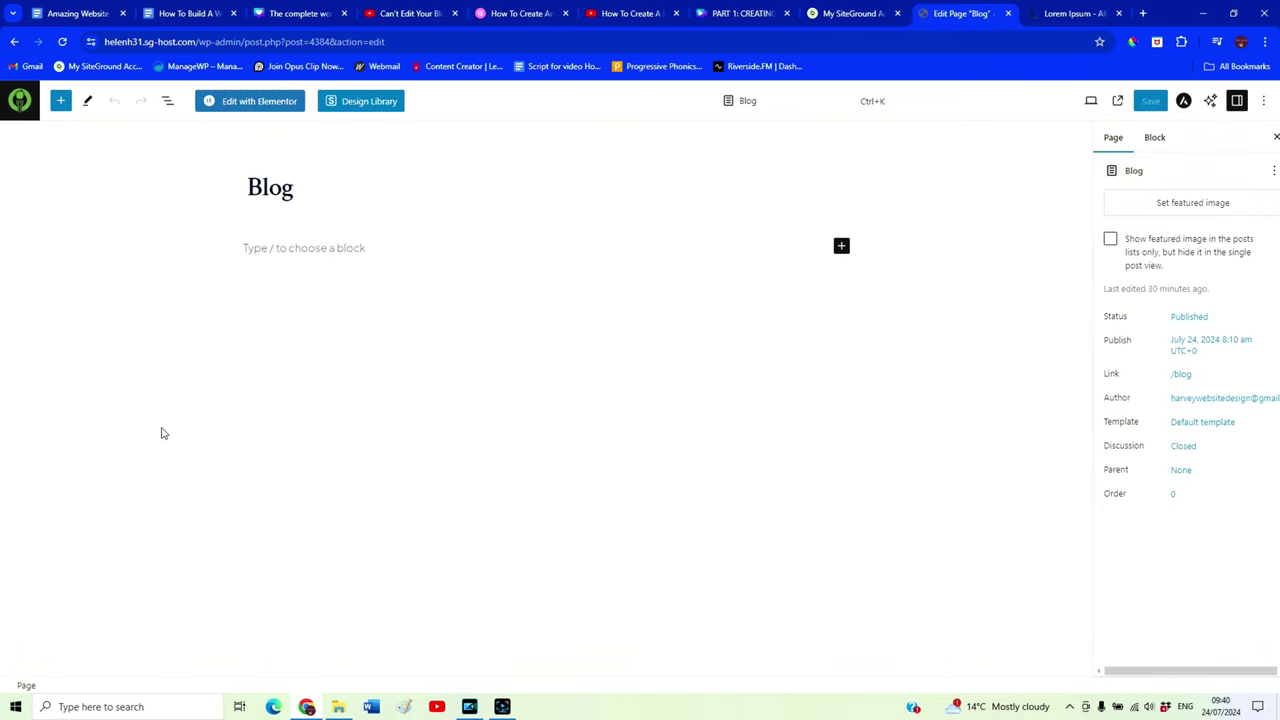
left_click(254, 105)
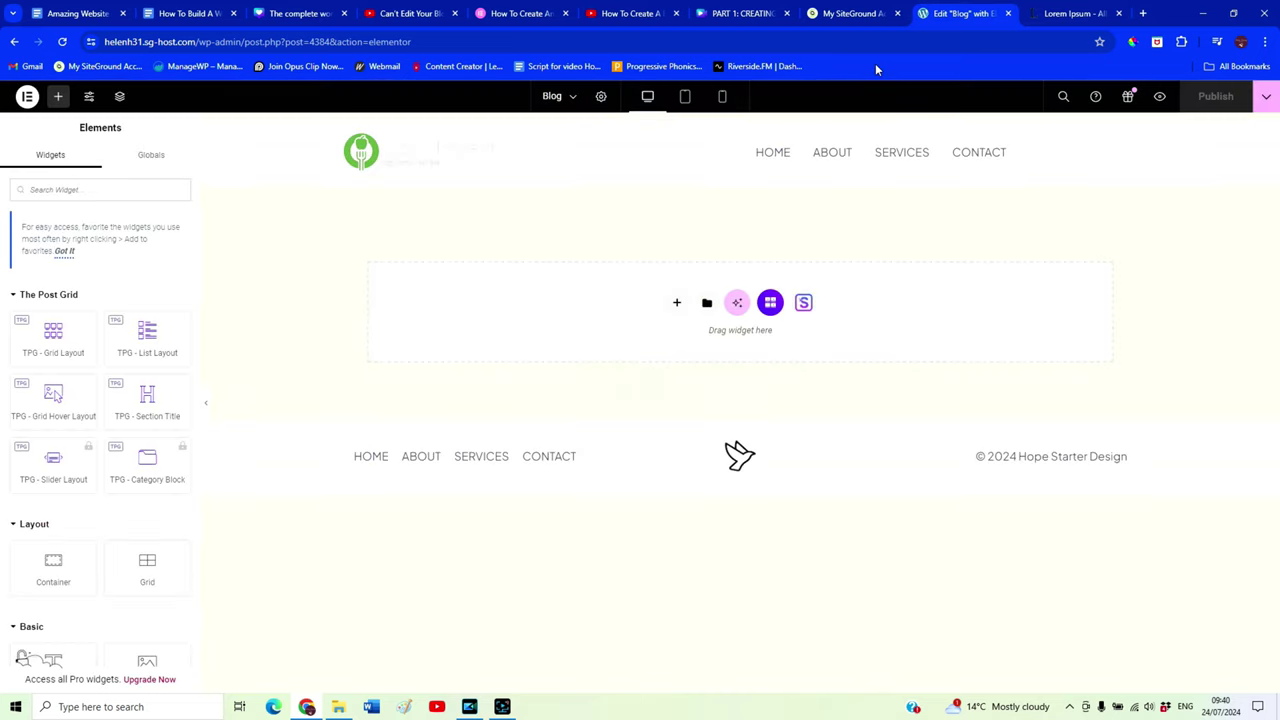
Add a single-column flexbox container to the Blog page and place a TPG - Grid Layout widget in it
left_click(676, 302)
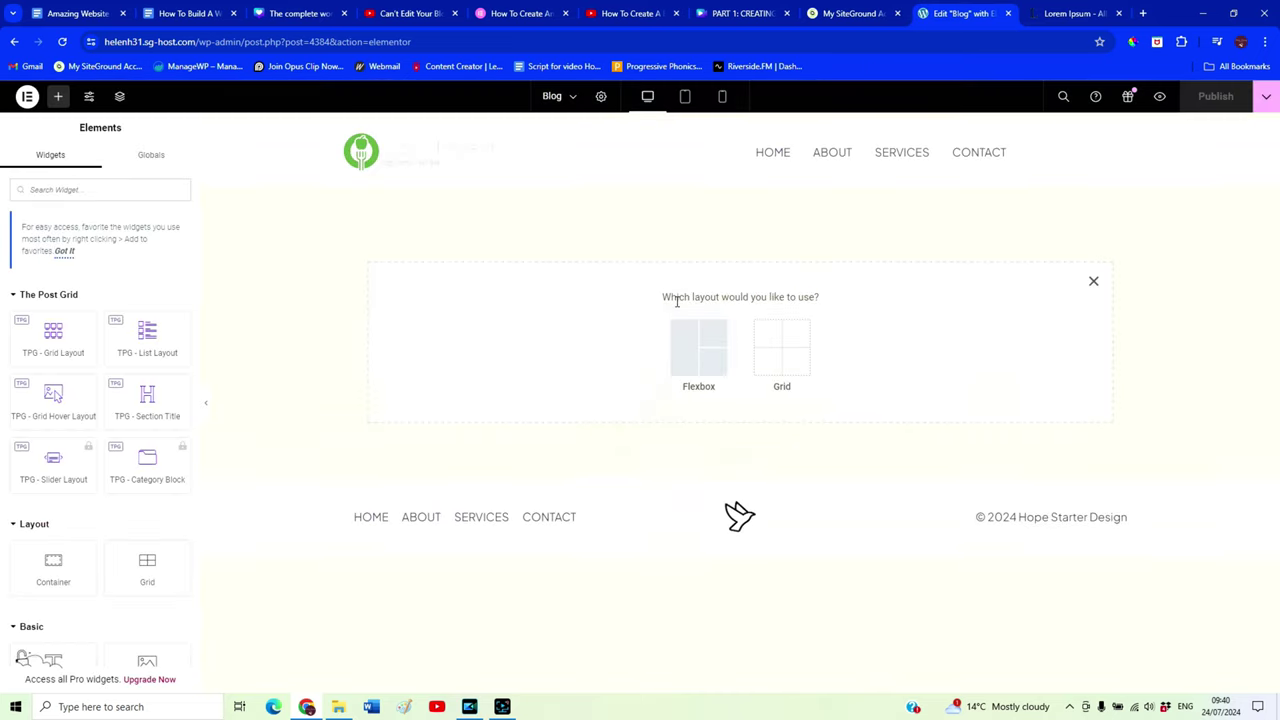
left_click(698, 350)
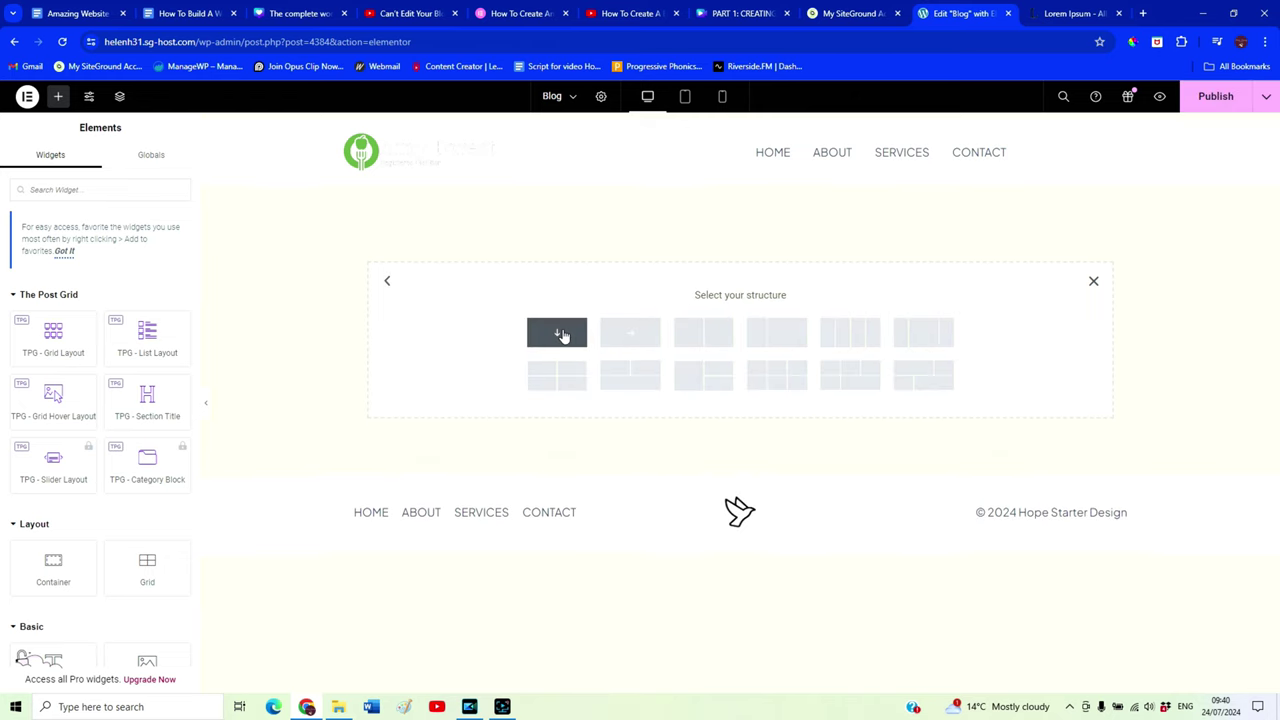
left_click(562, 334)
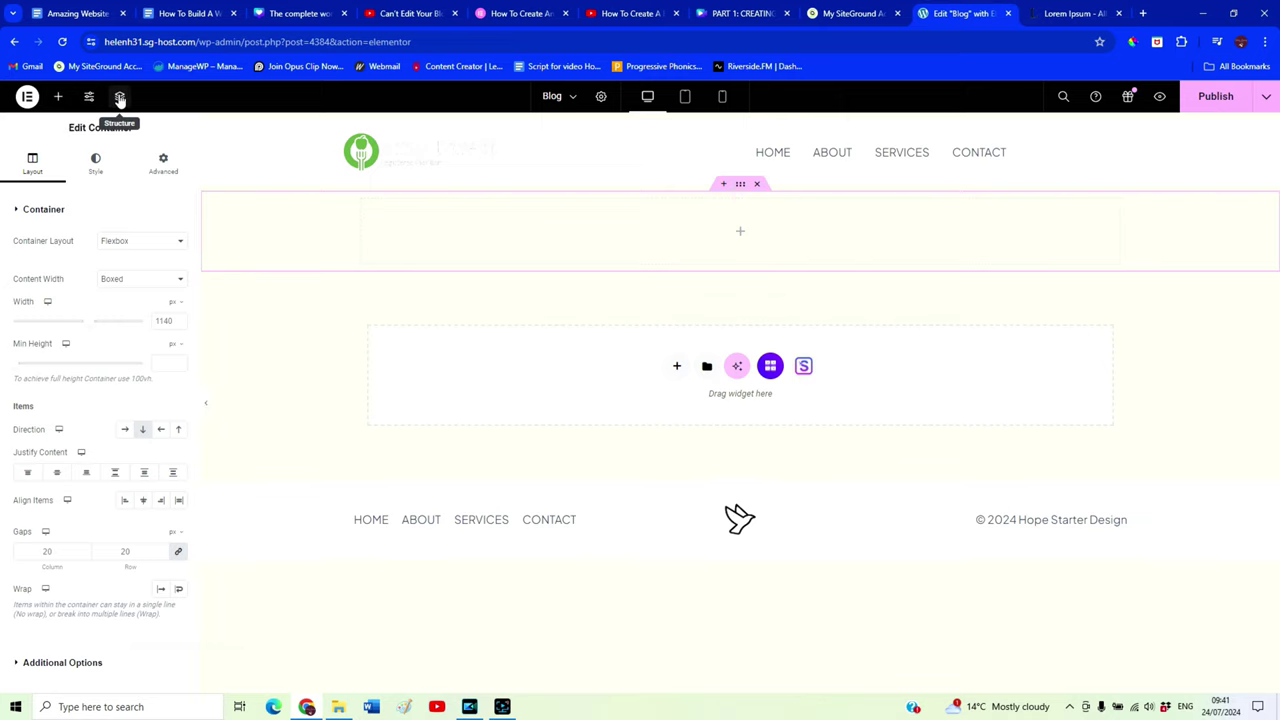
left_click(61, 97)
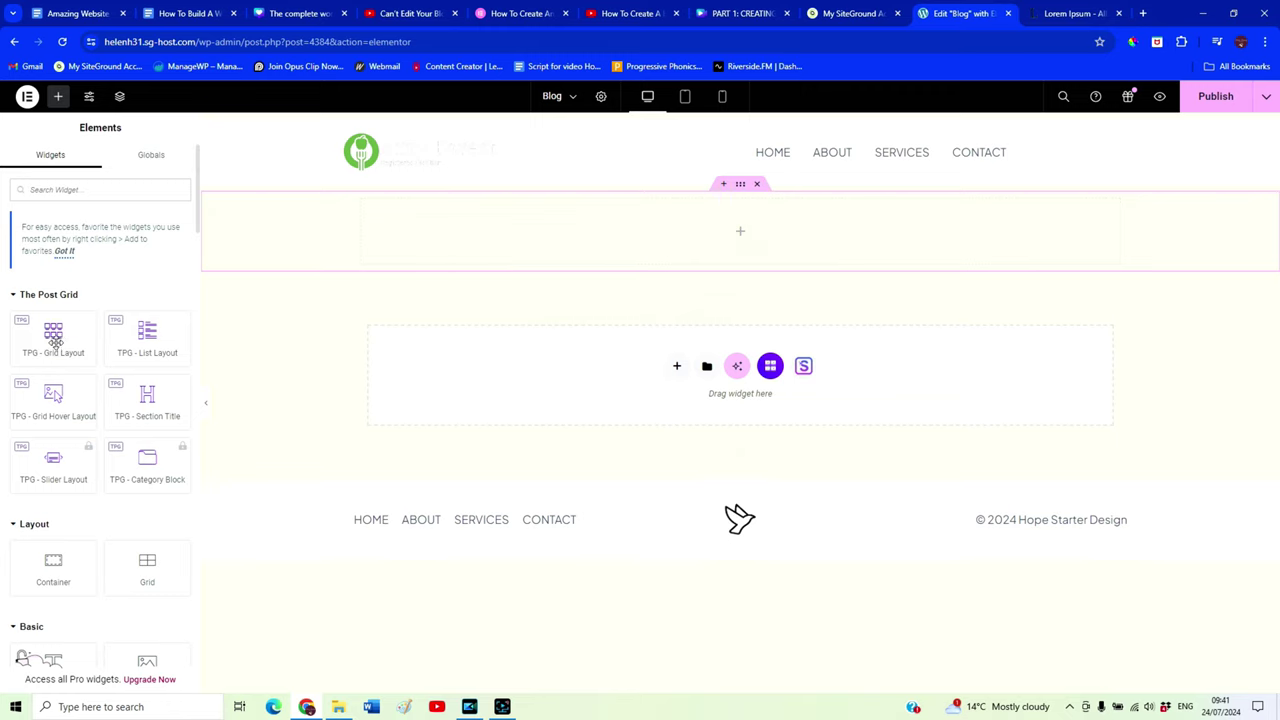
left_click_drag(50, 337, 608, 248)
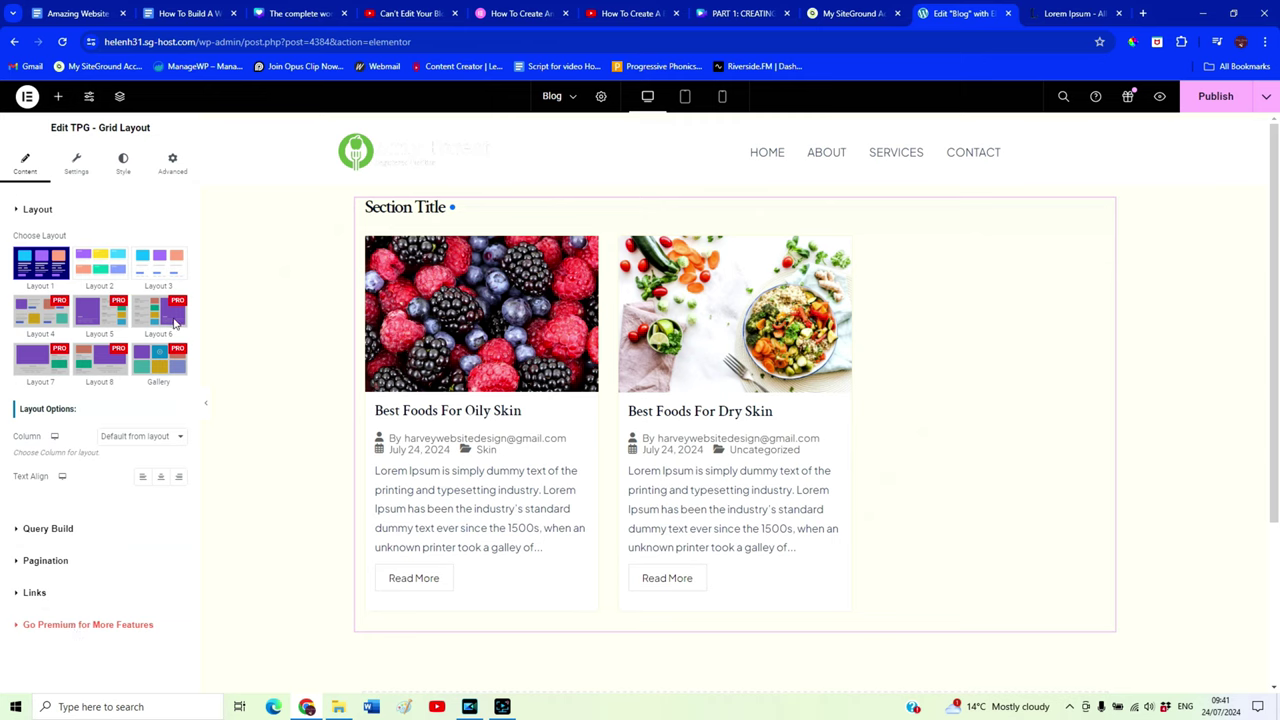
Try Layout 2 and Layout 3 on the post grid
left_click(107, 268)
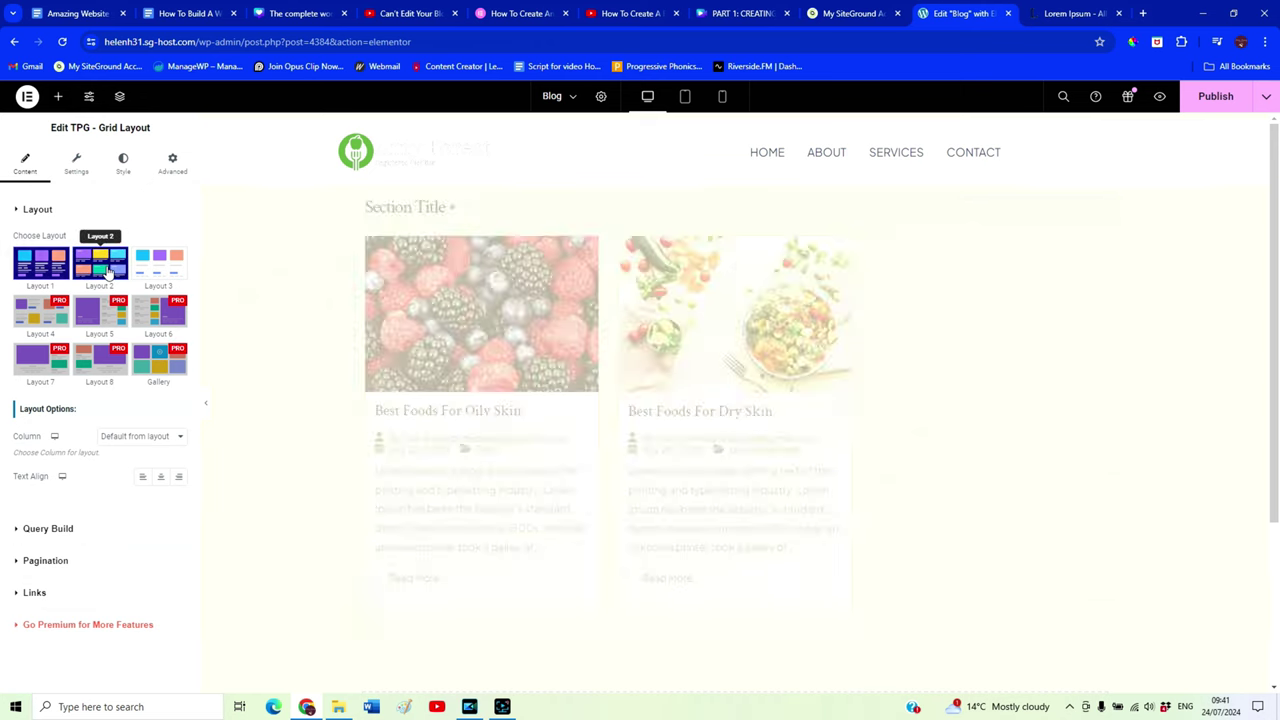
left_click(158, 262)
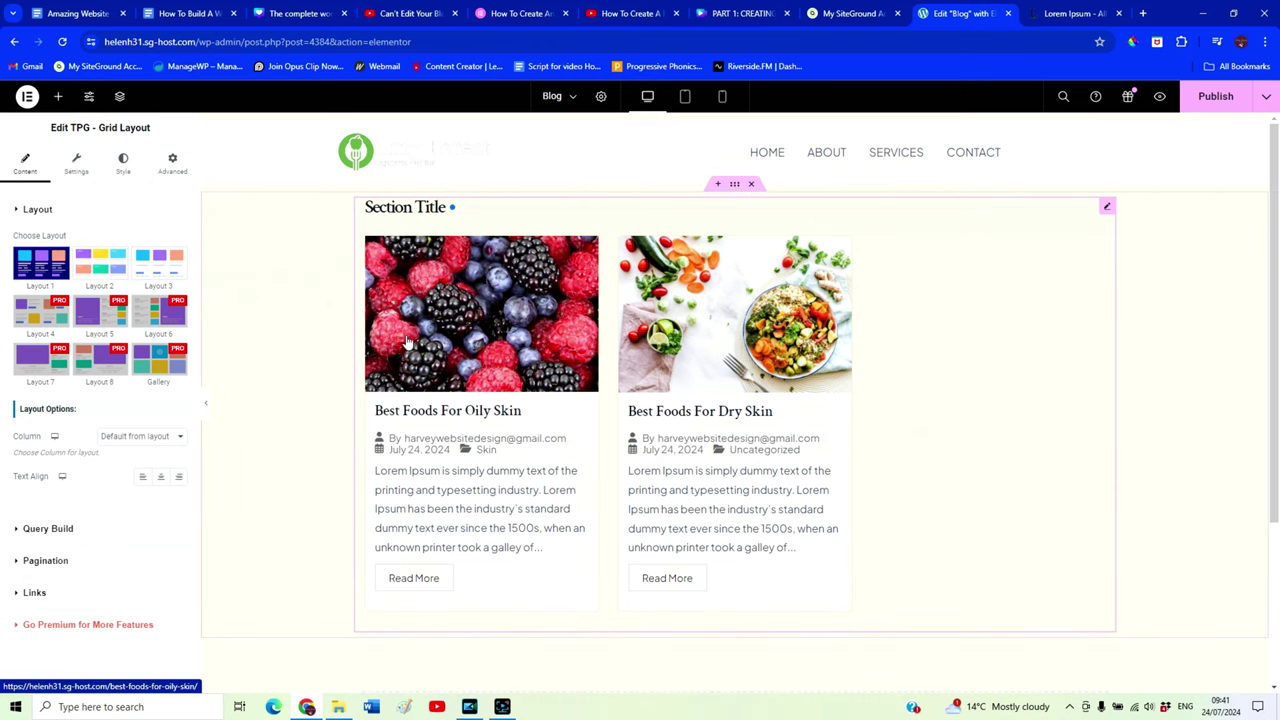
Review the post grid's style options for the section title, post title and meta data
left_click(123, 162)
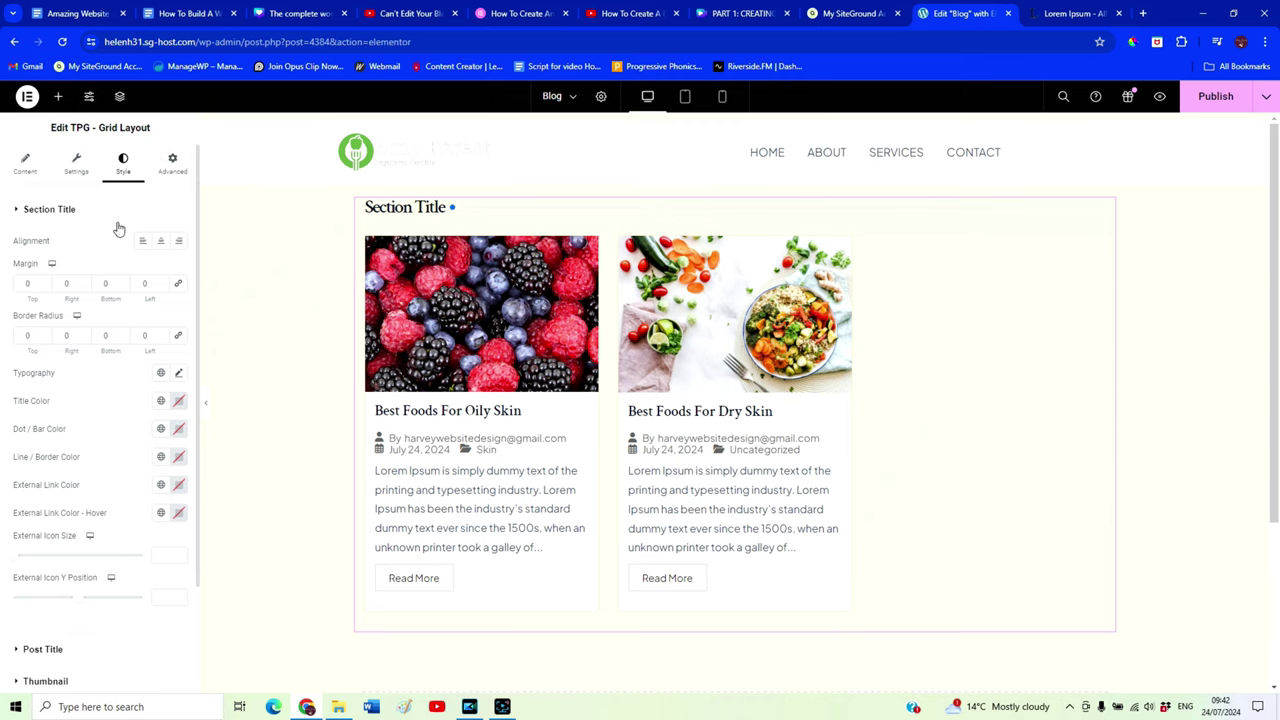
scroll(125, 380, "down", 3)
left_click(79, 519)
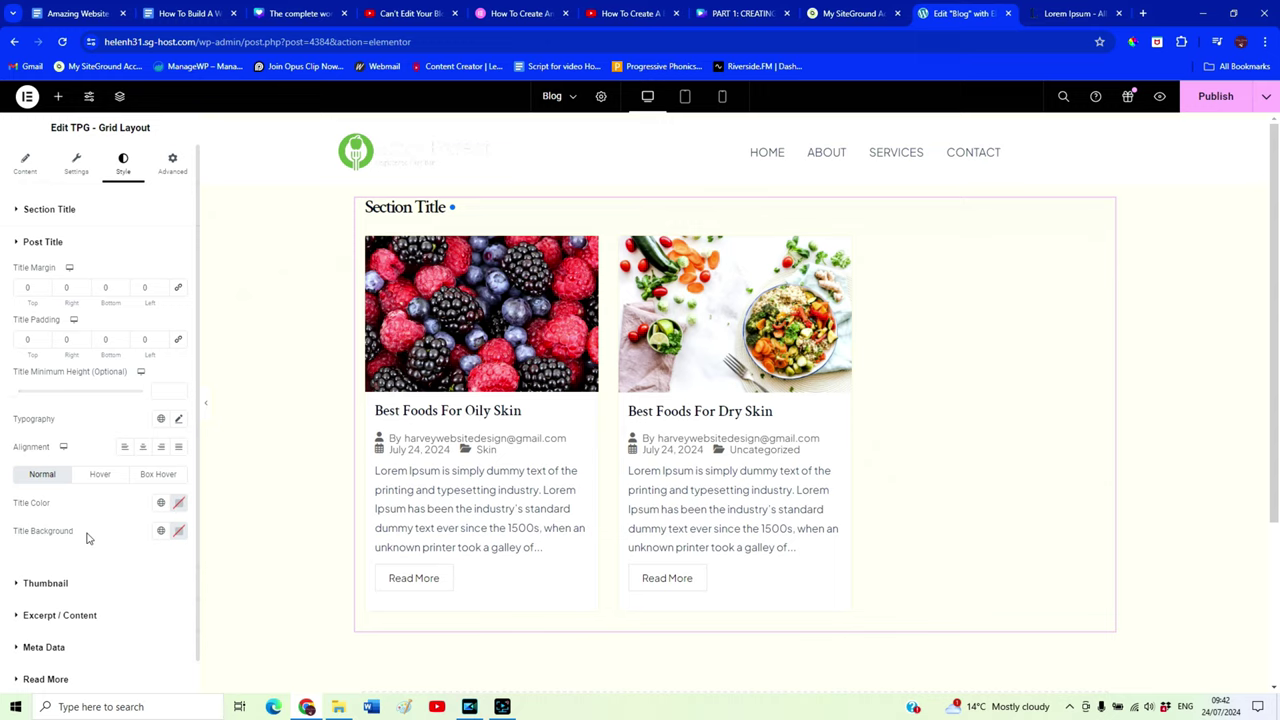
scroll(87, 538, "down", 1)
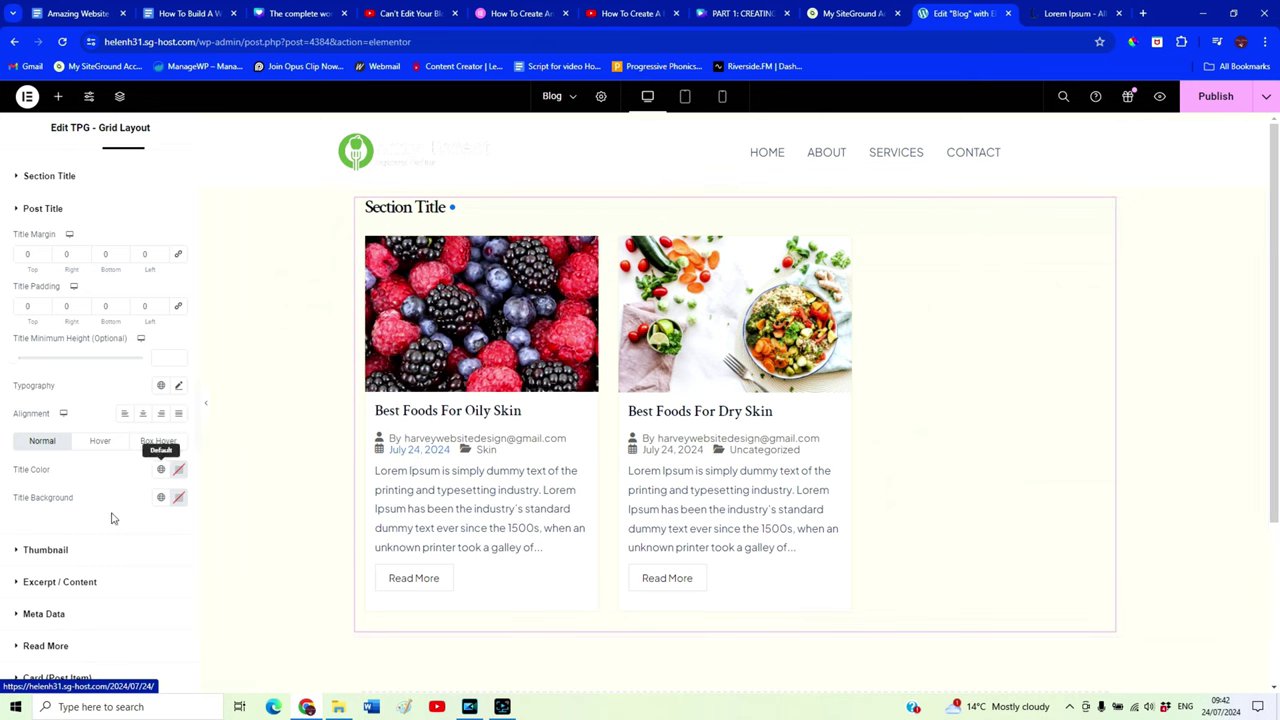
left_click(45, 614)
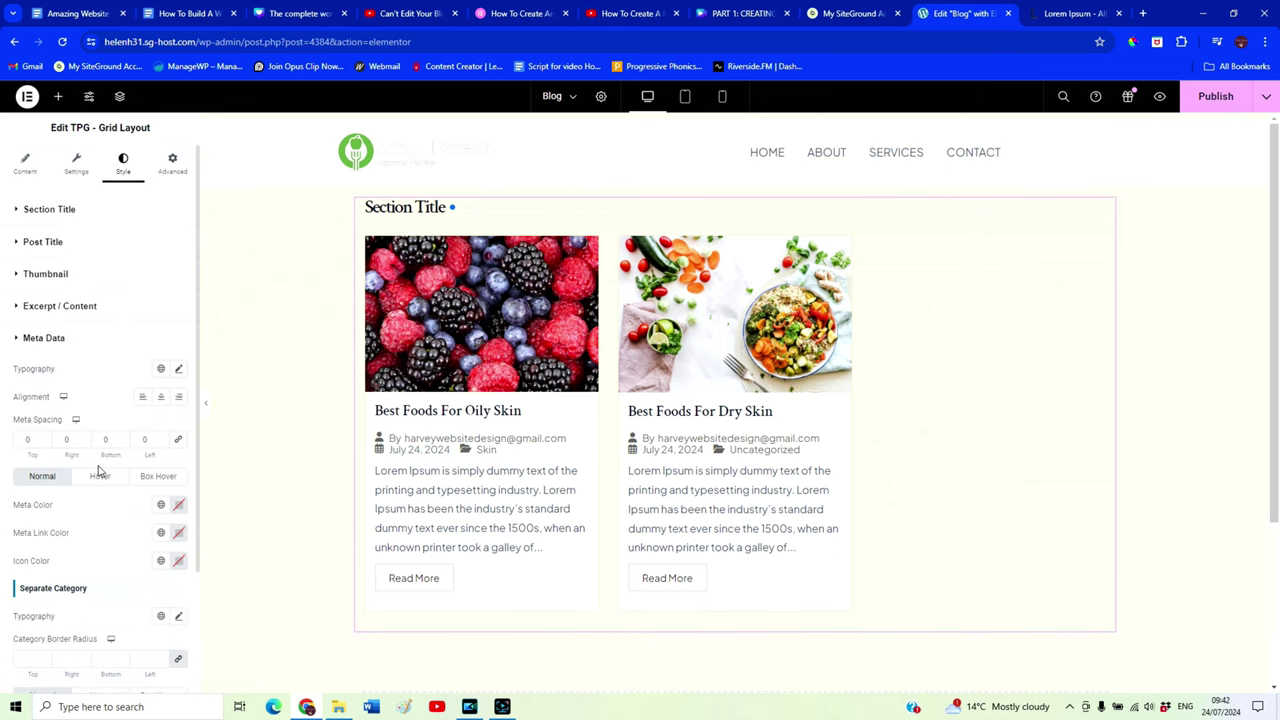
scroll(100, 470, "down", 3)
Hide the post date, post categories, post author and the whole meta data field in the post grid
left_click(76, 163)
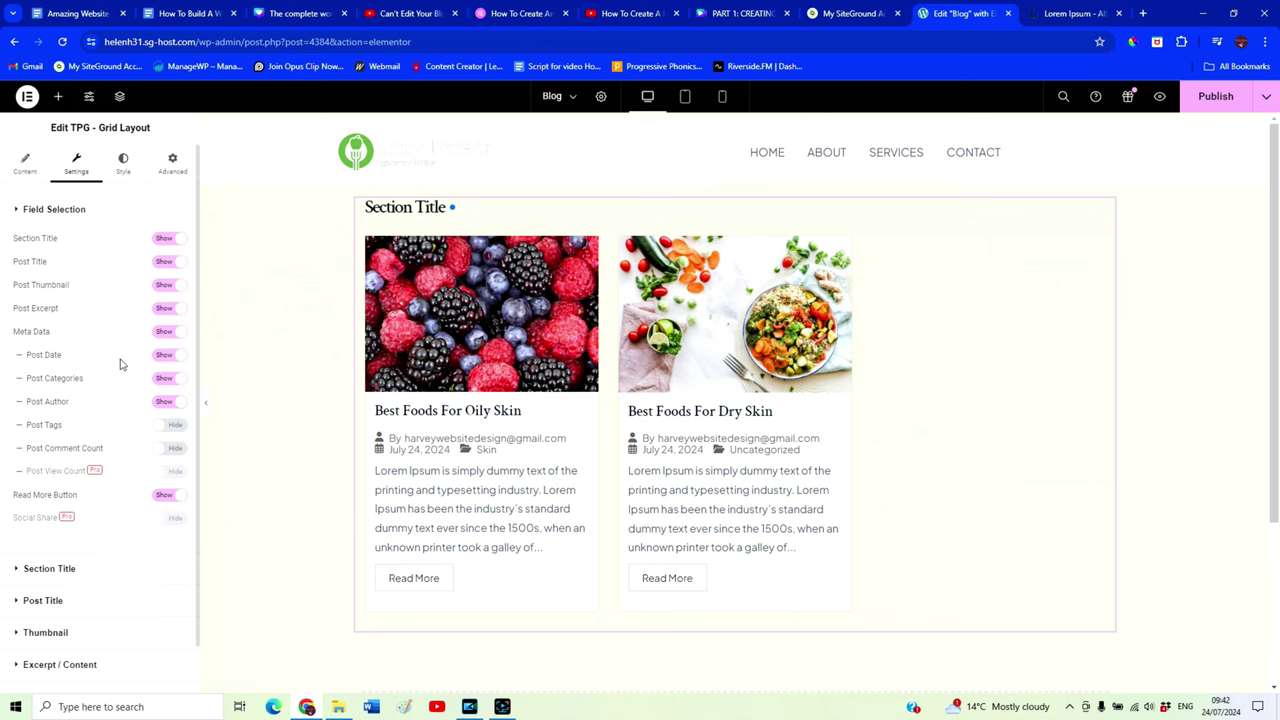
left_click(172, 358)
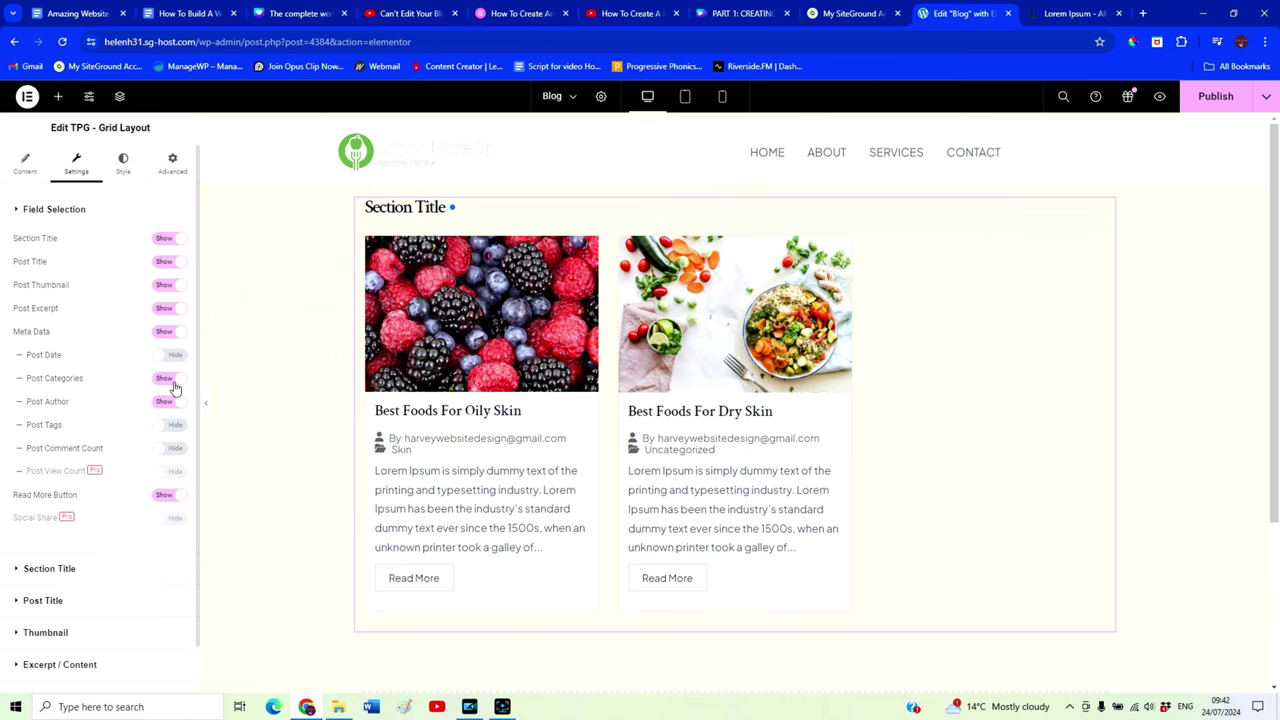
left_click(171, 381)
left_click(166, 403)
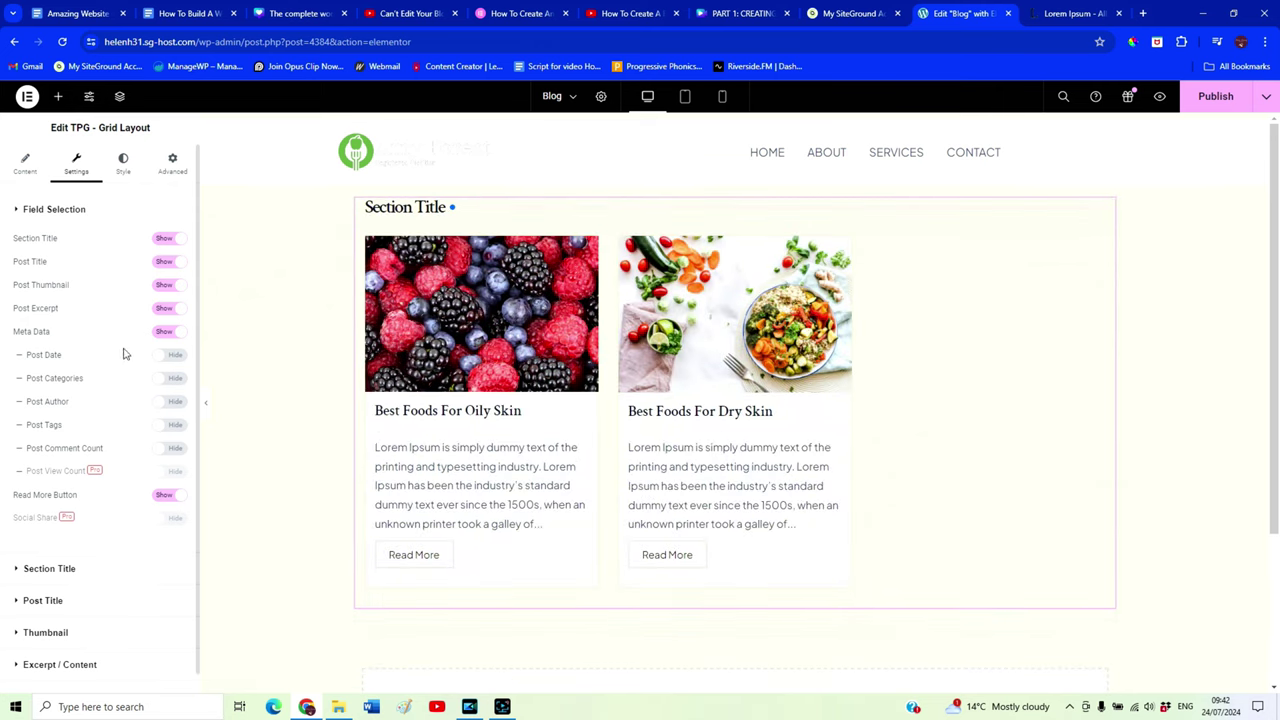
left_click(176, 335)
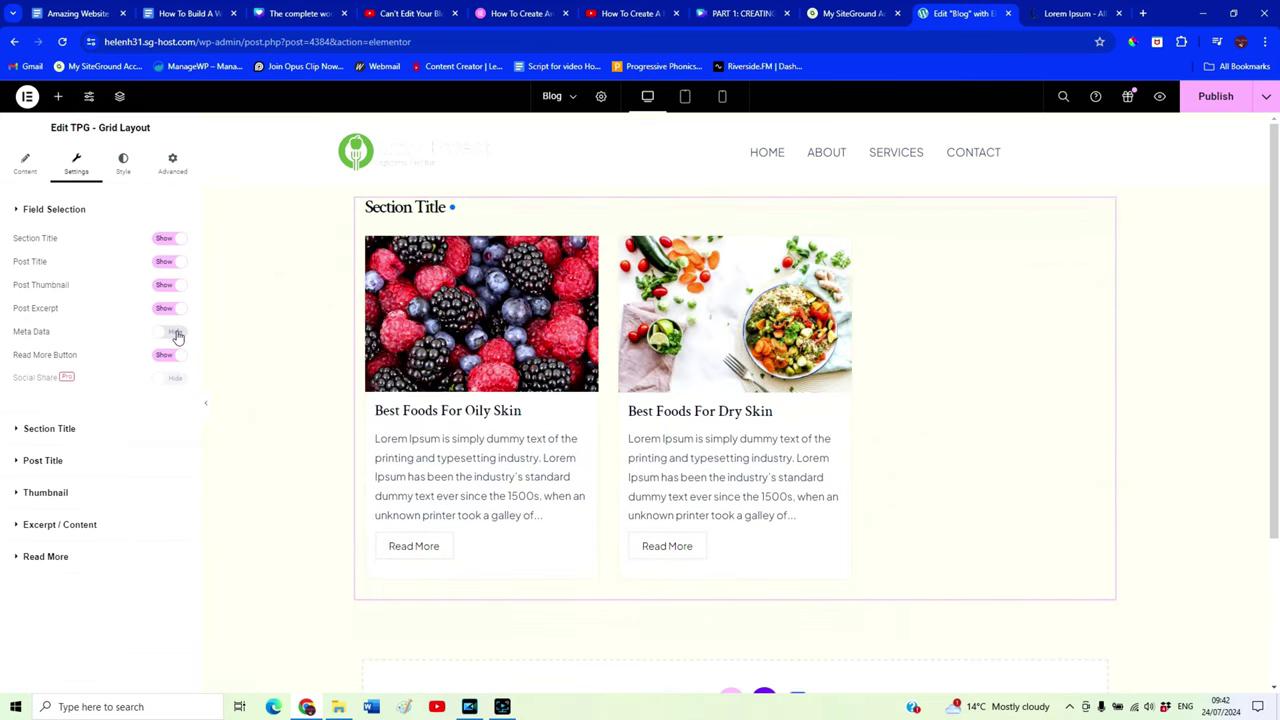
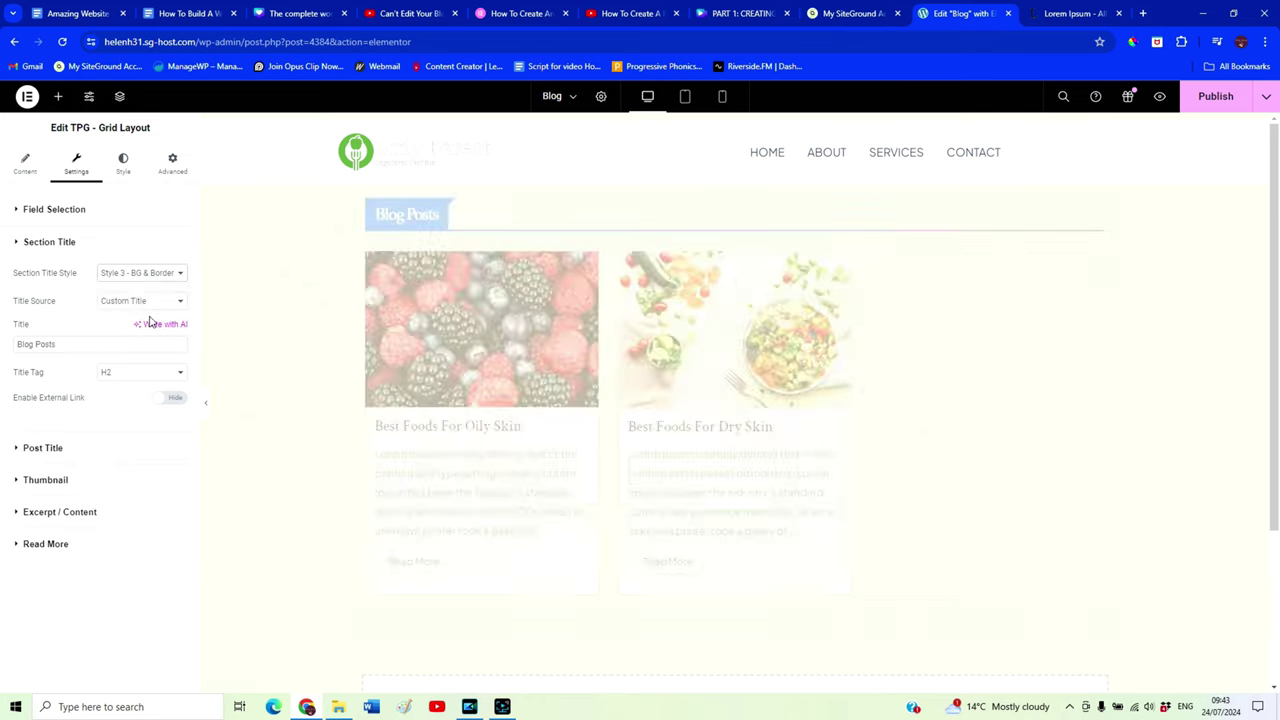
Set the grid's section title style to Style 4 - Border Bottom
left_click(177, 276)
left_click(150, 328)
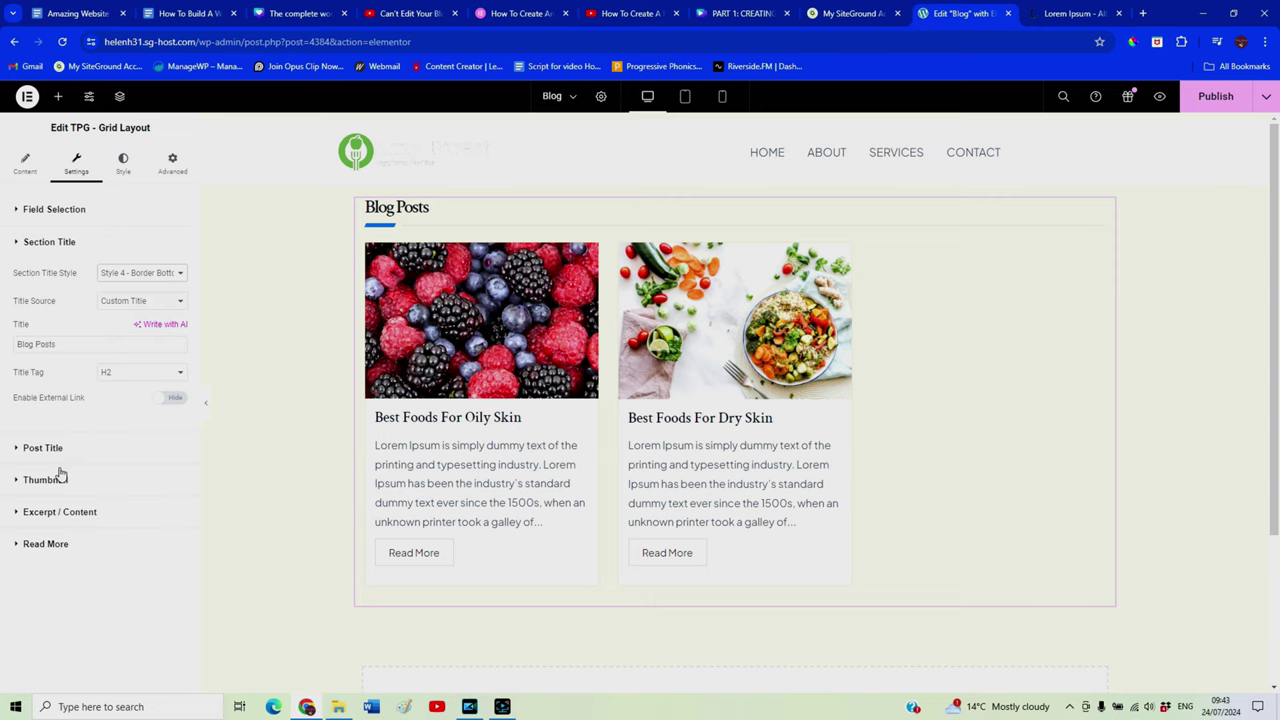
Set the section title's dot/bar color to a muted red, #9C7373
left_click(123, 163)
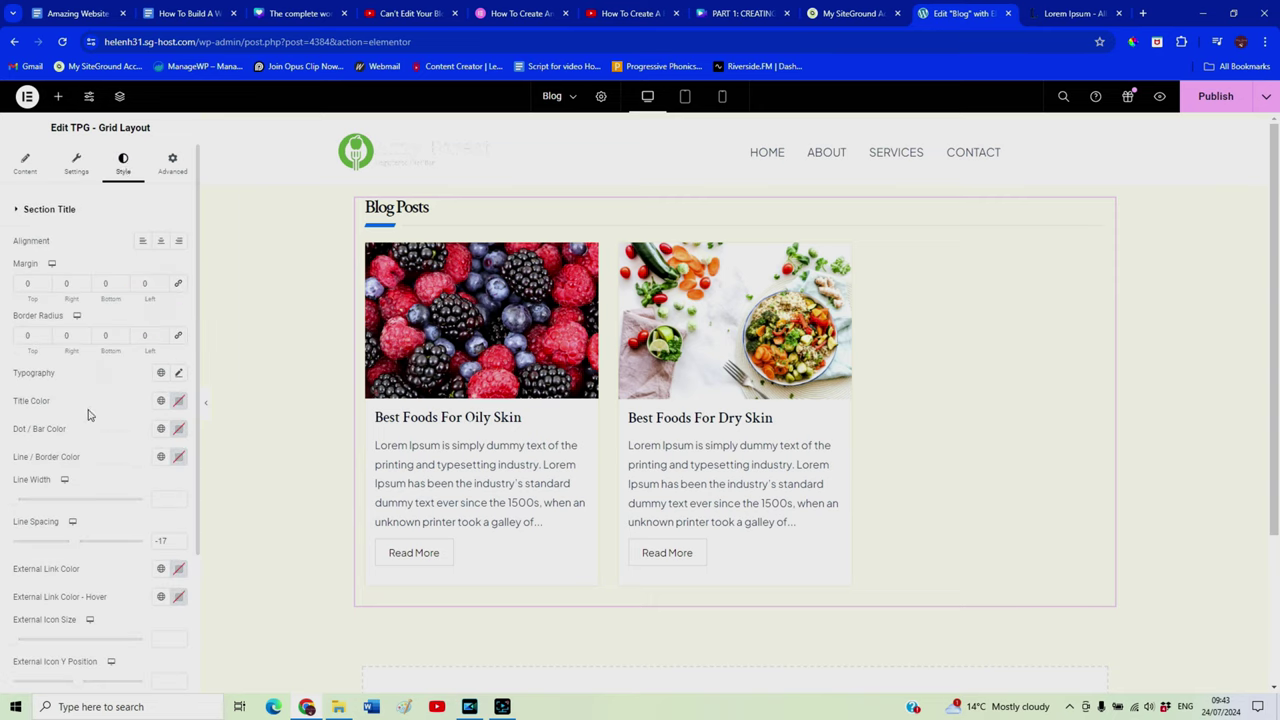
scroll(90, 414, "down", 2)
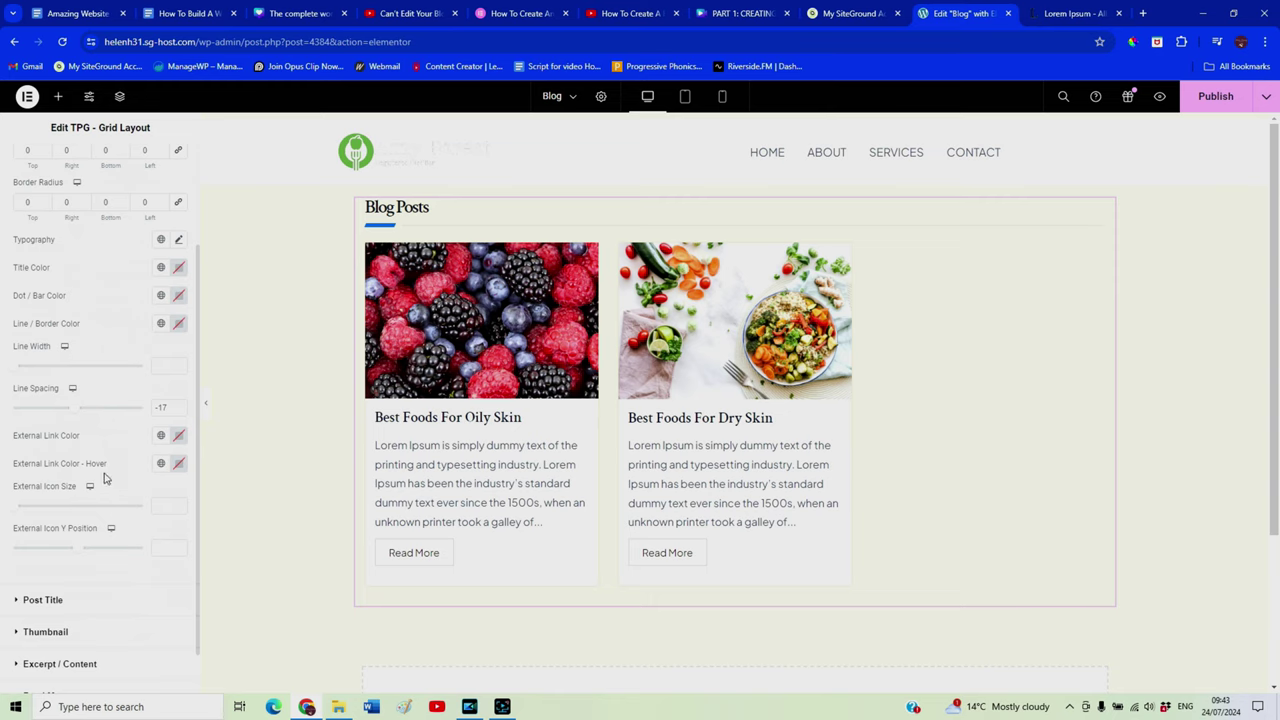
scroll(104, 474, "up", 1)
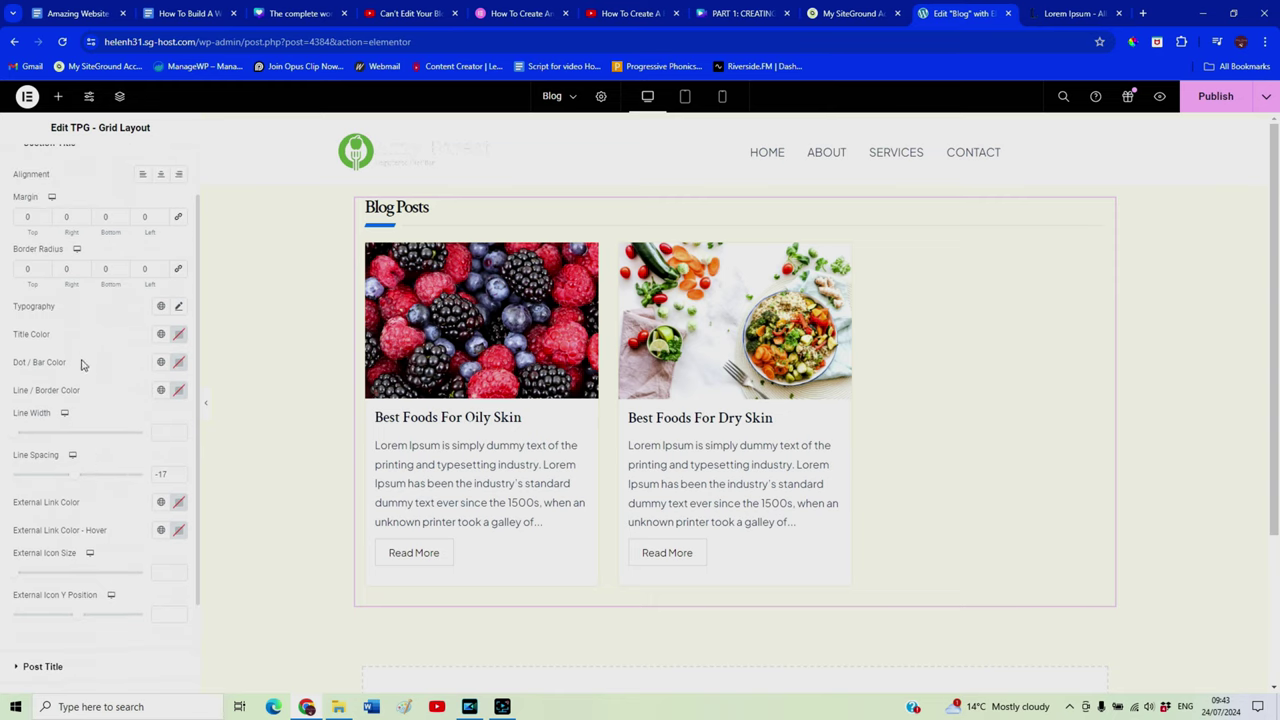
left_click(179, 363)
left_click_drag(128, 470, 142, 456)
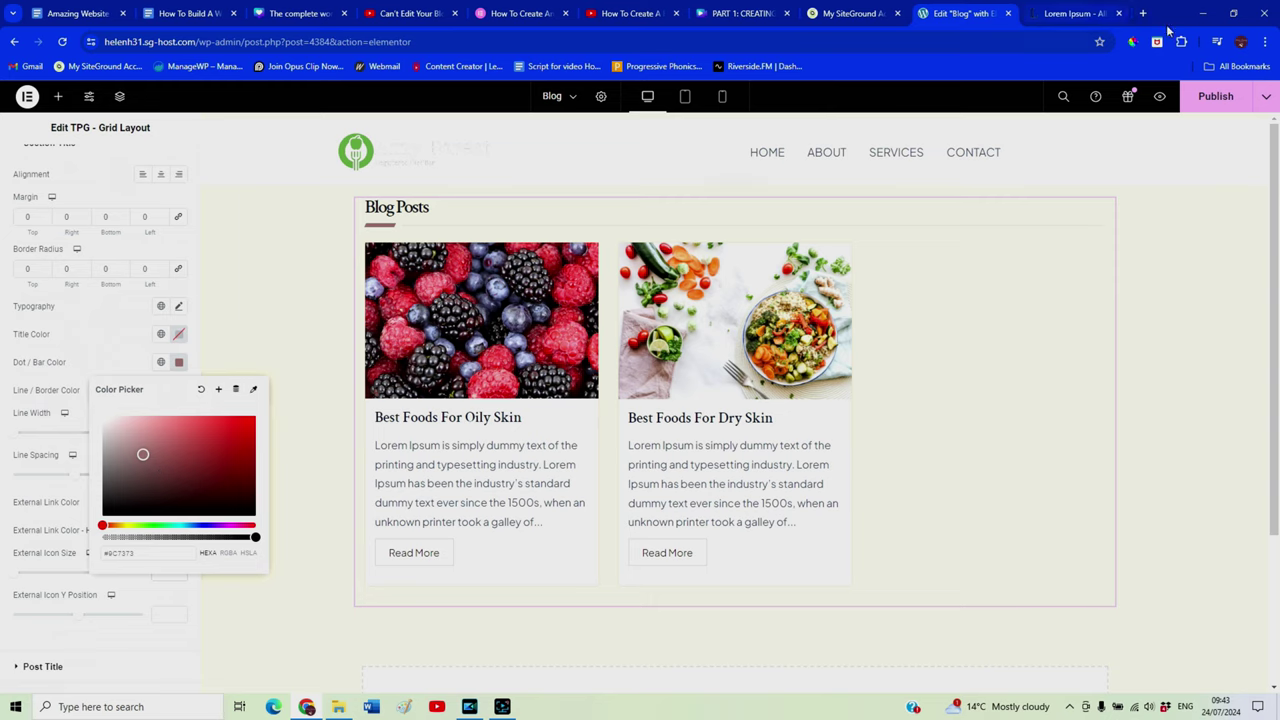
Sample the logo's green with the ColorPick Eyedropper and copy its hex code 66AB48
left_click(1133, 44)
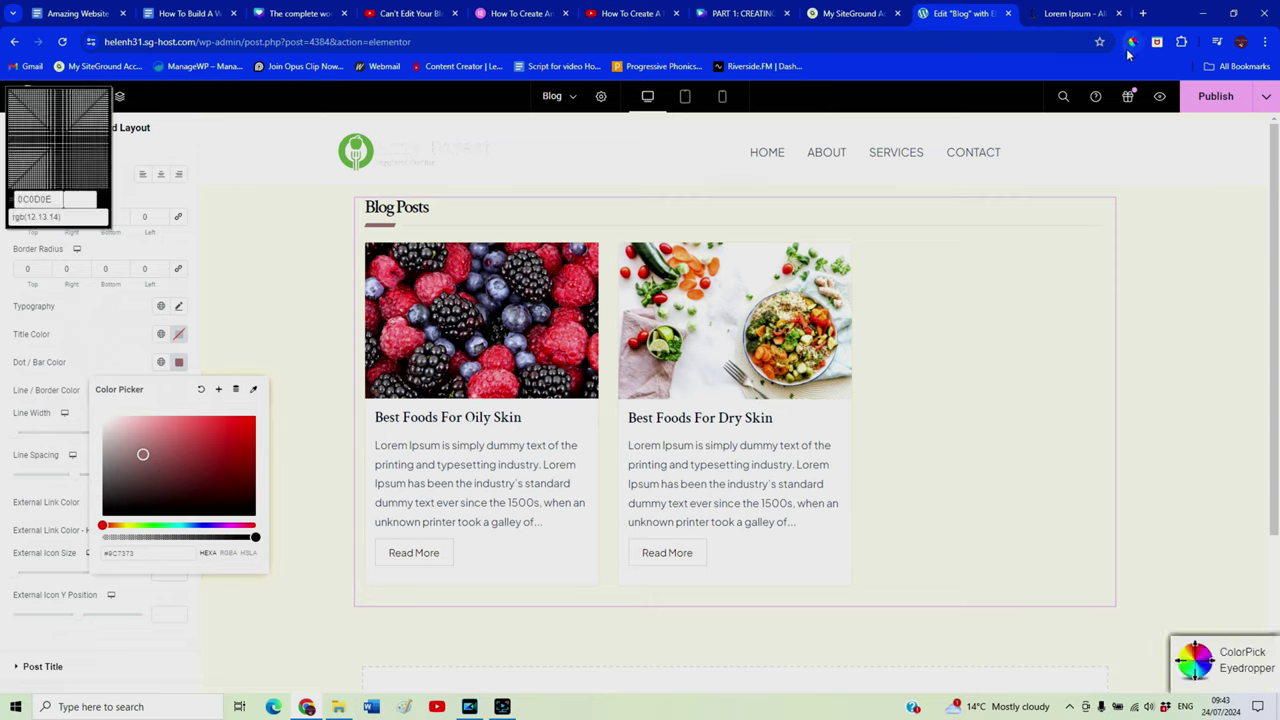
left_click(356, 151)
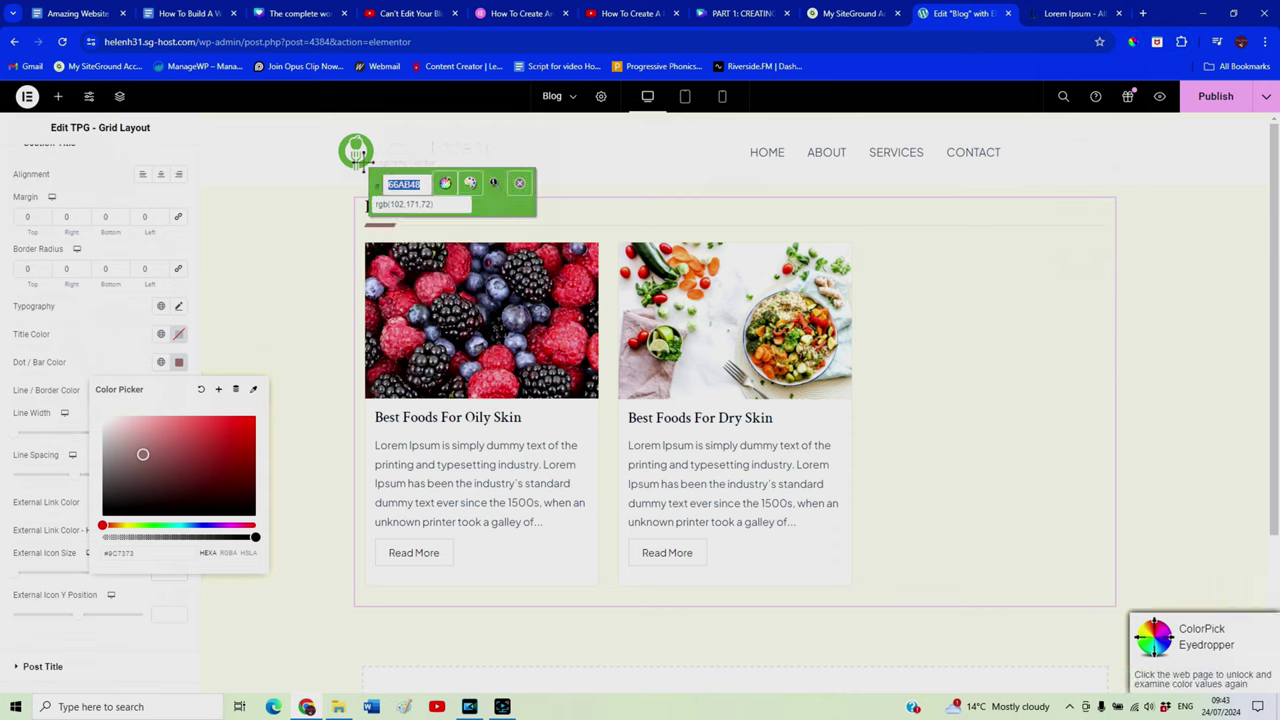
left_click_drag(427, 187, 379, 186)
key("ctrl+c")
left_click(404, 204)
left_click(520, 186)
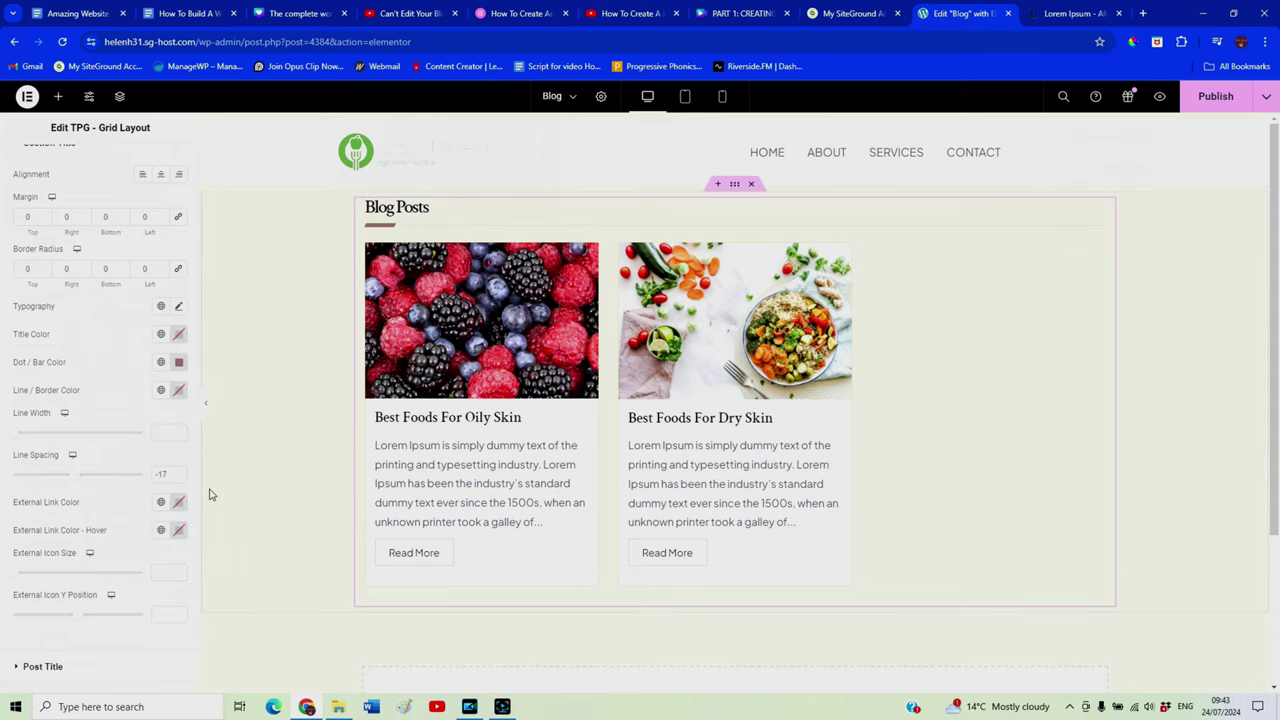
Set the section title's line/border color and dot/bar color to the copied green 66AB48
left_click(178, 390)
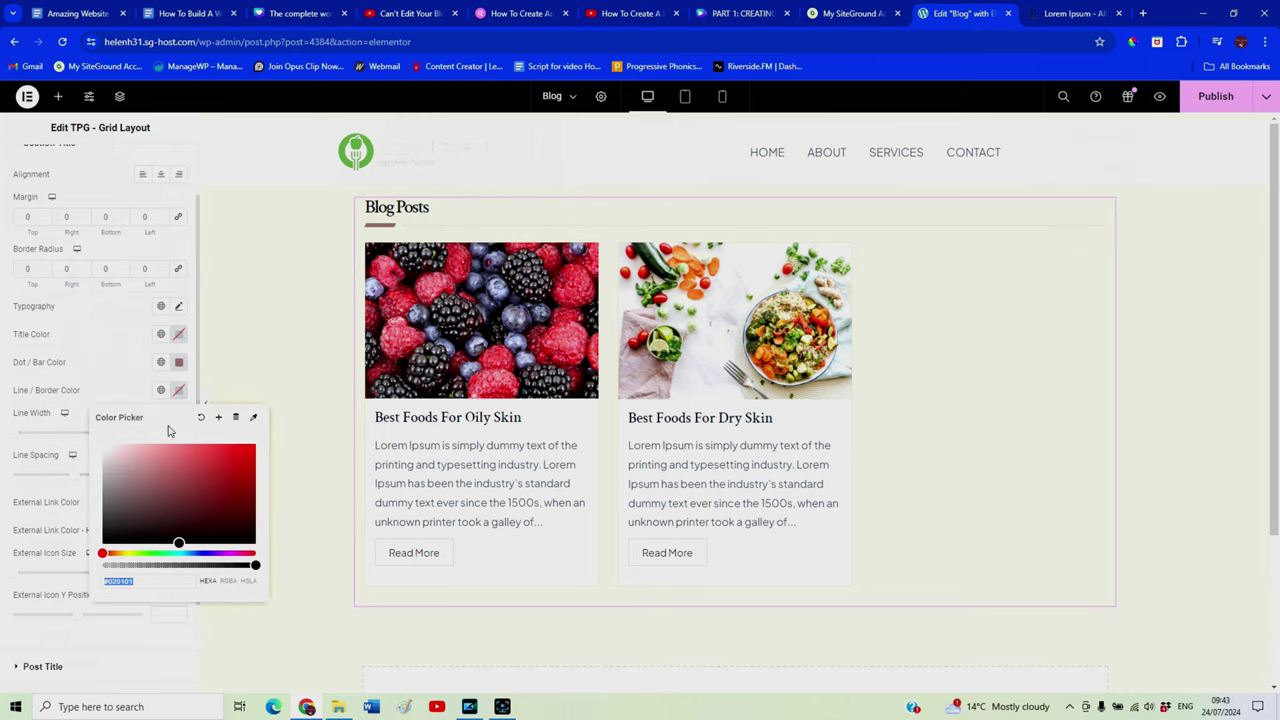
key("ctrl+v")
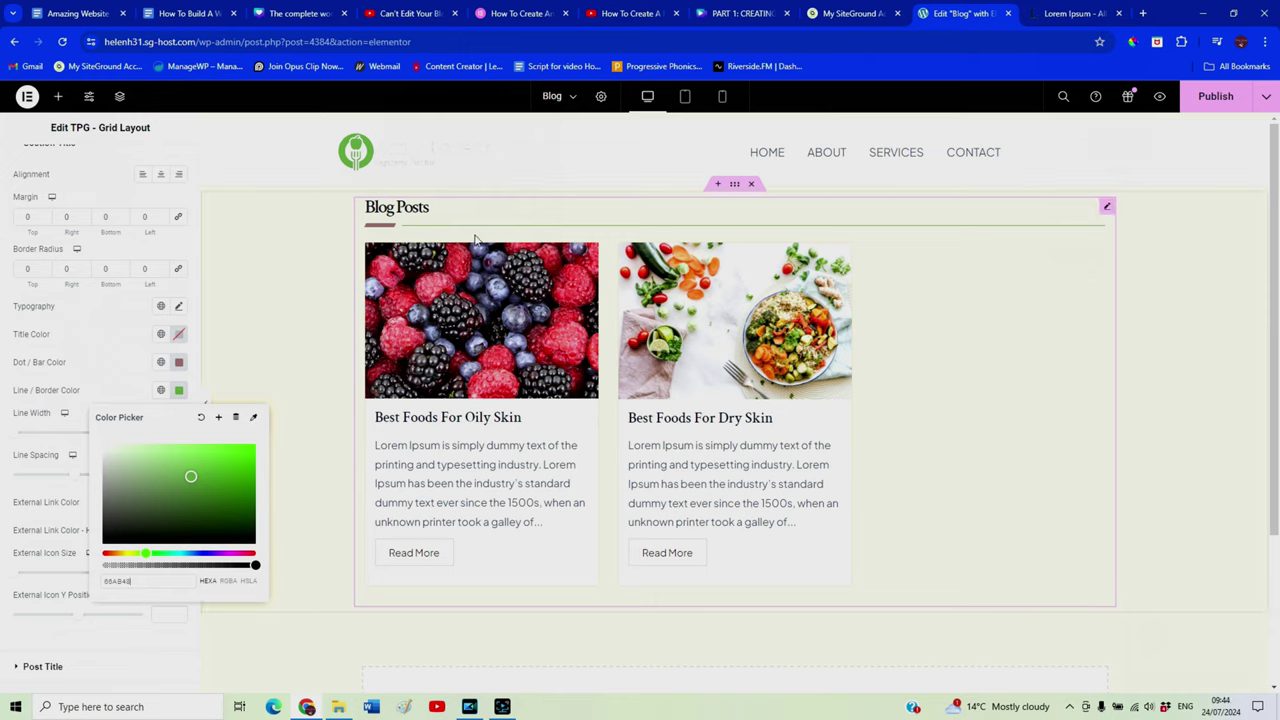
left_click(106, 374)
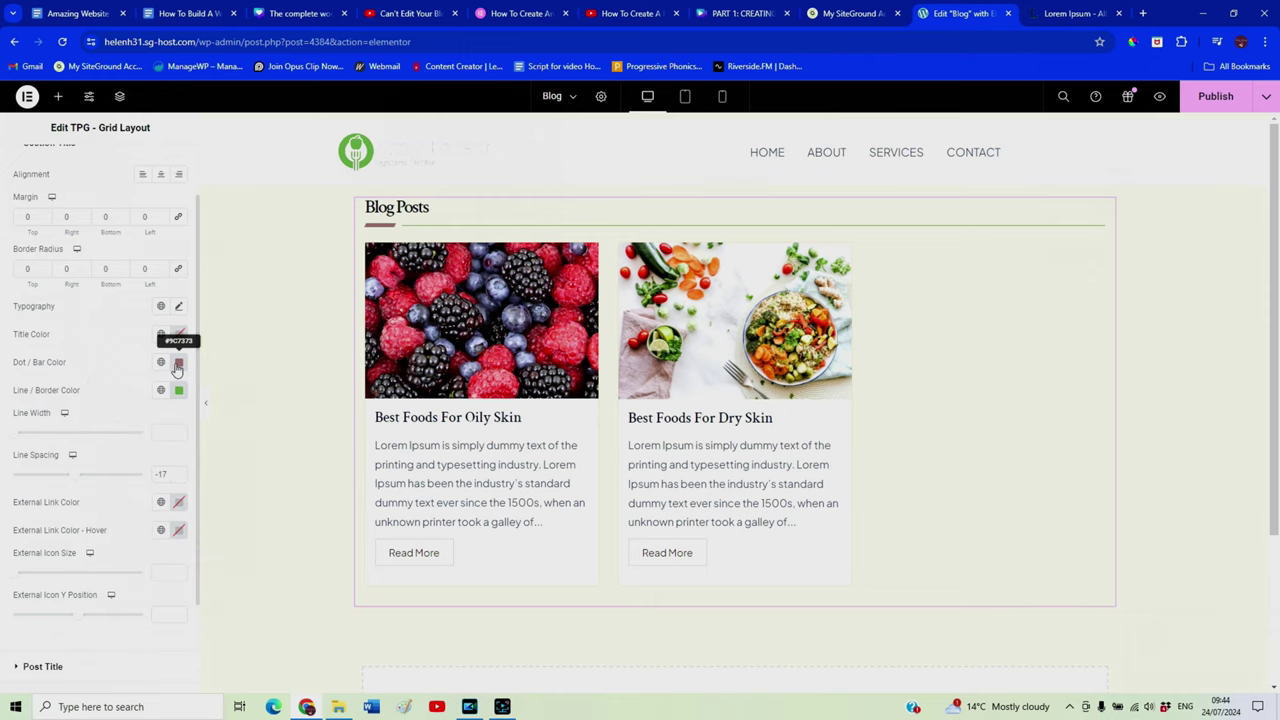
left_click(178, 363)
key("ctrl+v")
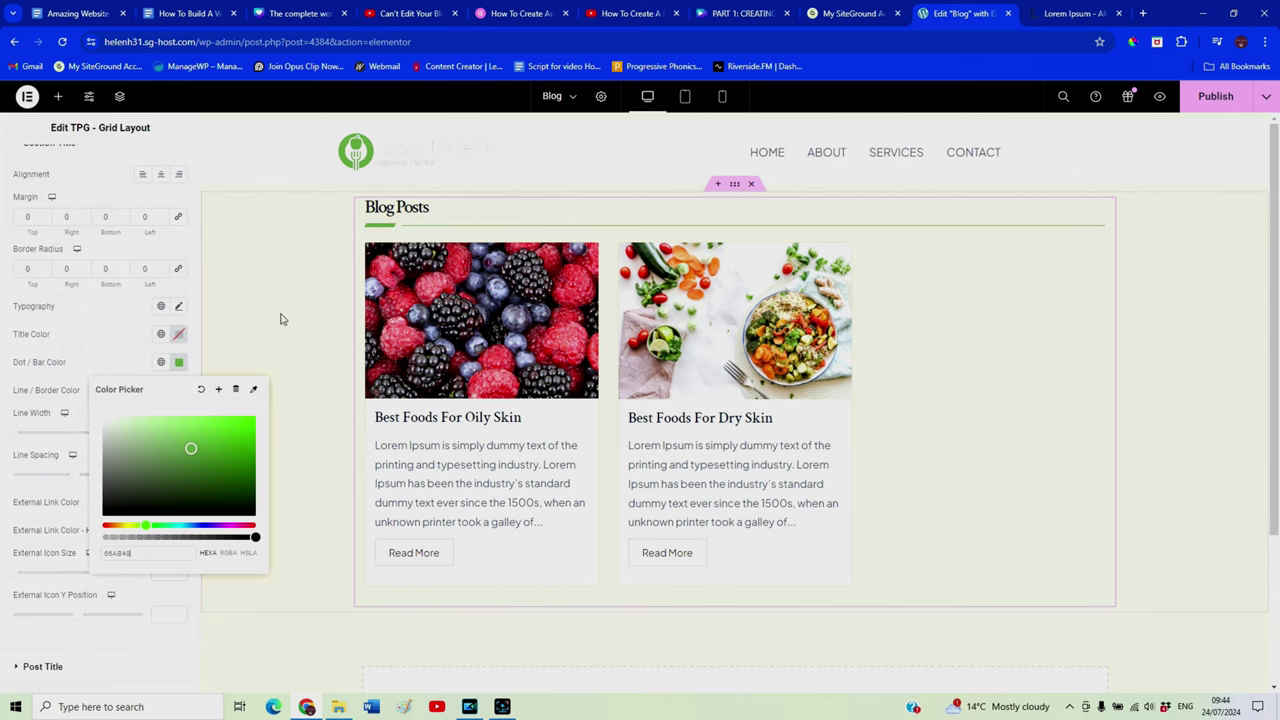
left_click(117, 329)
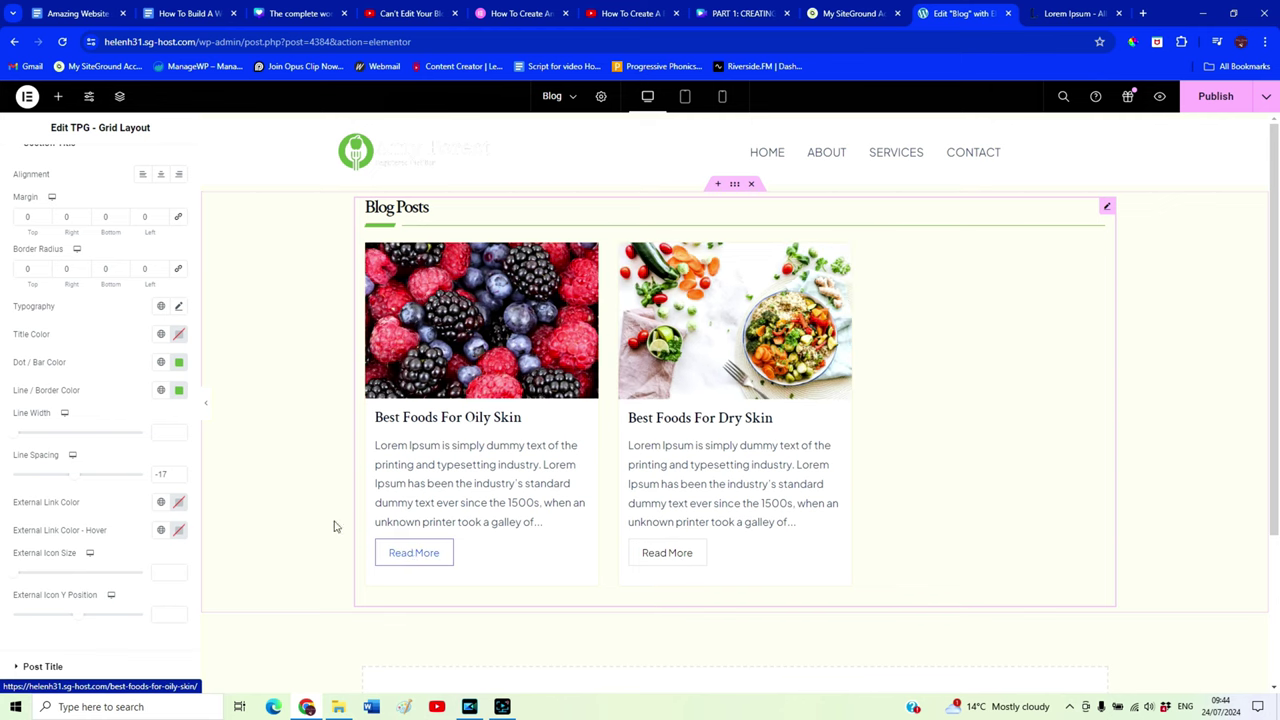
scroll(85, 460, "up", 2)
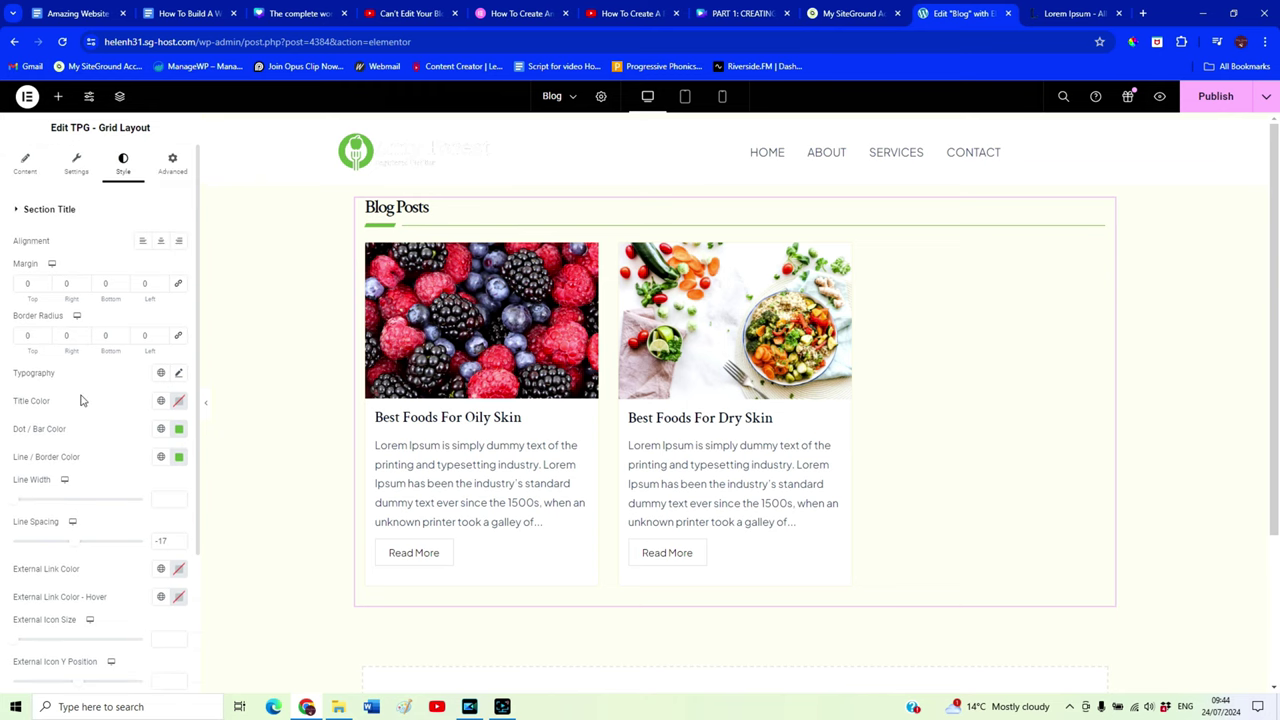
left_click(21, 170)
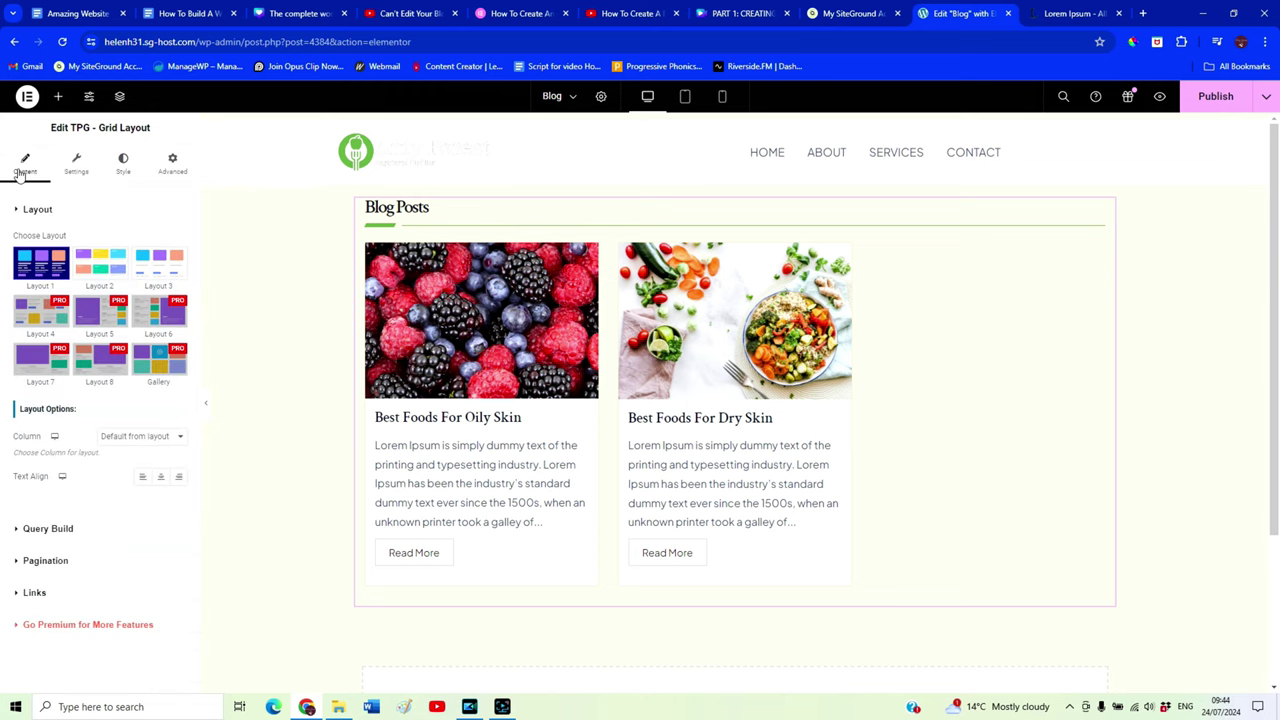
left_click(121, 168)
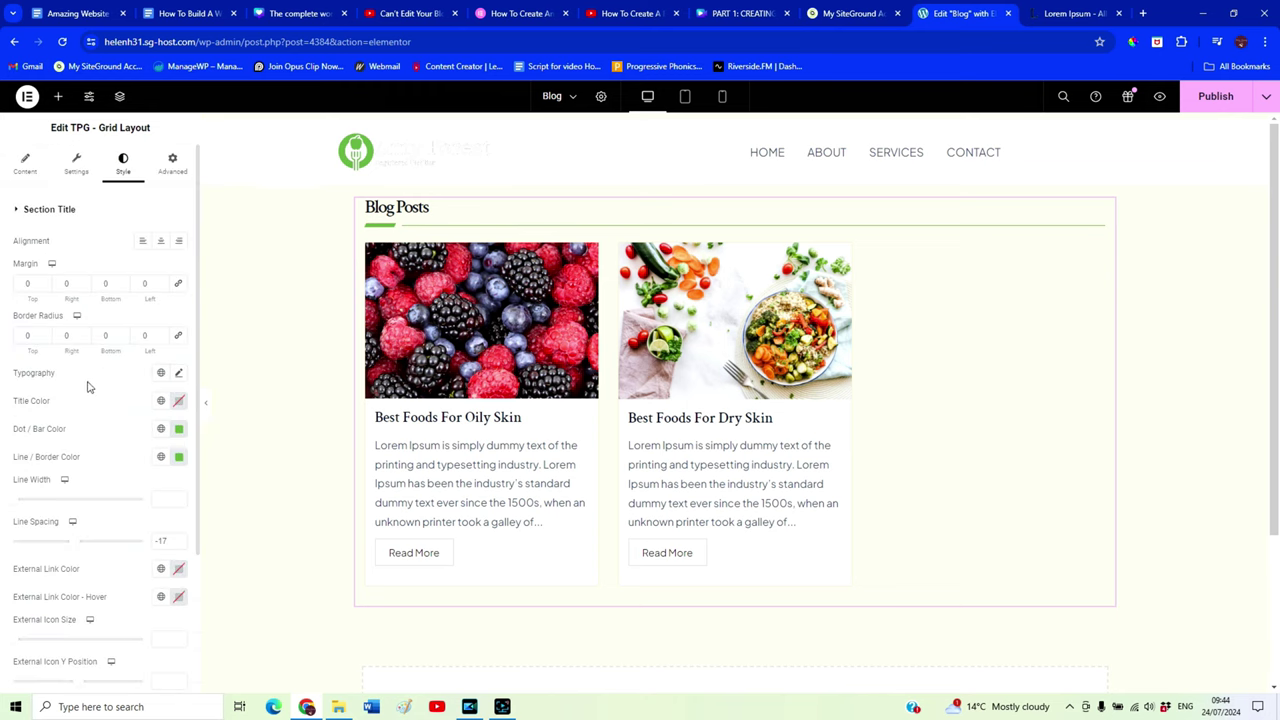
Set the border color of the grid's Read More button in its hover state to the logo green 66AB48
scroll(83, 600, "down", 2)
left_click(83, 650)
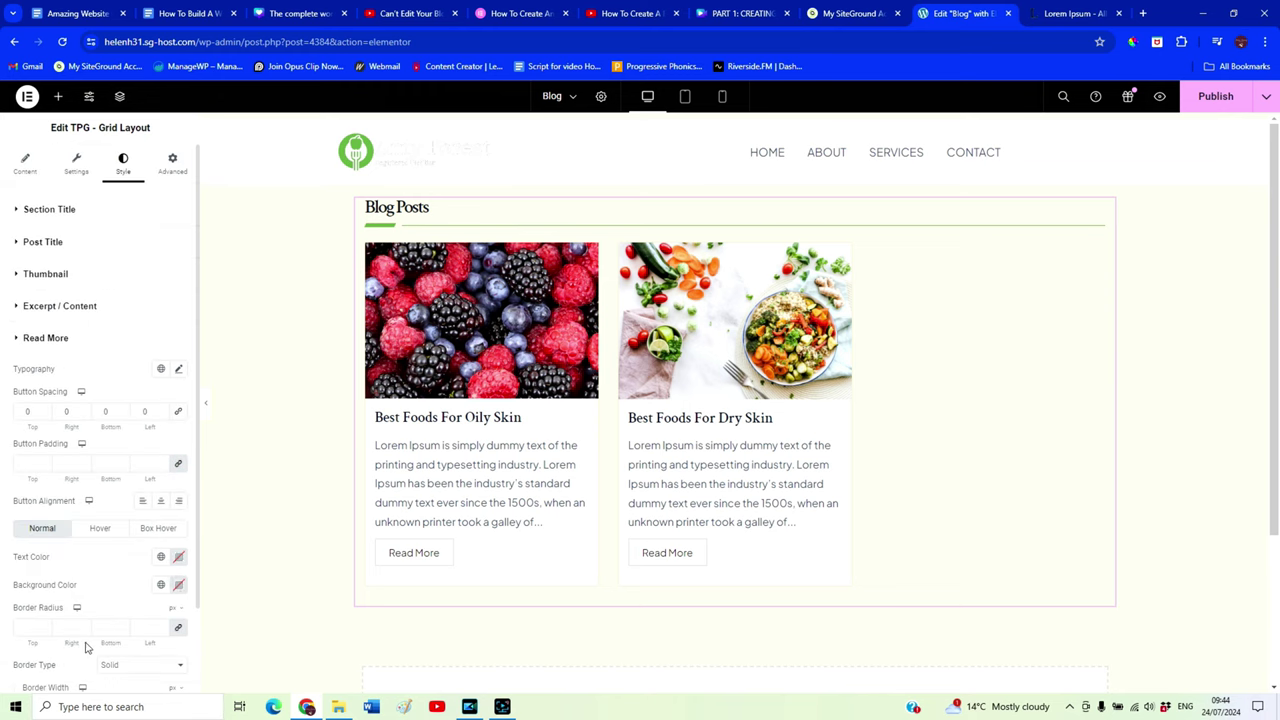
scroll(113, 570, "down", 1)
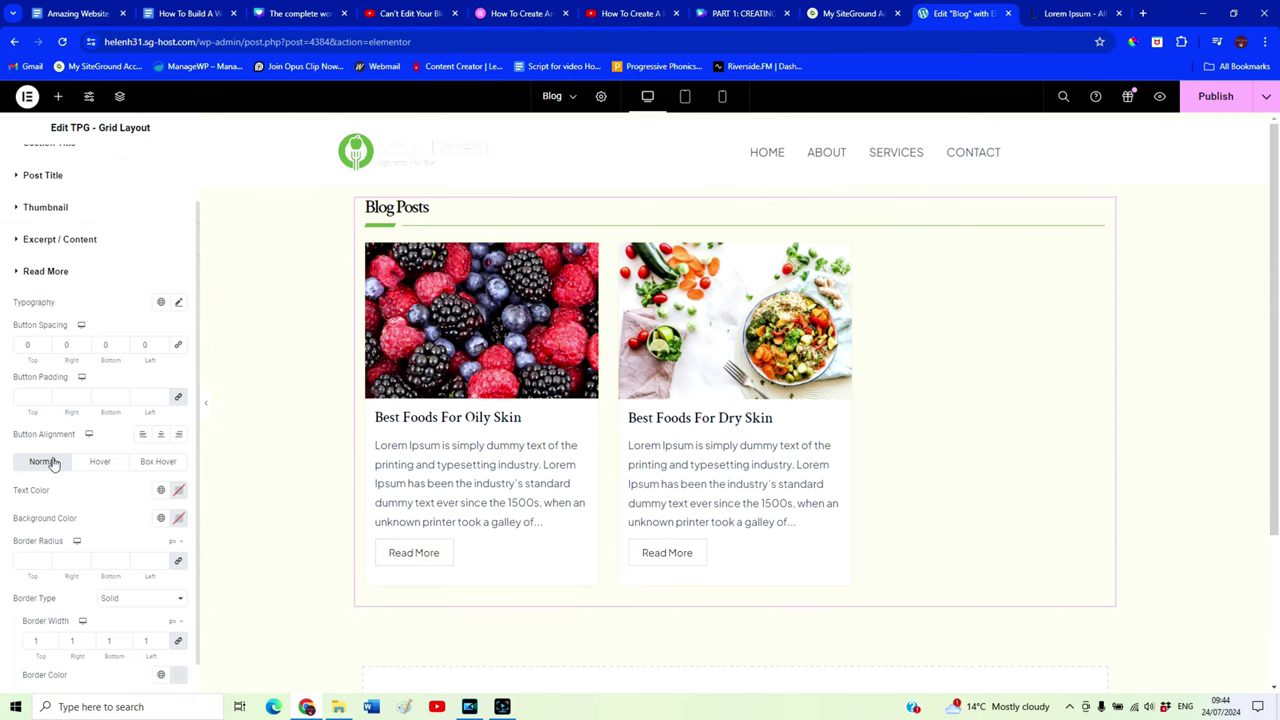
left_click(100, 462)
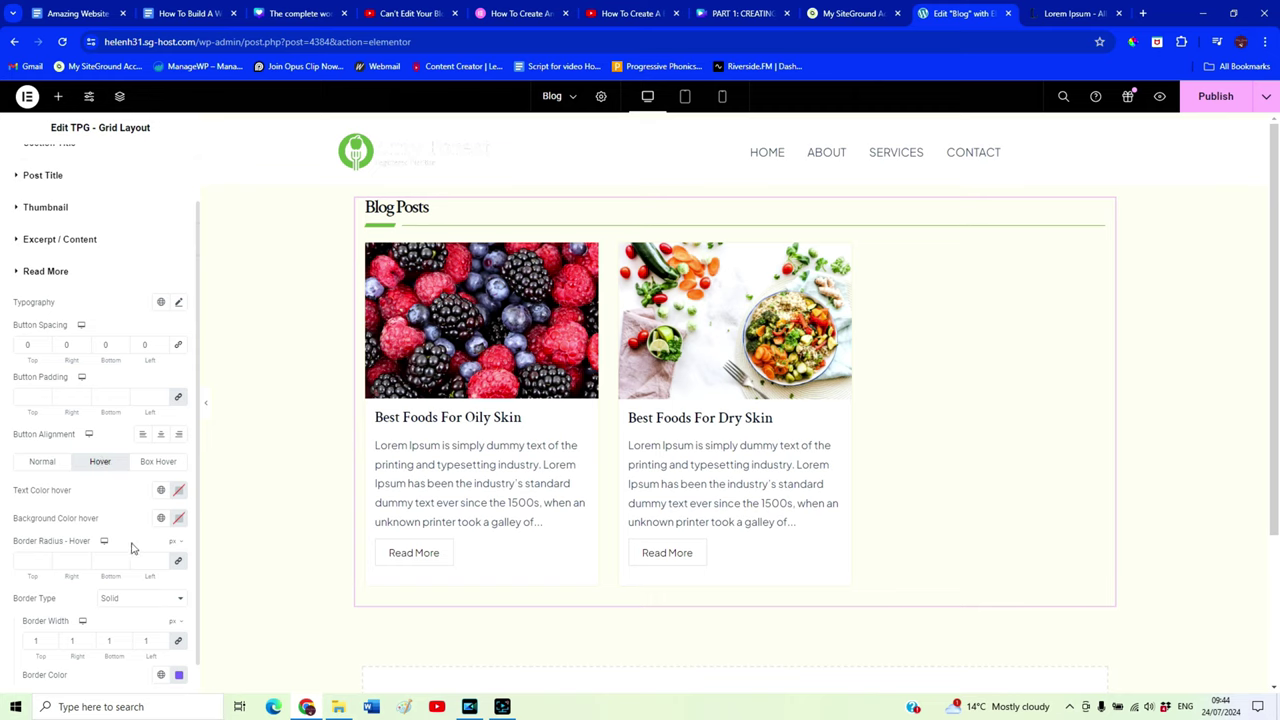
scroll(131, 547, "down", 1)
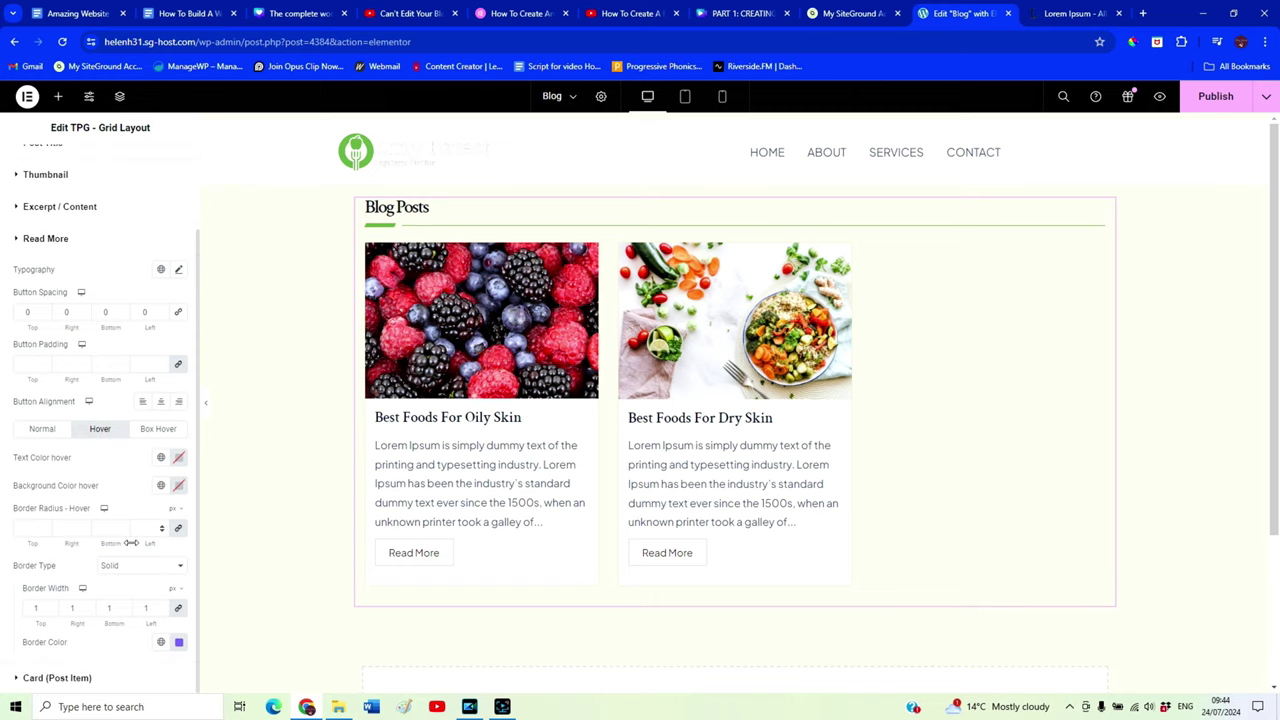
left_click(179, 642)
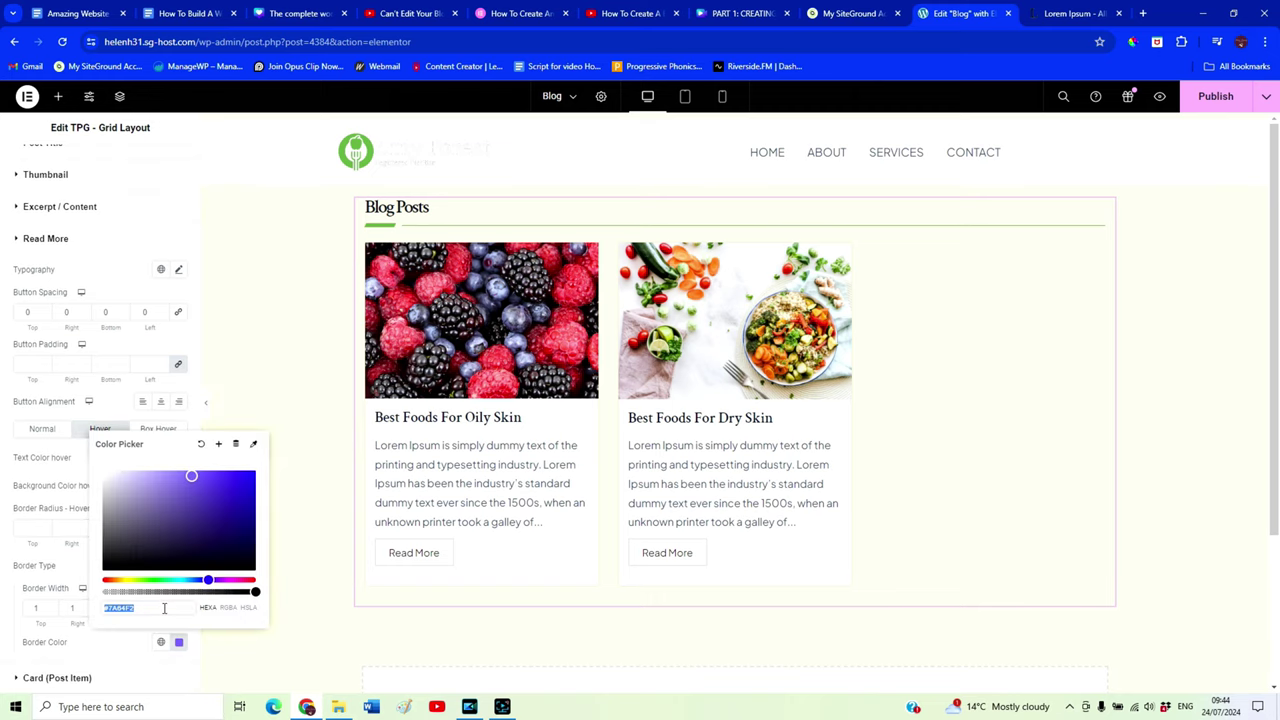
type("66A848")
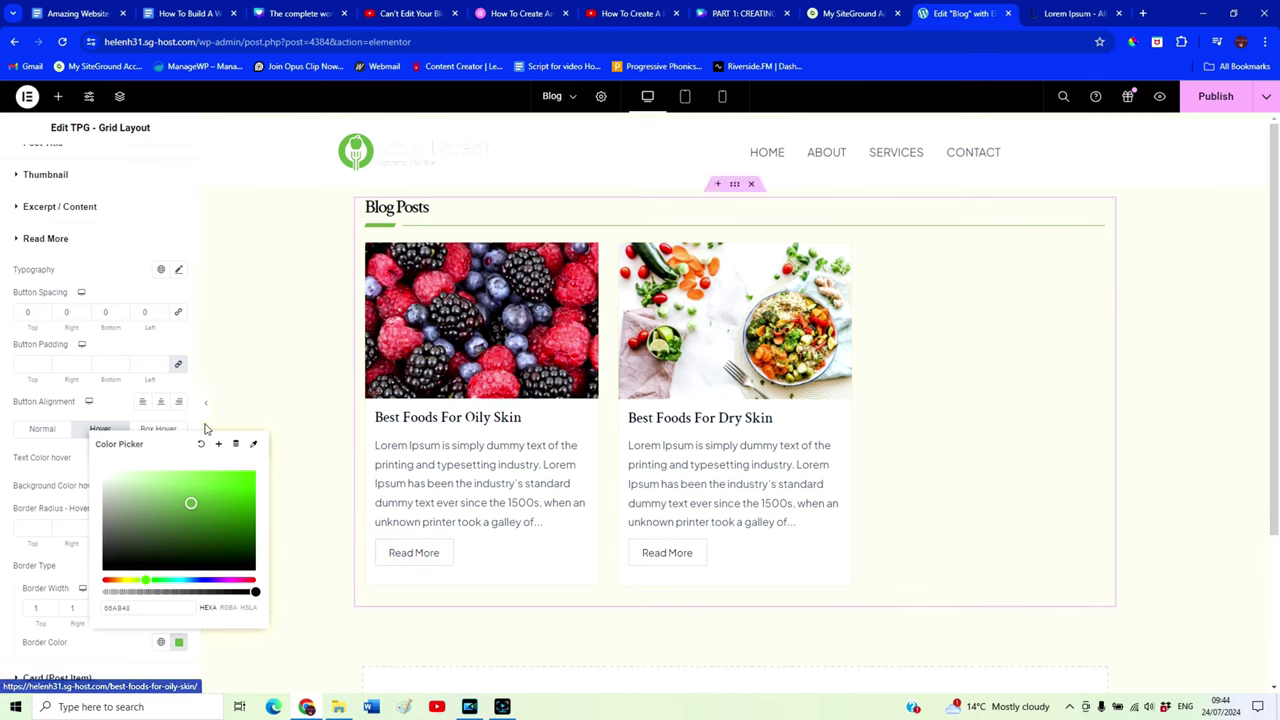
left_click(117, 399)
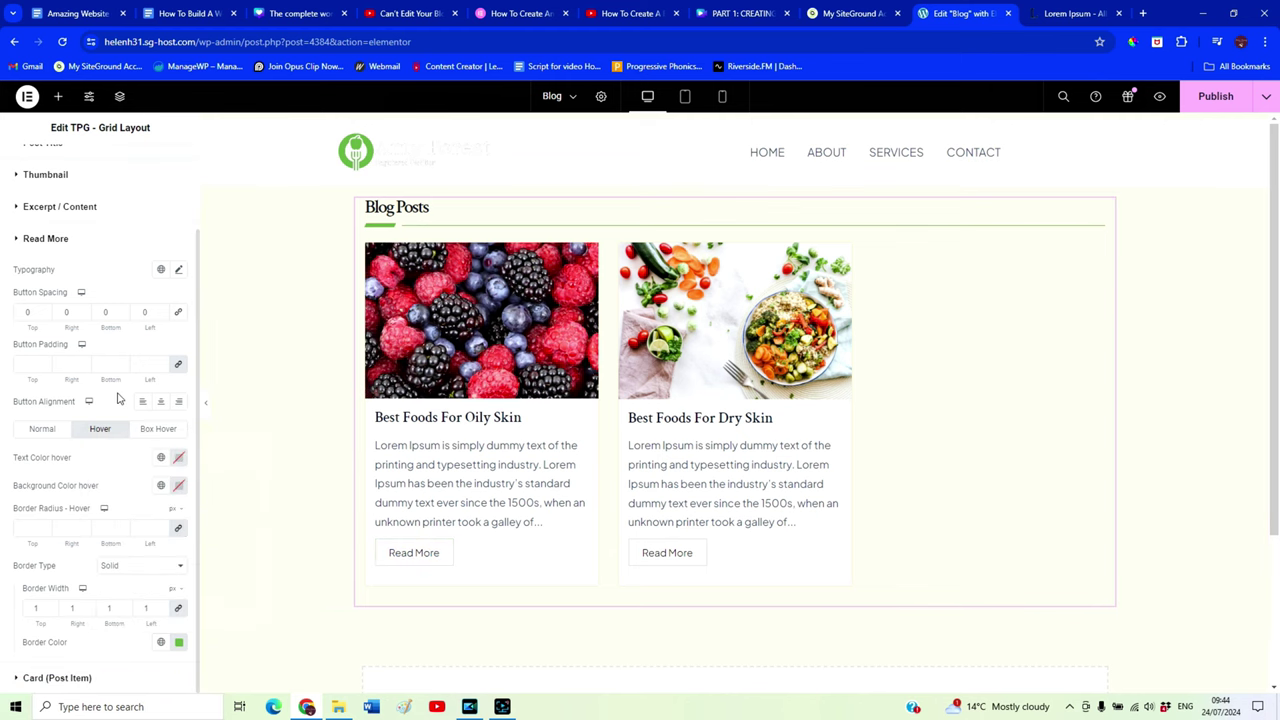
Set the Read More button's hover text color to 66AB48 and preview the blog grid at full width
left_click(179, 457)
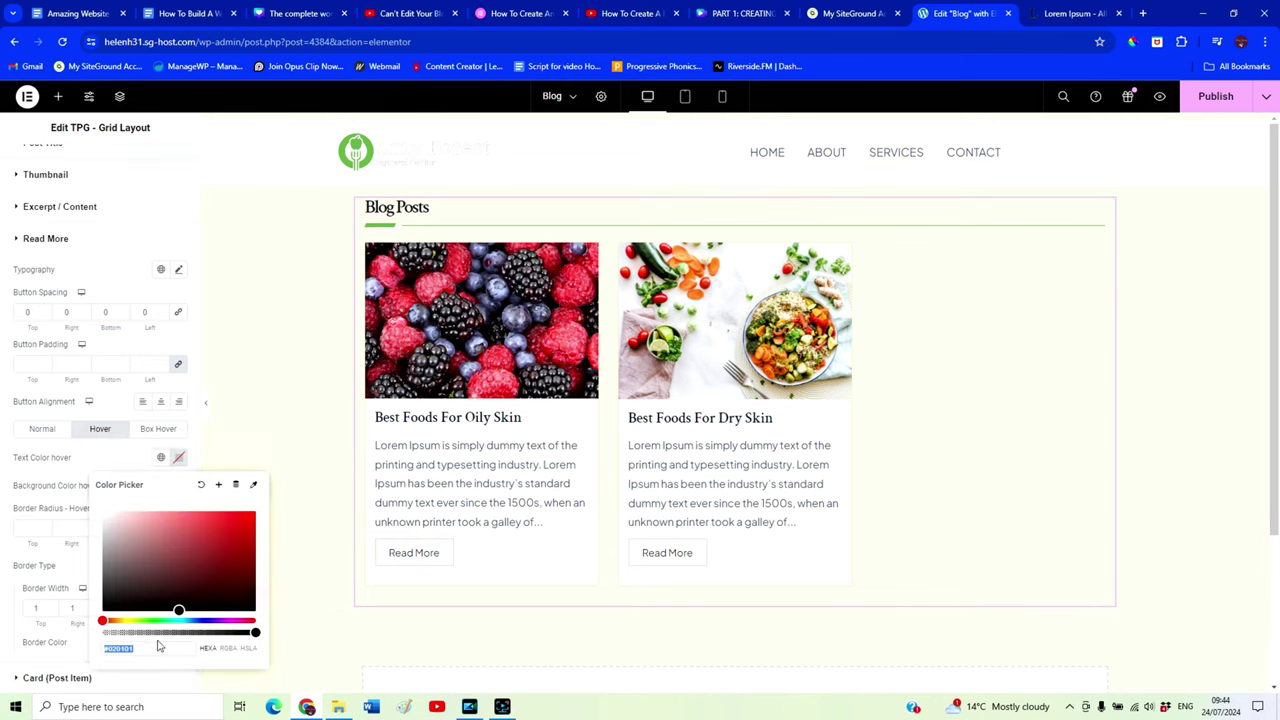
type("68AB48")
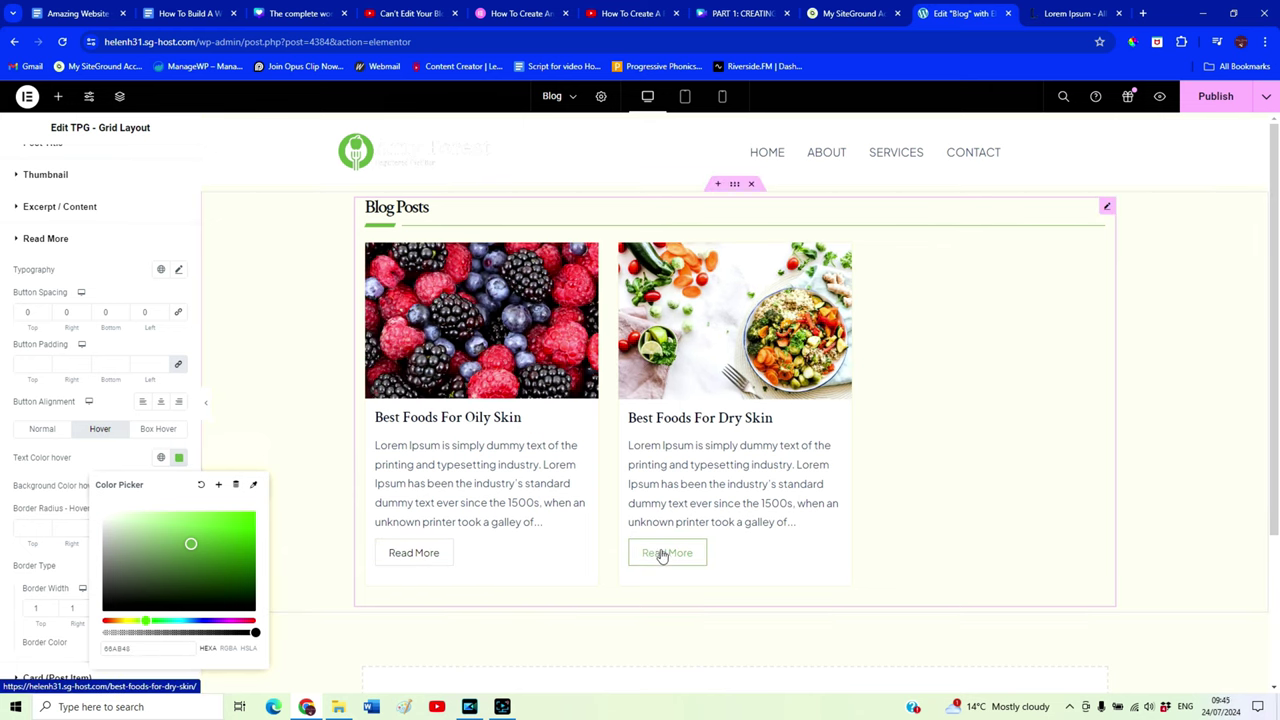
left_click(777, 523)
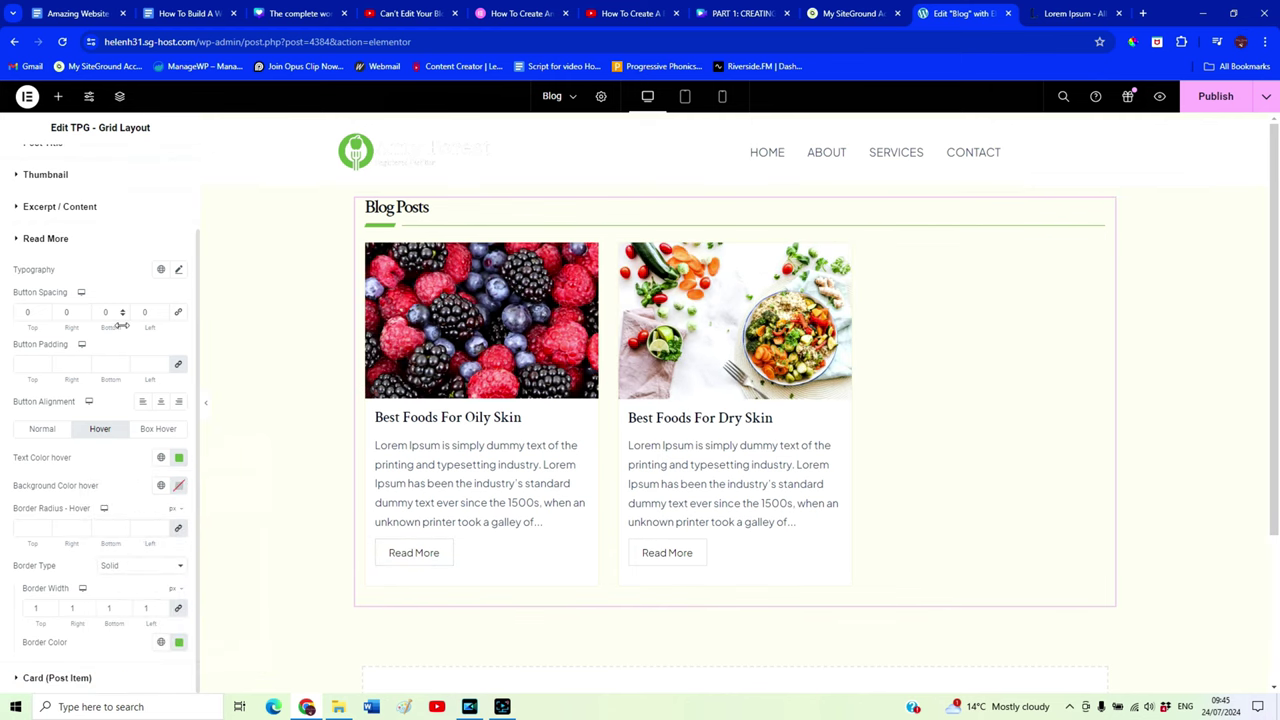
left_click(206, 403)
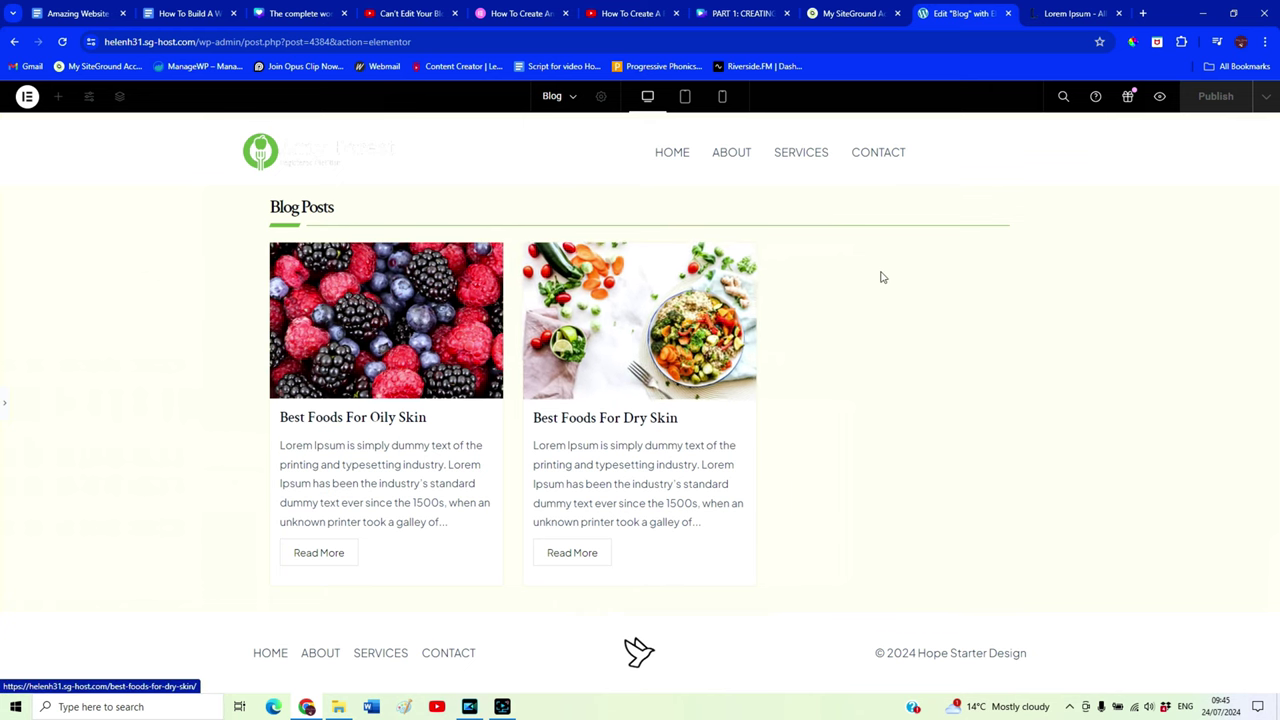
left_click(3, 408)
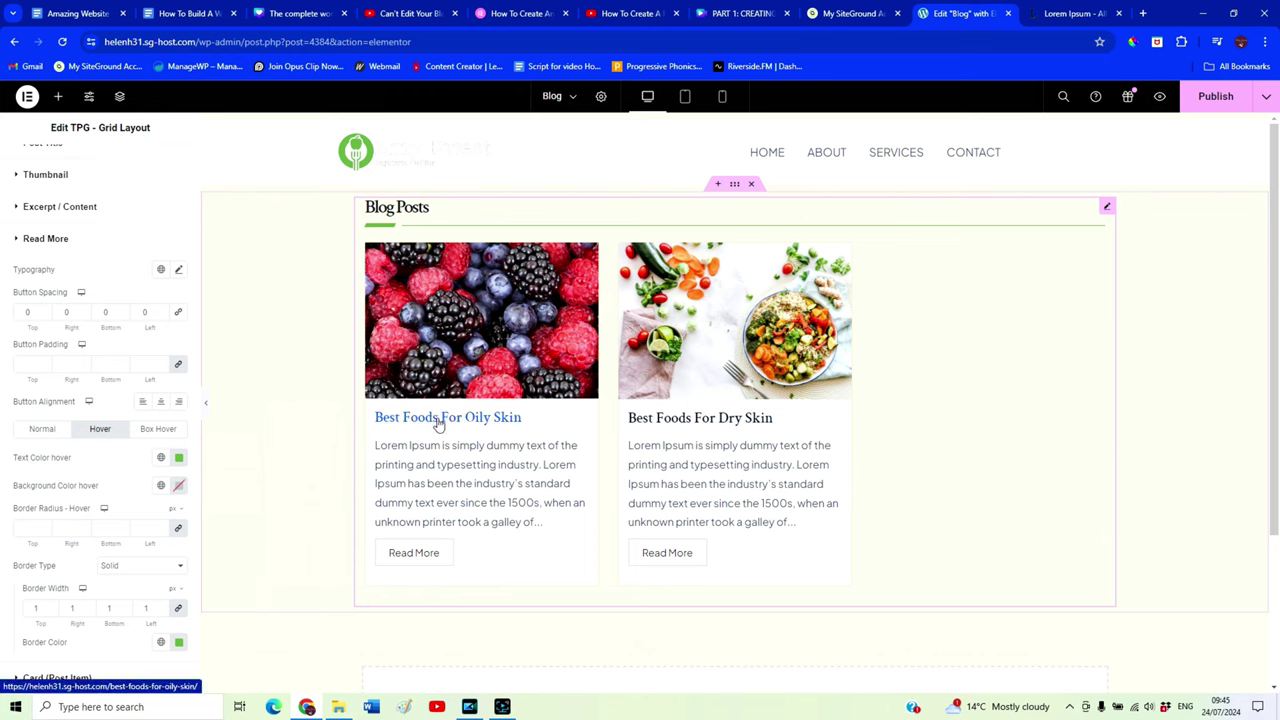
Unlink the margins of the container around the post grid, set top and bottom to 50 px, and preview the page at full width
left_click(738, 187)
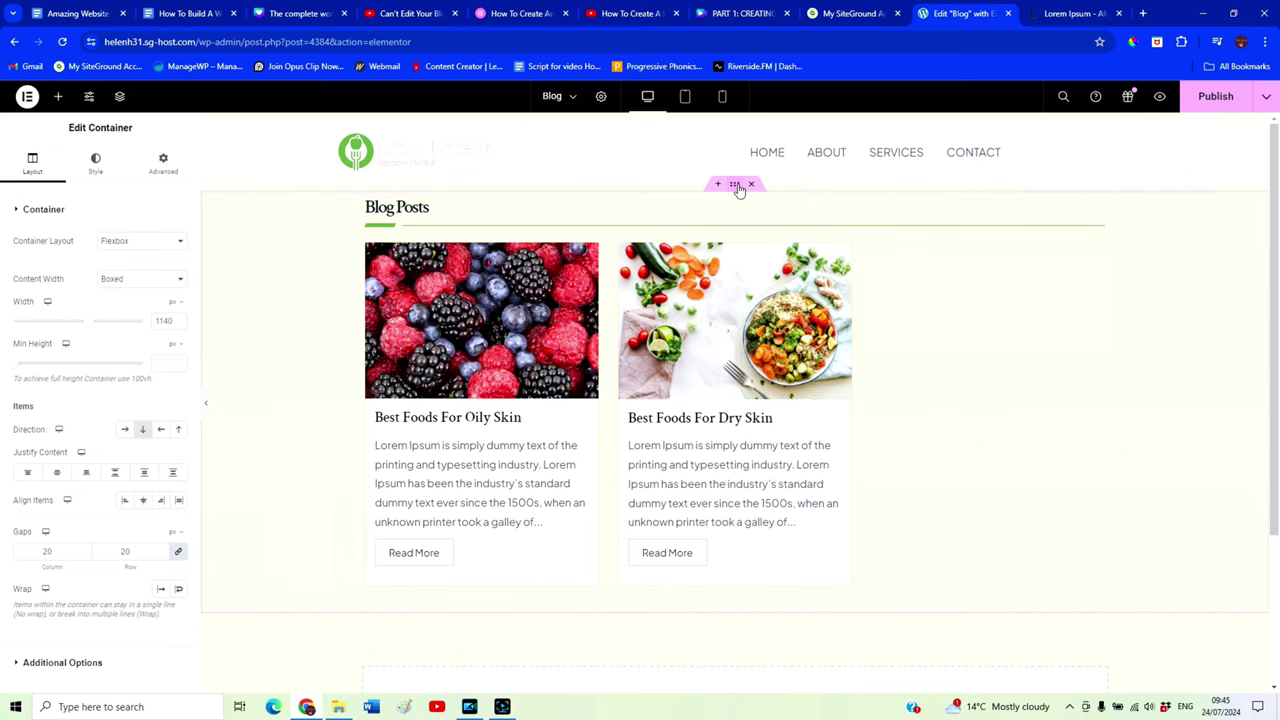
left_click(164, 166)
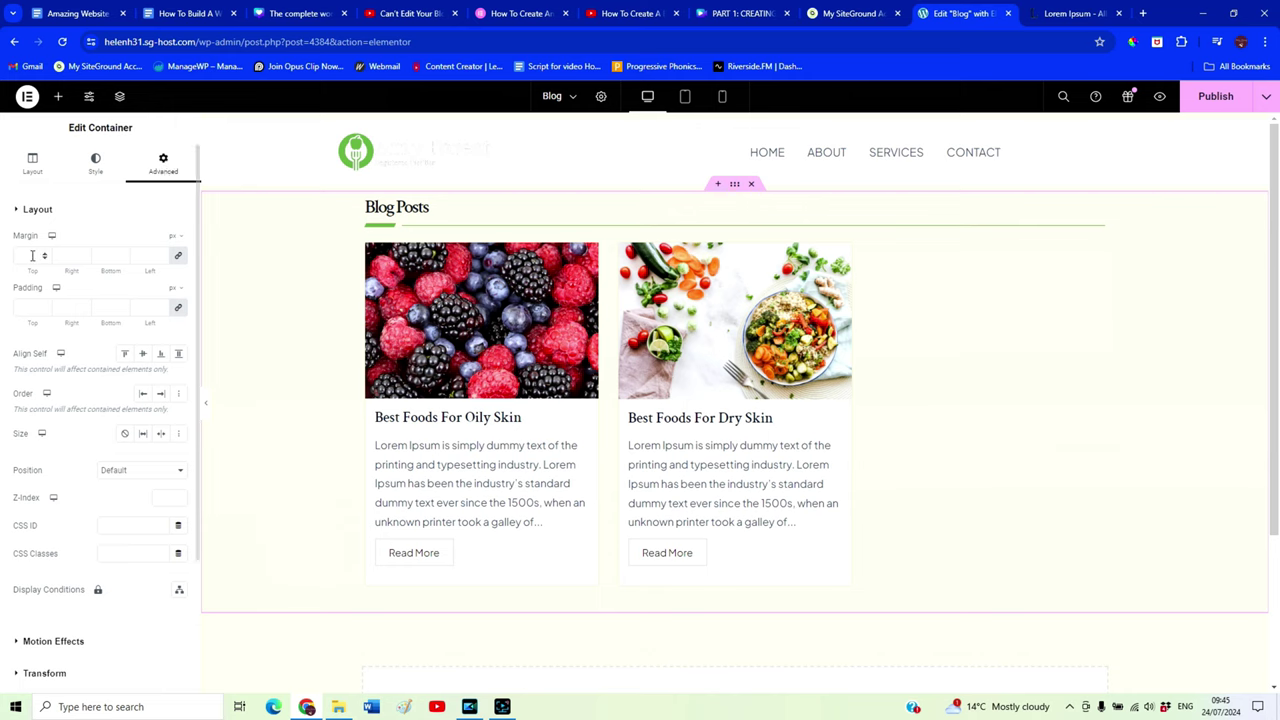
left_click(178, 260)
left_click(18, 253)
type("50")
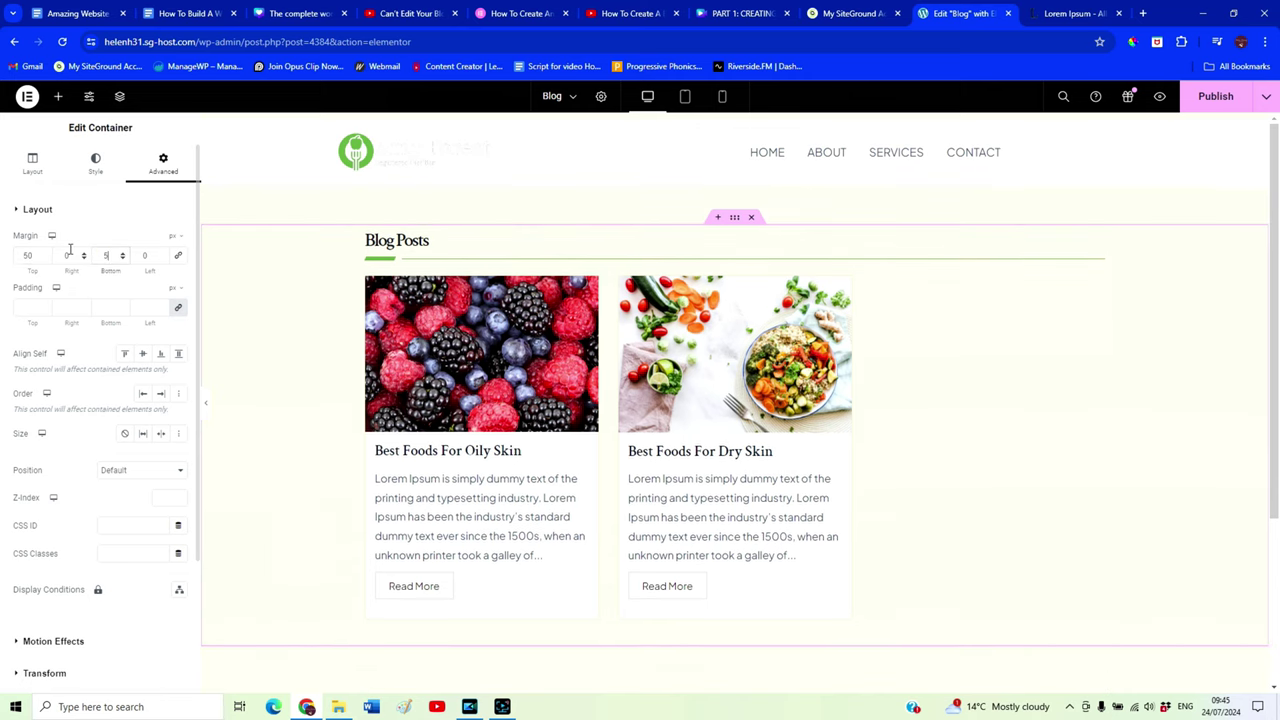
left_click(205, 402)
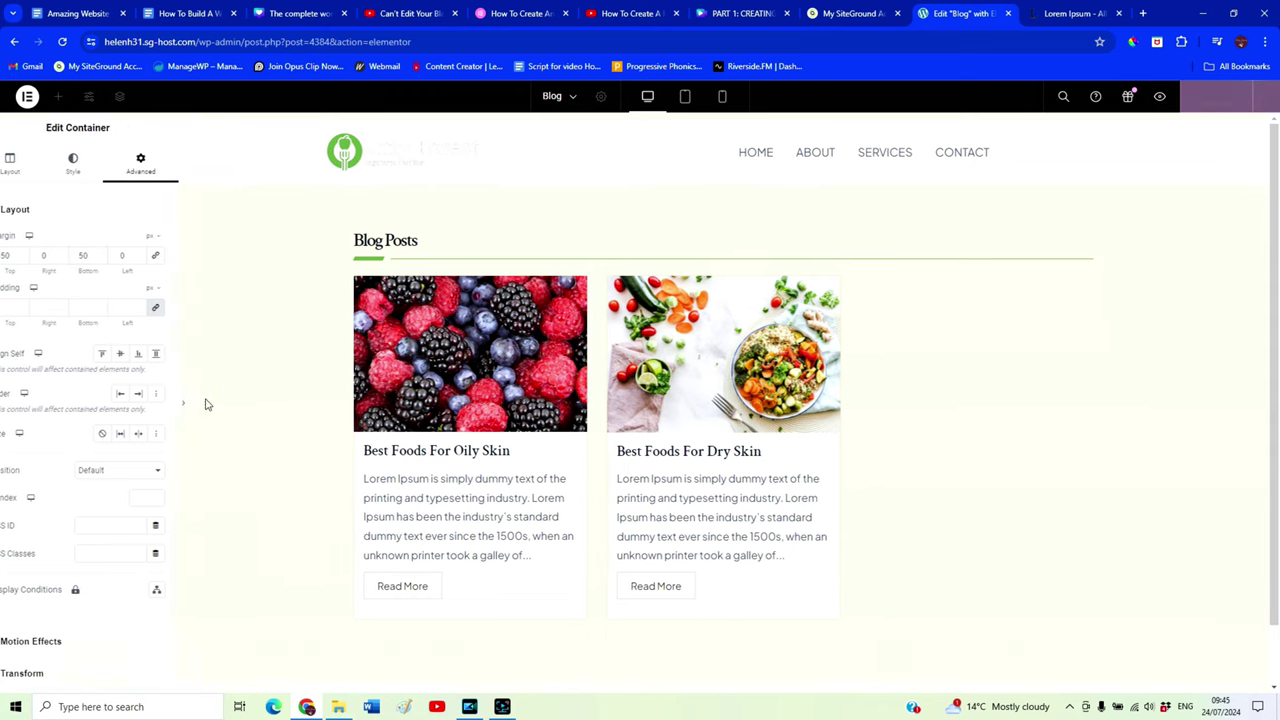
scroll(1100, 503, "down", 1)
scroll(1155, 497, "up", 1)
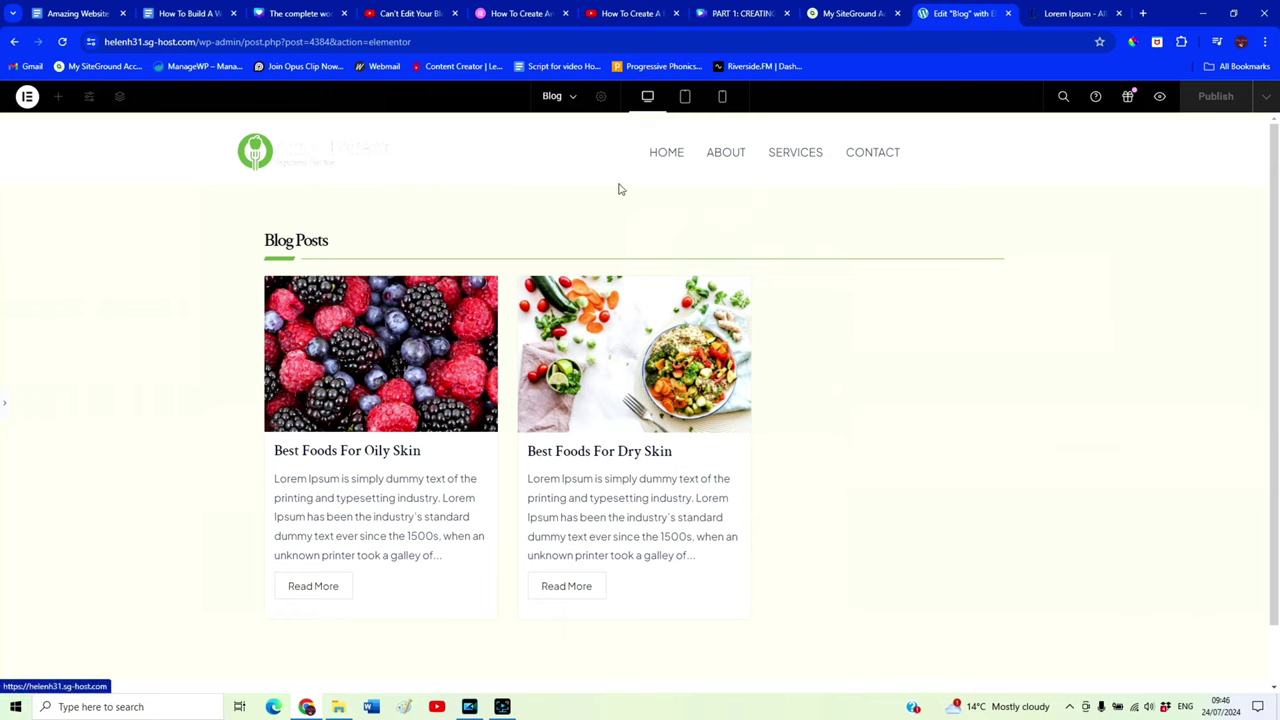
Publish the Blog page and exit the Elementor editor to the WordPress pages list
left_click(5, 409)
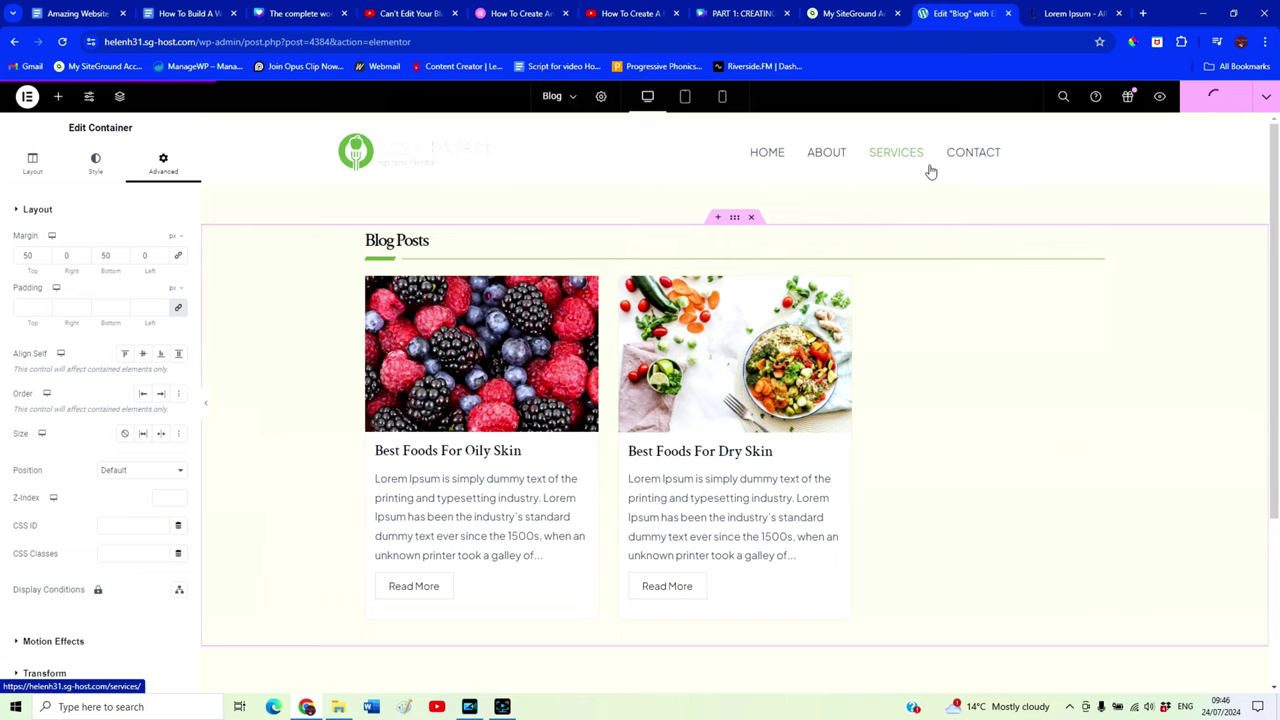
left_click(24, 98)
left_click(27, 112)
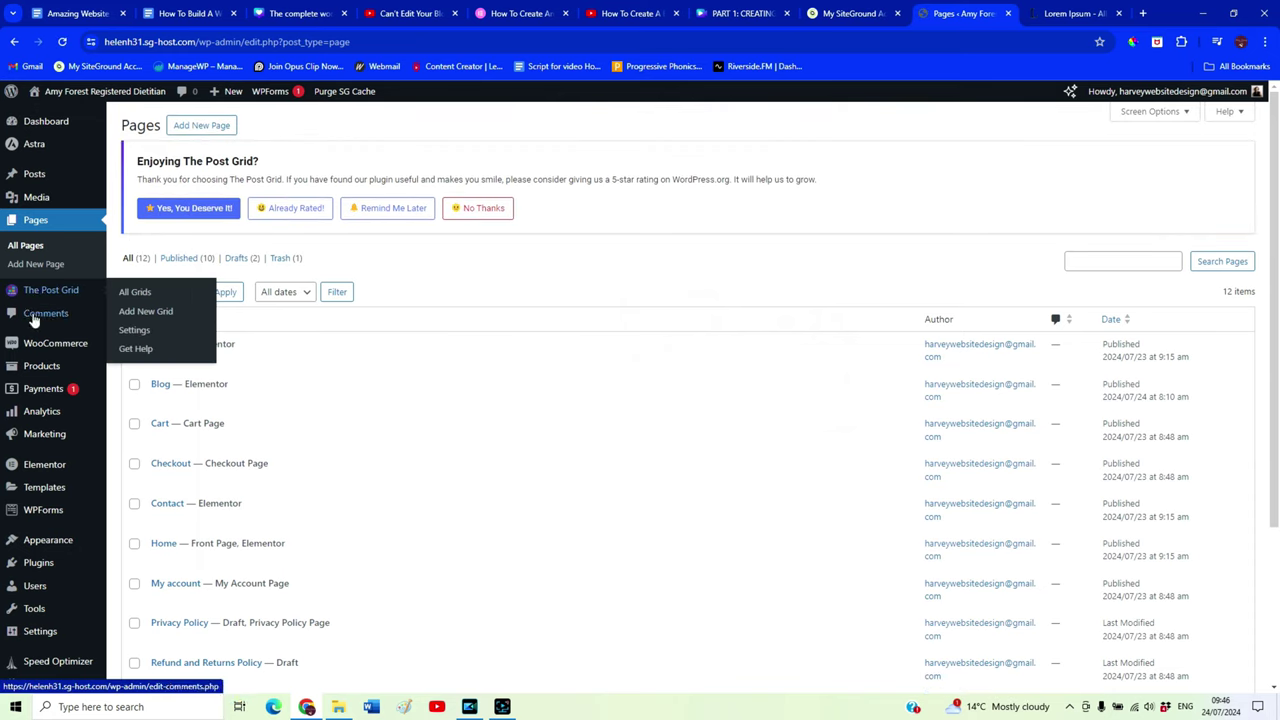
Open the site's menu settings and add the Blog page to the Main Menu
mouse_move(50, 545)
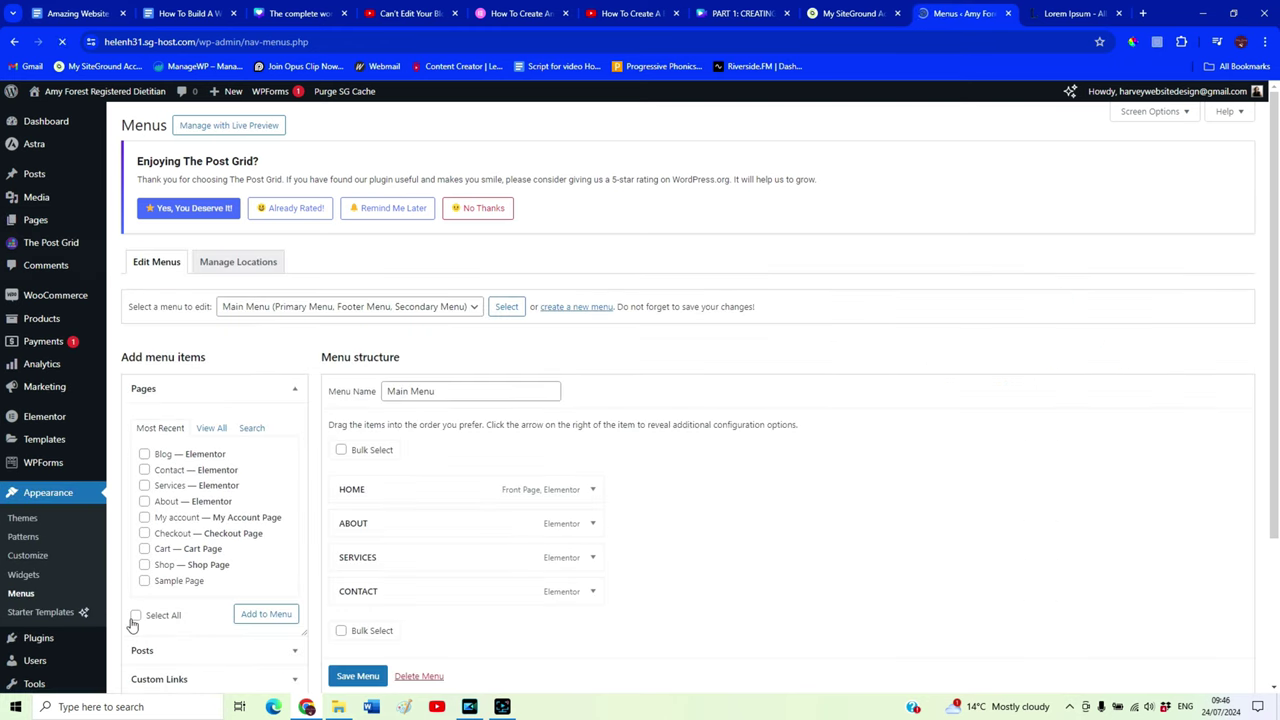
scroll(826, 533, "down", 1)
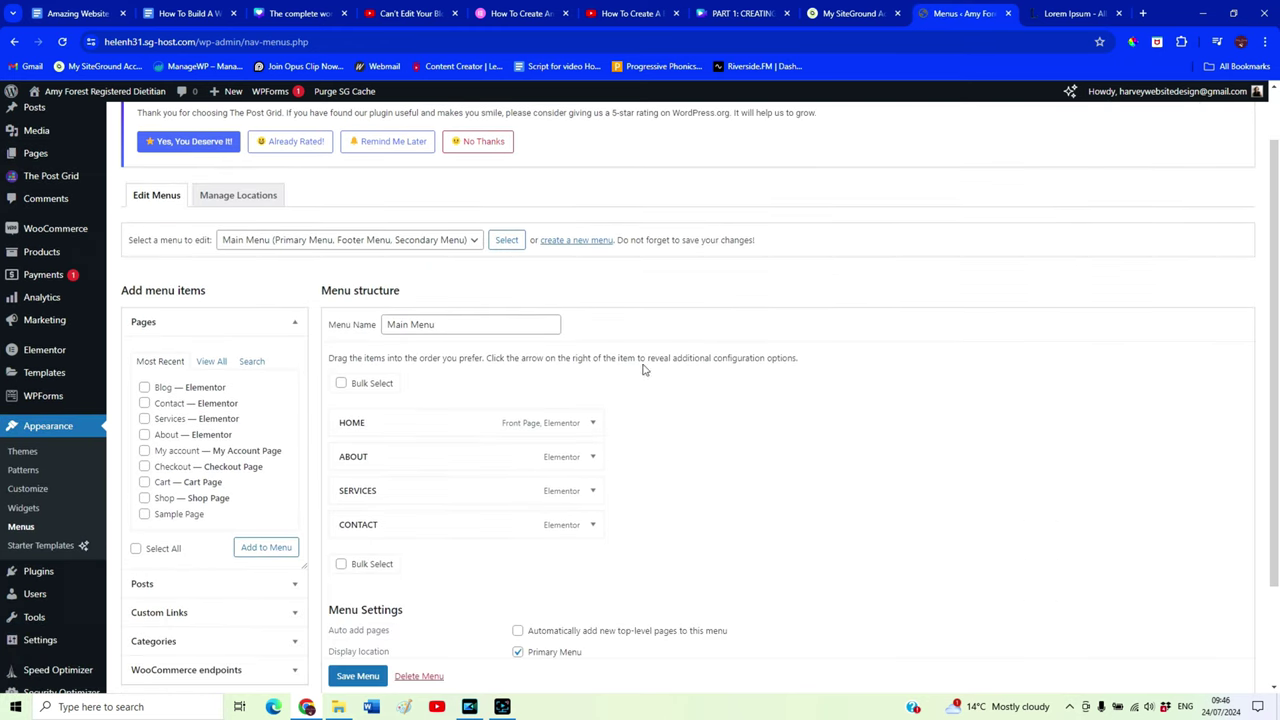
scroll(645, 460, "down", 1)
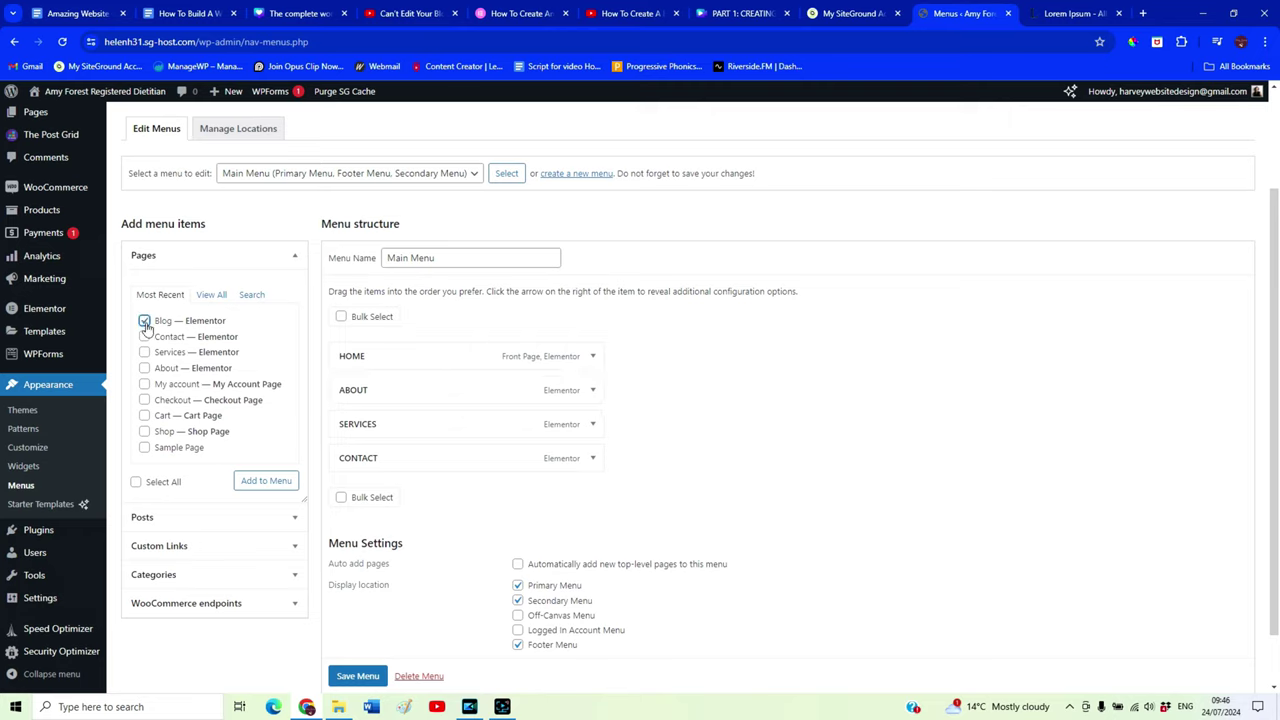
left_click(252, 482)
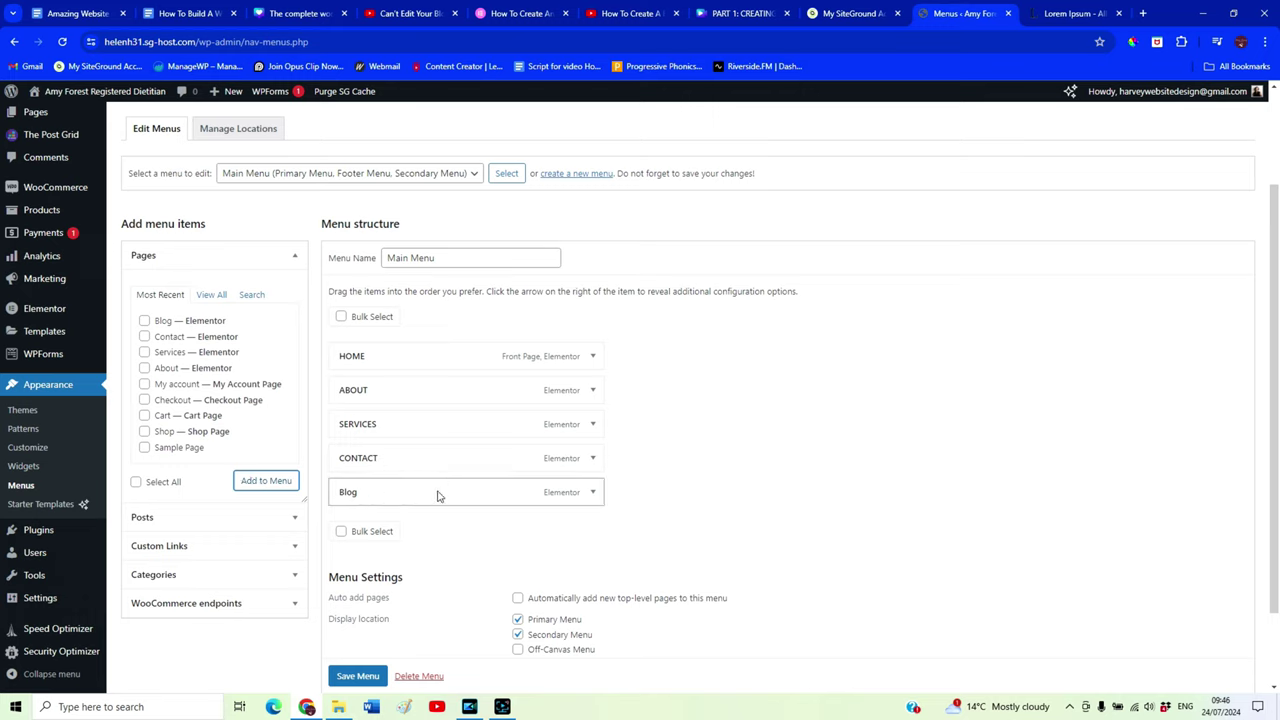
Place the Blog item directly below HOME as a top-level item and save the Main Menu
left_click_drag(429, 503, 445, 393)
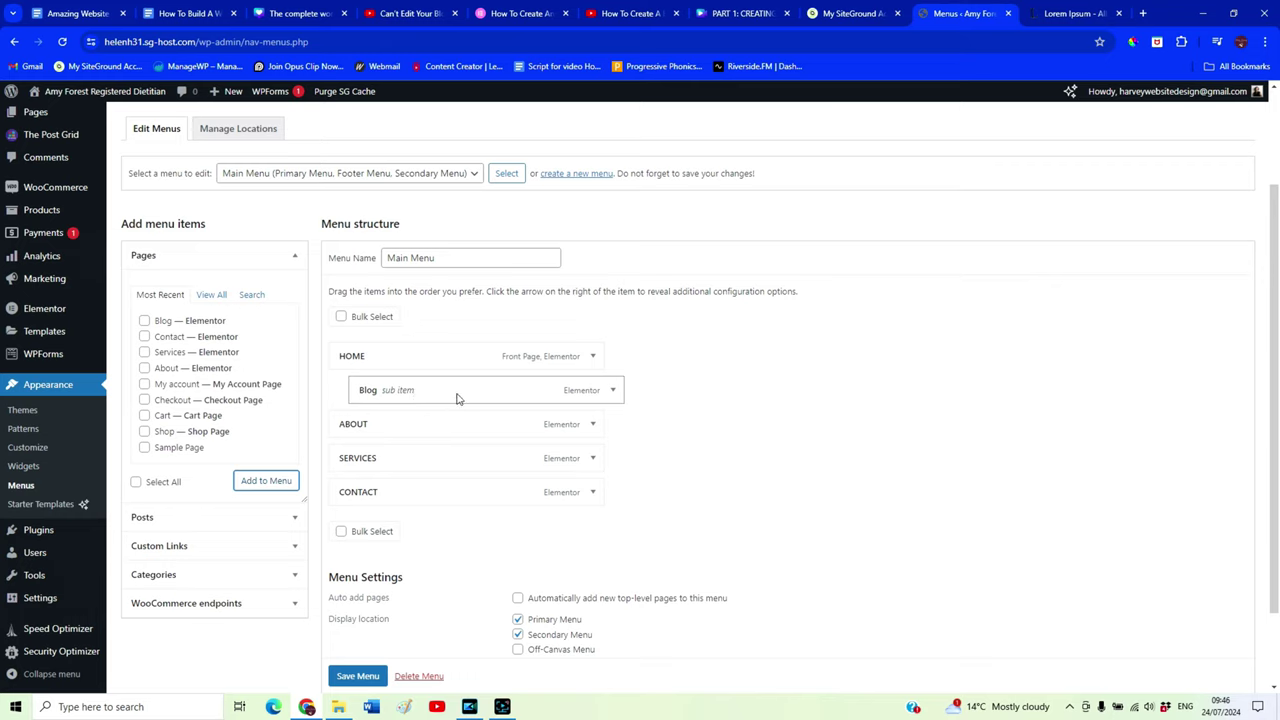
left_click_drag(461, 393, 430, 391)
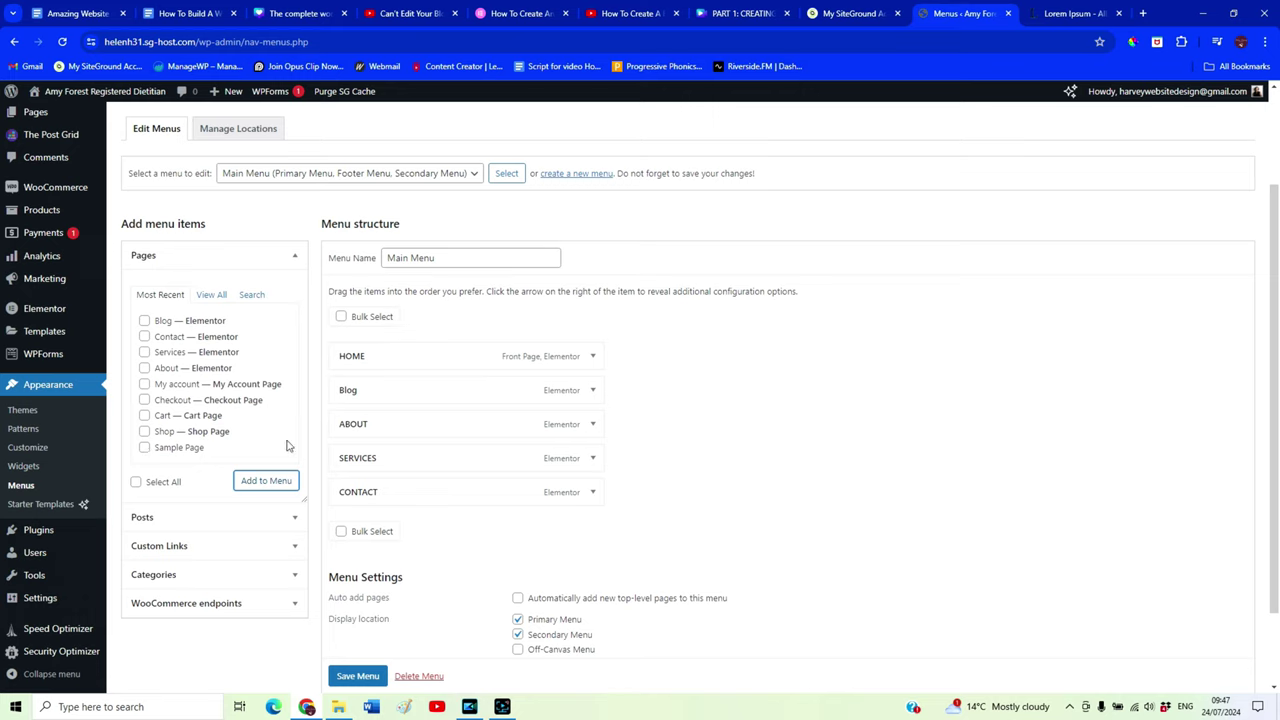
left_click(144, 385)
left_click(146, 387)
scroll(638, 496, "down", 1)
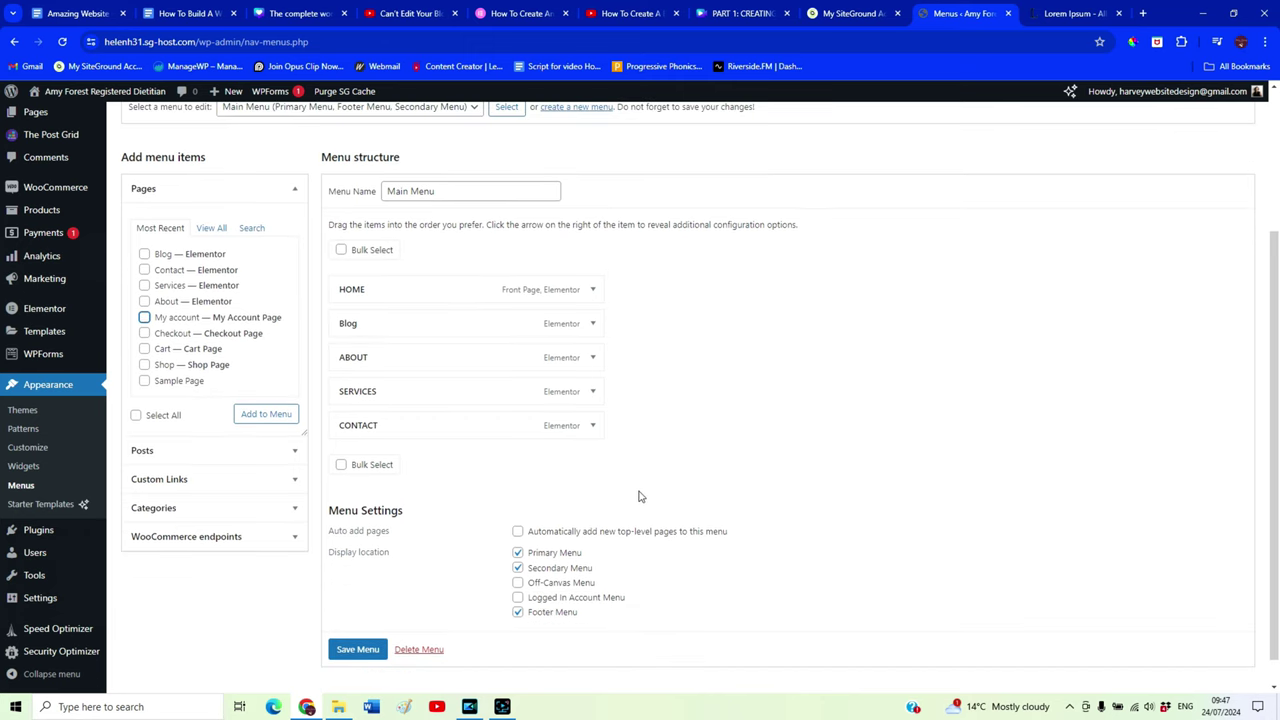
left_click(370, 620)
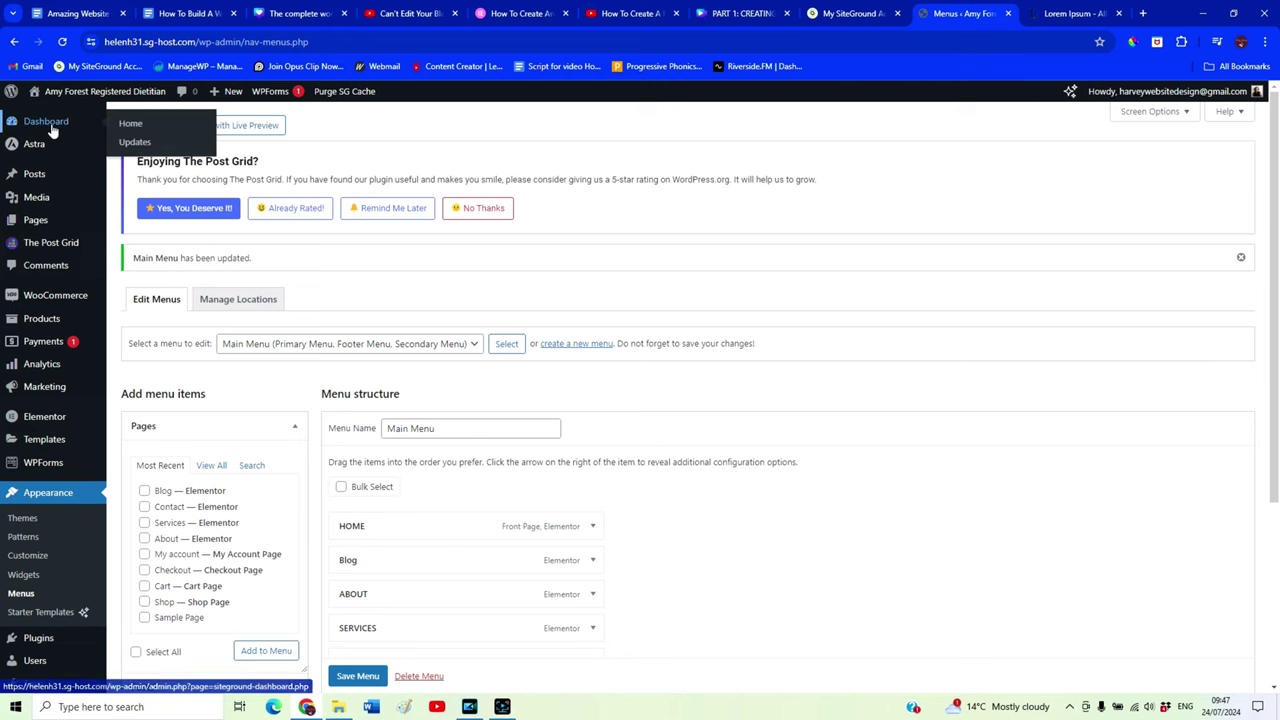
Open the live site in a new tab and check the Blog item in the header menu
mouse_move(58, 95)
right_click(58, 118)
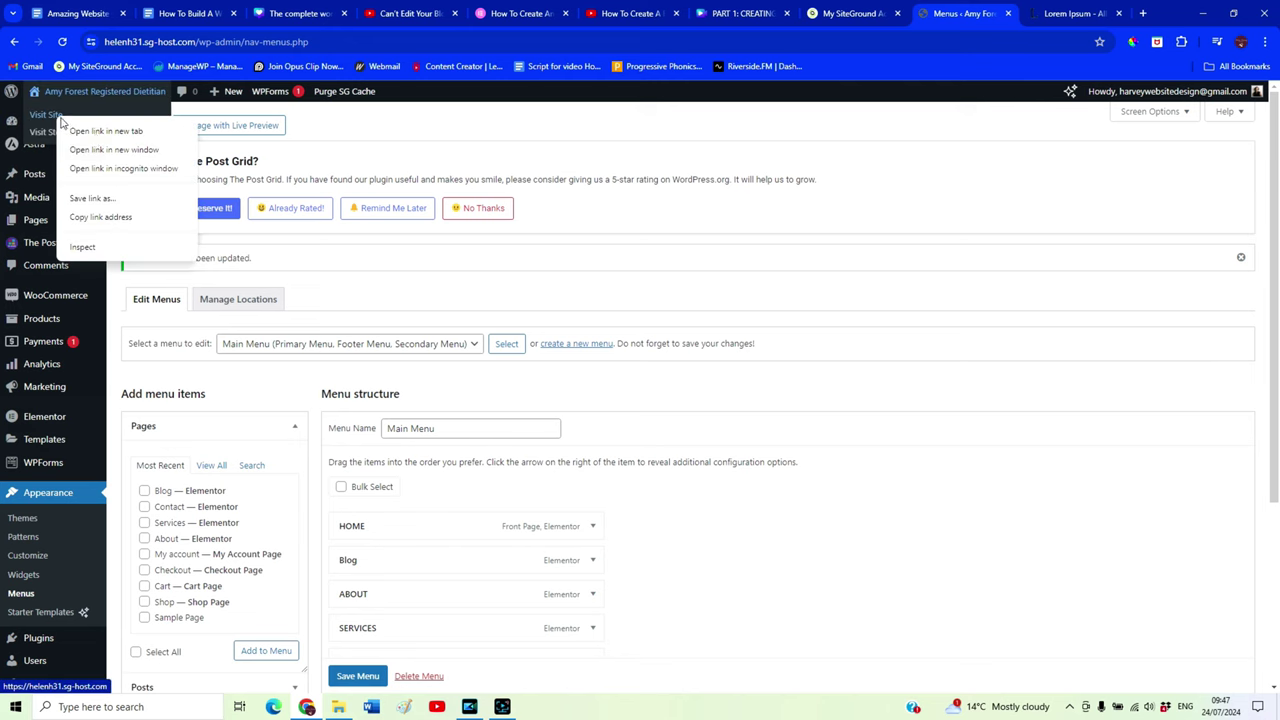
left_click(97, 133)
left_click(968, 14)
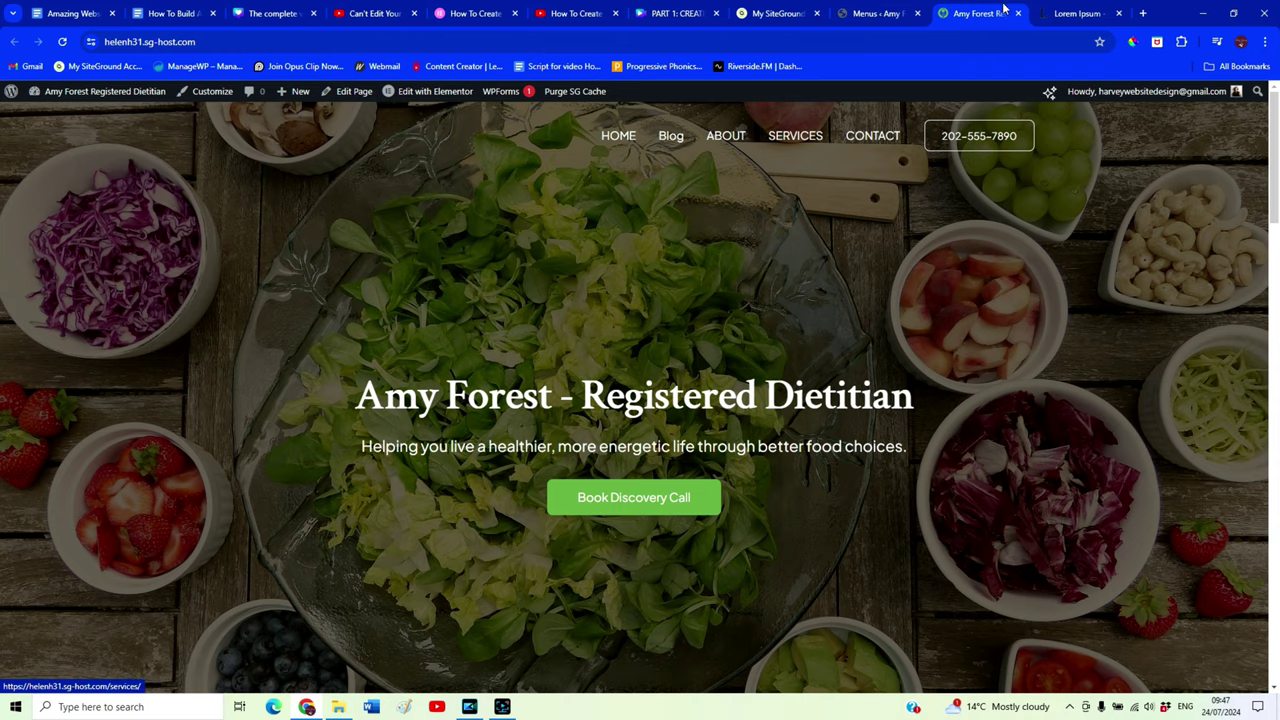
Change the Blog menu item's navigation label to BLOG, save the Main Menu, and switch back to the live site
left_click(875, 13)
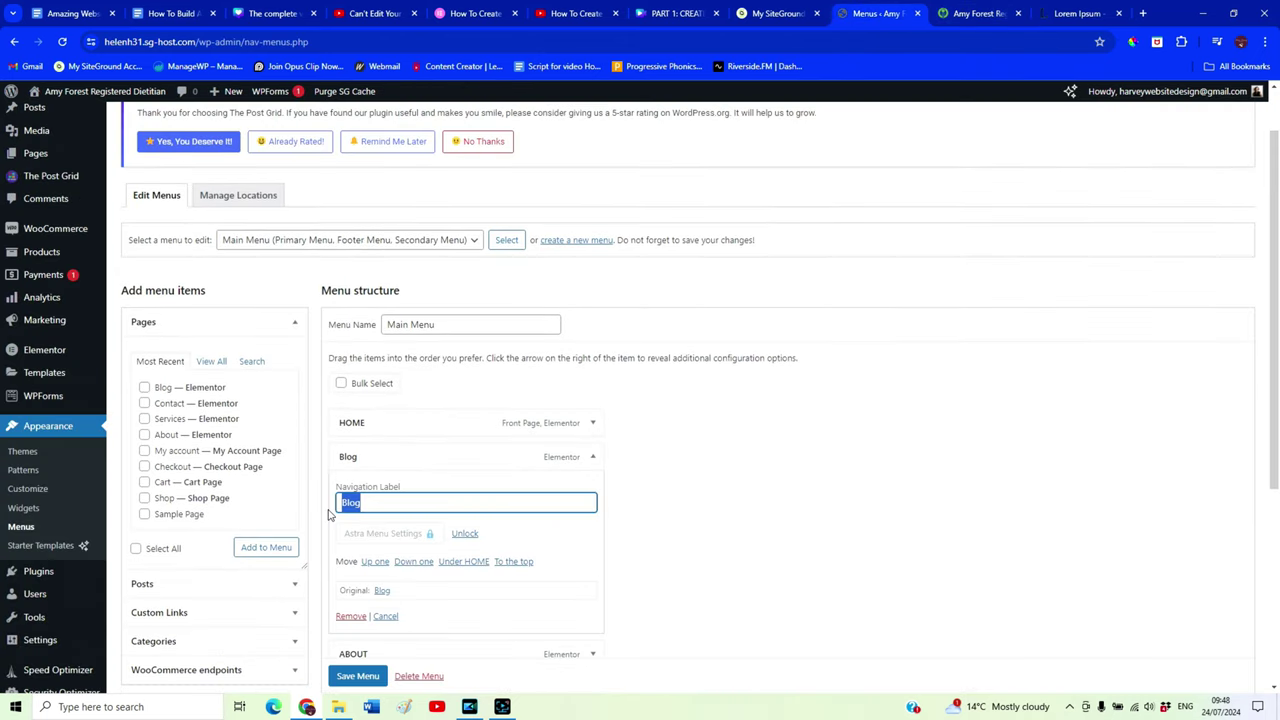
type("BLOG")
scroll(560, 548, "down", 2)
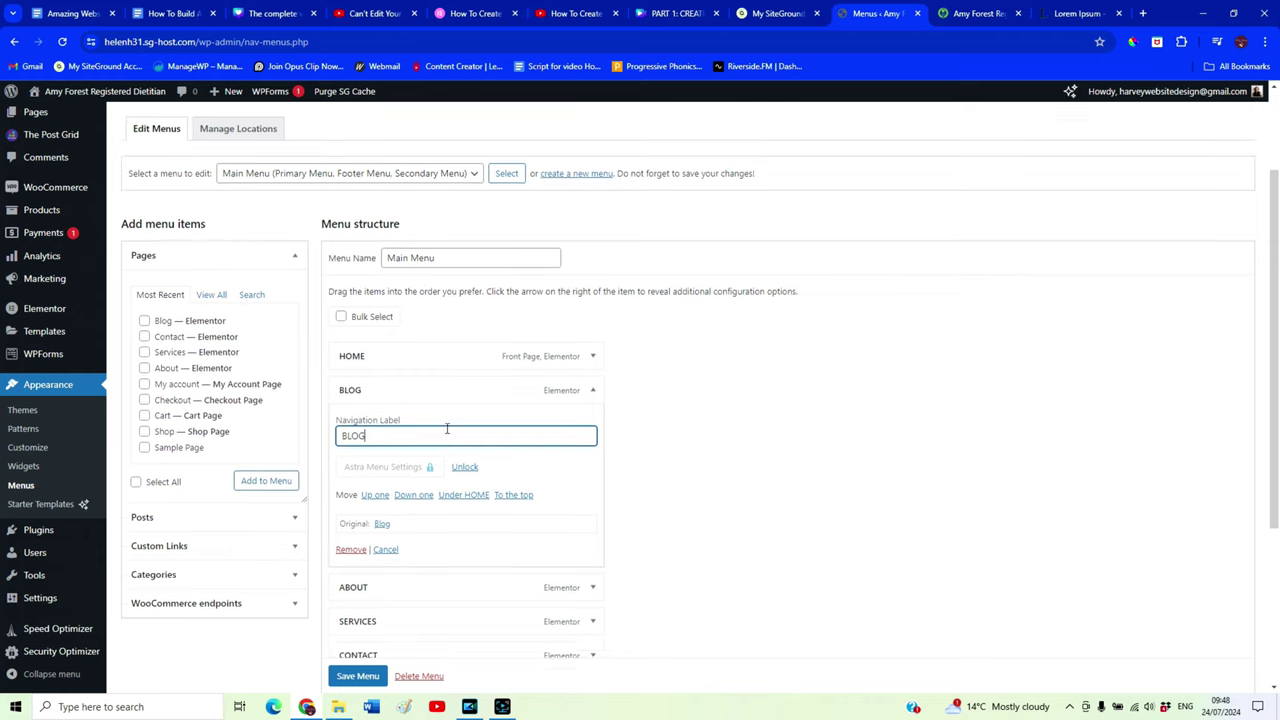
left_click(356, 677)
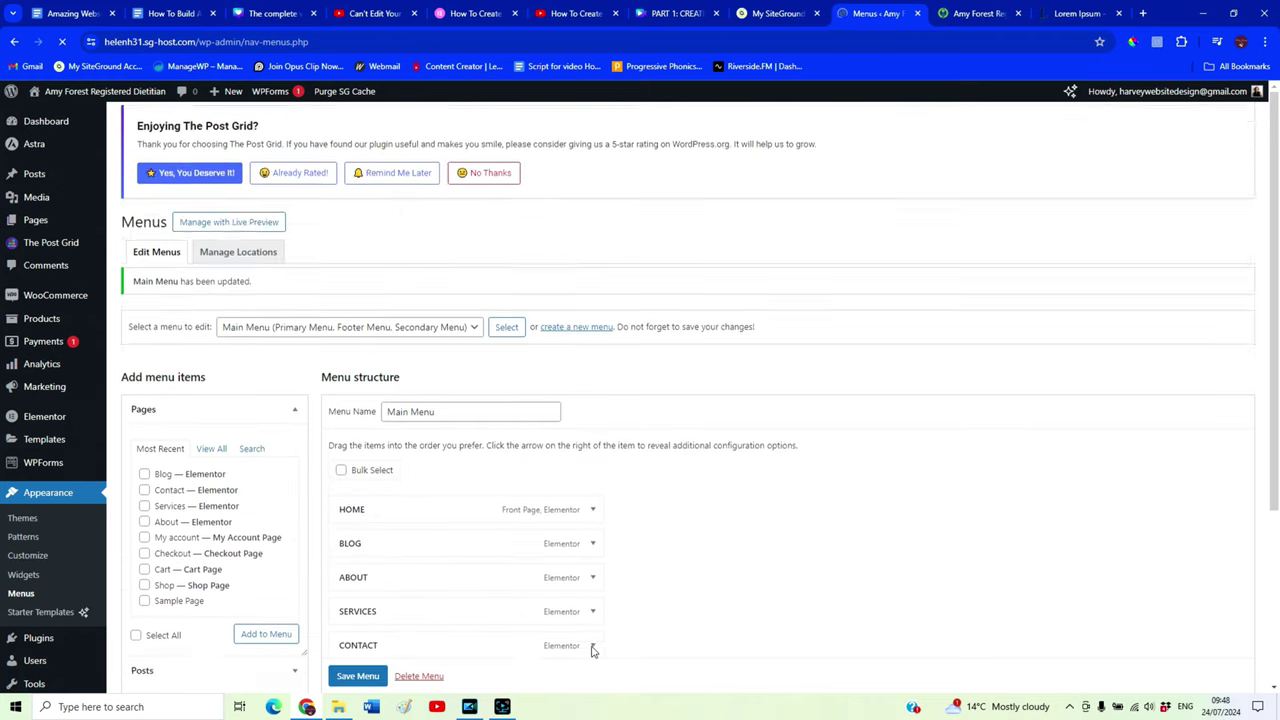
left_click(957, 14)
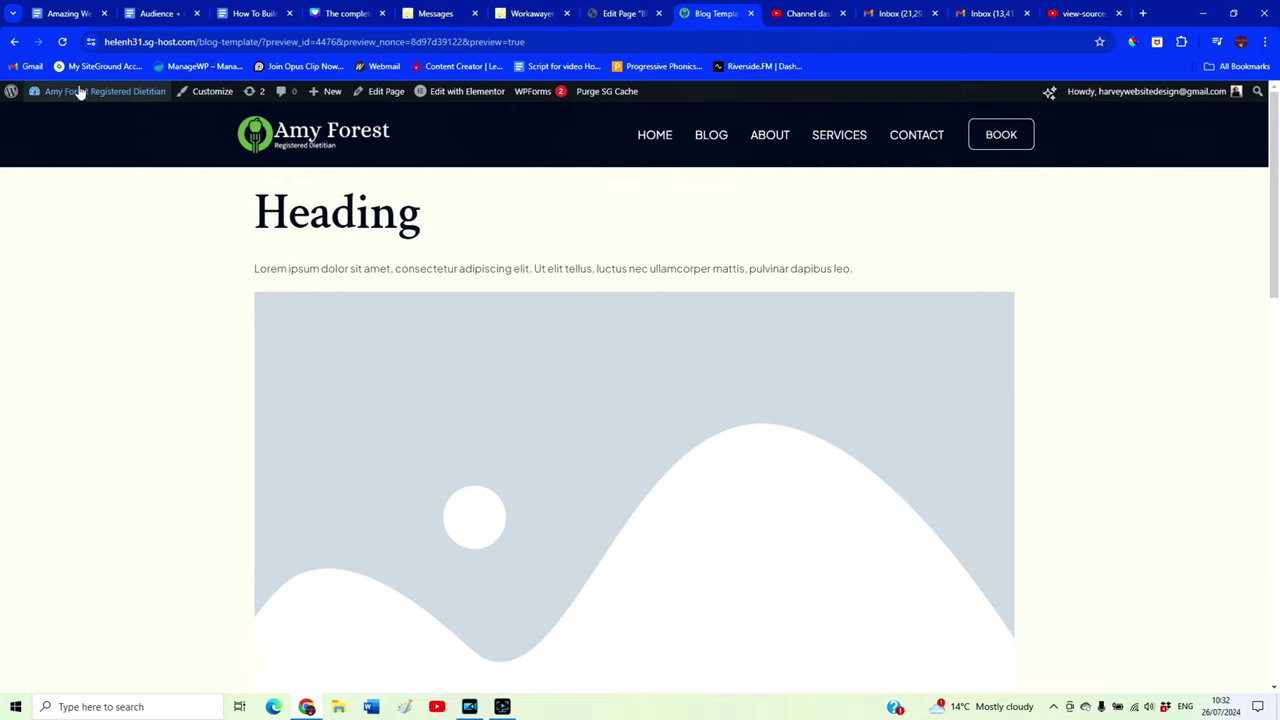
Go to the site's dashboard and create a new Elementor template of type Page named "Blog post template"
left_click(50, 106)
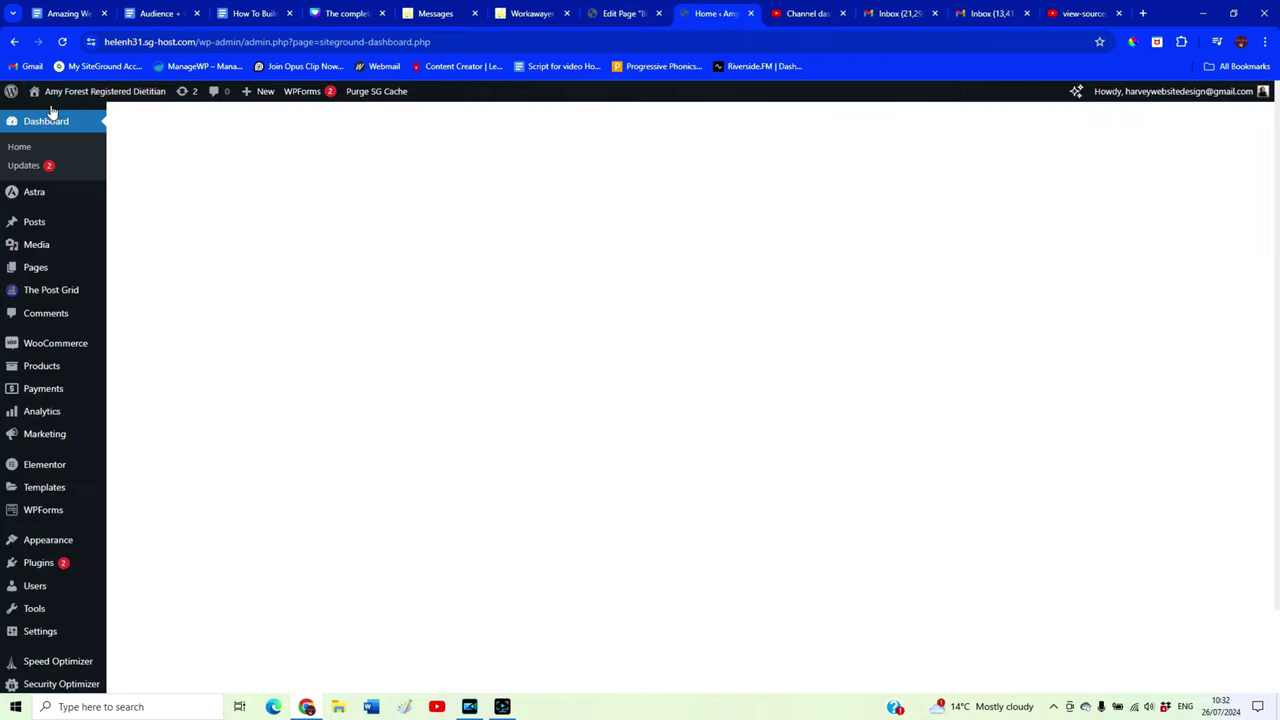
mouse_move(34, 391)
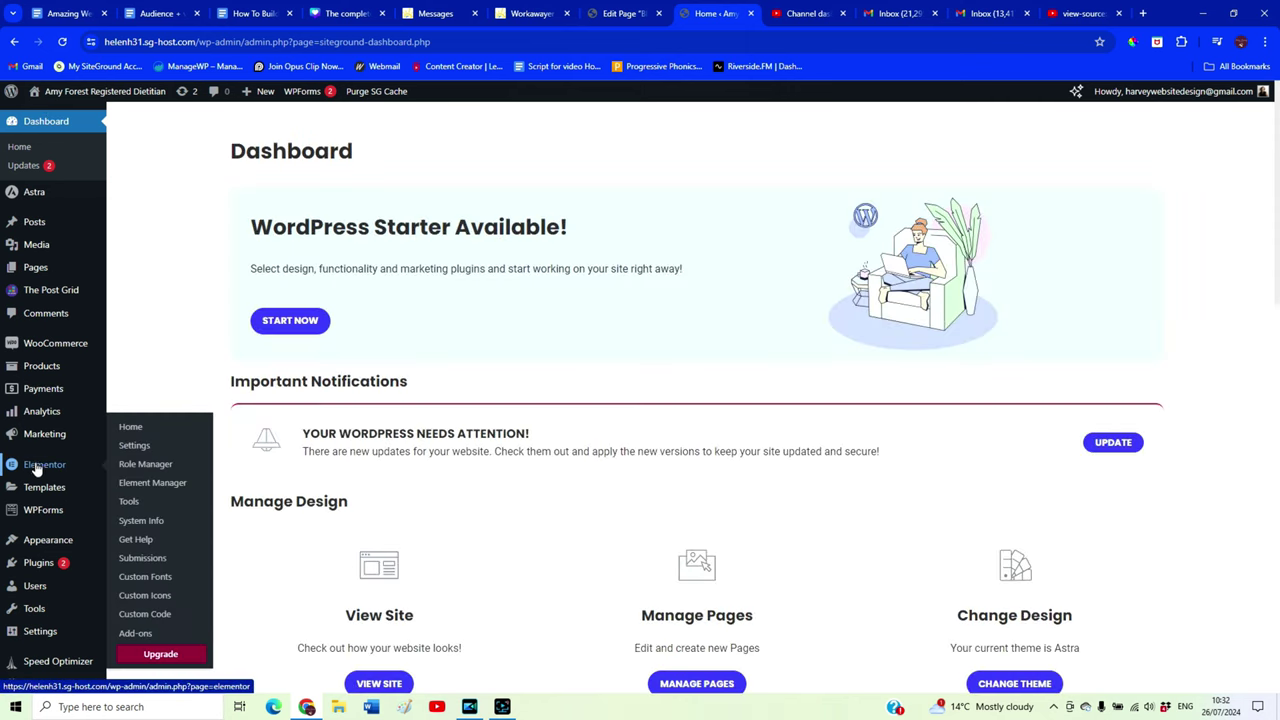
mouse_move(42, 480)
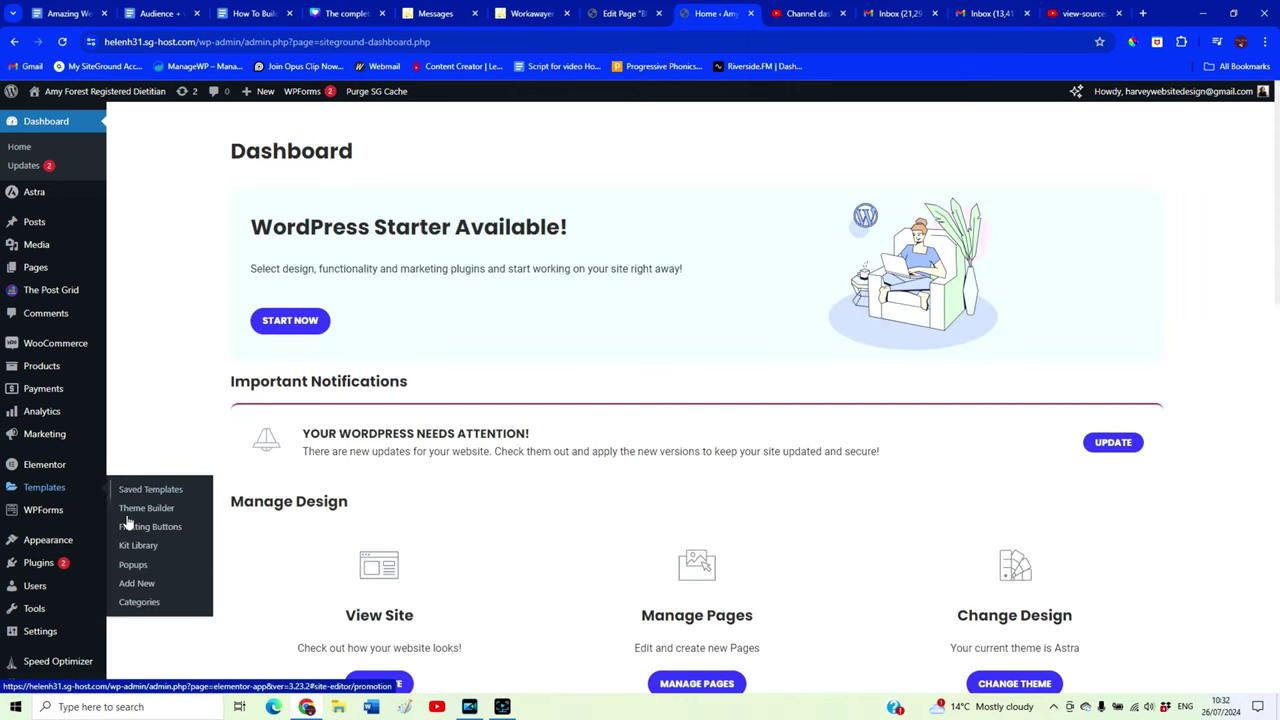
left_click(134, 584)
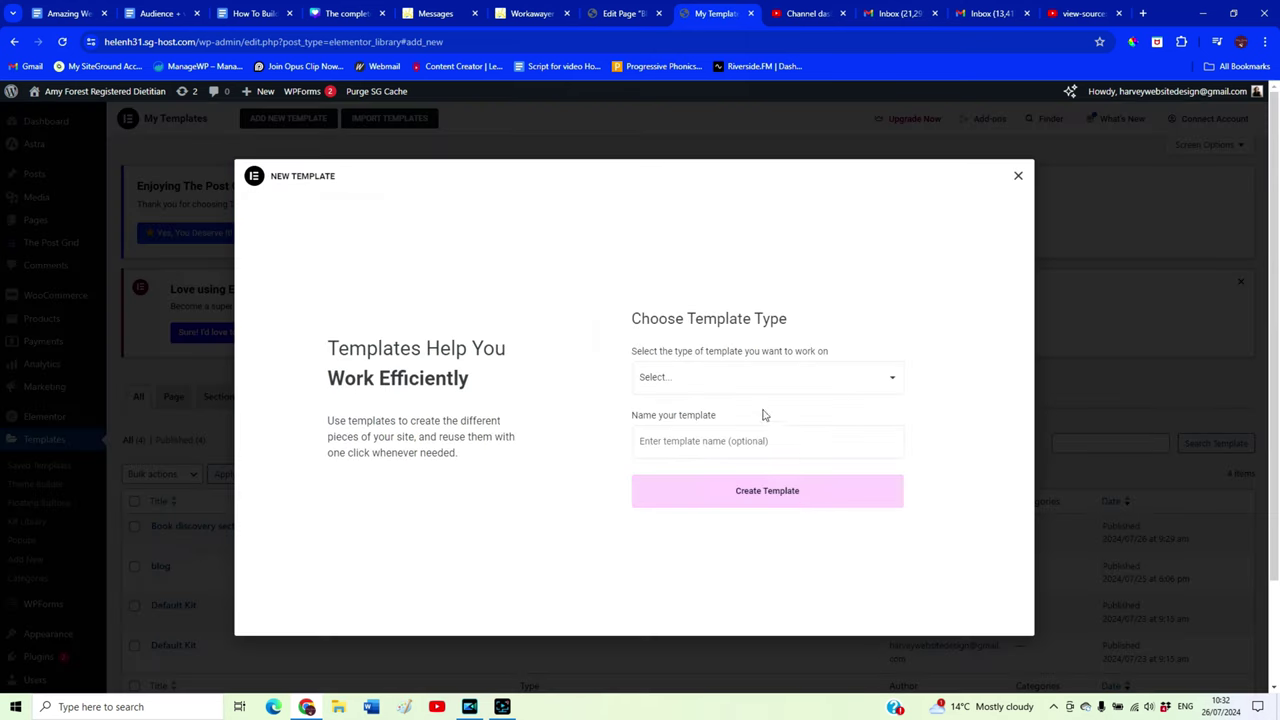
left_click(736, 388)
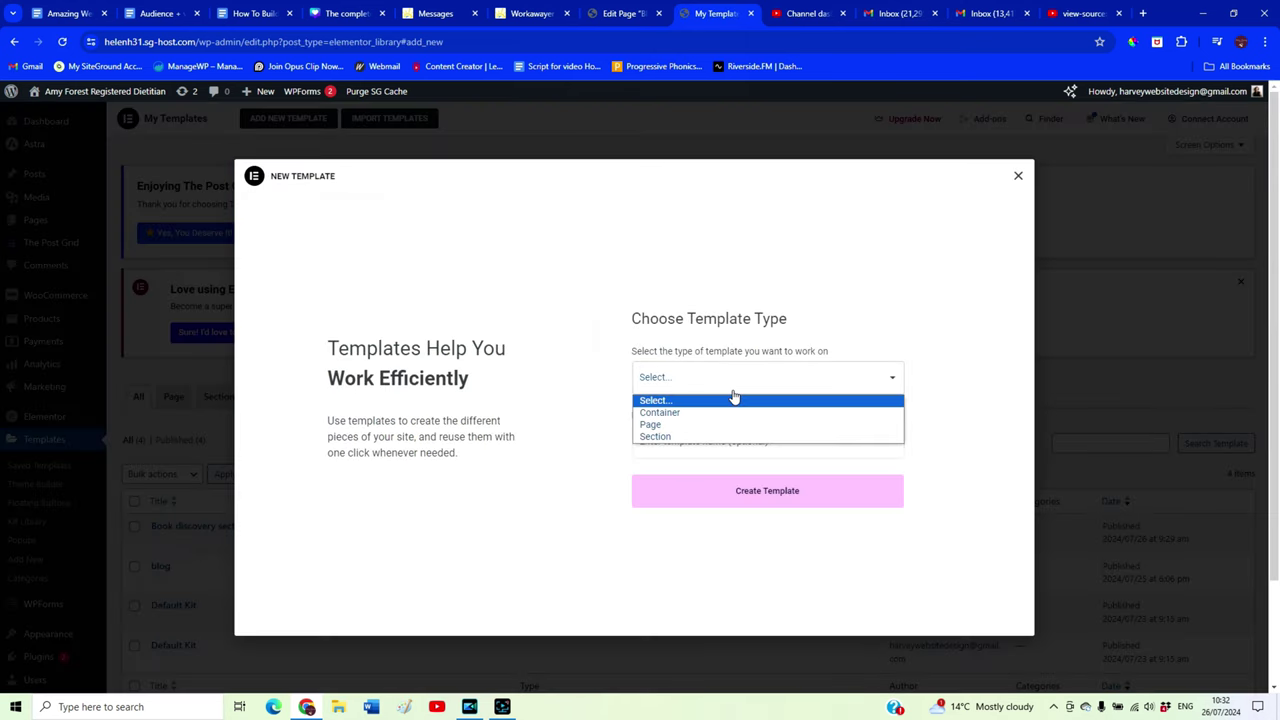
left_click(665, 423)
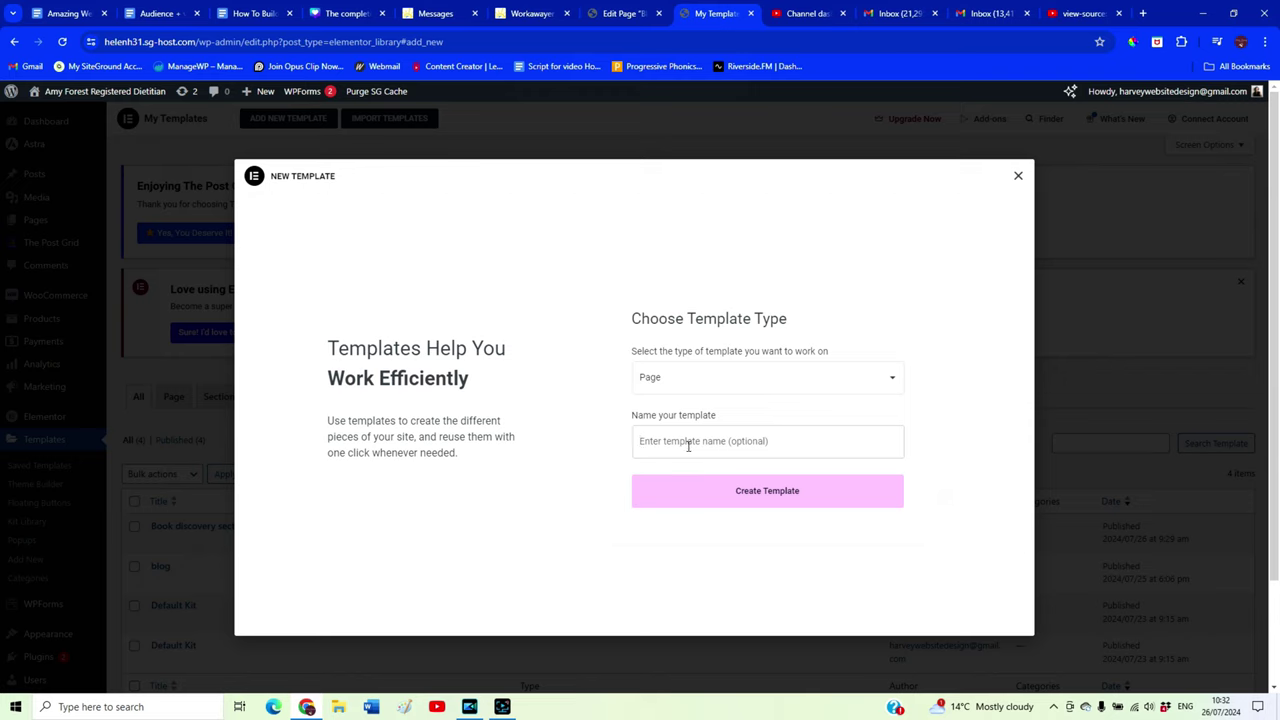
type("Blog post template")
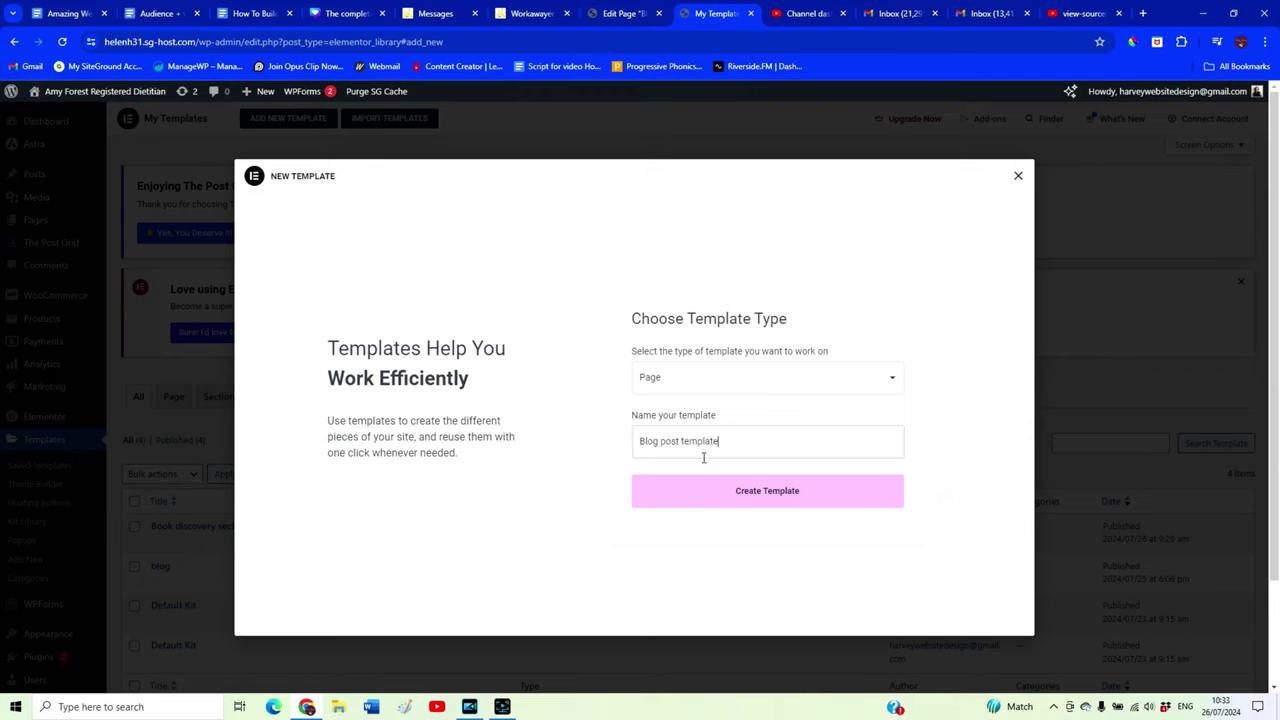
left_click(737, 492)
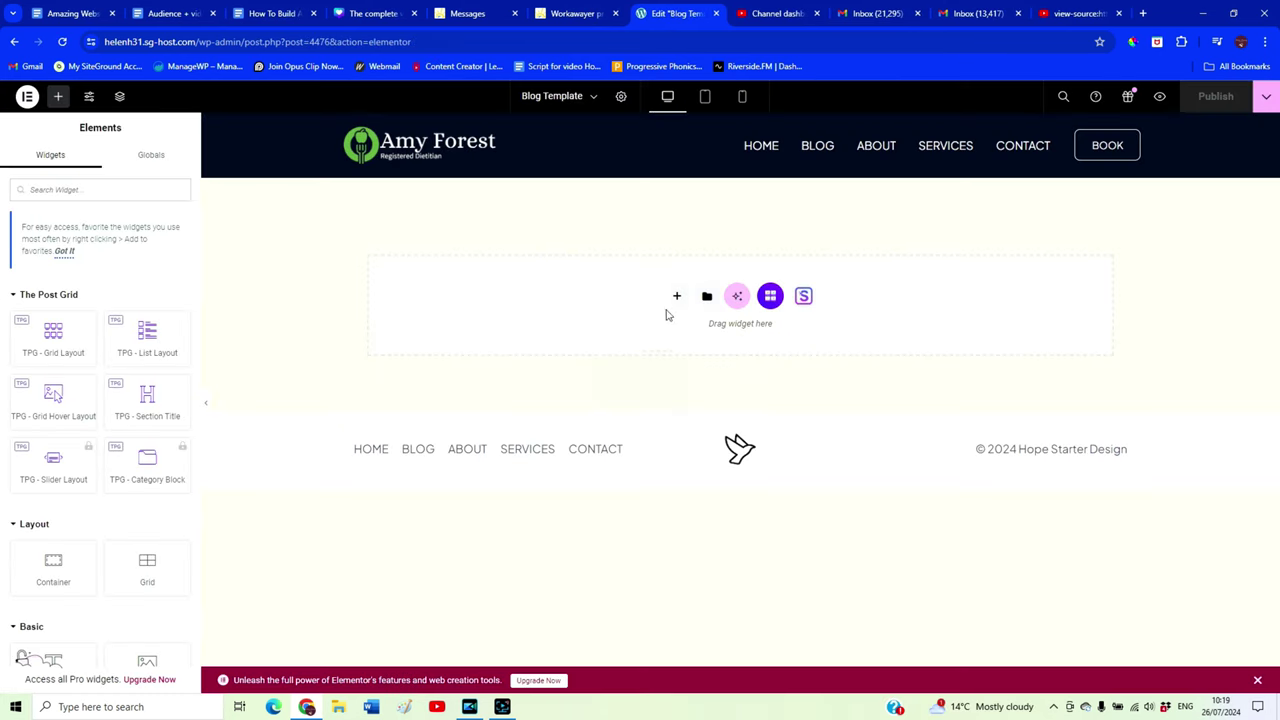
Add a single-column container with vertical direction to the empty Blog Template page
left_click(677, 296)
left_click(693, 344)
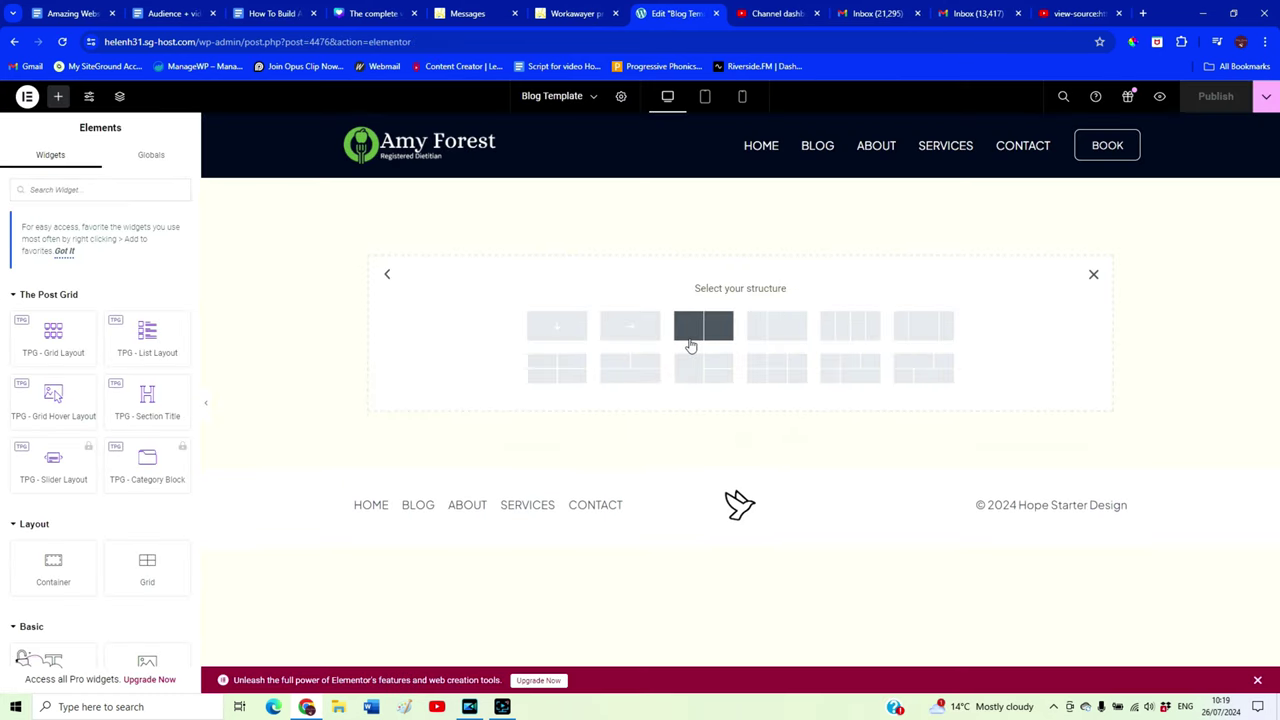
left_click(548, 333)
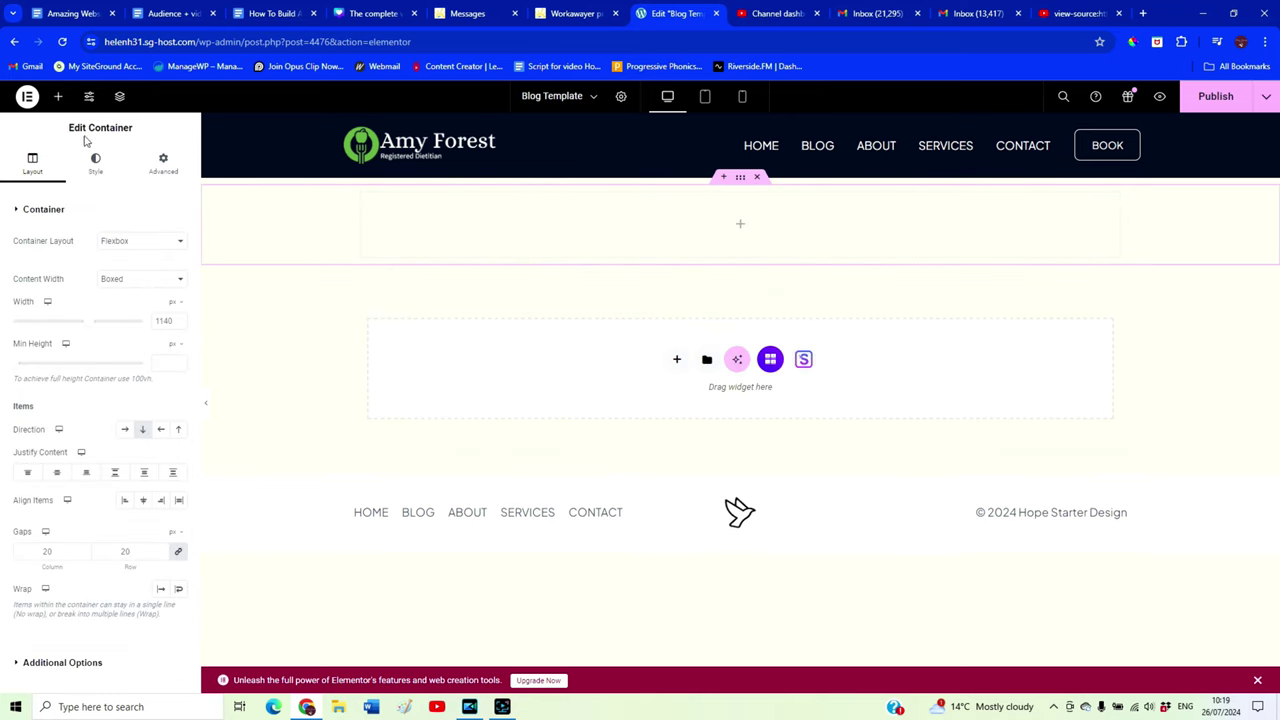
Place a Heading widget in the container and set its title to "Heading"
left_click(58, 96)
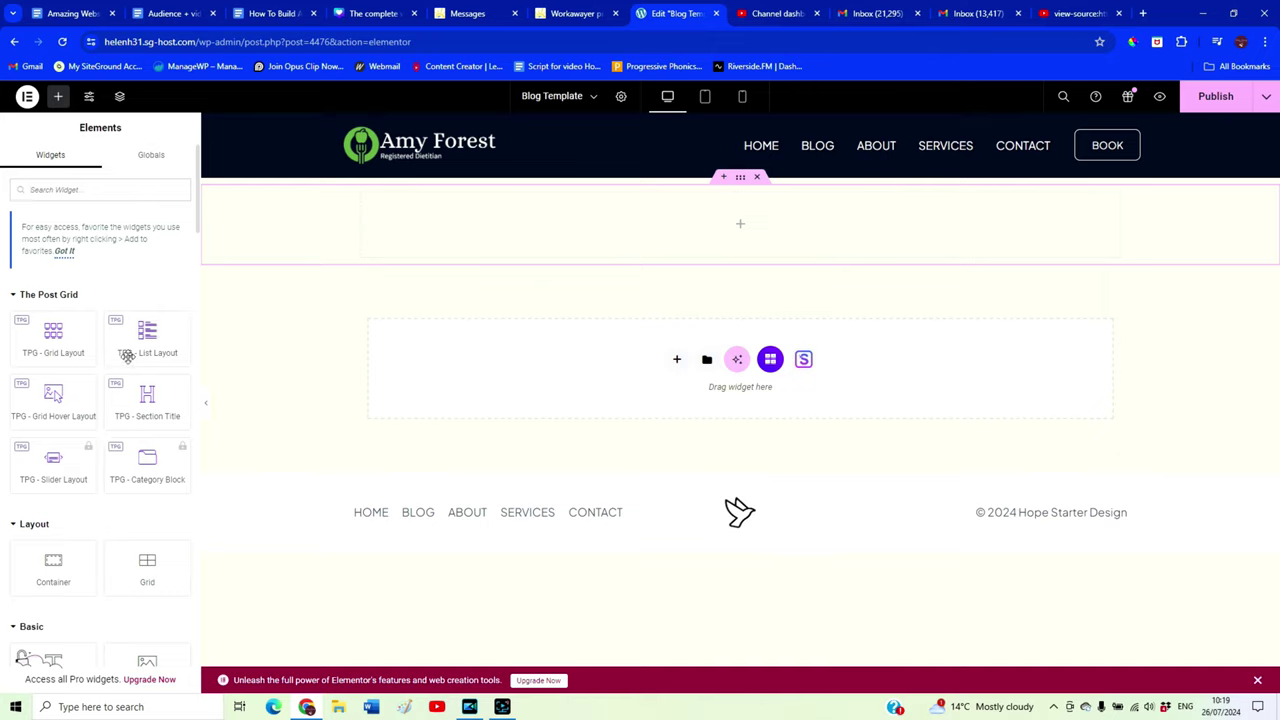
scroll(126, 360, "down", 3)
left_click_drag(52, 420, 698, 232)
left_click_drag(120, 257, 2, 252)
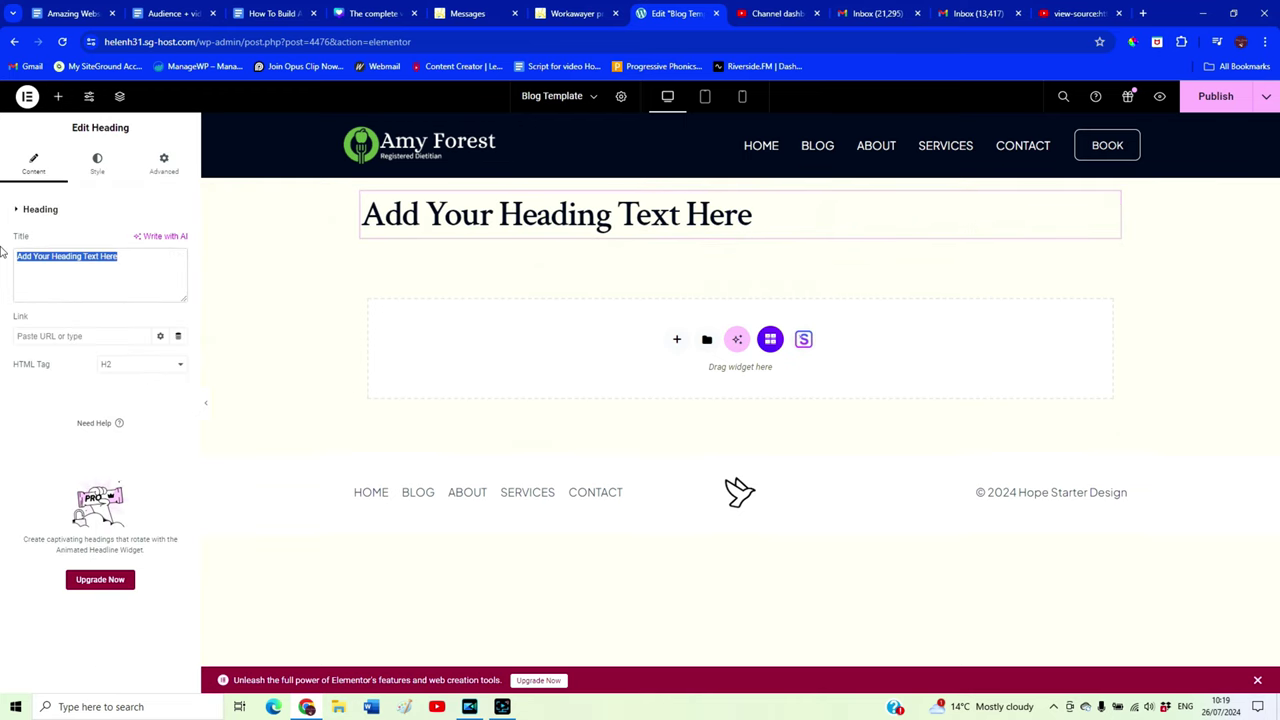
type("Heading")
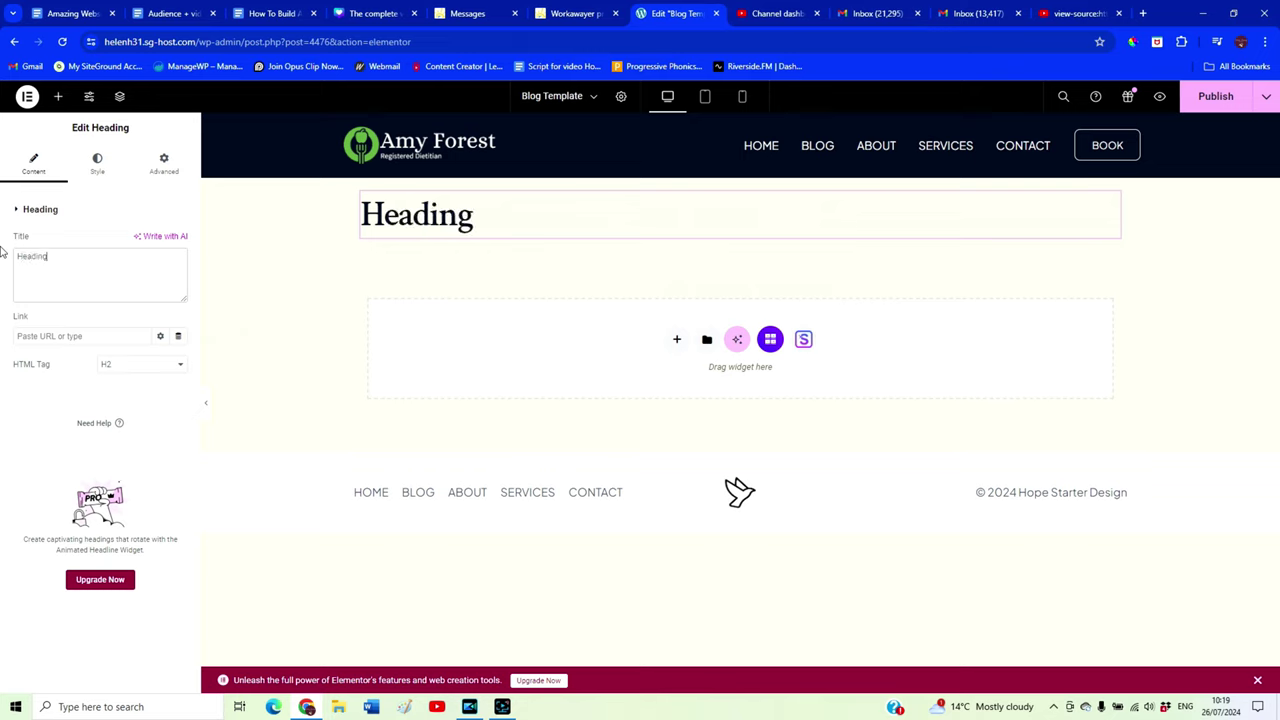
Add a Text Editor widget with its placeholder text directly below the heading
left_click(58, 96)
scroll(49, 429, "down", 2)
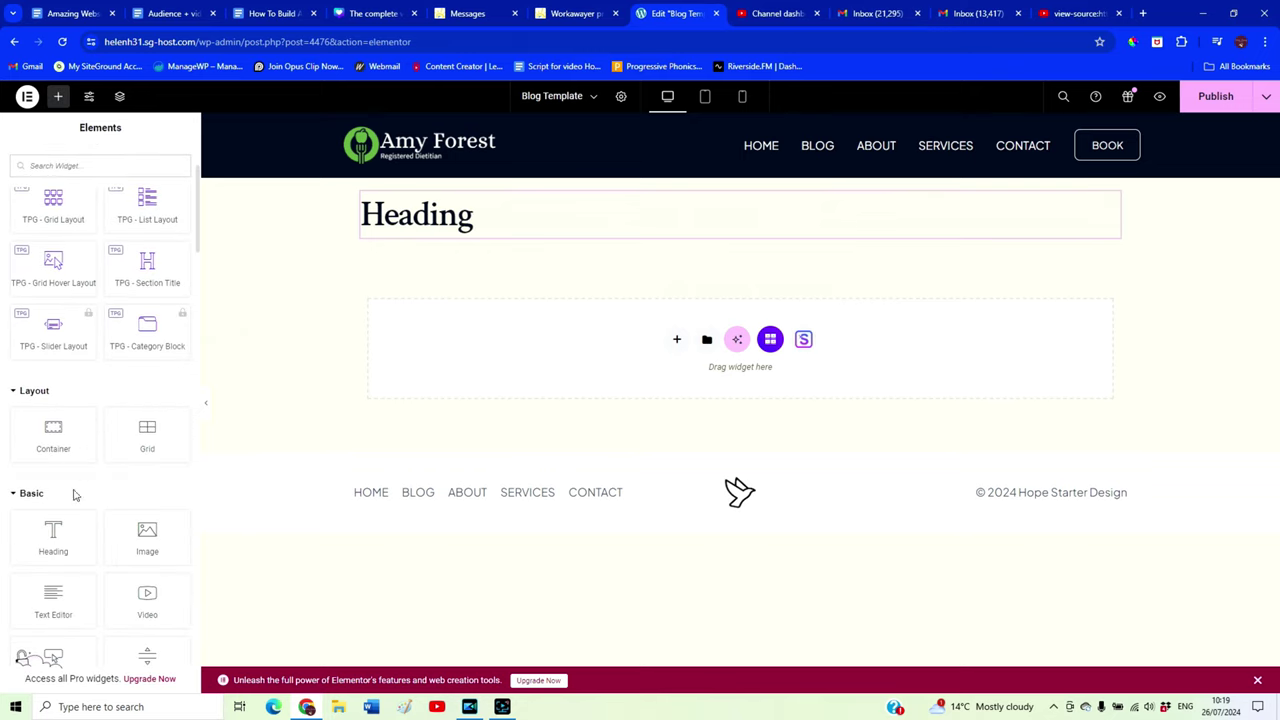
left_click_drag(46, 606, 436, 240)
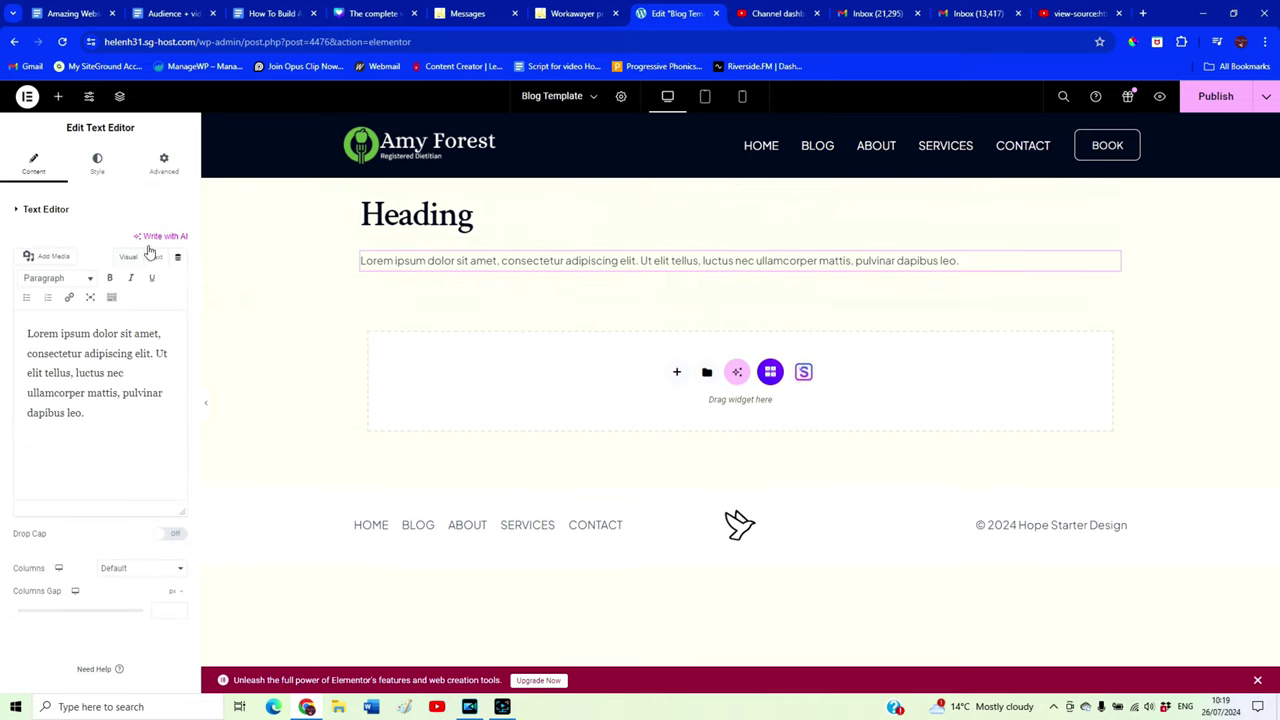
Add an Image widget with the placeholder picture below the text paragraph
left_click(58, 97)
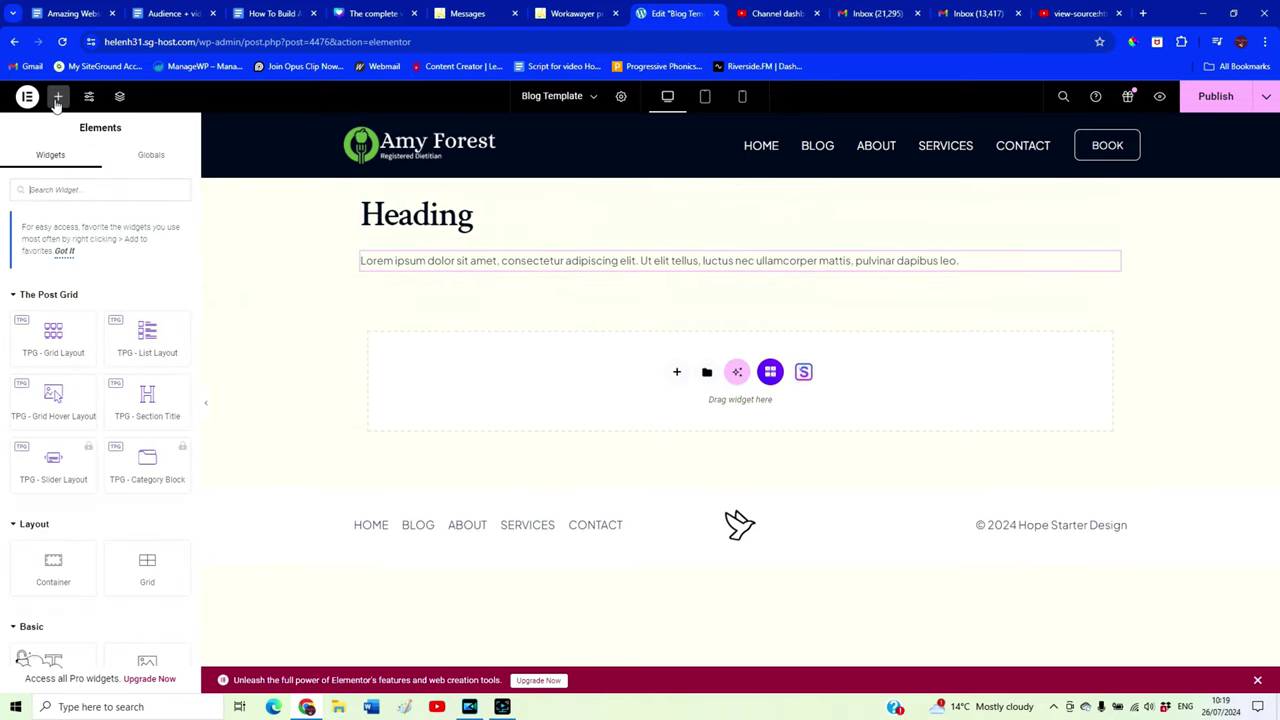
scroll(129, 433, "down", 2)
scroll(130, 436, "down", 1)
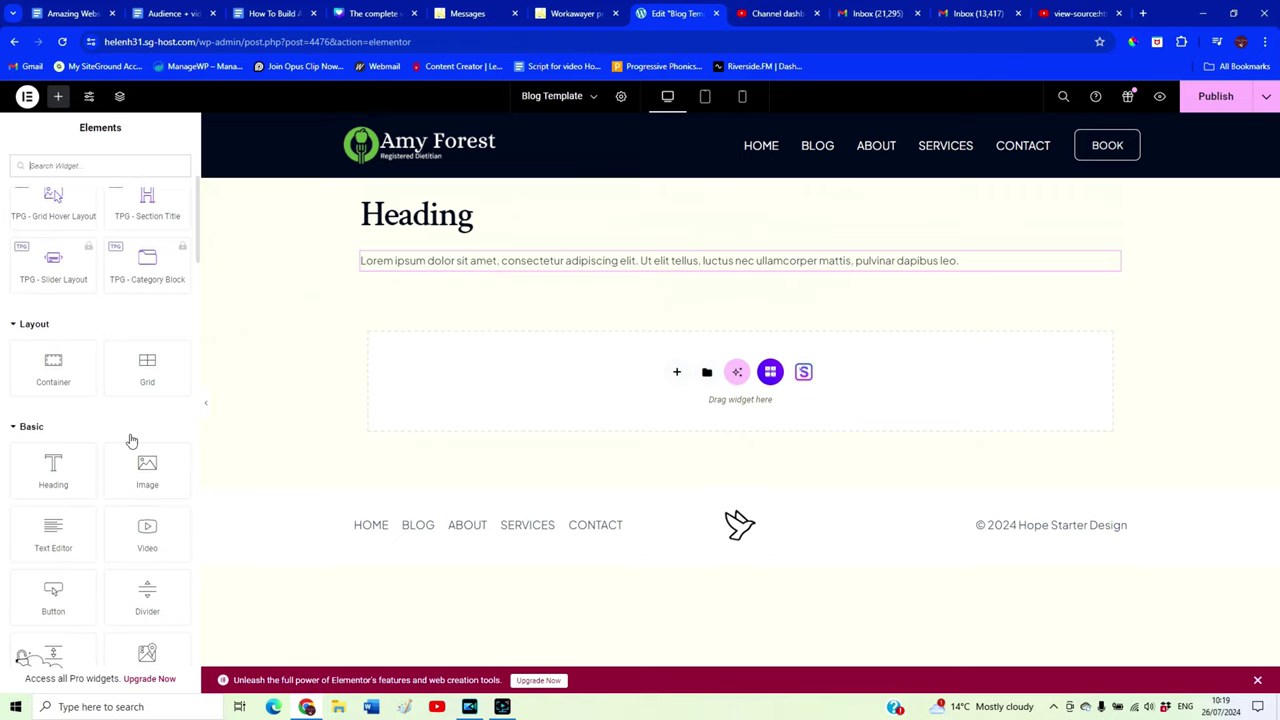
scroll(130, 440, "down", 1)
left_click_drag(160, 402, 410, 272)
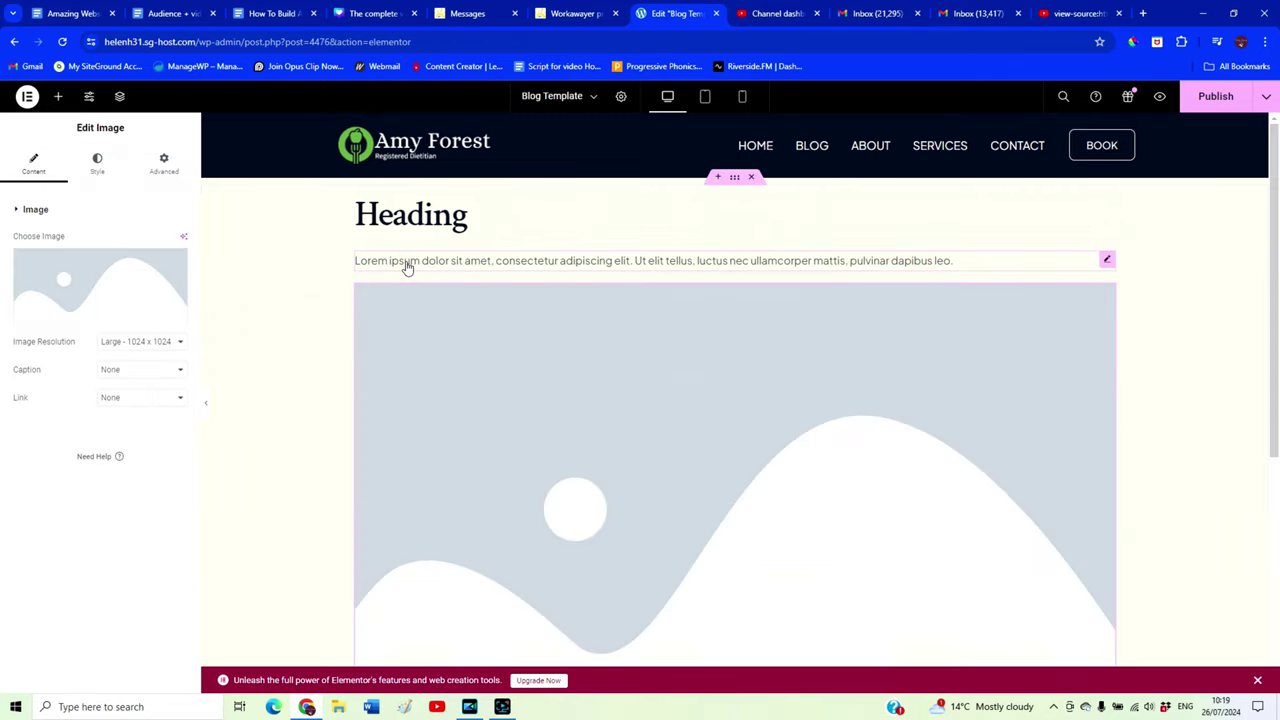
Set the placeholder image's resolution to Medium Large - 768
scroll(893, 380, "down", 2)
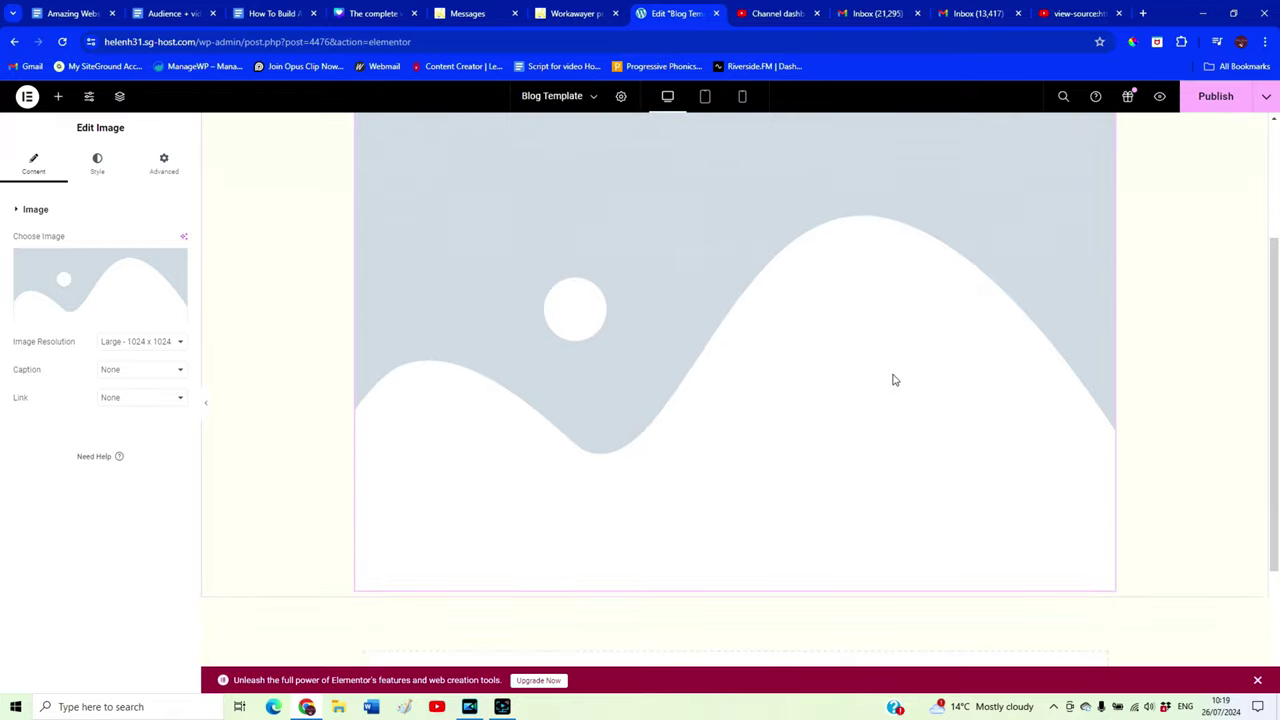
scroll(893, 382, "down", 1)
left_click(167, 344)
left_click(157, 378)
scroll(540, 440, "up", 2)
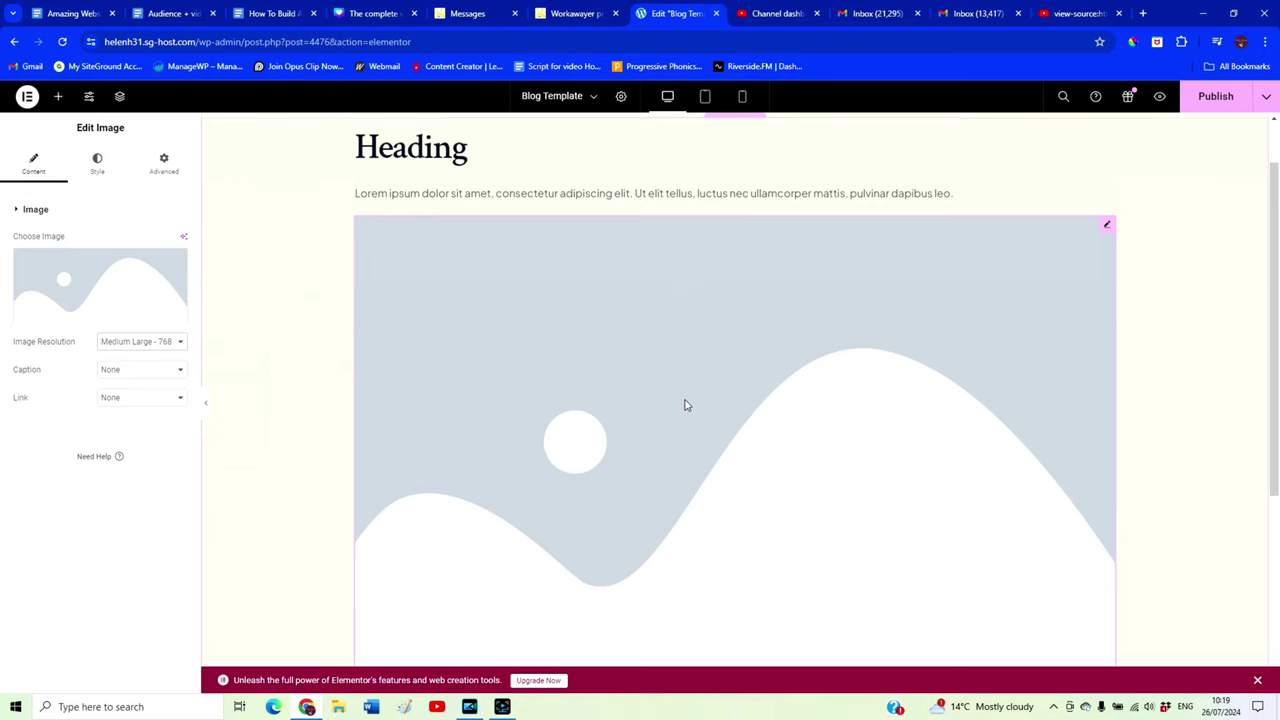
Add a nested container below the placeholder image, inside the main container
scroll(700, 420, "down", 3)
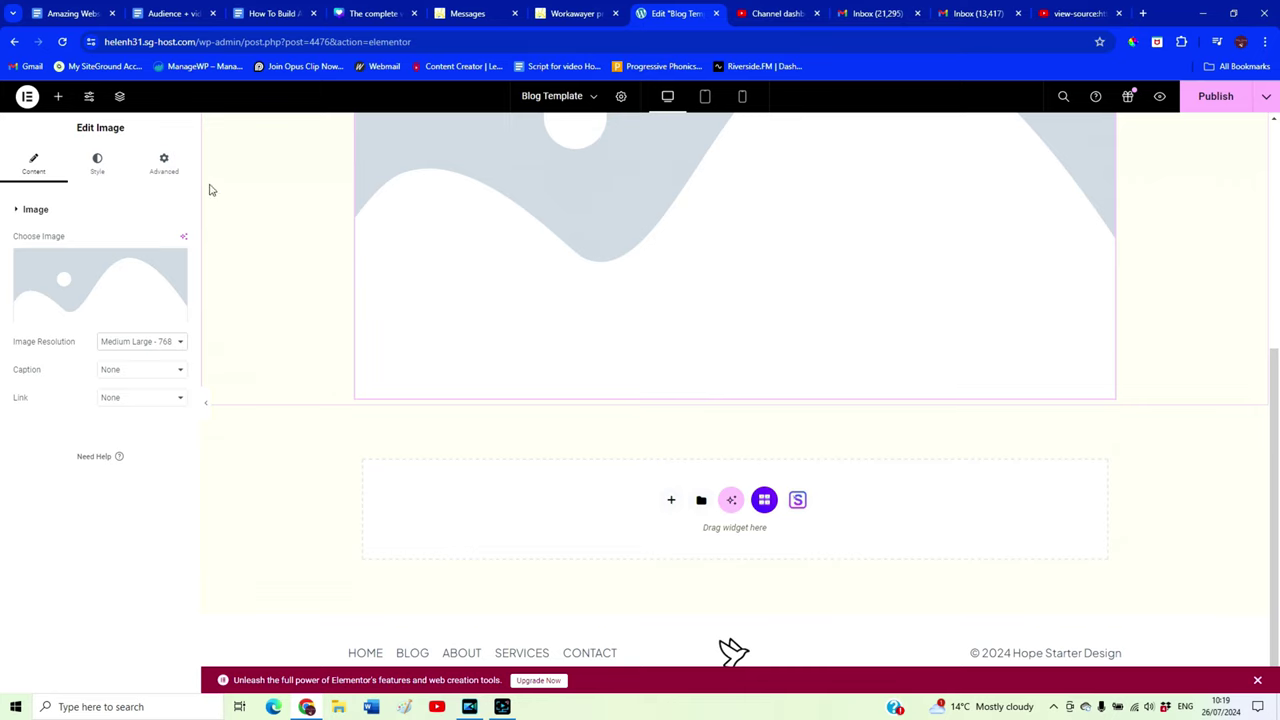
left_click(59, 97)
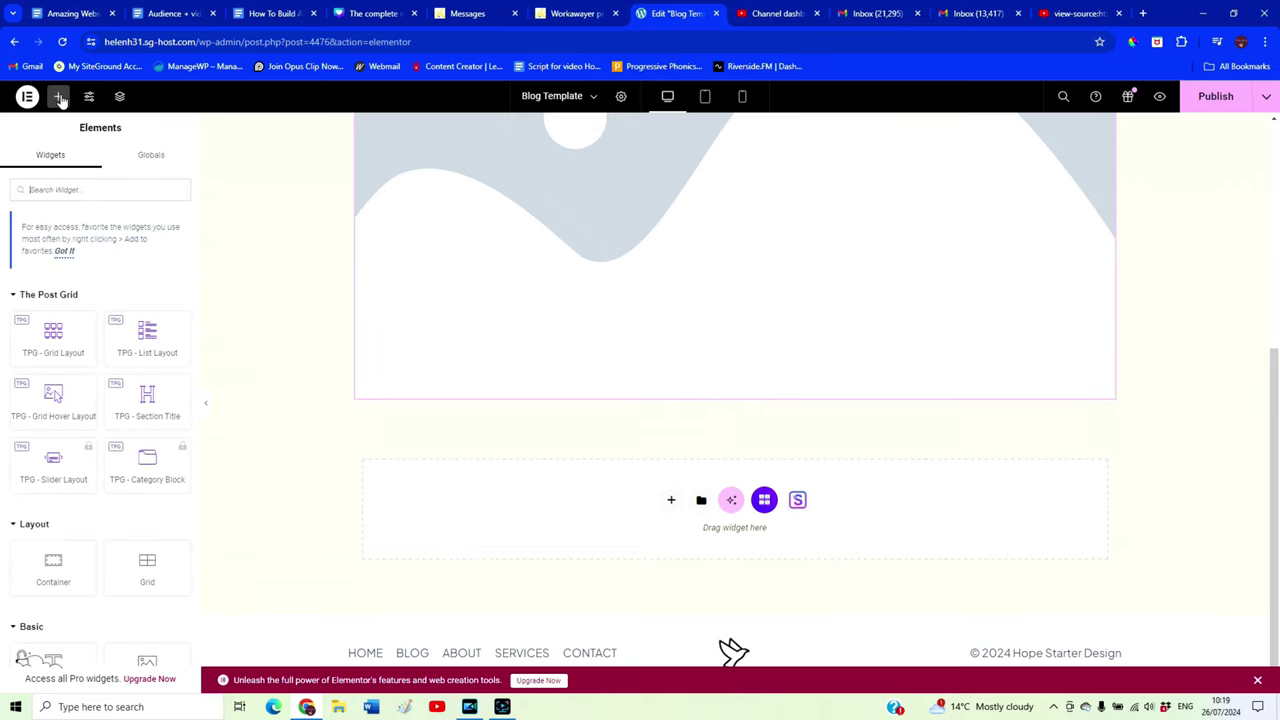
scroll(103, 453, "down", 2)
left_click_drag(24, 432, 503, 403)
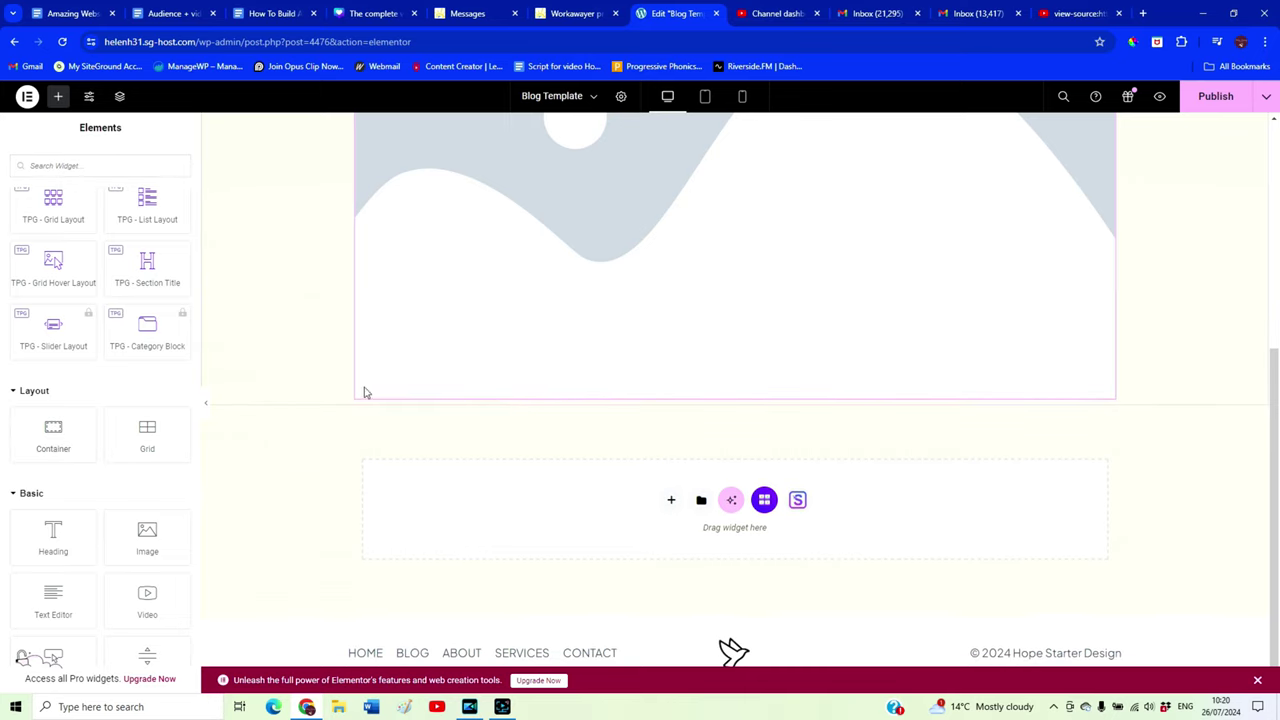
left_click_drag(60, 432, 491, 374)
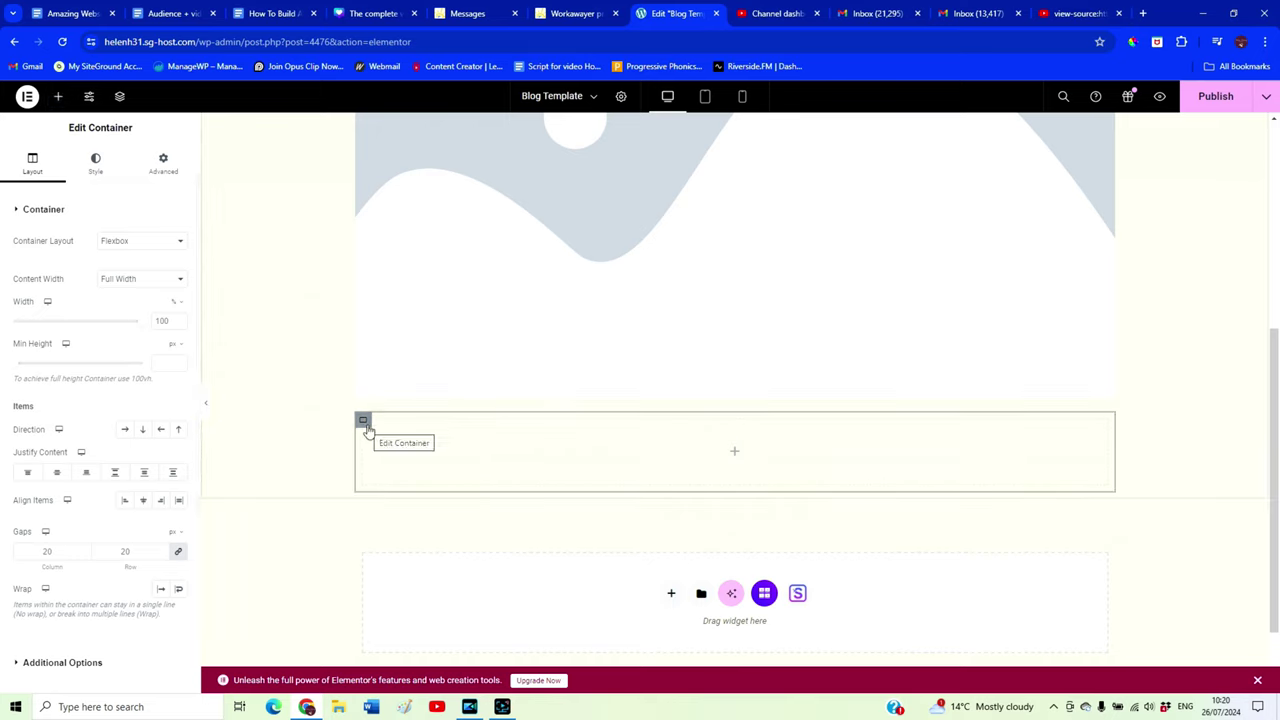
Give the nested container a classic background in the global Text color #7A7A7A
left_click(102, 175)
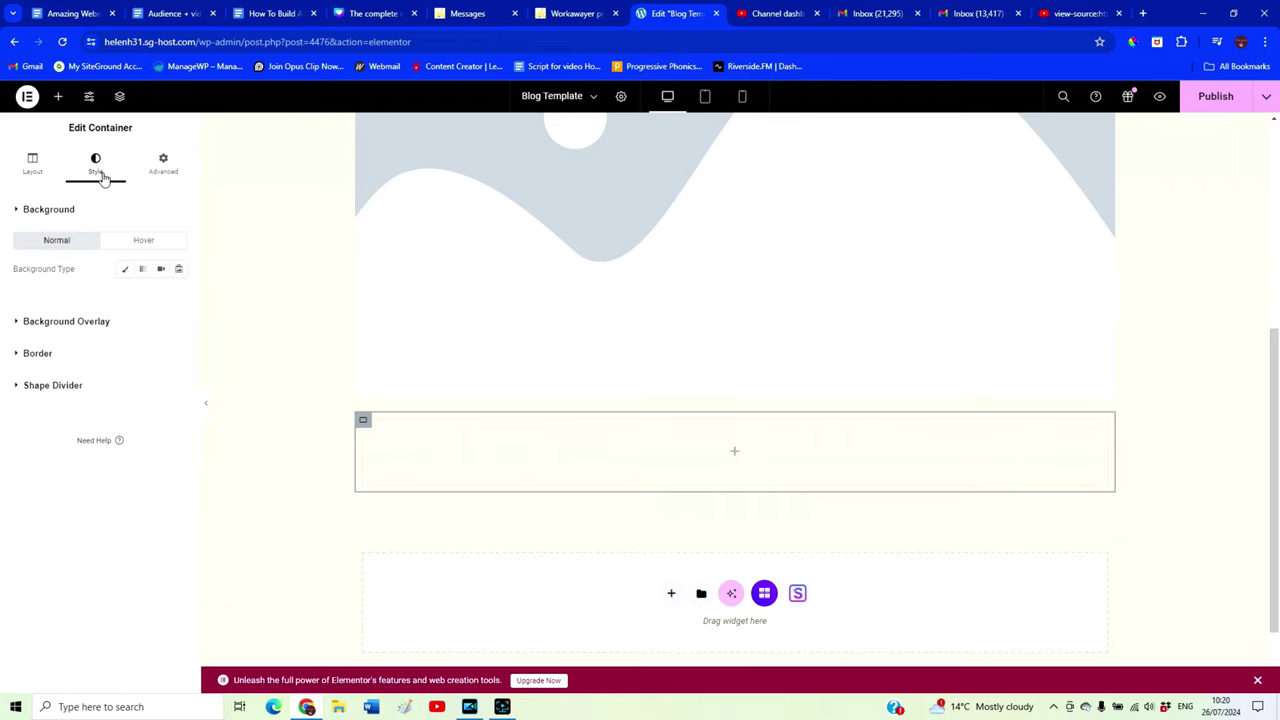
left_click(125, 269)
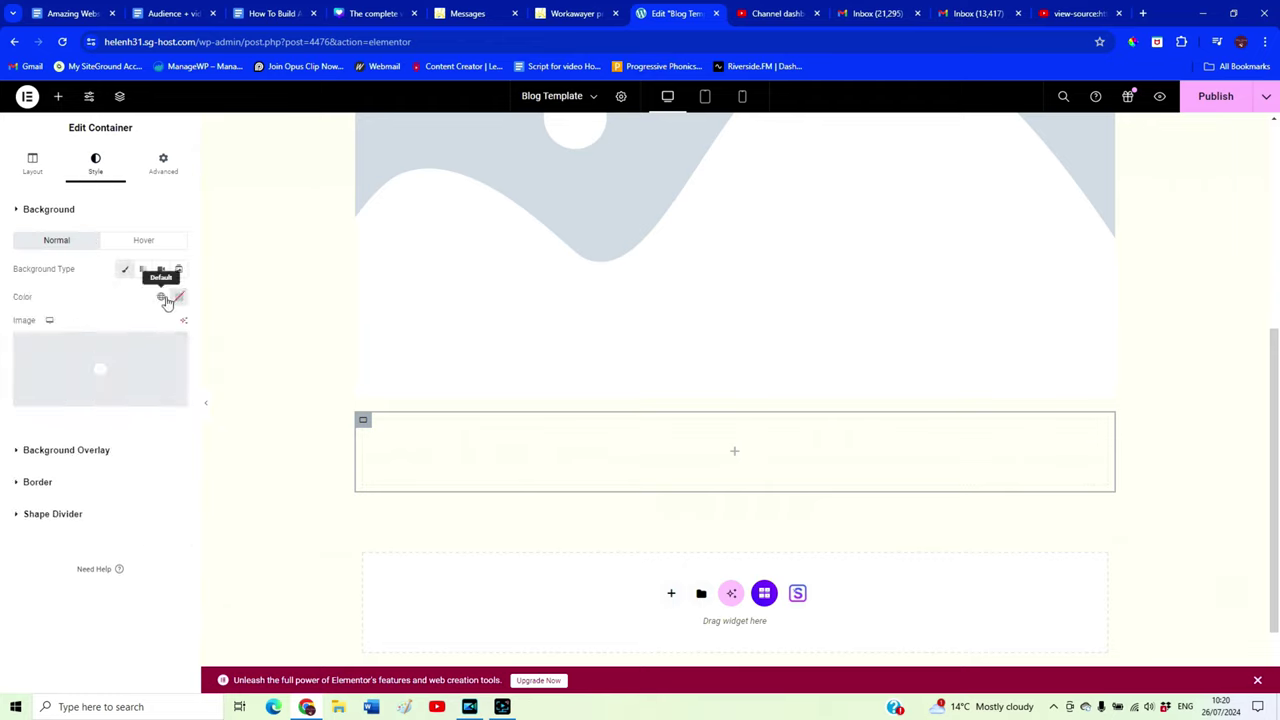
left_click(177, 298)
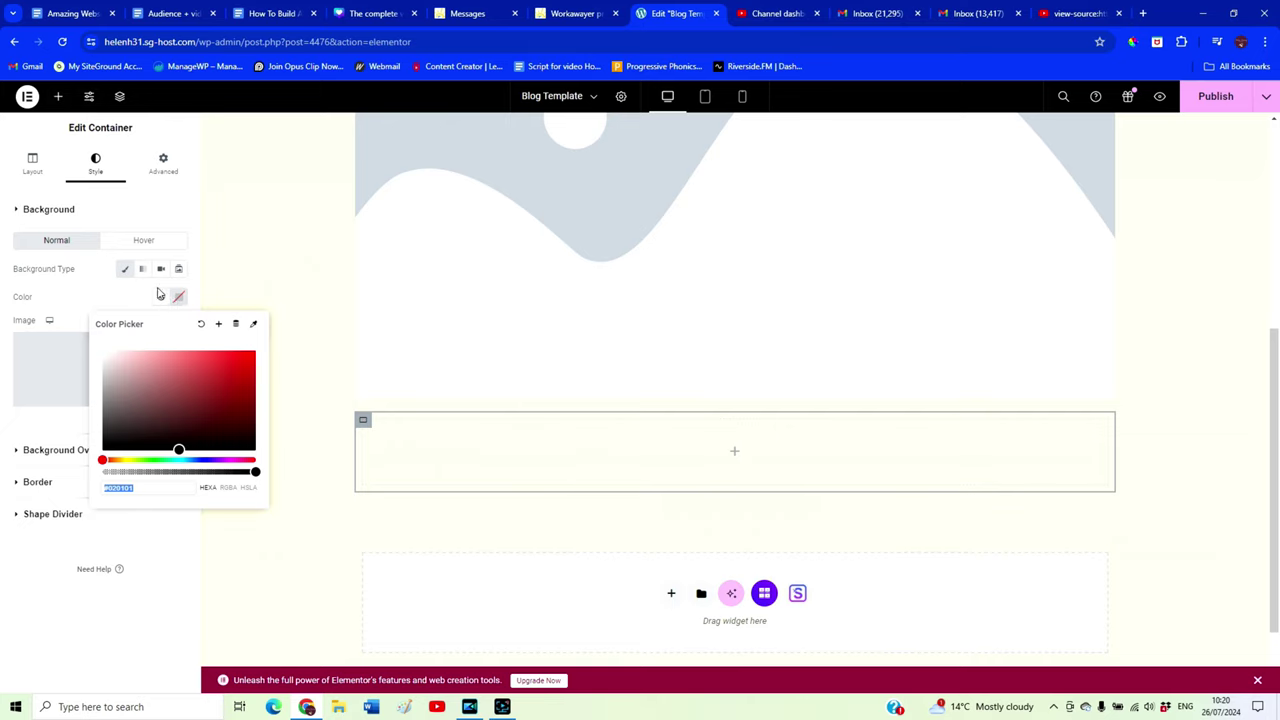
left_click(161, 298)
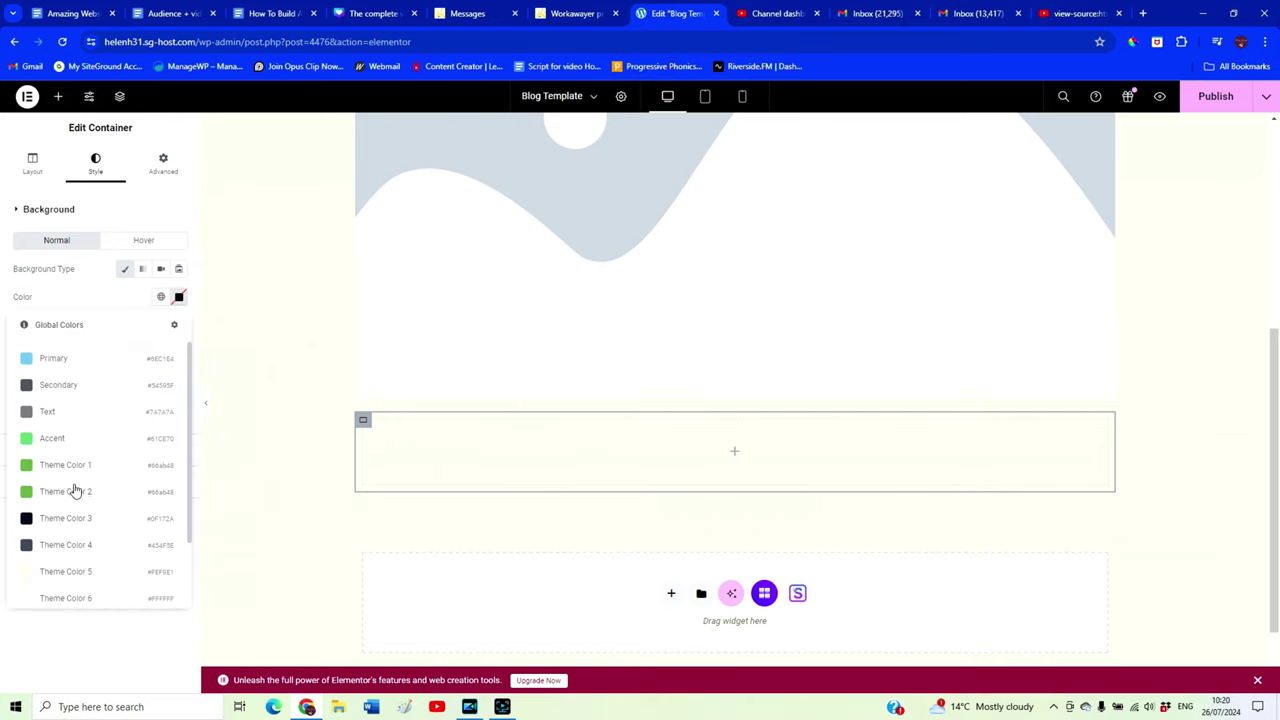
scroll(82, 495, "down", 2)
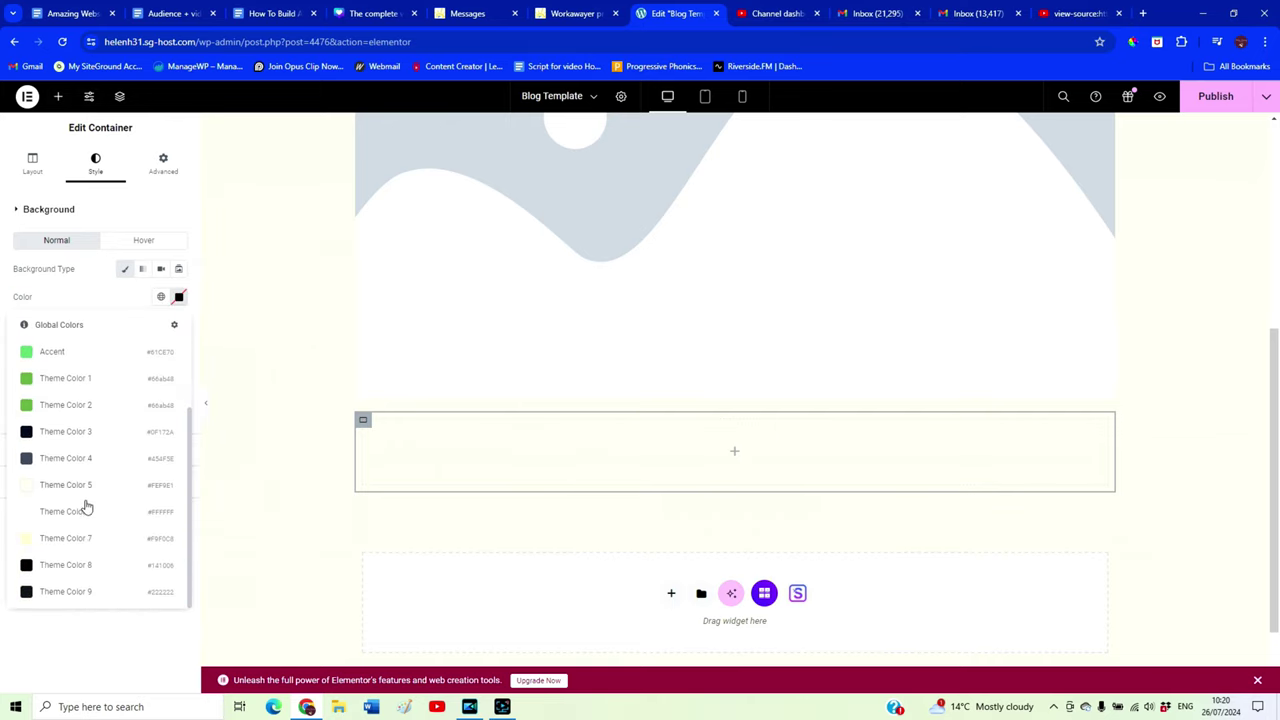
scroll(86, 506, "up", 2)
left_click(56, 416)
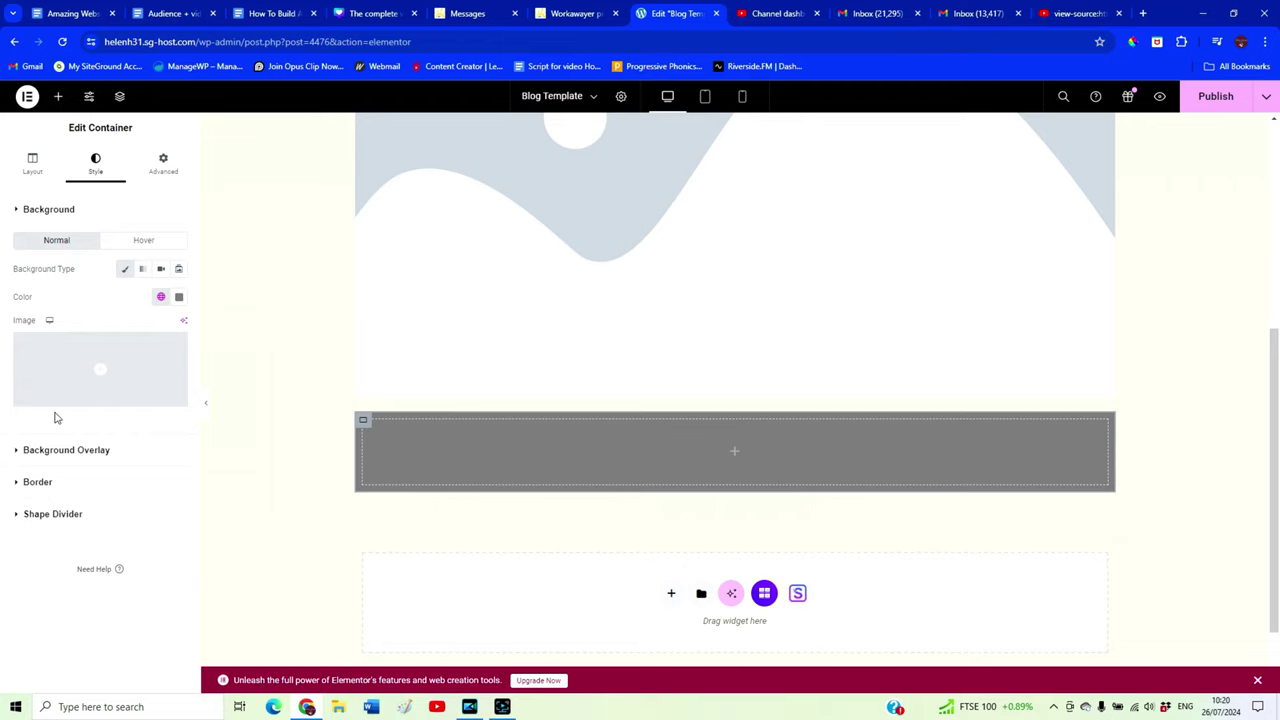
Lighten the nested container's background color to a light grey
left_click(178, 297)
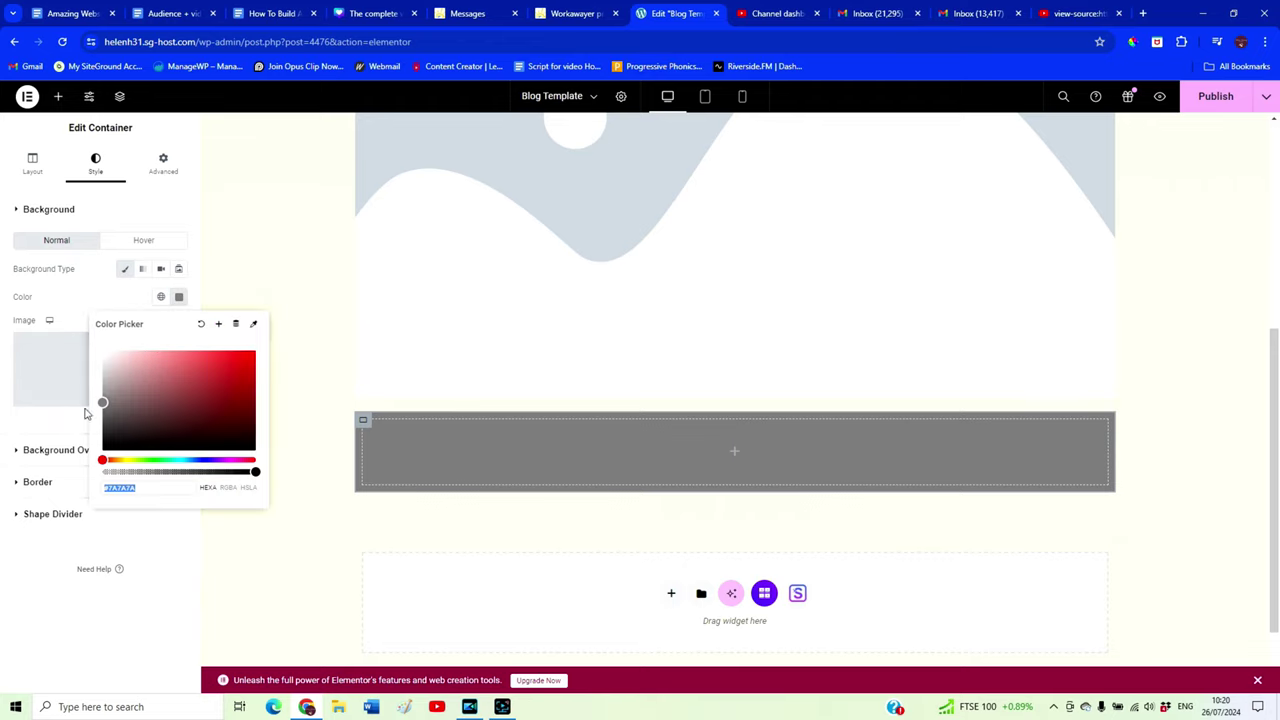
left_click_drag(100, 401, 92, 384)
left_click(96, 302)
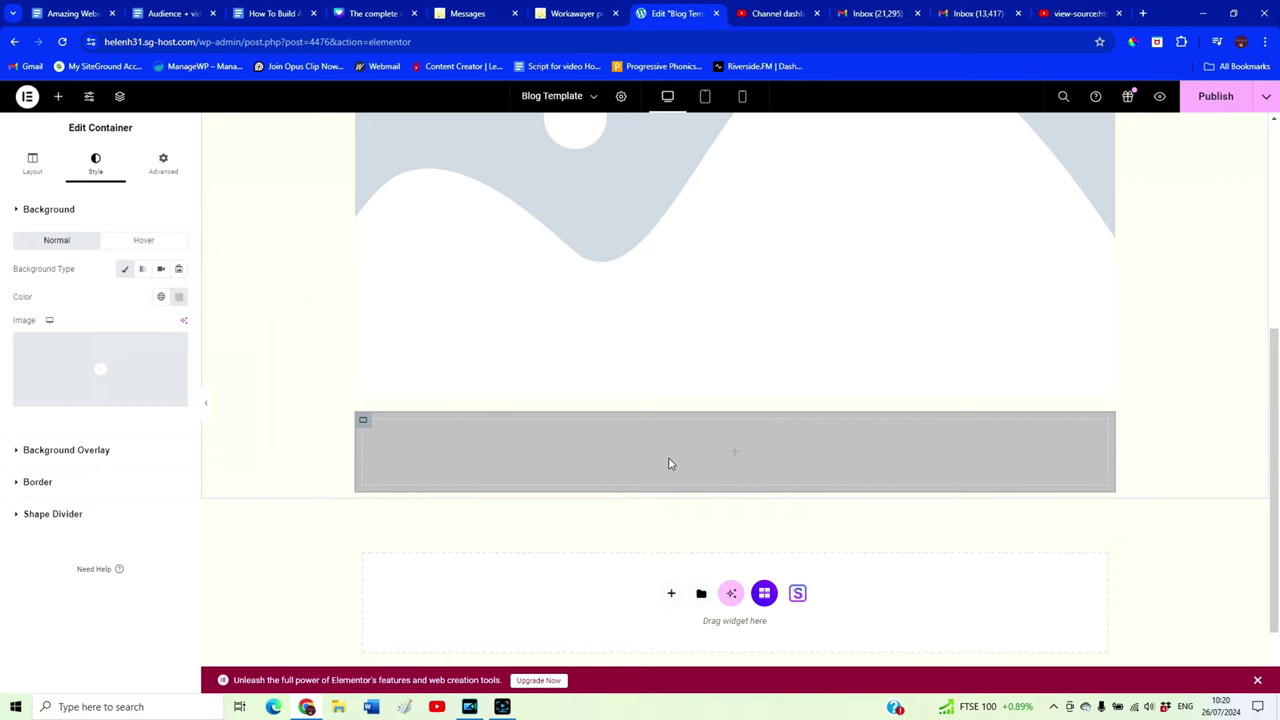
Add a Heading widget inside the grey nested container and title it "Table of Contents"
left_click(58, 96)
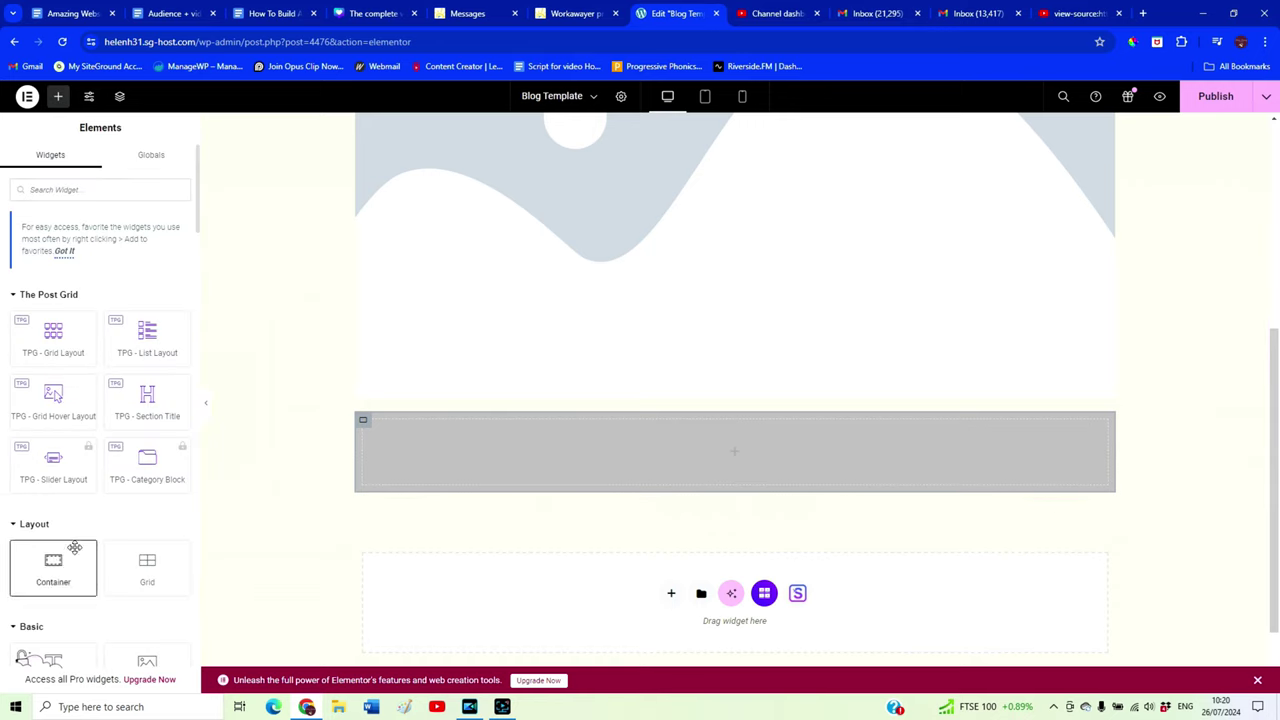
scroll(80, 600, "down", 1)
left_click_drag(55, 600, 517, 450)
left_click_drag(118, 256, 2, 250)
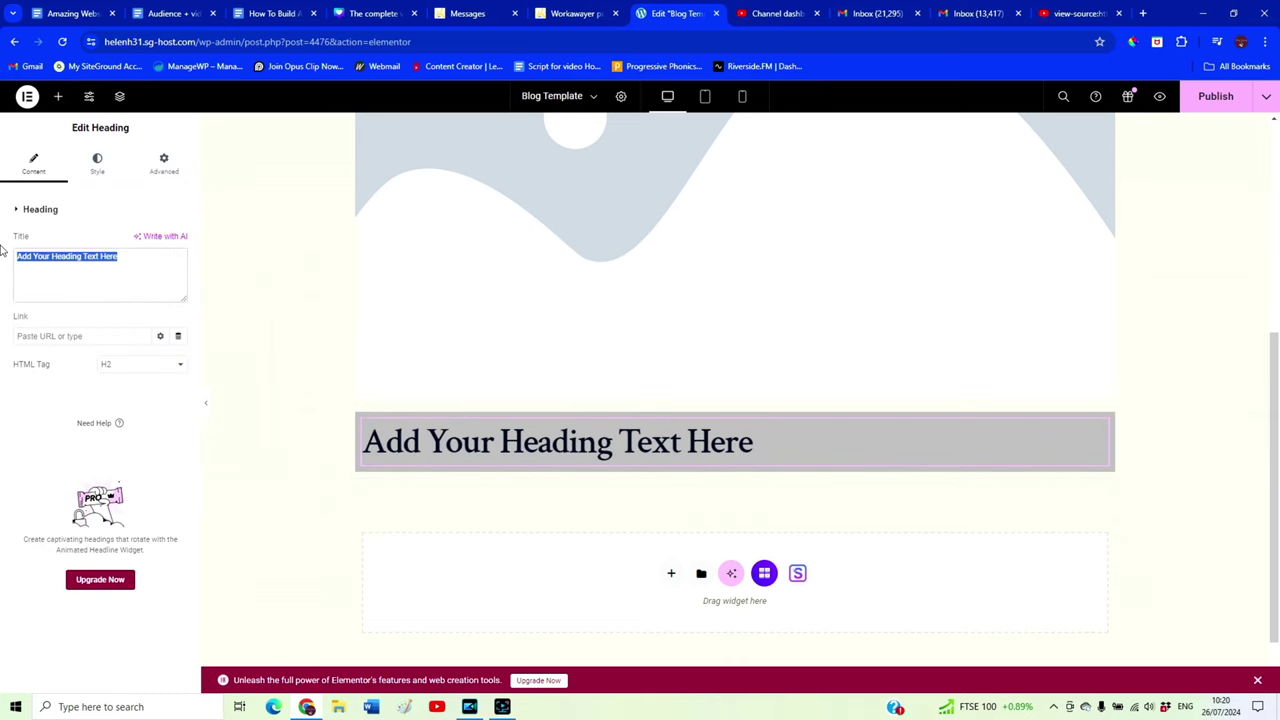
type("Table f")
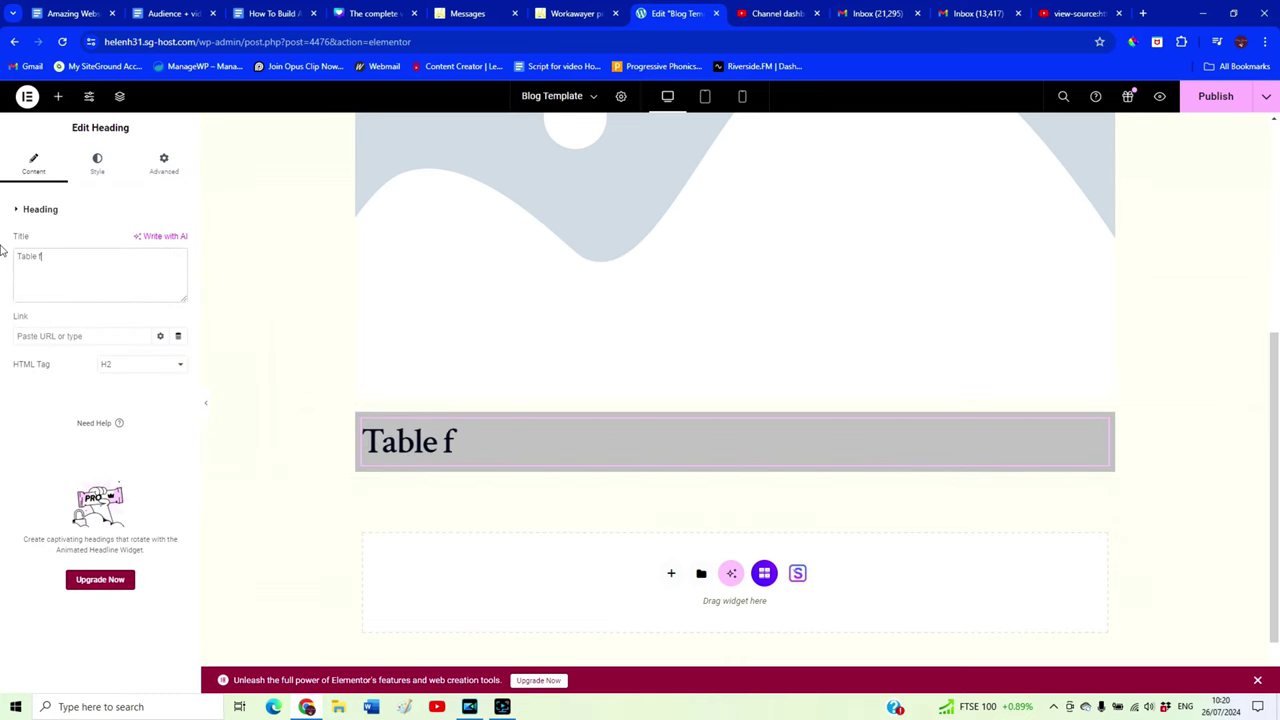
key("BackSpace")
type("of Co")
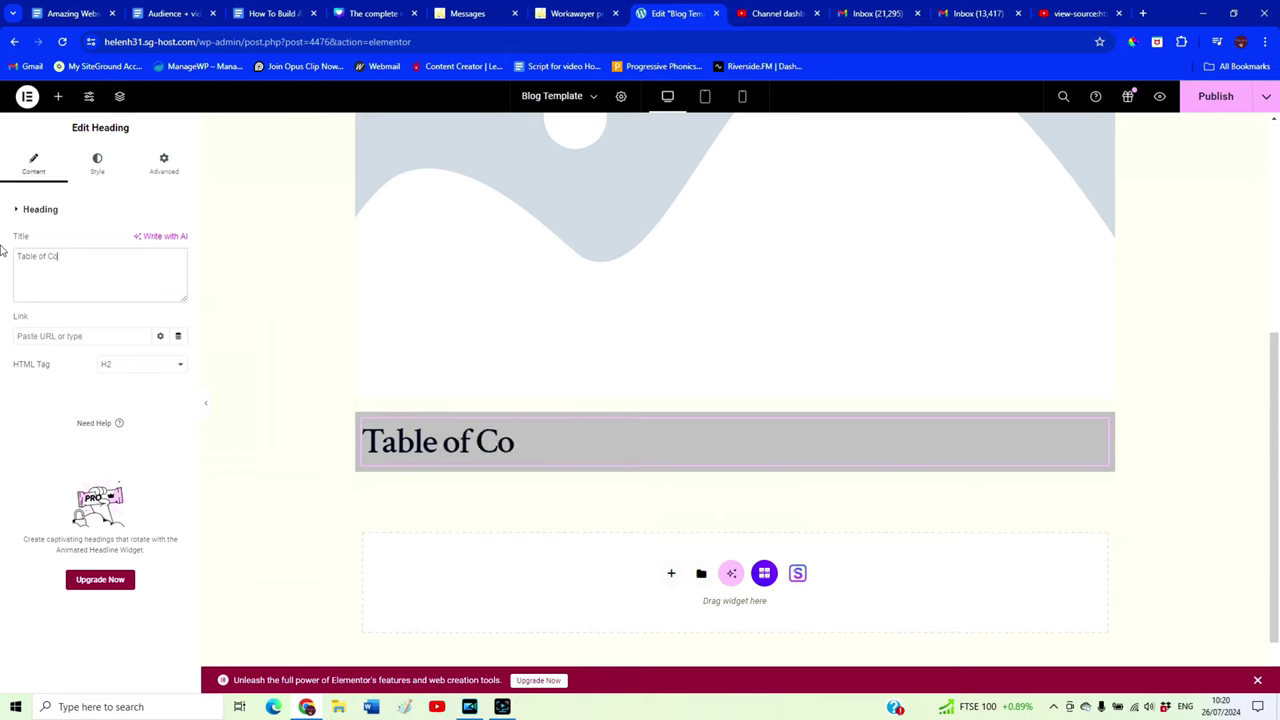
type("ntents")
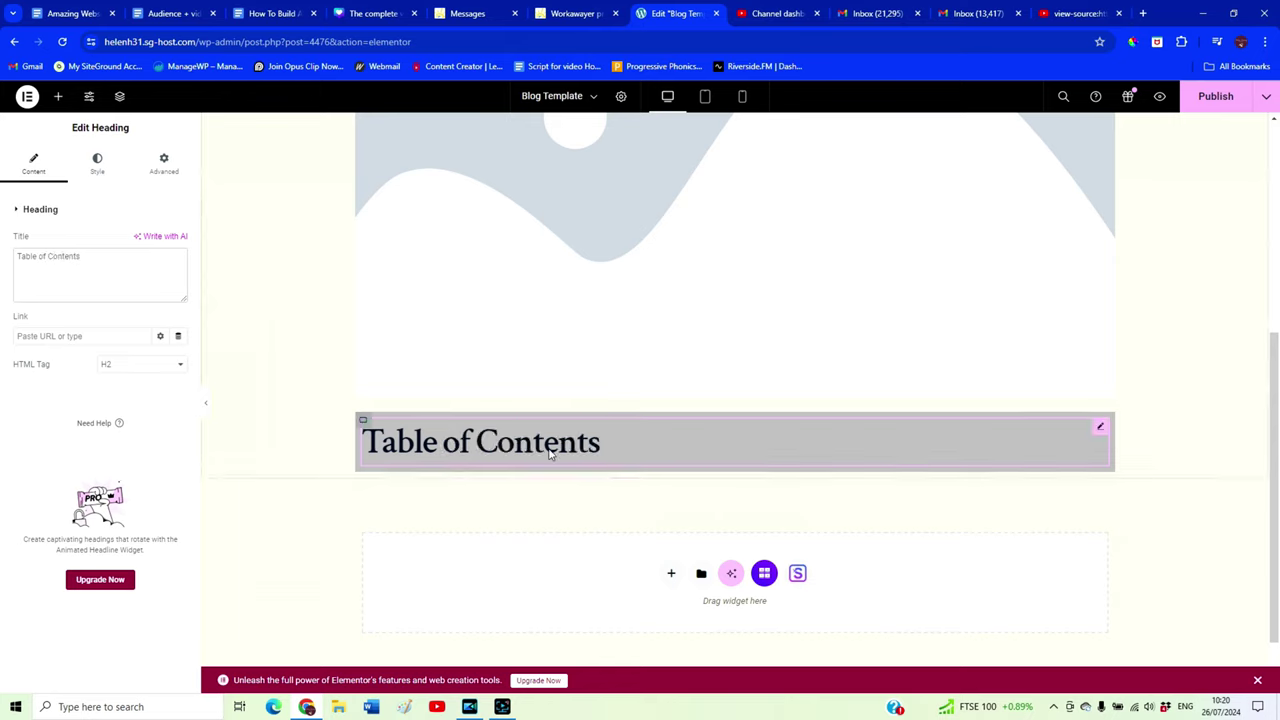
Add a Text Editor widget below the "Table of Contents" heading in the grey container
left_click(57, 97)
scroll(86, 410, "down", 3)
left_click_drag(65, 469, 483, 461)
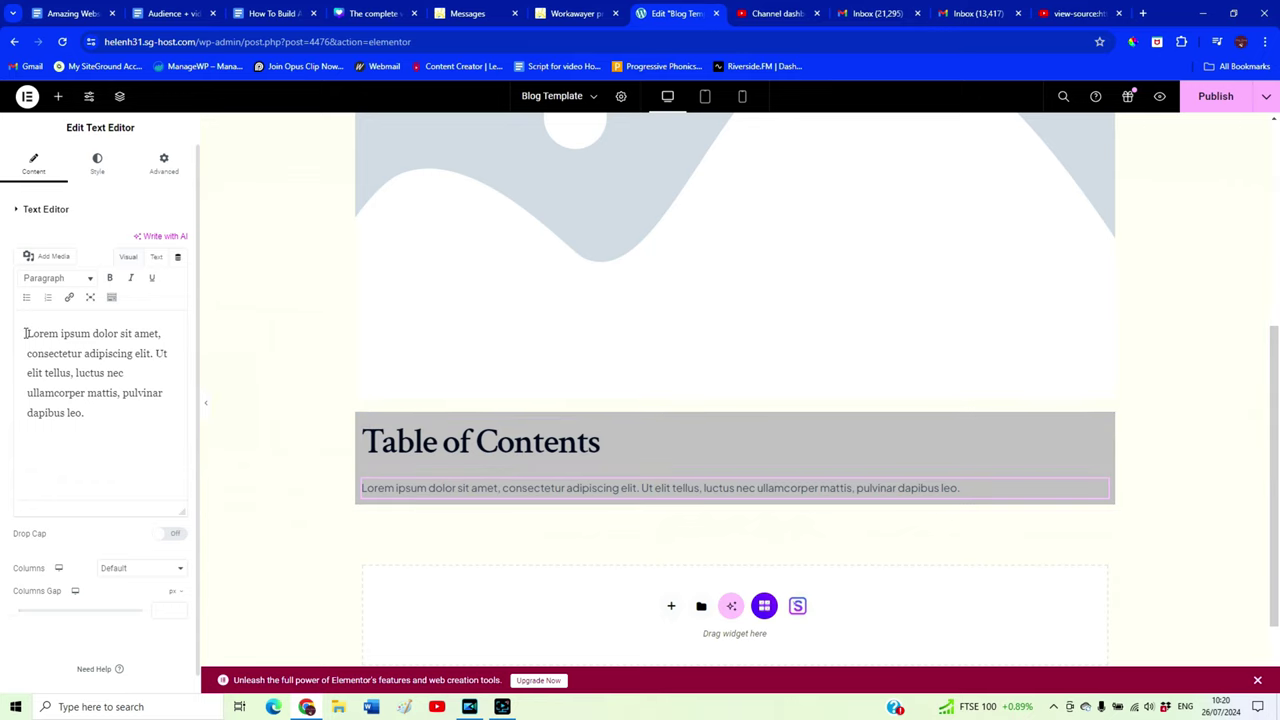
Replace the placeholder text under "Table of Contents" with a numbered list of "Introduction" and "Section 2"
left_click_drag(25, 333, 107, 432)
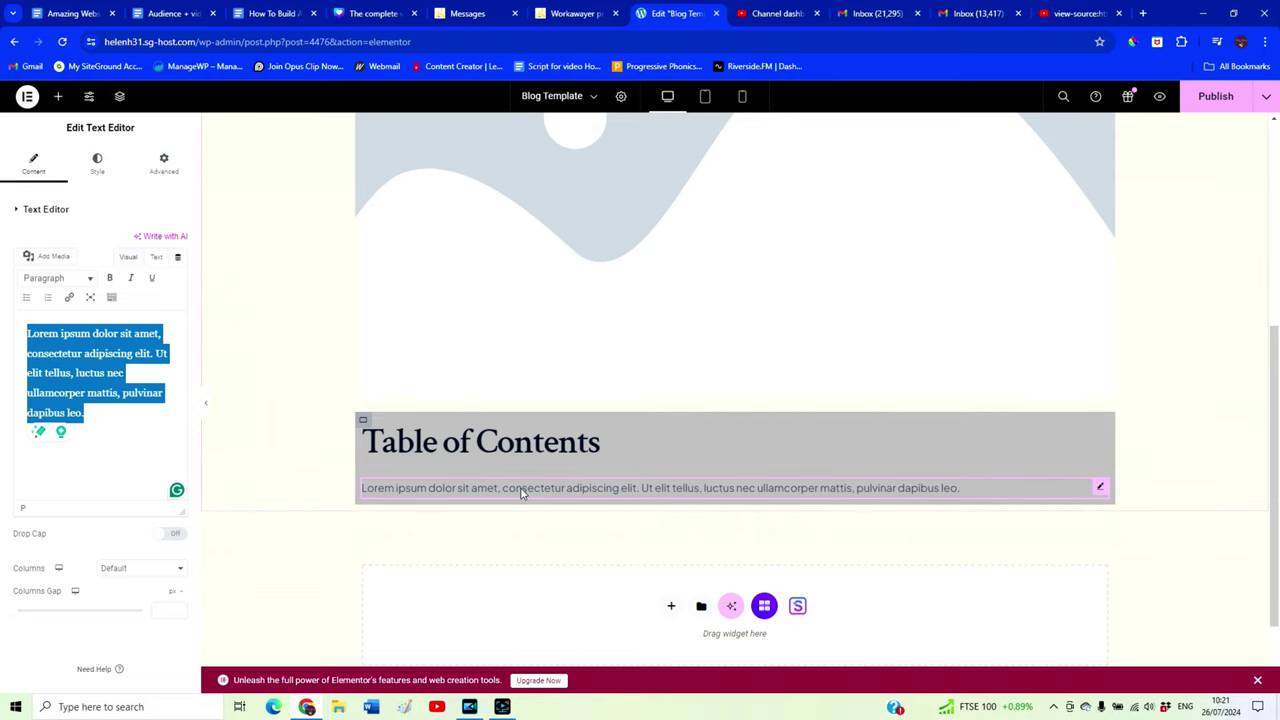
scroll(600, 470, "down", 2)
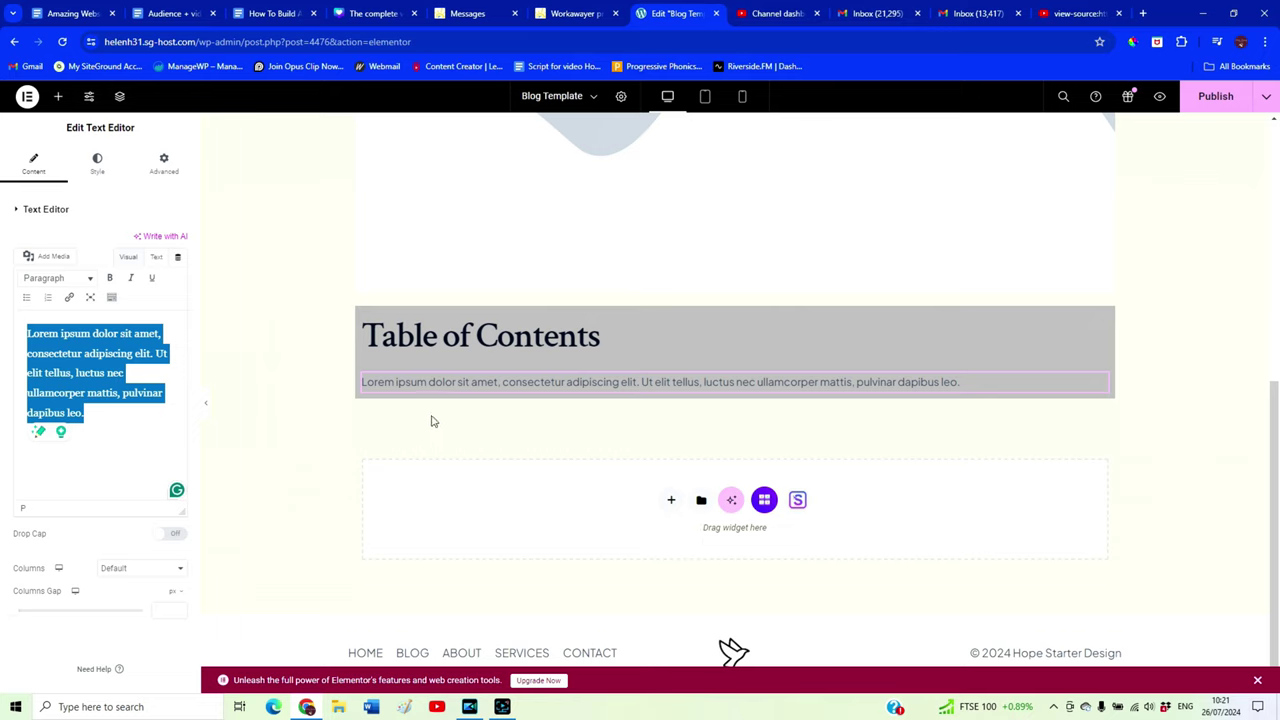
left_click(102, 419)
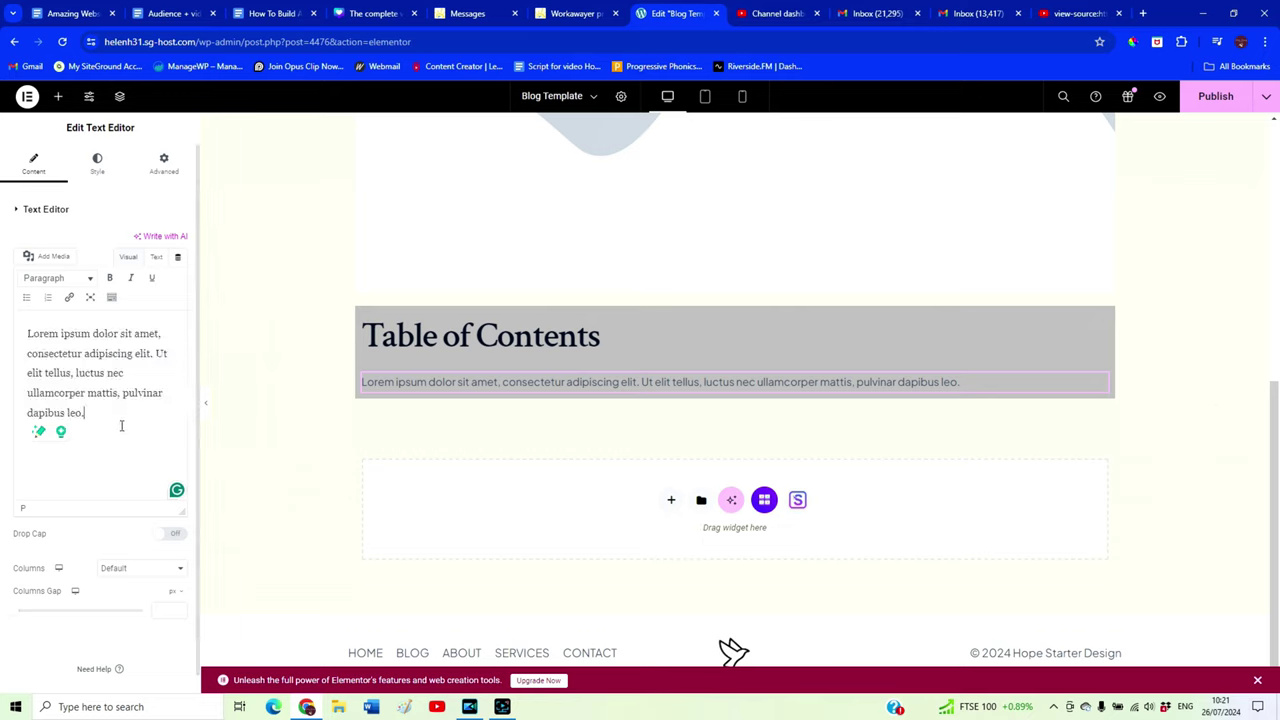
left_click_drag(96, 416, 24, 331)
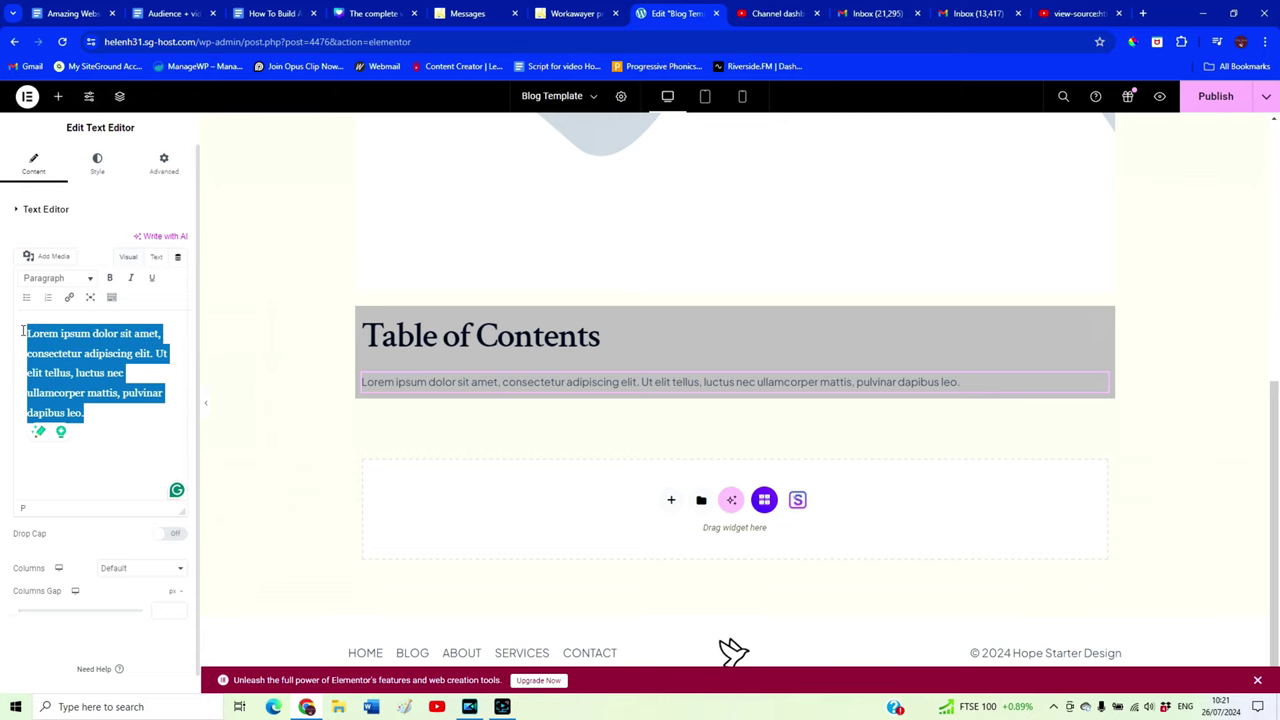
key("BackSpace")
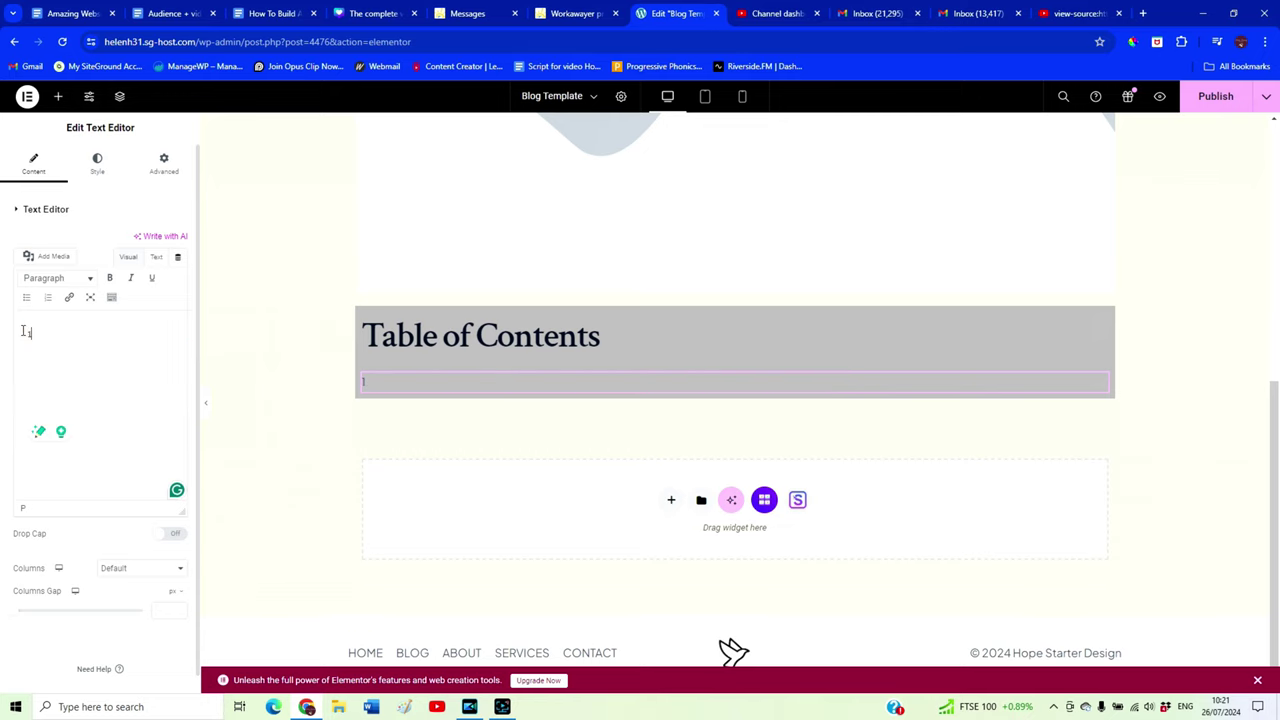
type("1. Introduction")
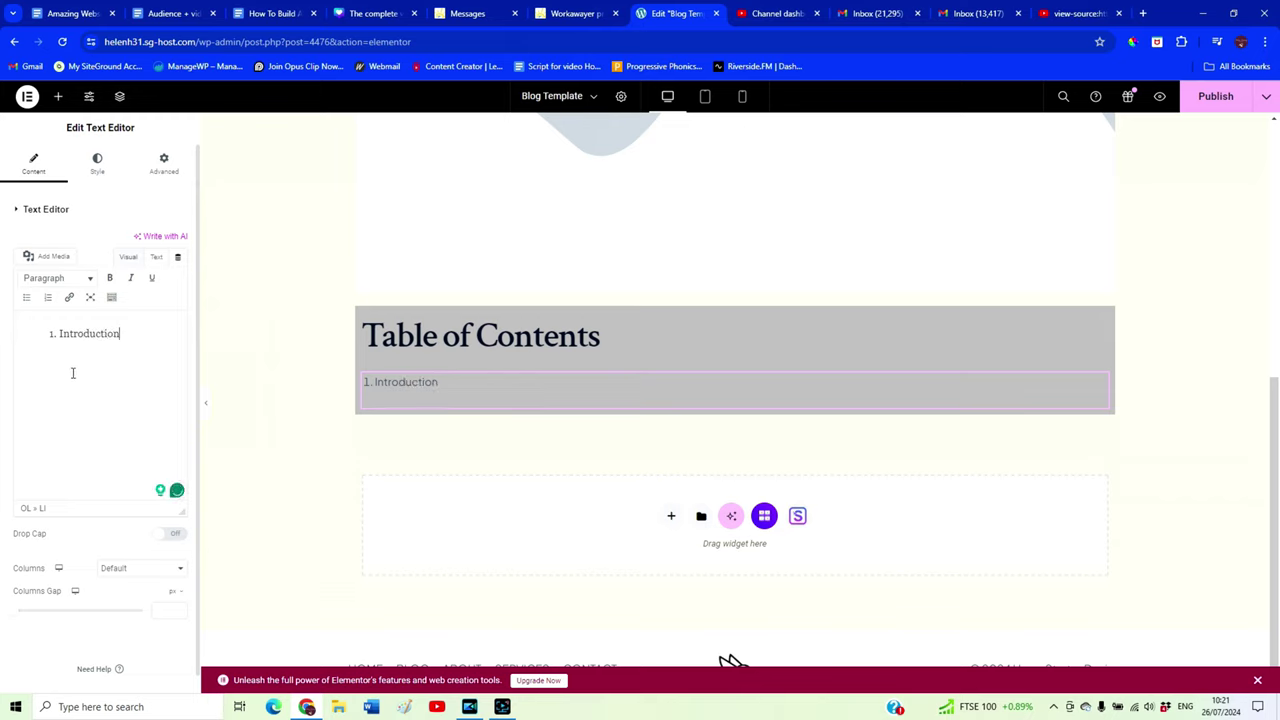
key("Return")
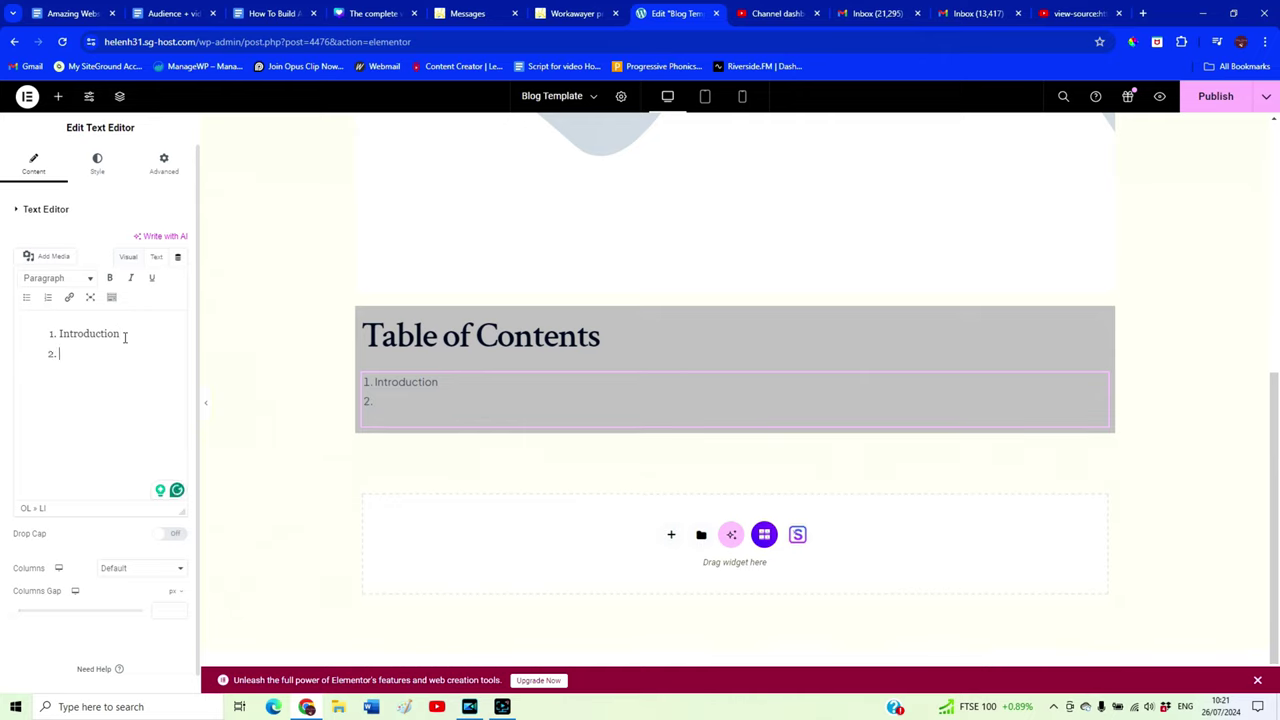
type("Section 2")
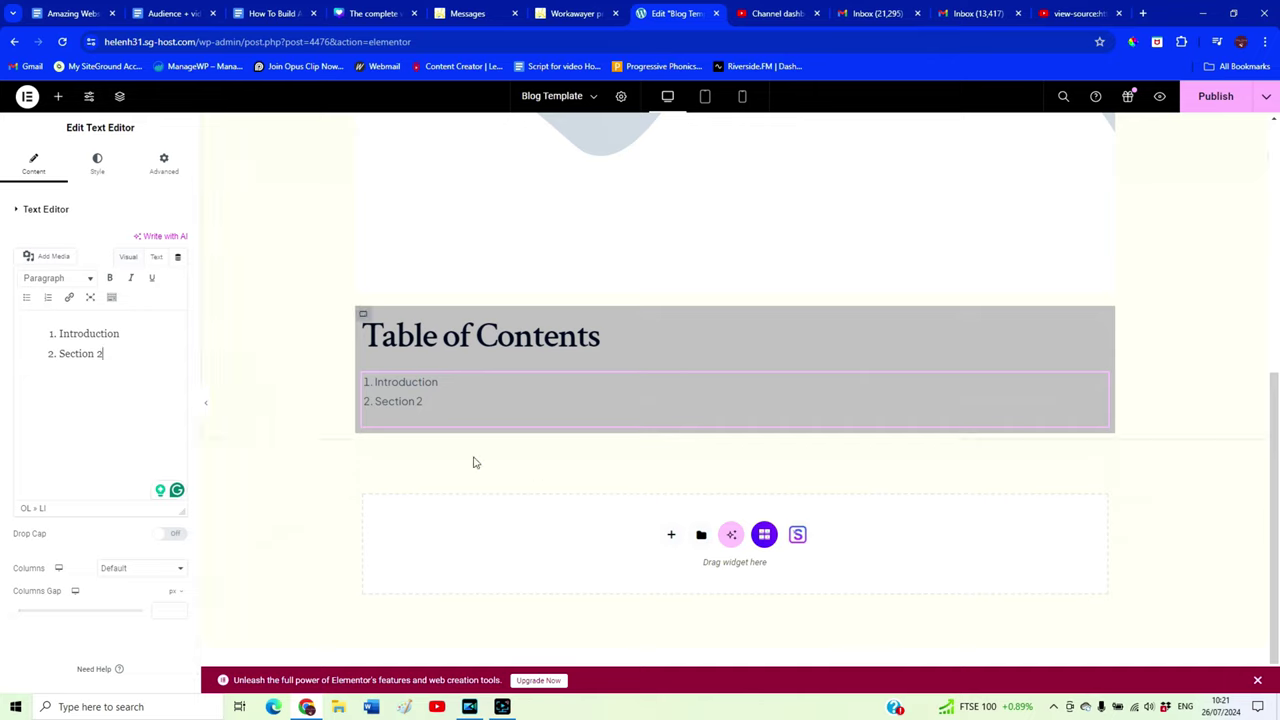
Add a nested container below the grey Table of Contents box and place a Heading widget inside it
left_click(58, 96)
left_click(58, 253)
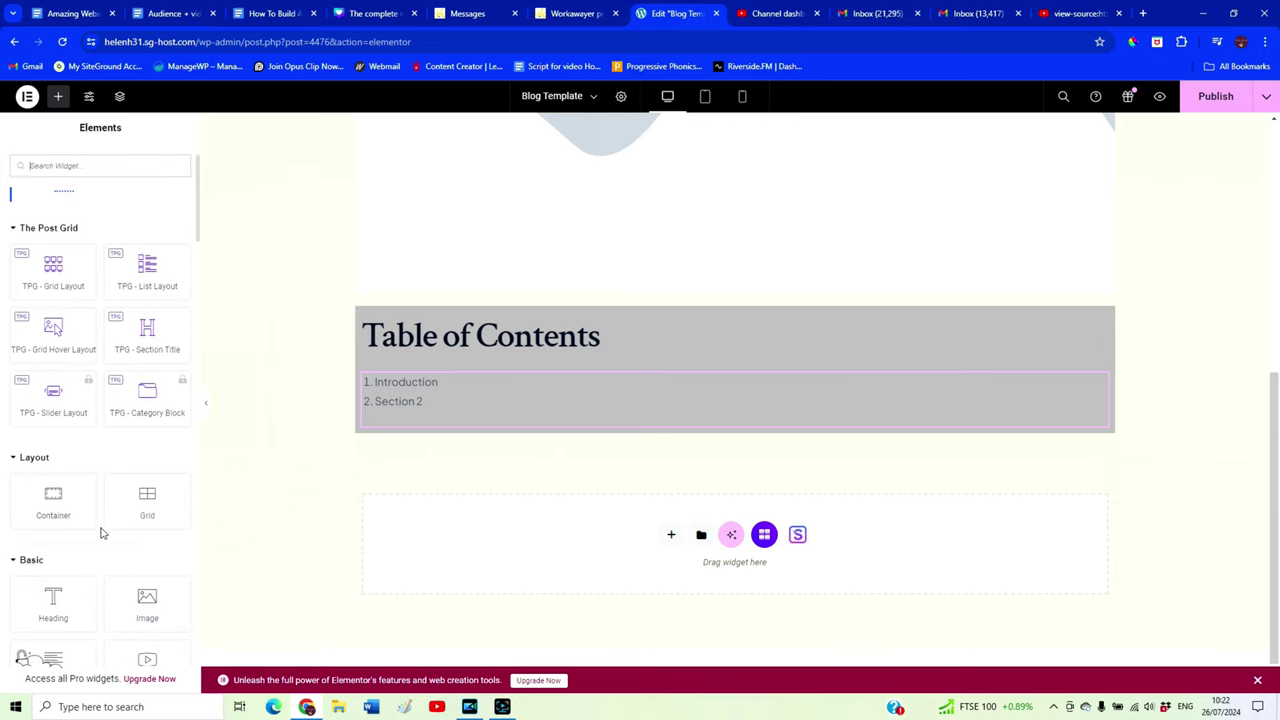
left_click_drag(45, 505, 620, 435)
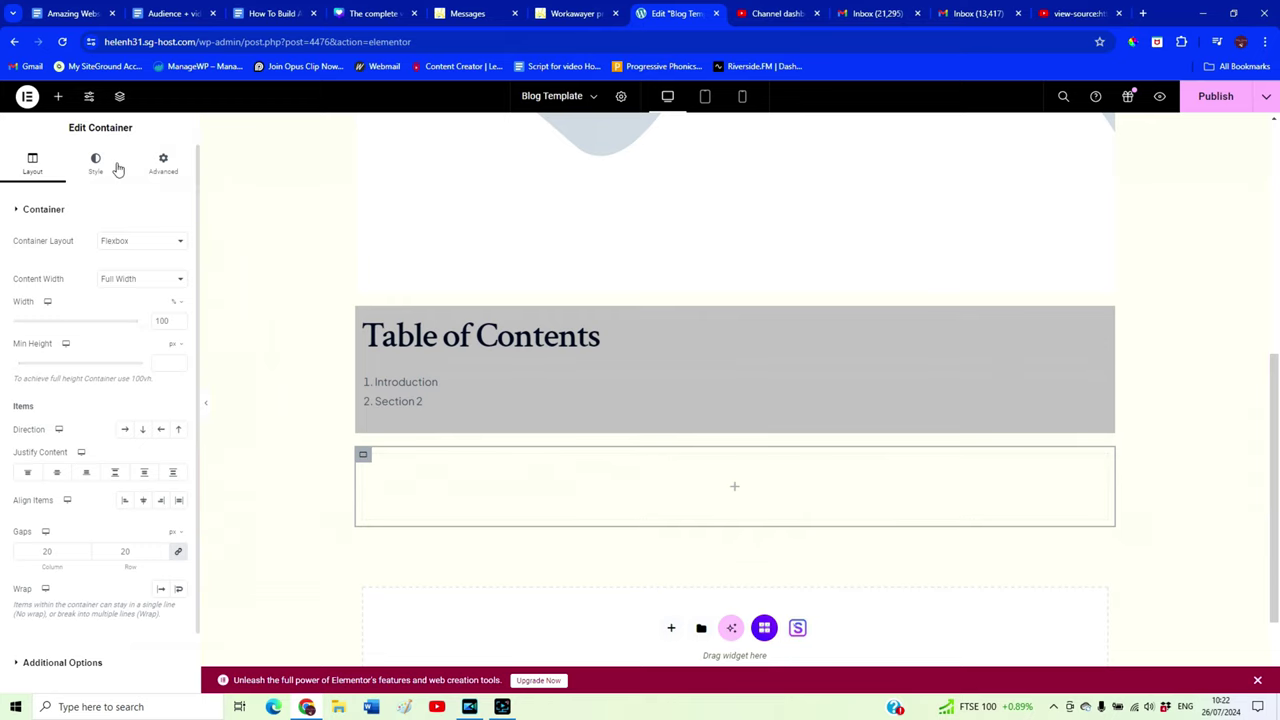
left_click(58, 96)
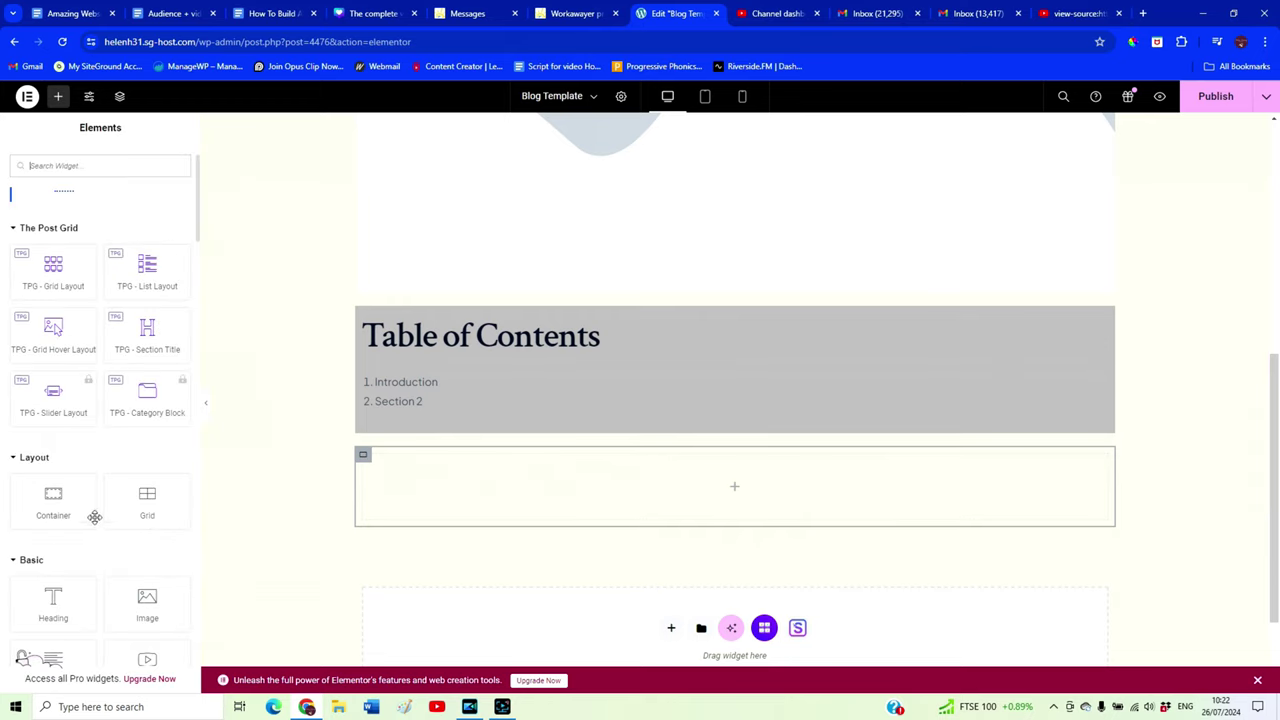
left_click_drag(50, 600, 517, 483)
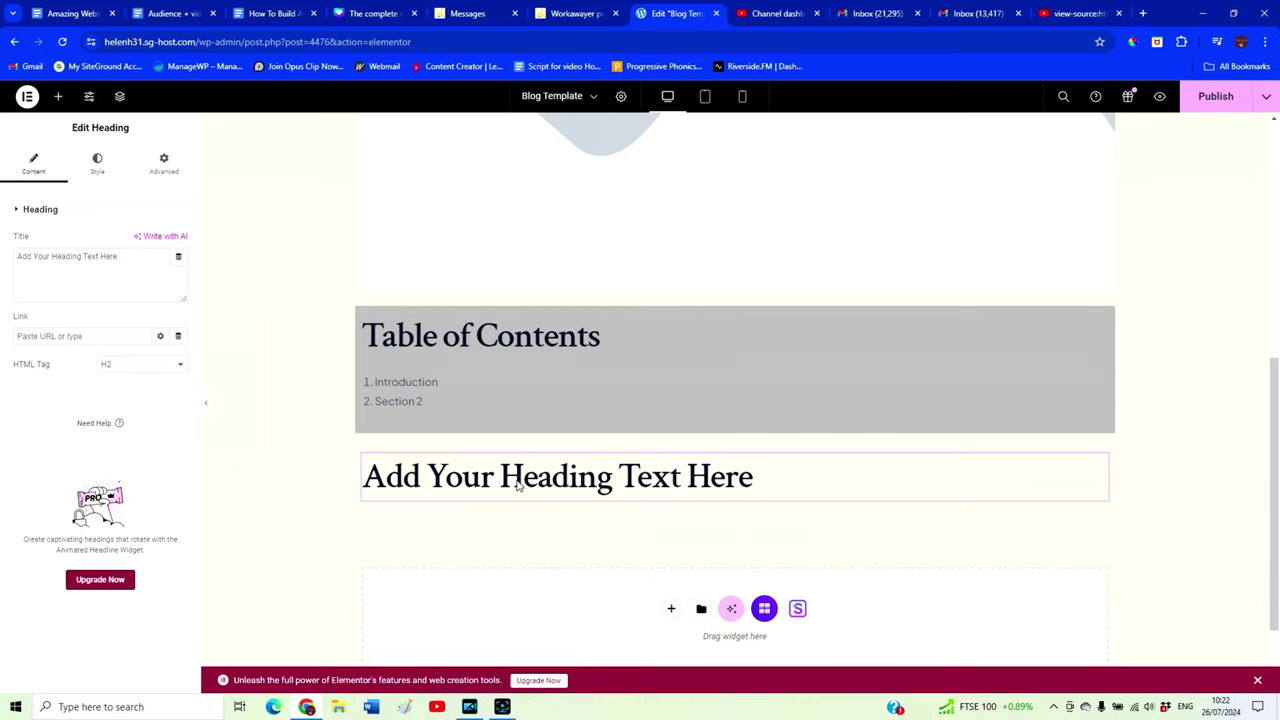
left_click(143, 366)
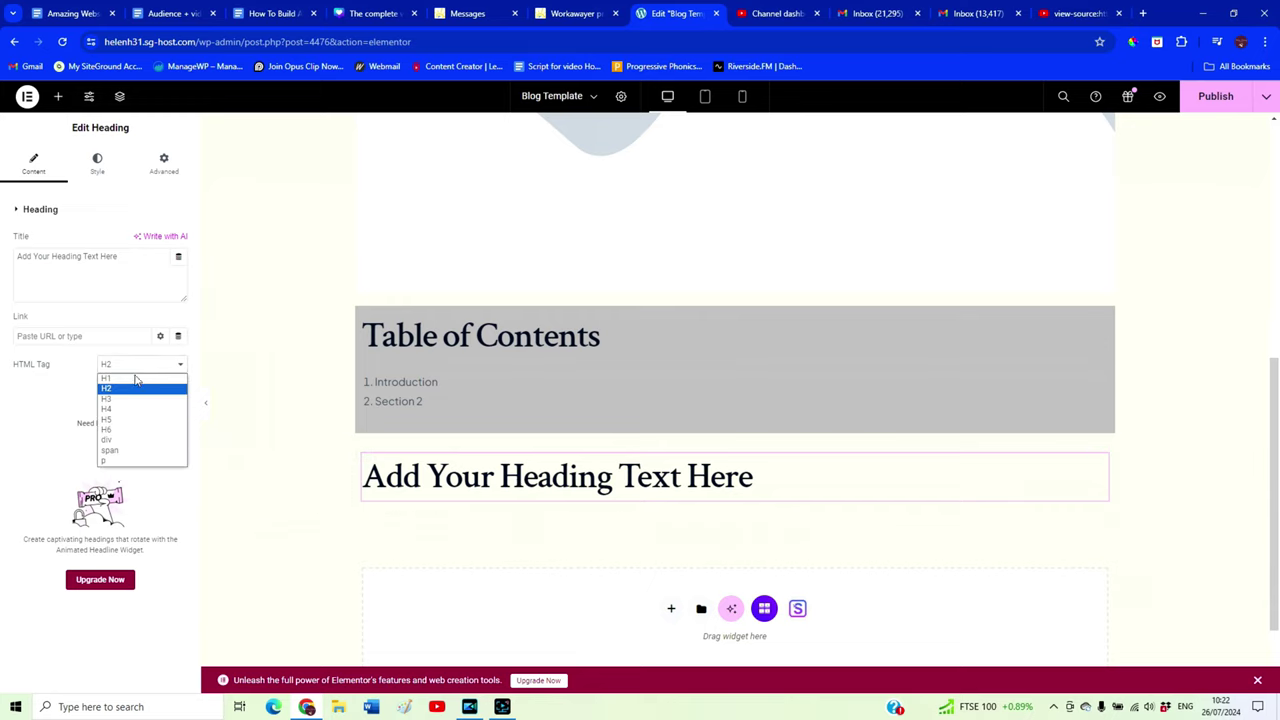
left_click(116, 400)
left_click(174, 366)
left_click(147, 389)
Set the HTML tag of the template's main "Heading" title above the placeholder image to H1
scroll(517, 463, "up", 10)
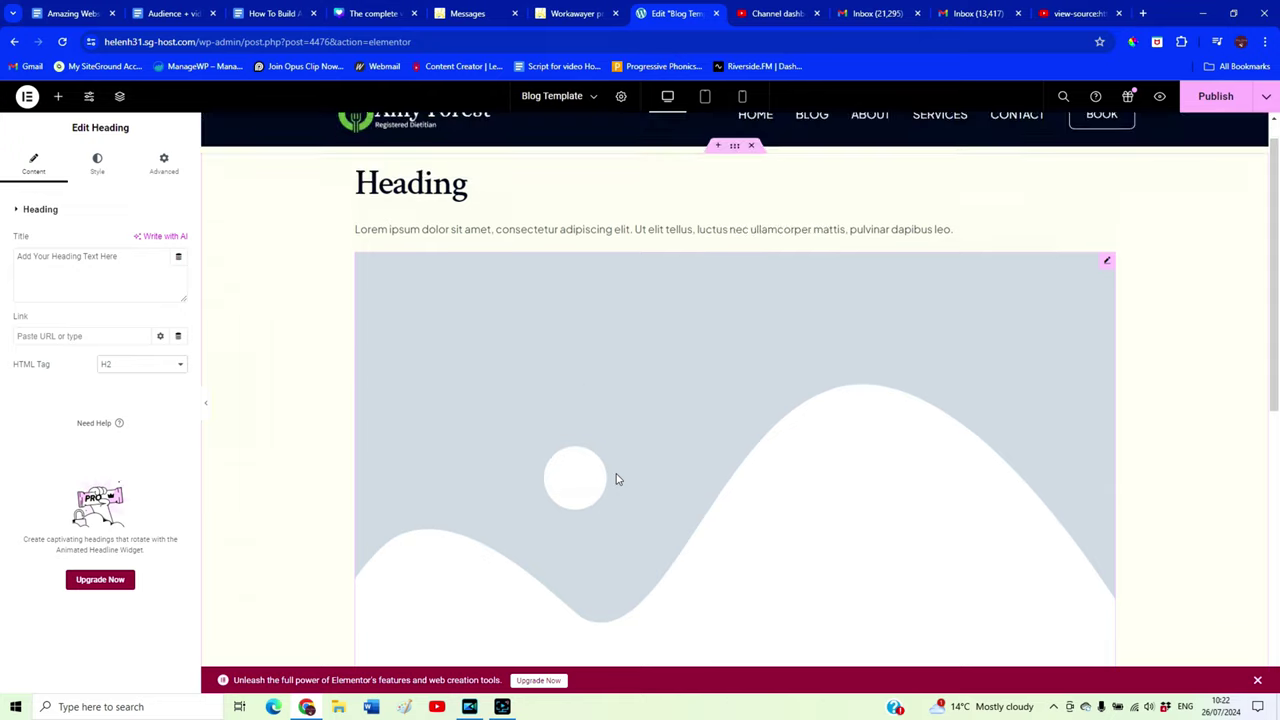
left_click(468, 214)
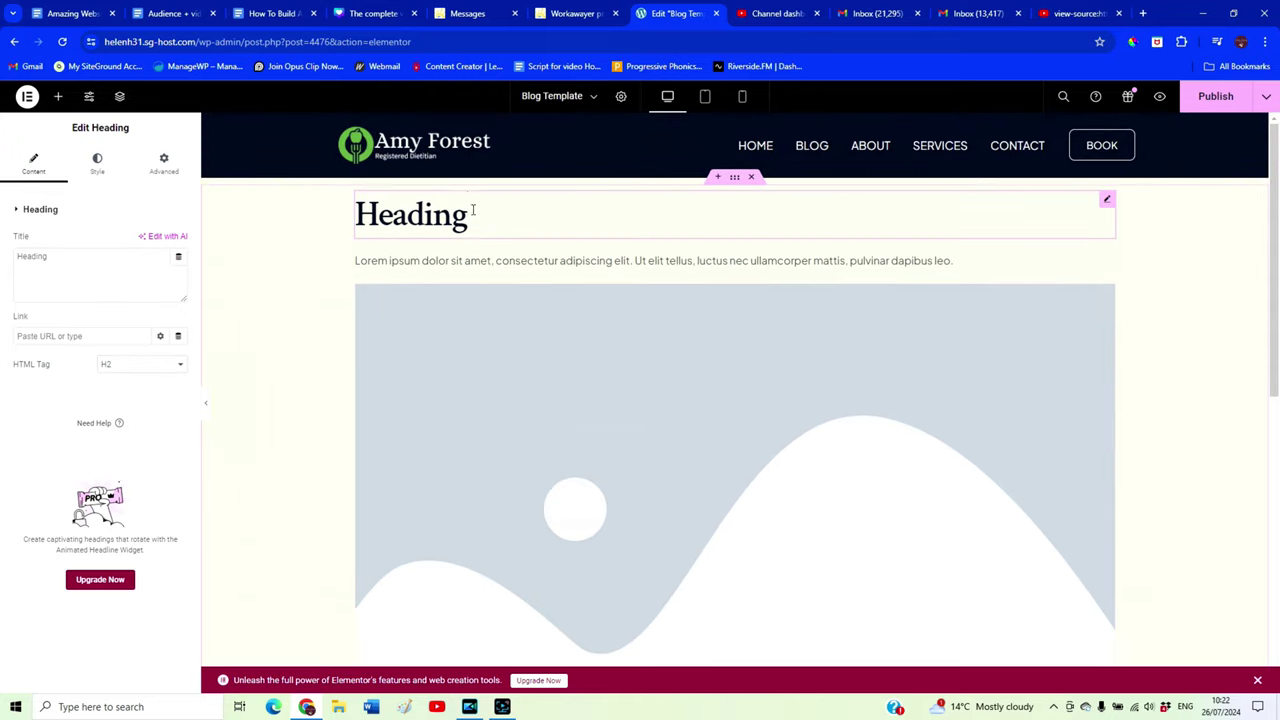
left_click(152, 366)
left_click(130, 382)
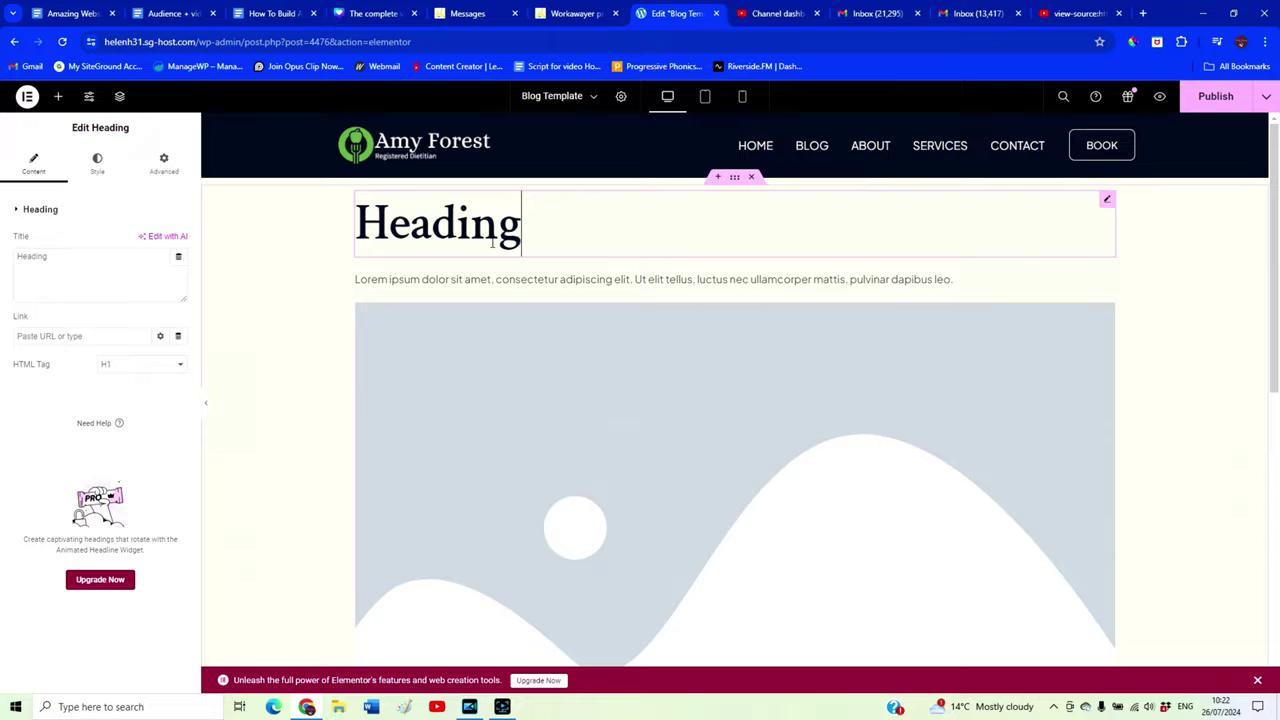
Replace the text of the H2 heading below the Table of Contents box with "1. Introduction"
scroll(532, 400, "down", 6)
left_click(421, 457)
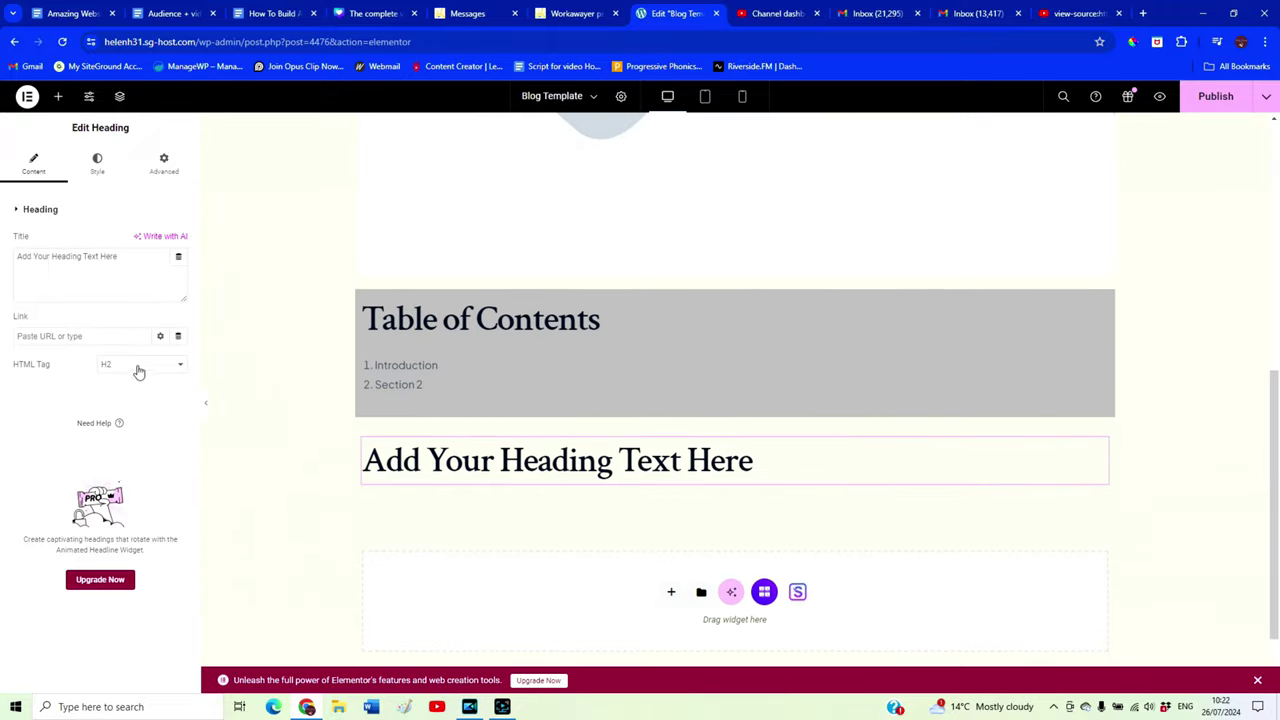
scroll(640, 506, "down", 1)
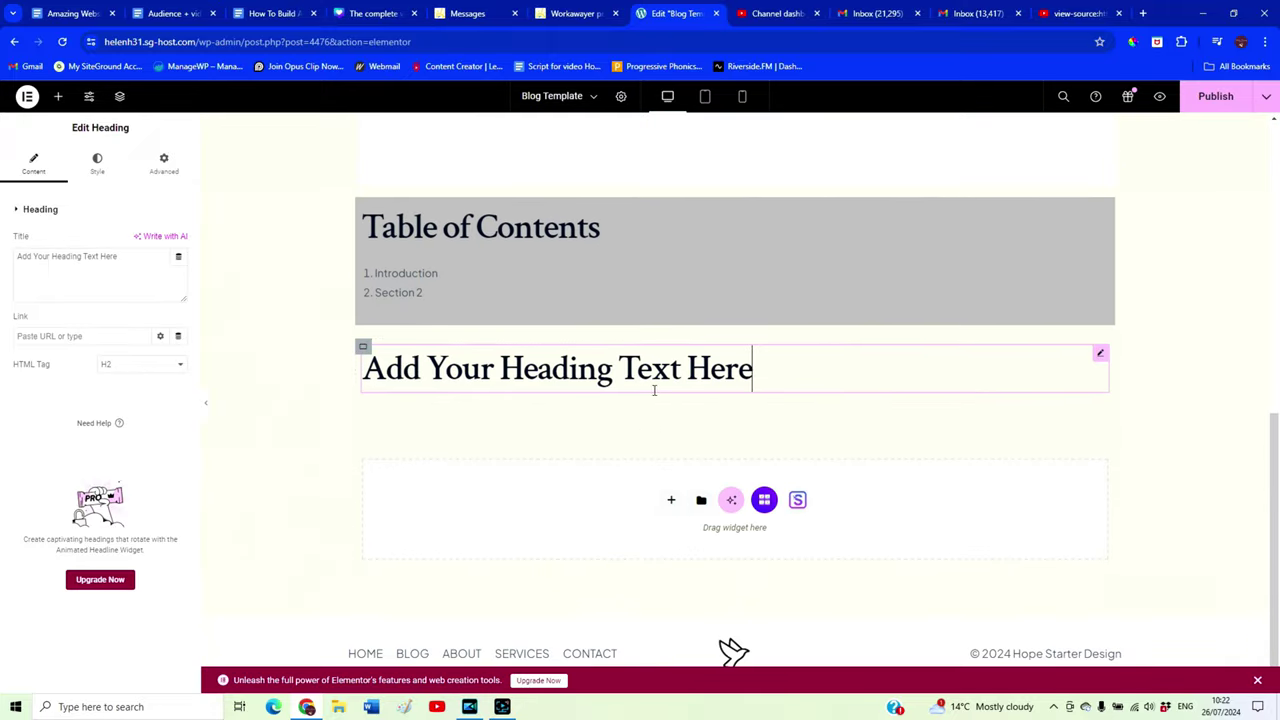
left_click(159, 374)
left_click(160, 370)
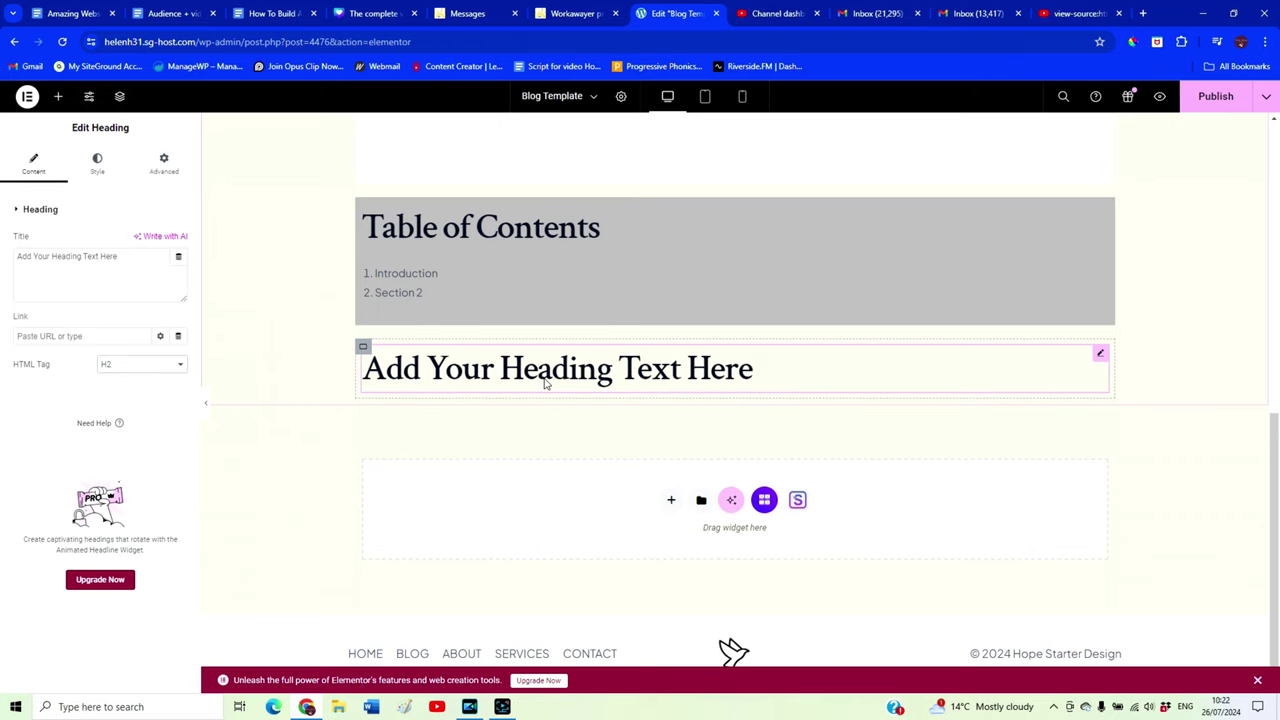
left_click(647, 385)
left_click_drag(364, 368, 779, 405)
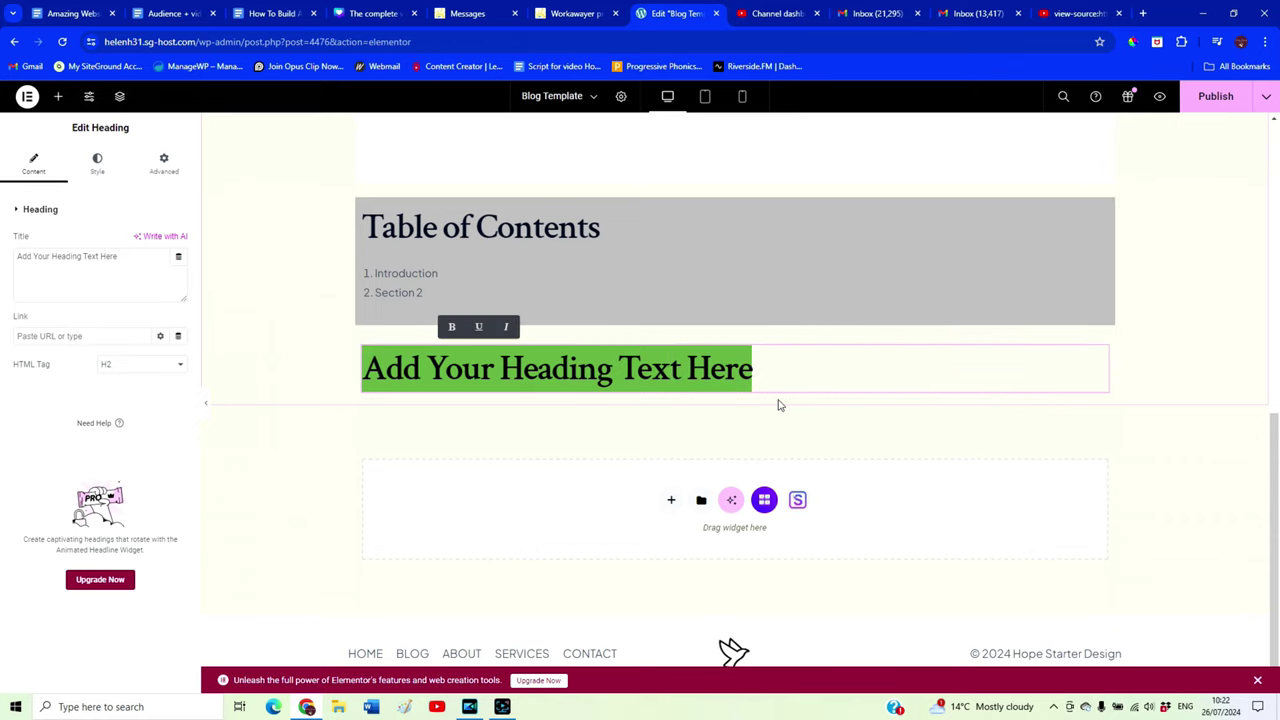
type("1l=")
key("BackSpace")
key("BackSpace")
type(". Introd")
type("c")
key("BackSpace")
type("uction")
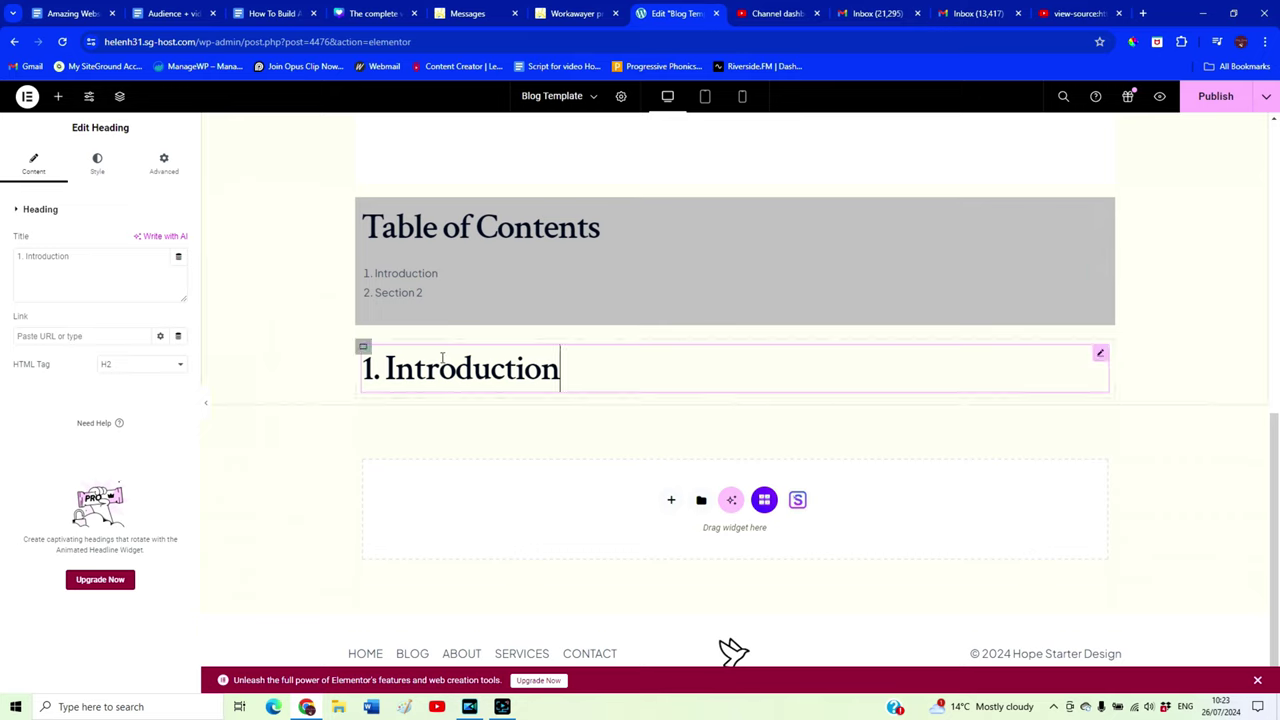
Link the "Introduction" entry in the Table of Contents list to #introduction
left_click(438, 274)
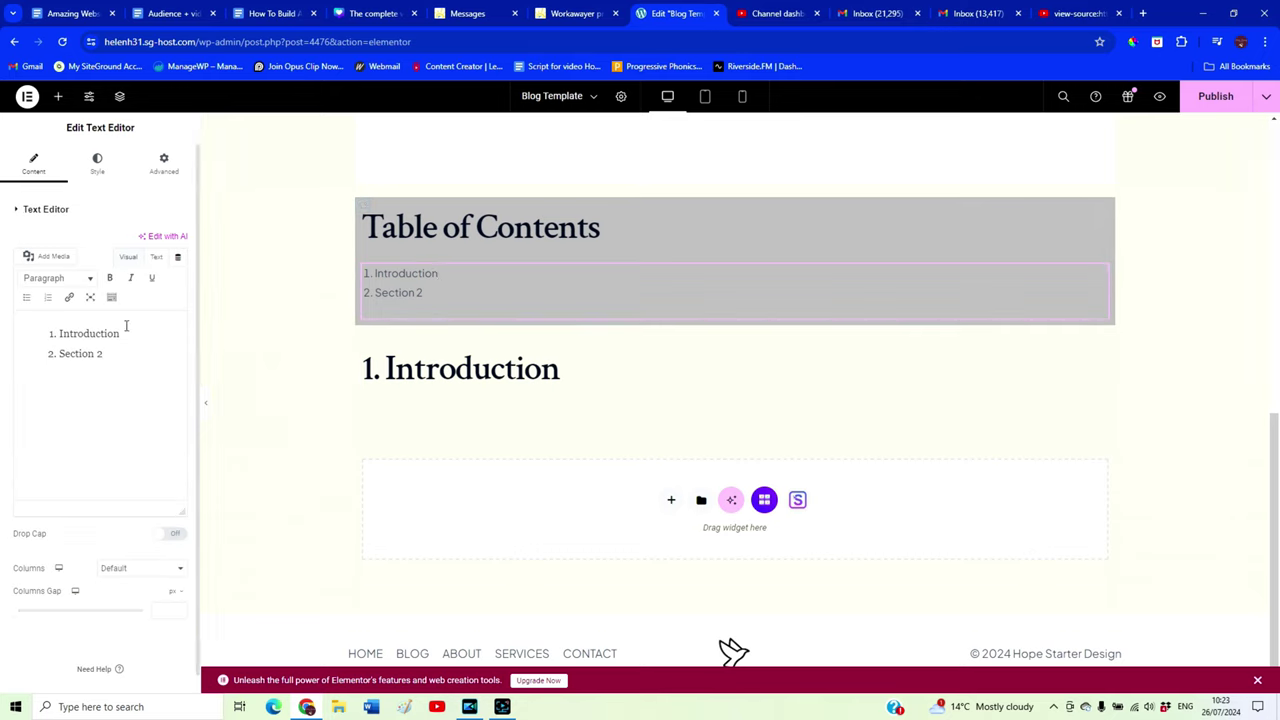
double_click(104, 334)
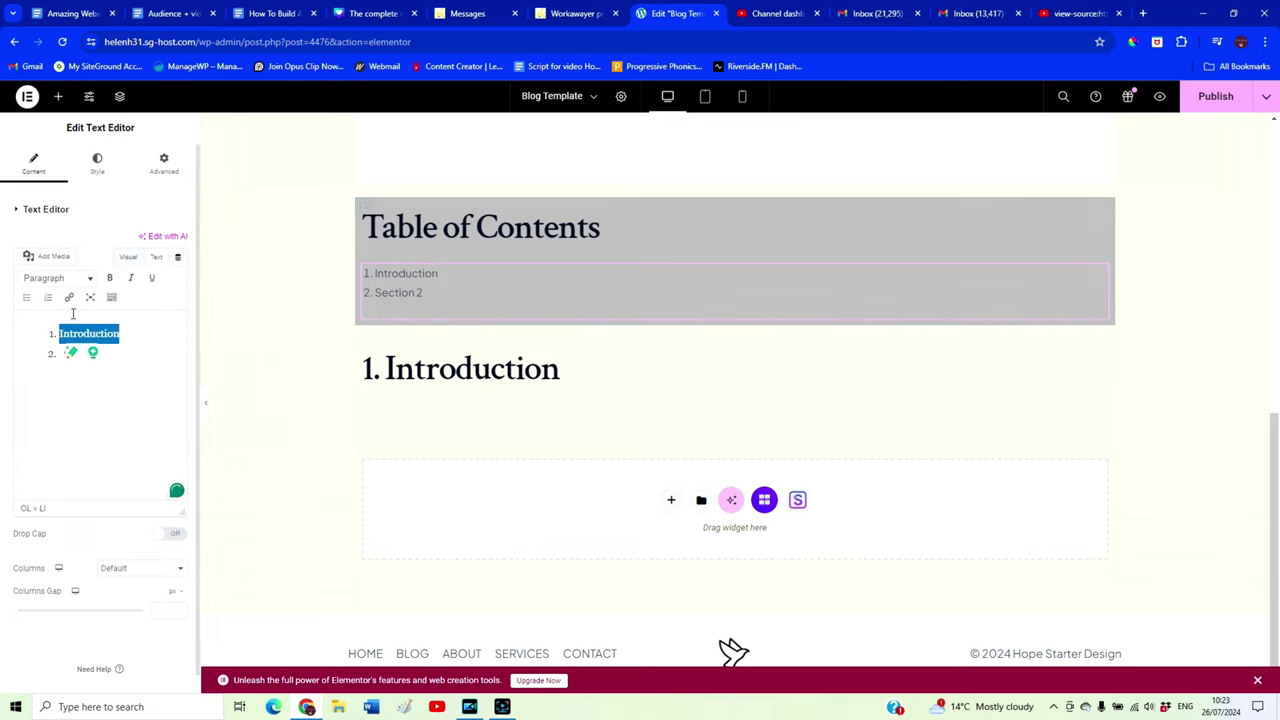
left_click(70, 298)
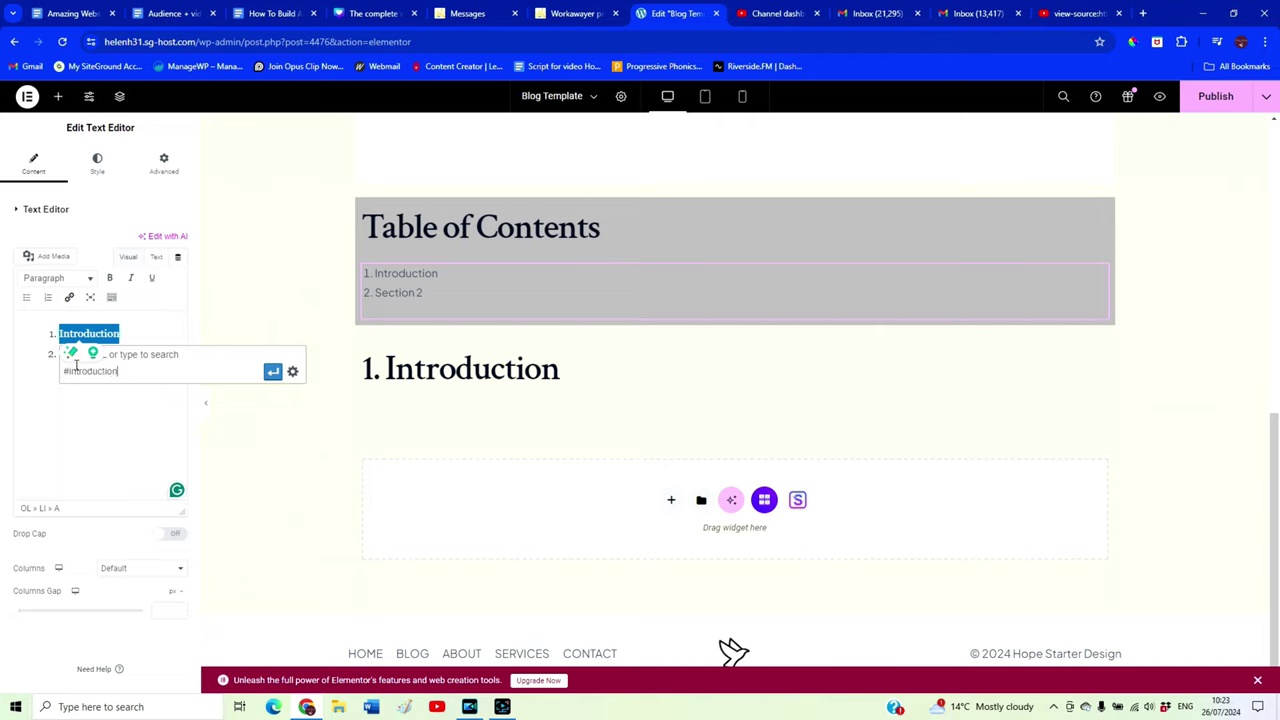
left_click(272, 371)
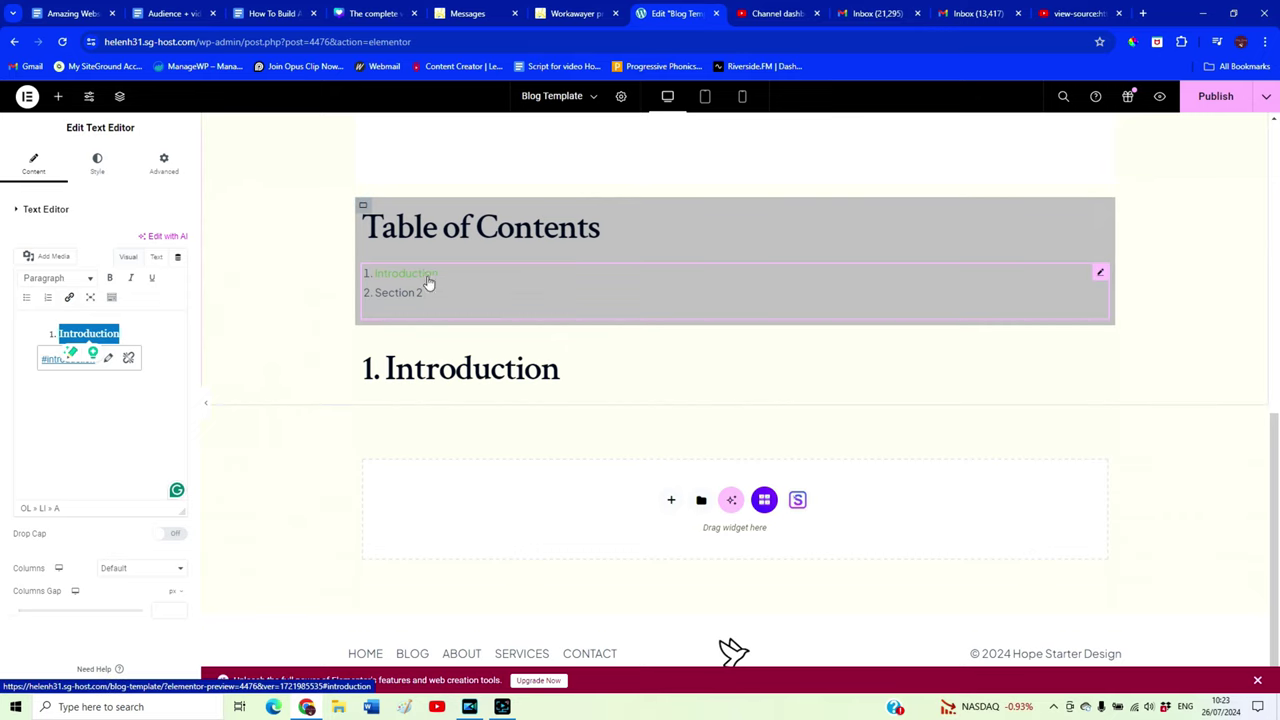
Find the Menu Anchor widget and place it directly above the "1. Introduction" heading
left_click(561, 372)
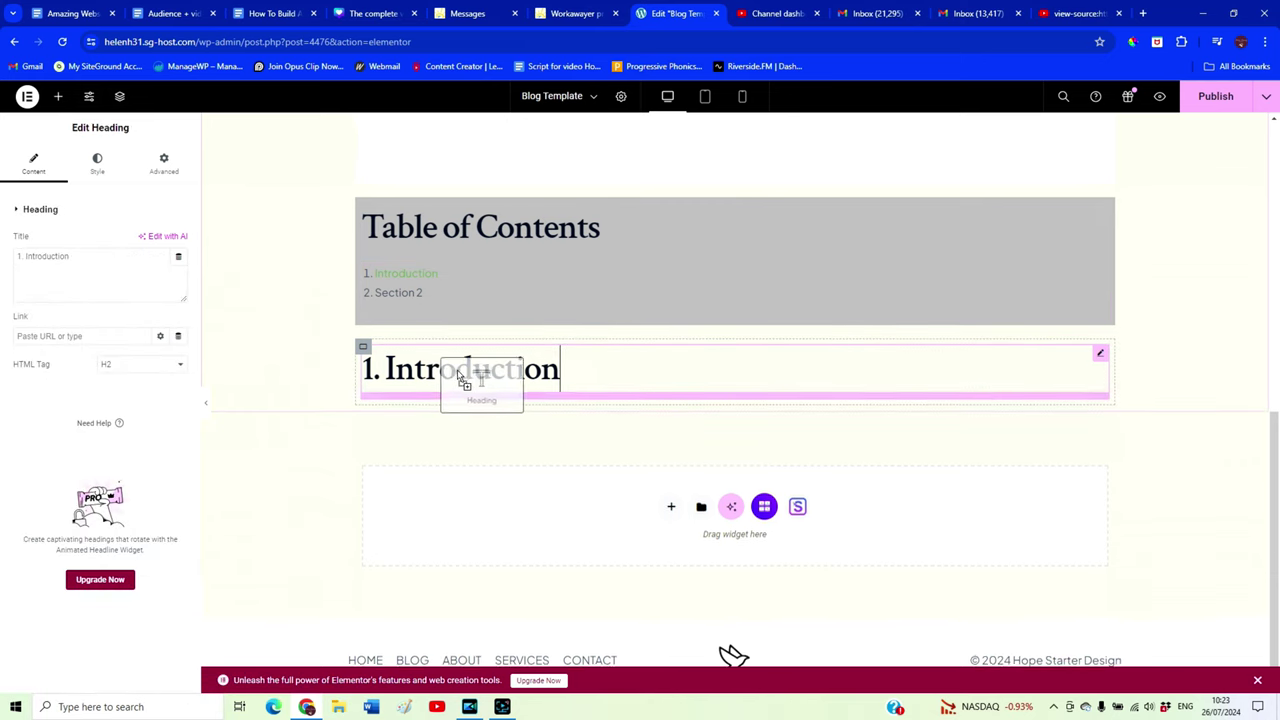
left_click(59, 98)
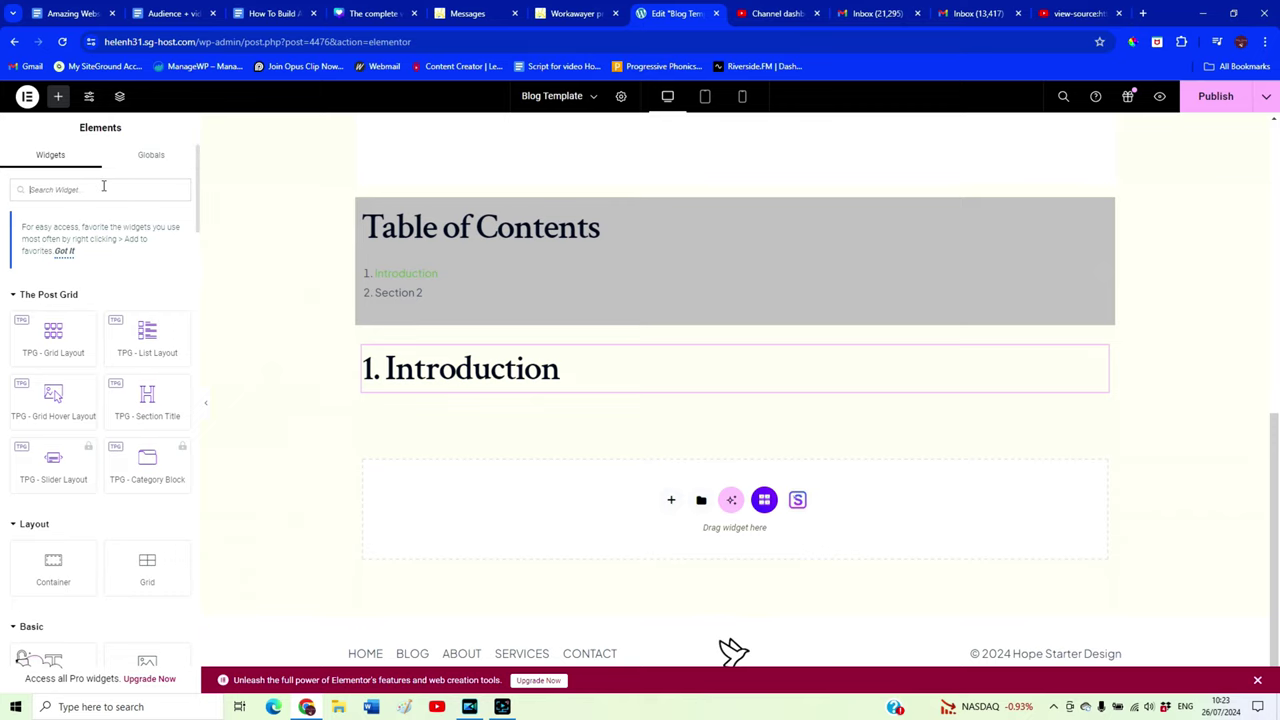
type("menu")
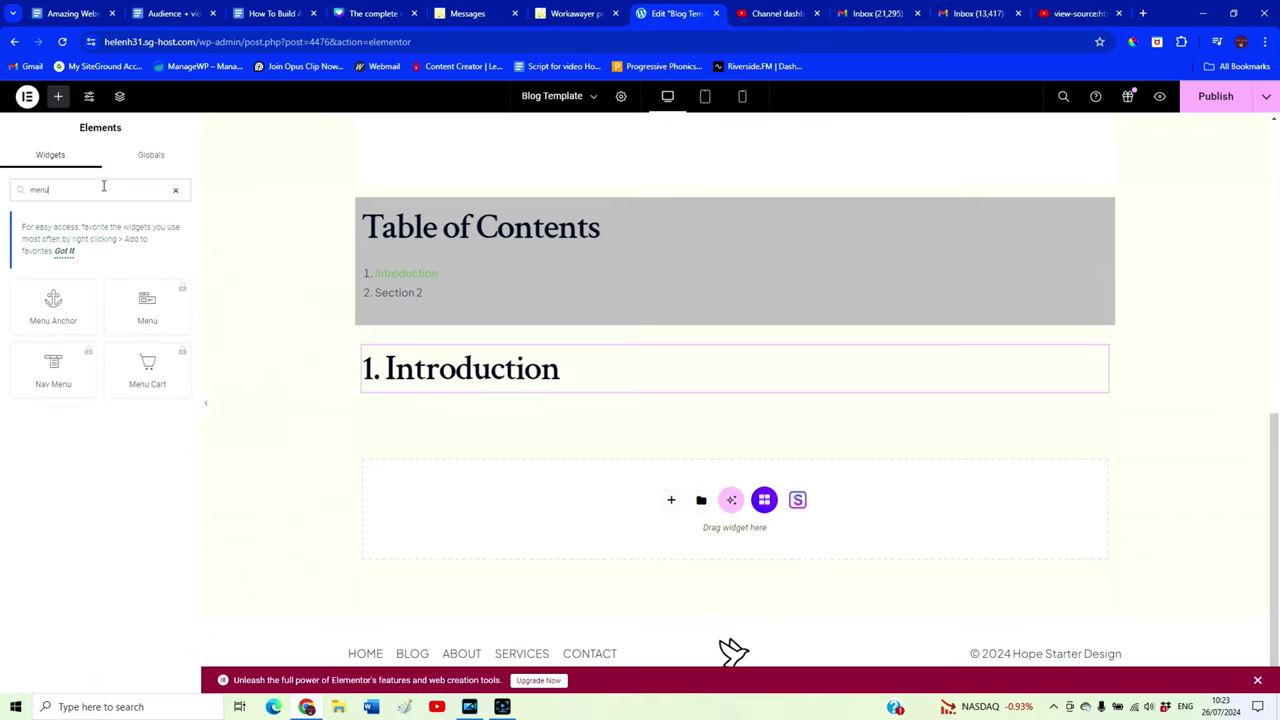
left_click_drag(53, 305, 579, 366)
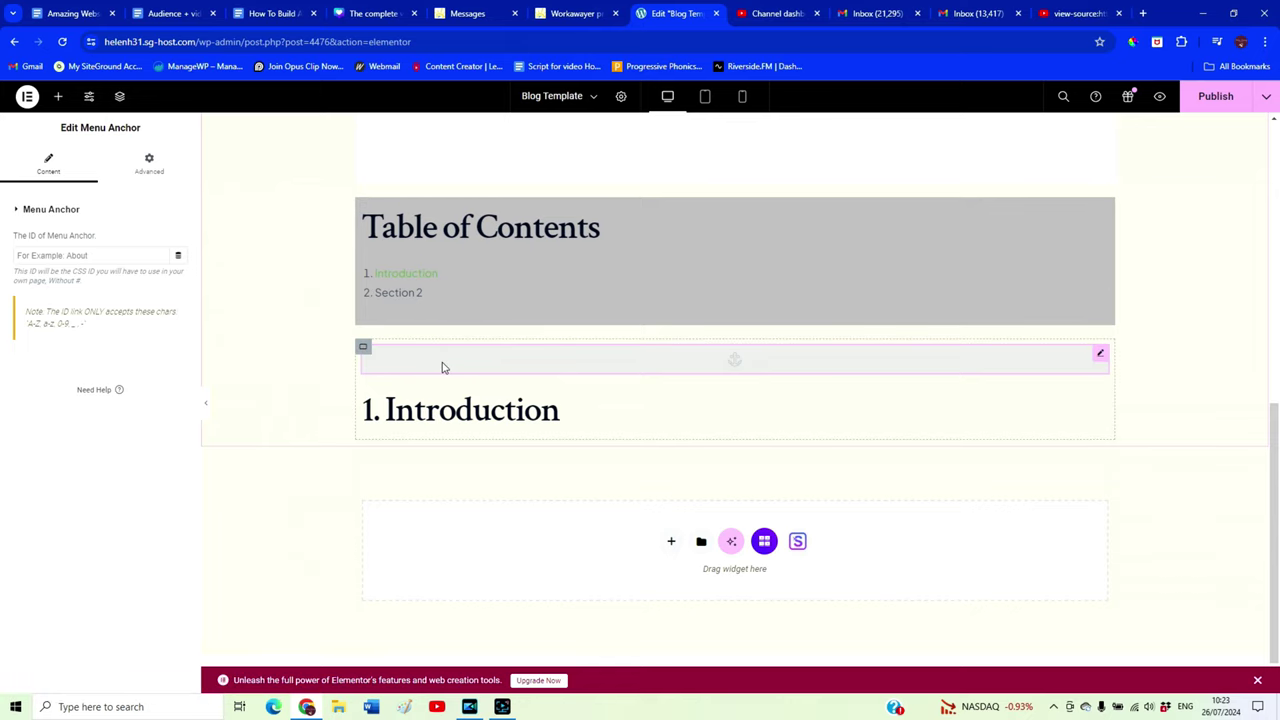
Set the Menu Anchor's ID to "#introduction" and publish the template
left_click(45, 257)
type("introduction")
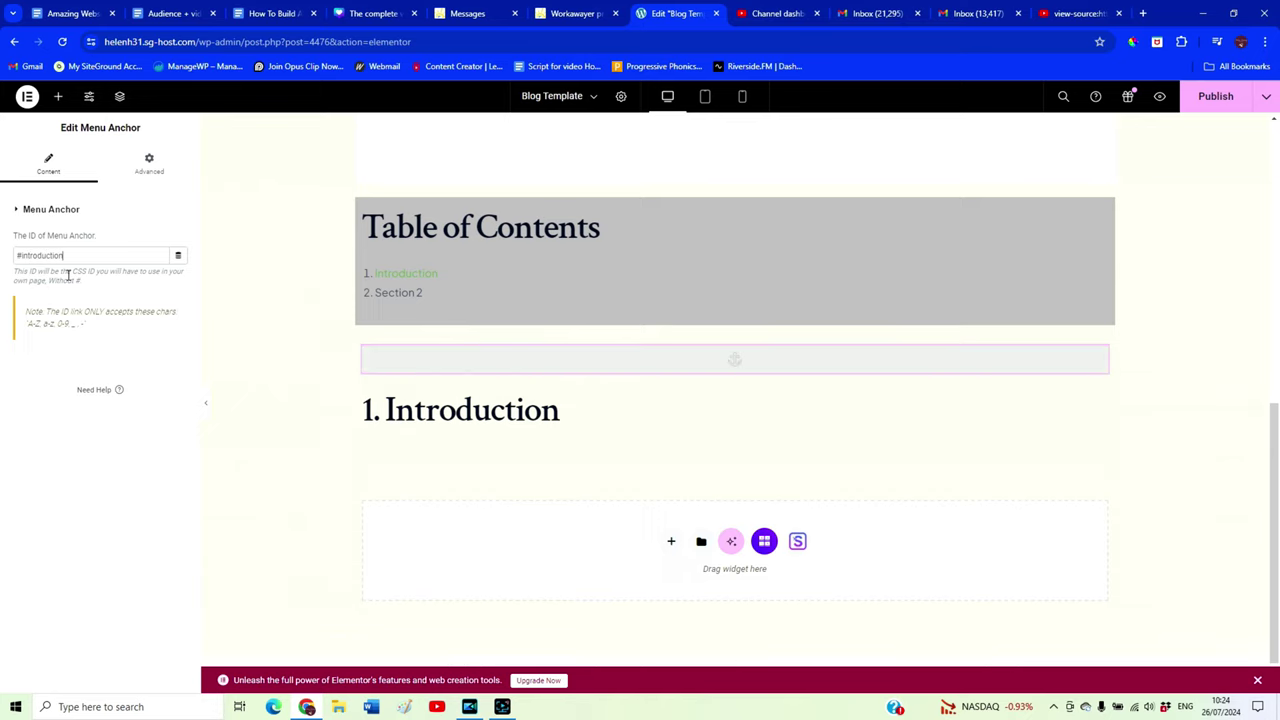
left_click(1218, 96)
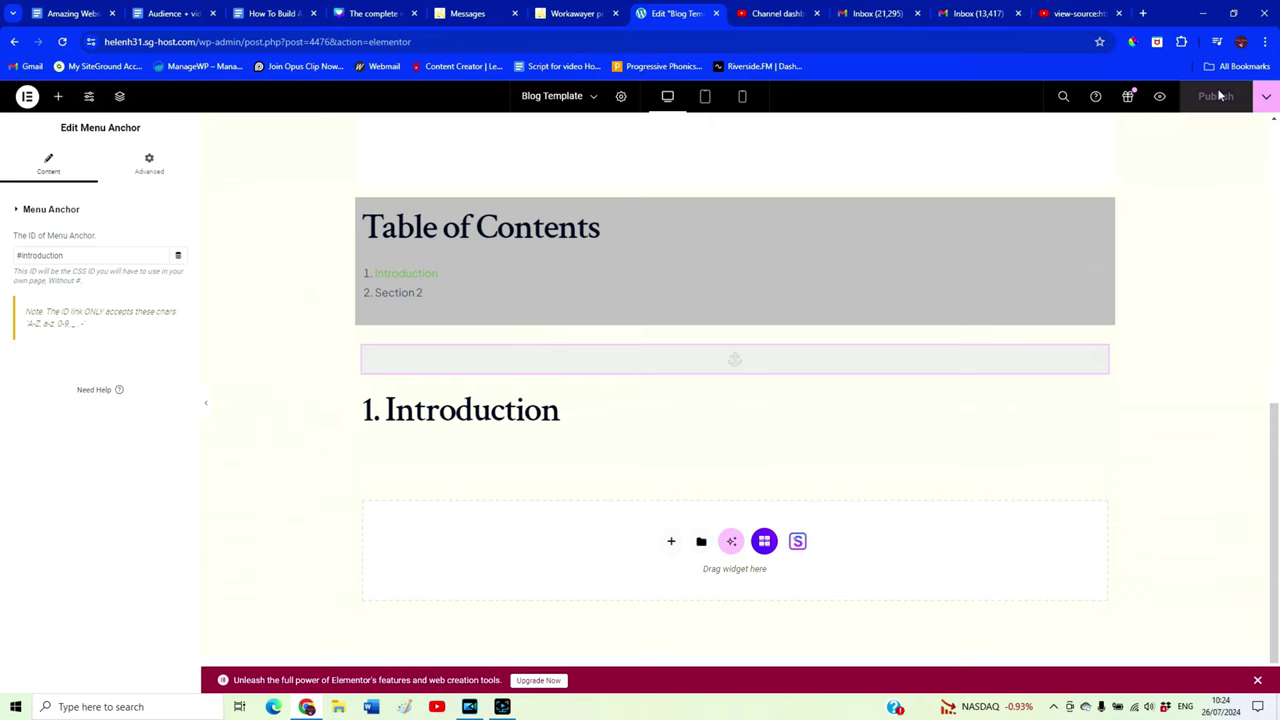
Preview the published template and test the "Introduction" link in the Table of Contents
left_click(1159, 96)
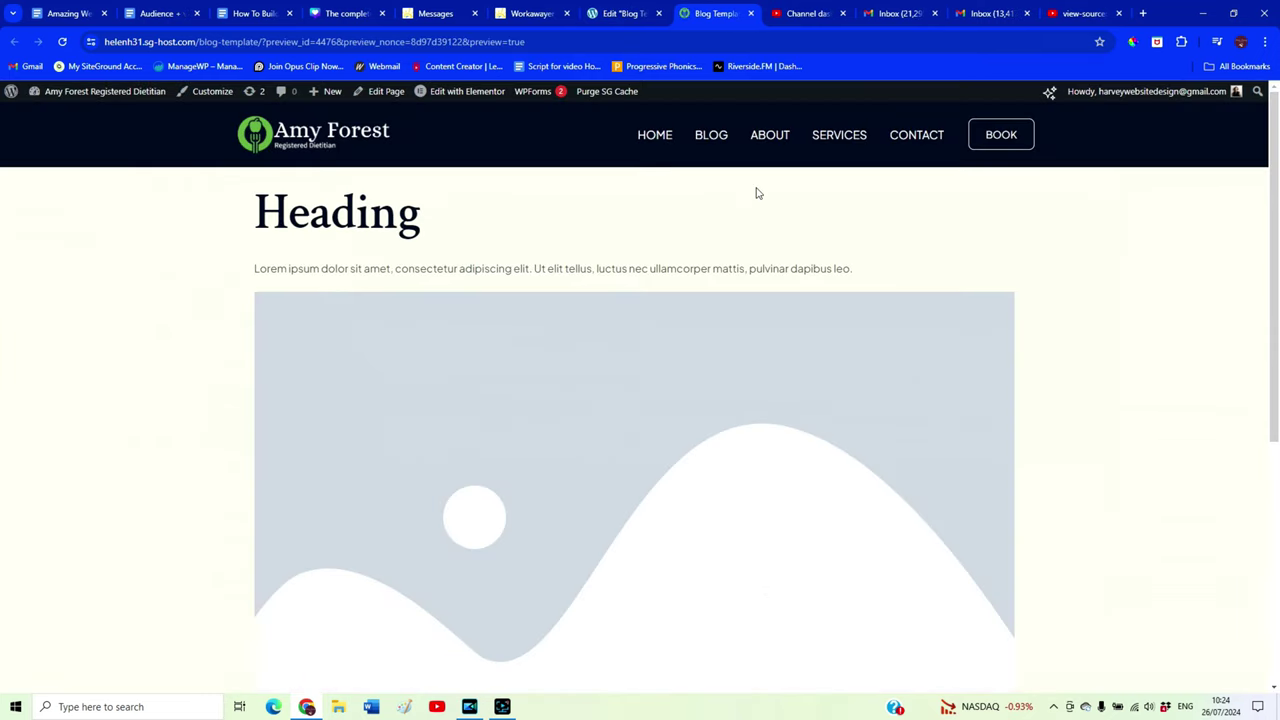
scroll(975, 341, "down", 5)
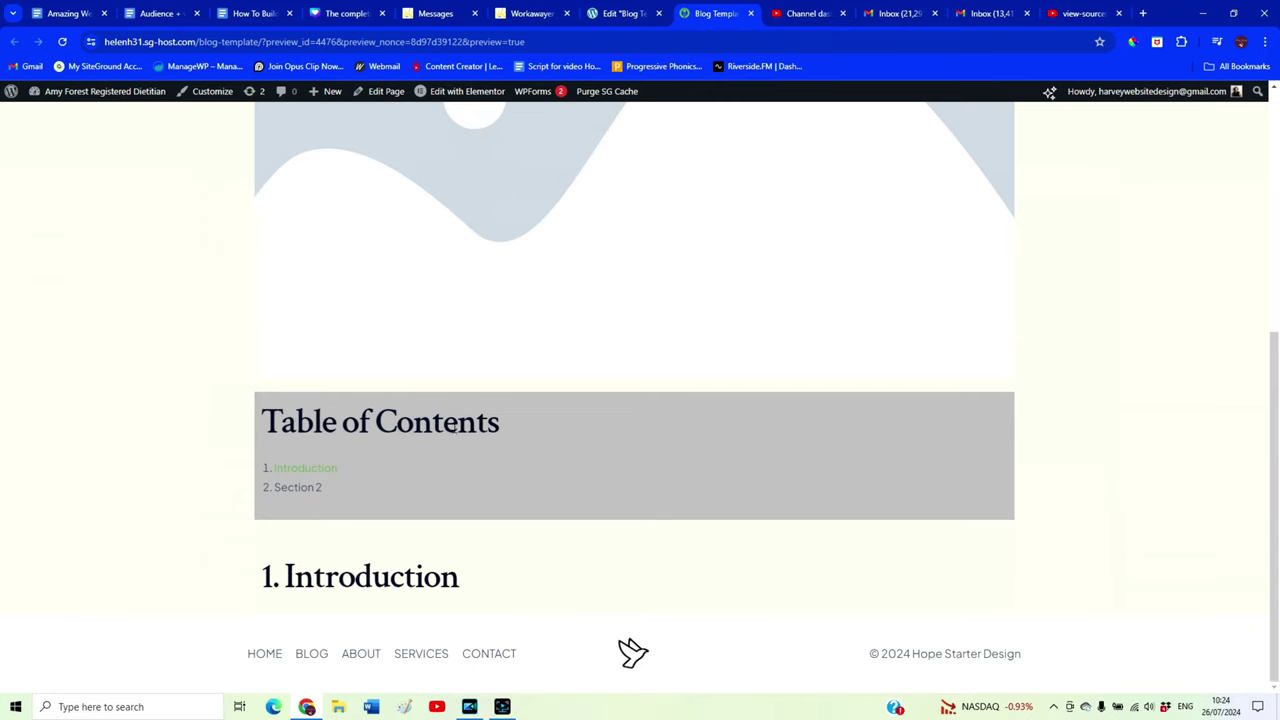
scroll(628, 477, "up", 1)
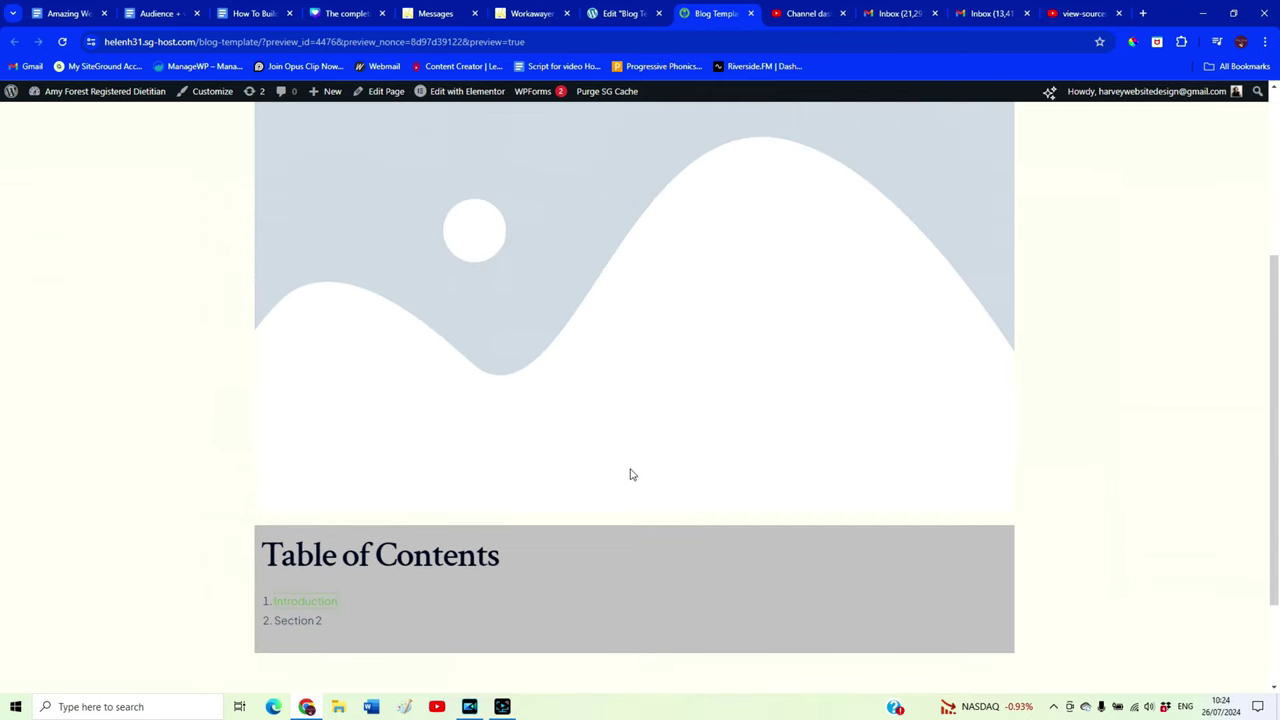
left_click(280, 609)
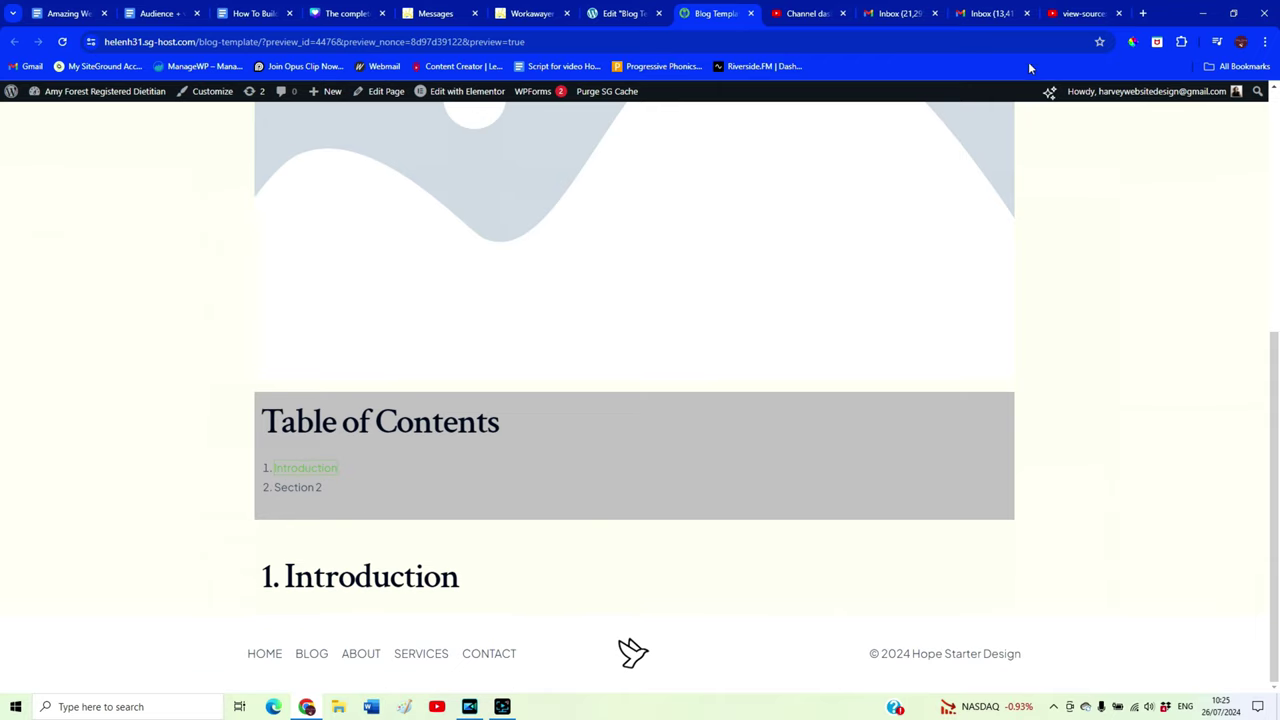
Return to the template editor and add a Text Editor widget below the "1. Introduction" heading
left_click(604, 15)
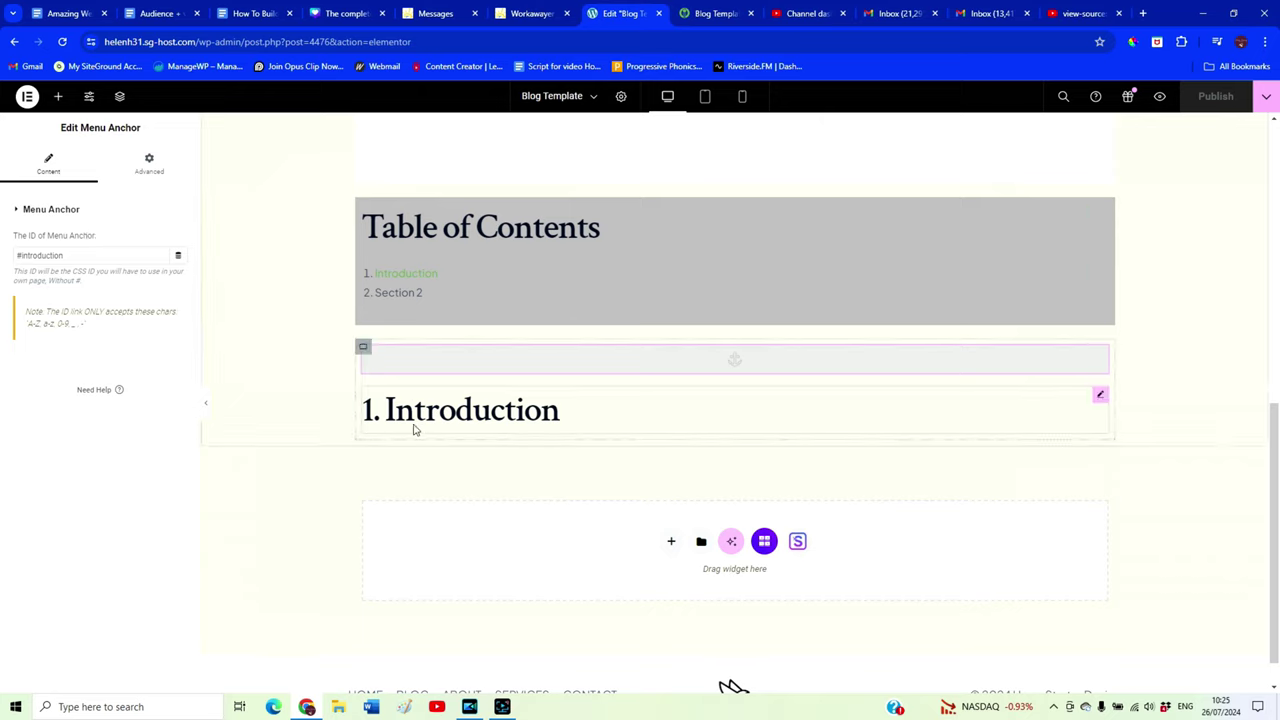
left_click(58, 96)
left_click_drag(51, 460, 475, 422)
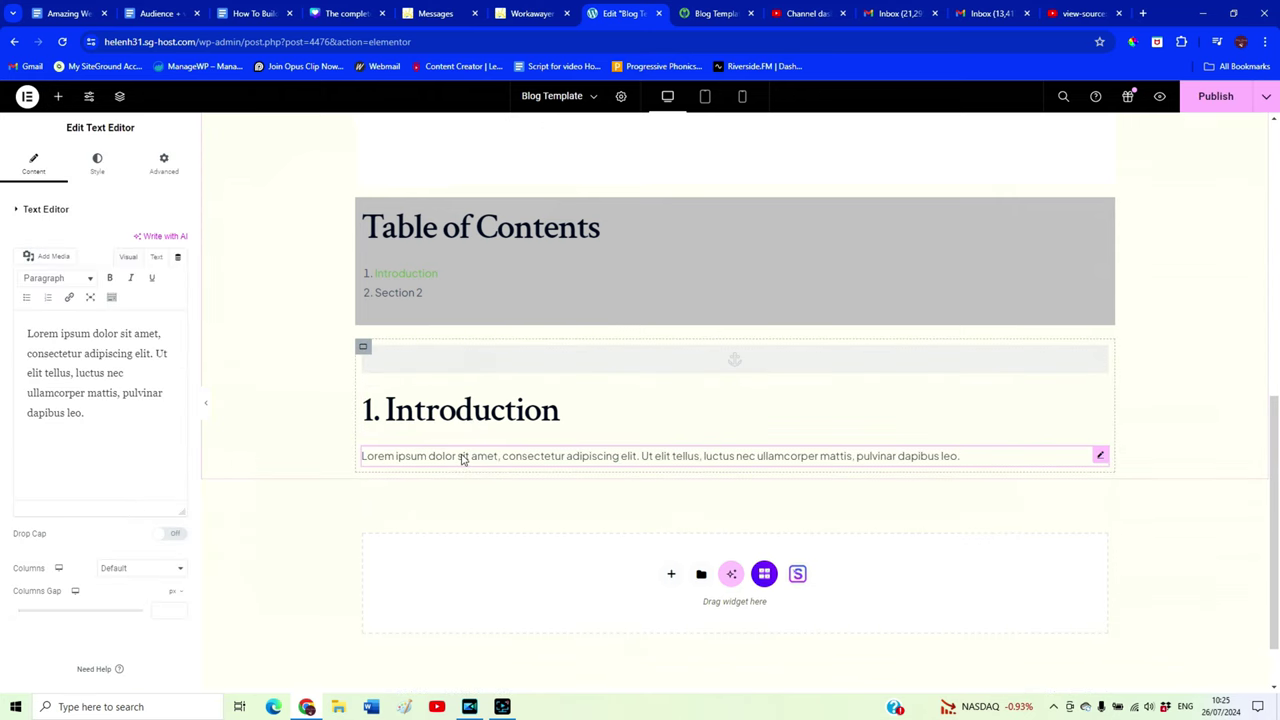
Add an Image widget below the placeholder paragraph in the "1. Introduction" section
scroll(462, 458, "down", 1)
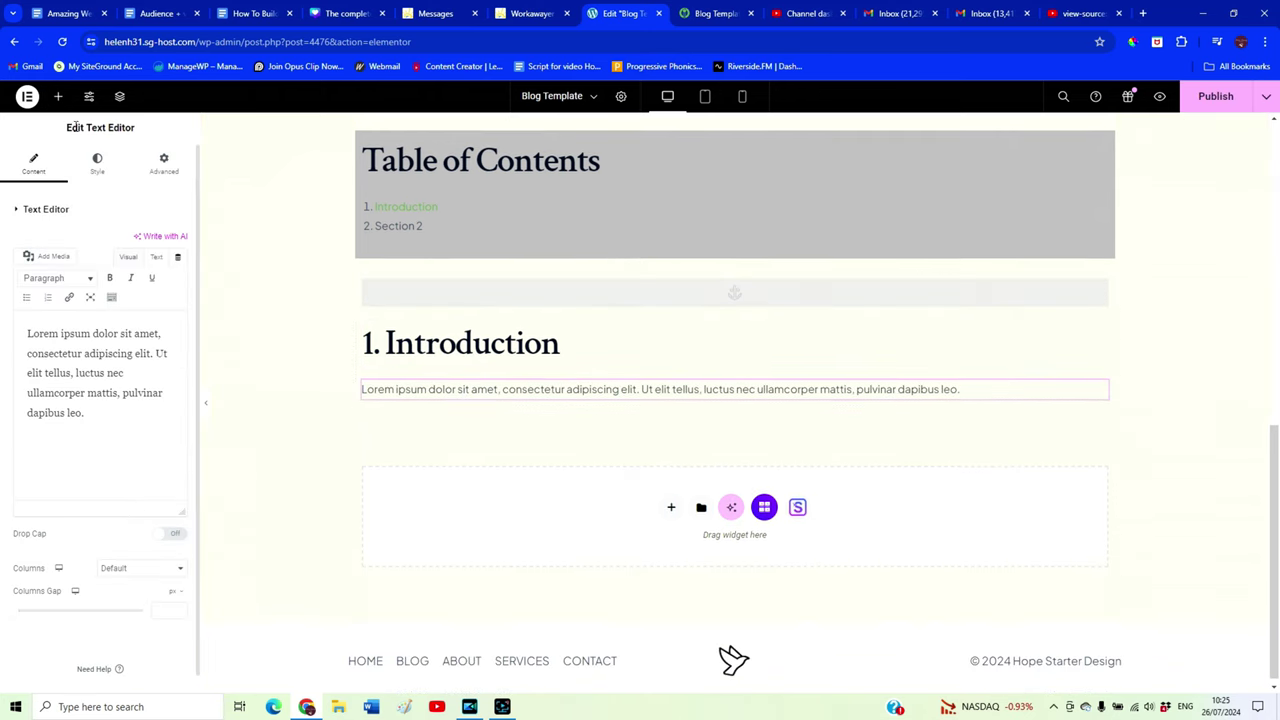
left_click(57, 97)
scroll(127, 442, "down", 2)
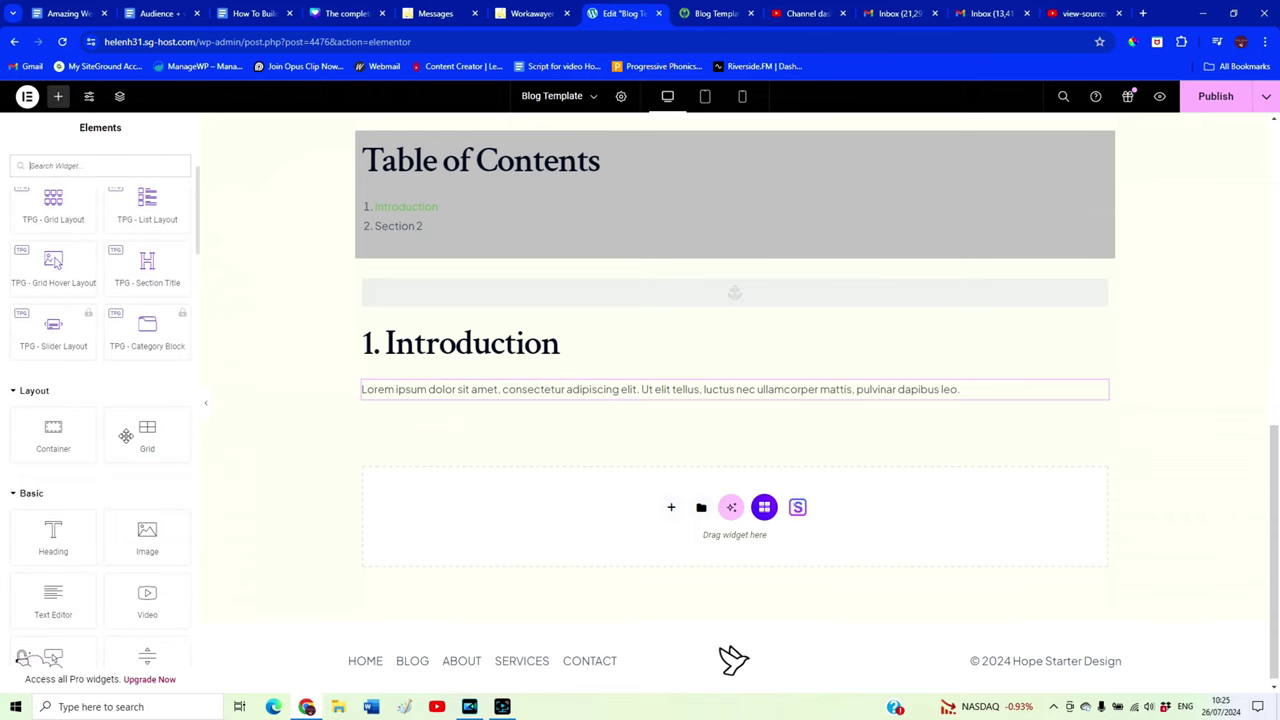
left_click_drag(149, 470, 571, 403)
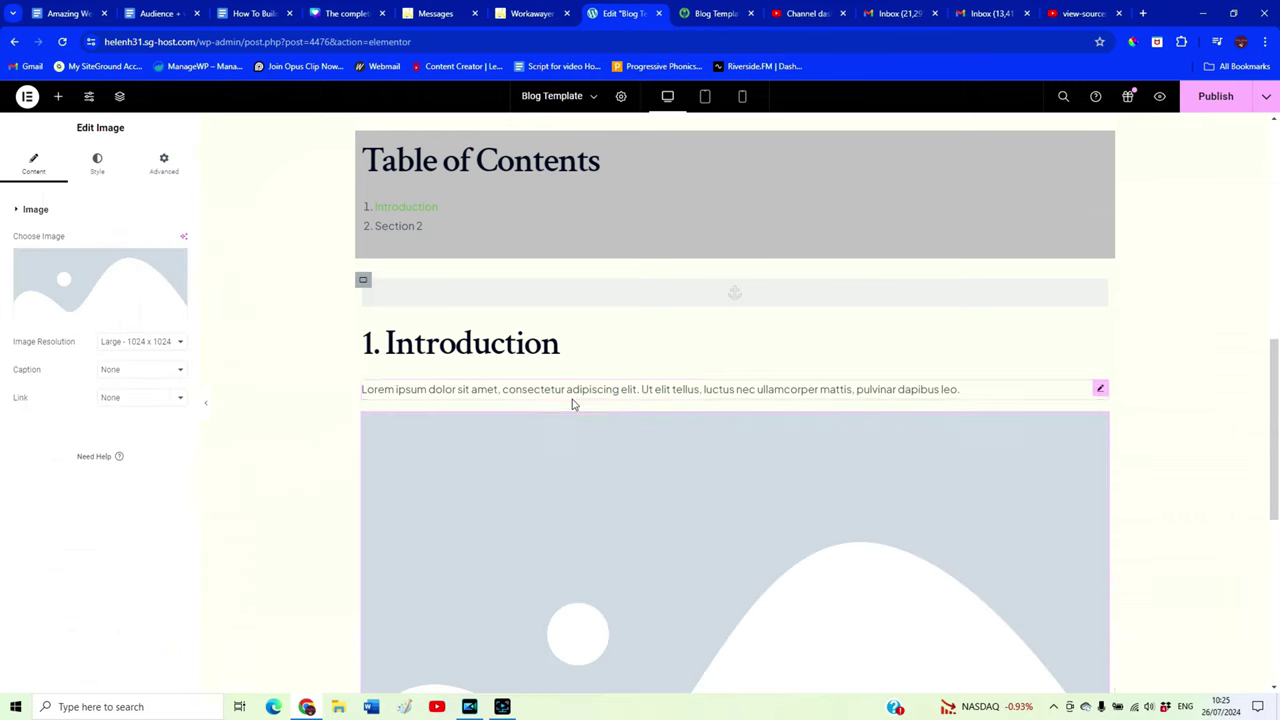
Add a Heading widget below the placeholder image in the "1. Introduction" section
scroll(306, 571, "down", 4)
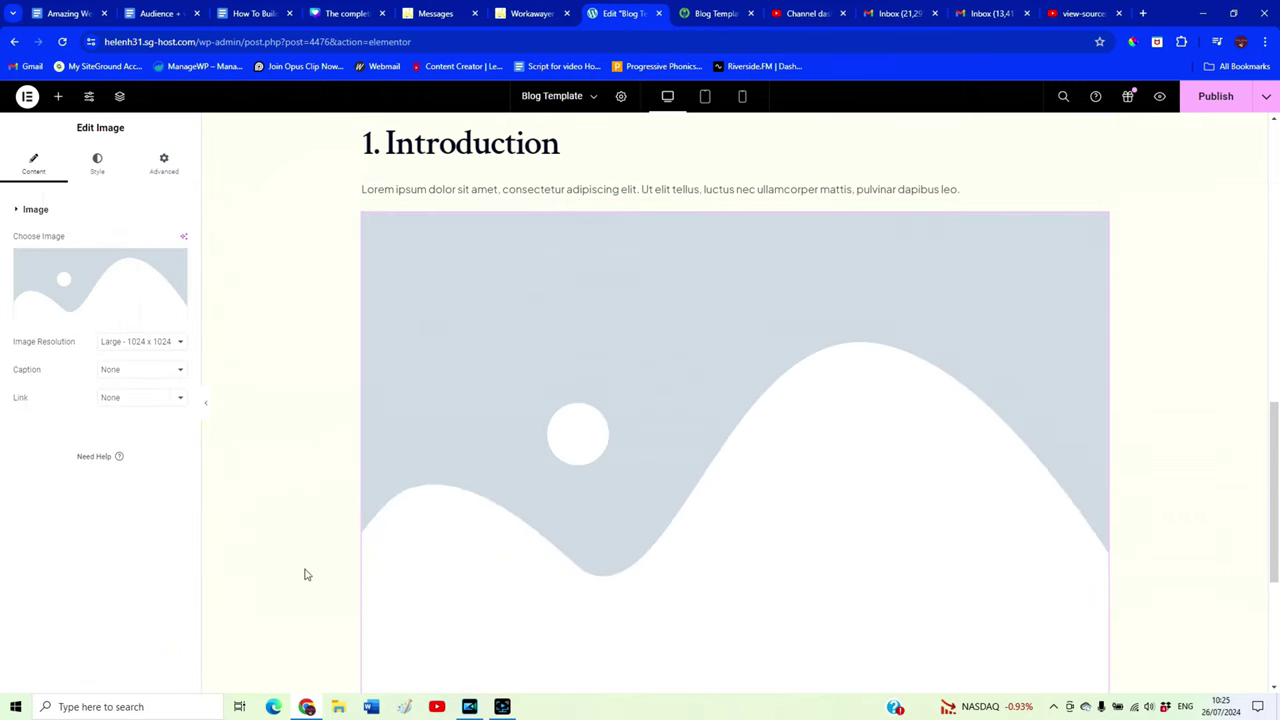
scroll(306, 576, "down", 2)
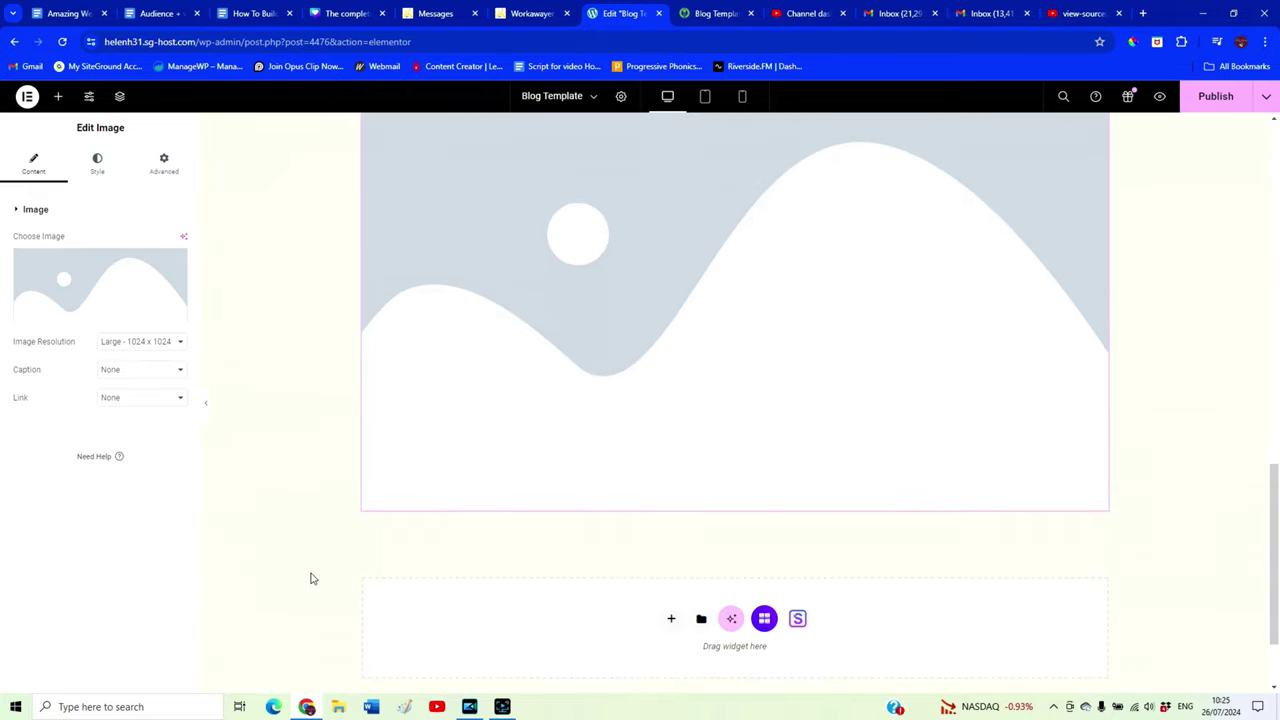
left_click(58, 96)
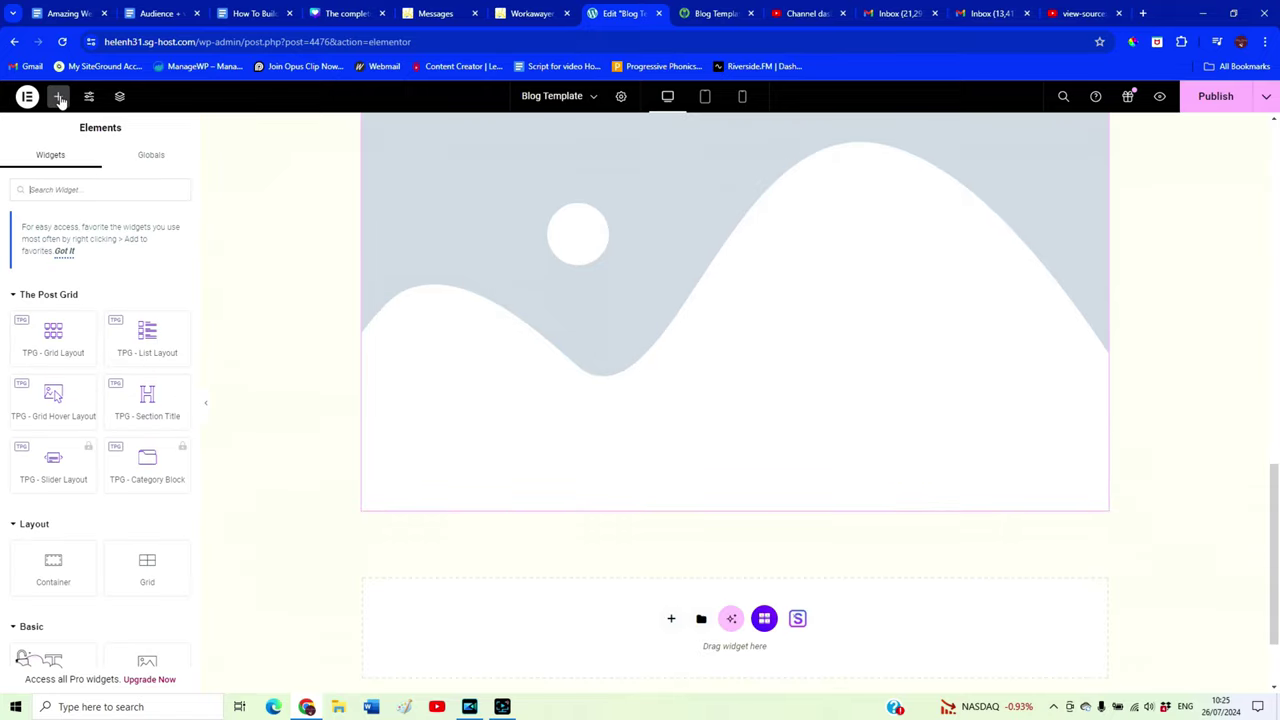
scroll(100, 480, "down", 2)
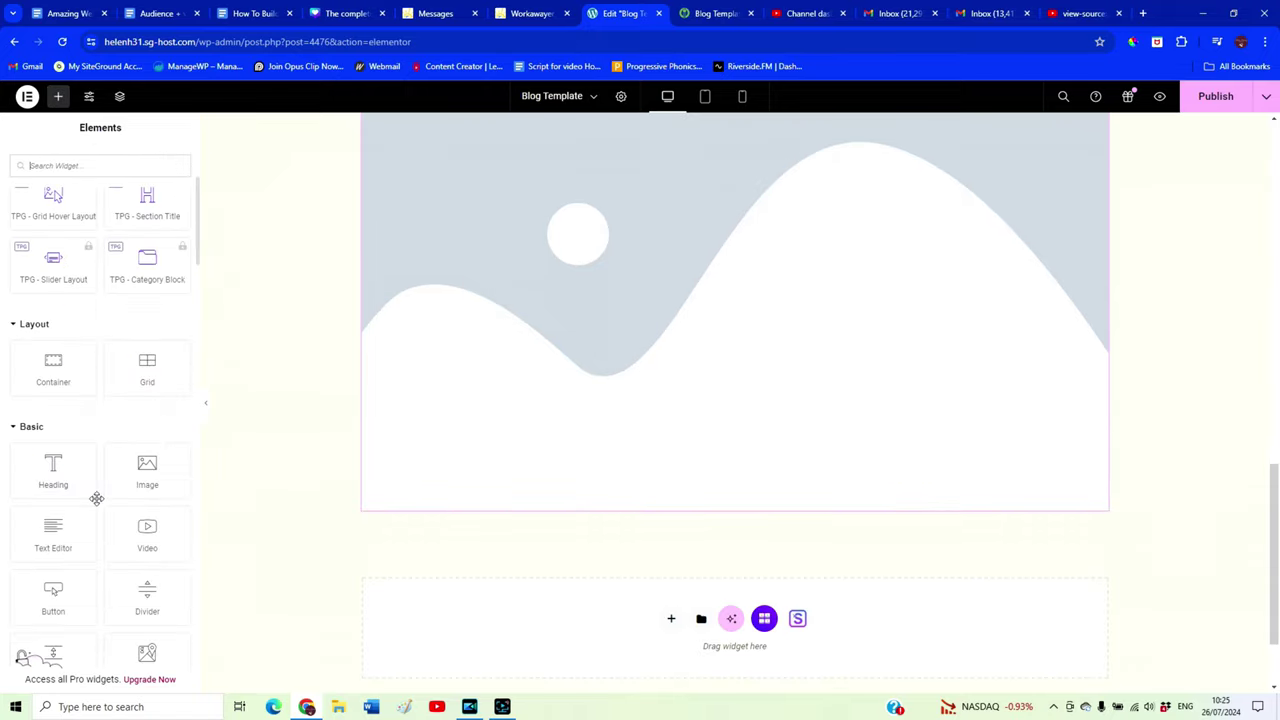
left_click_drag(53, 462, 522, 515)
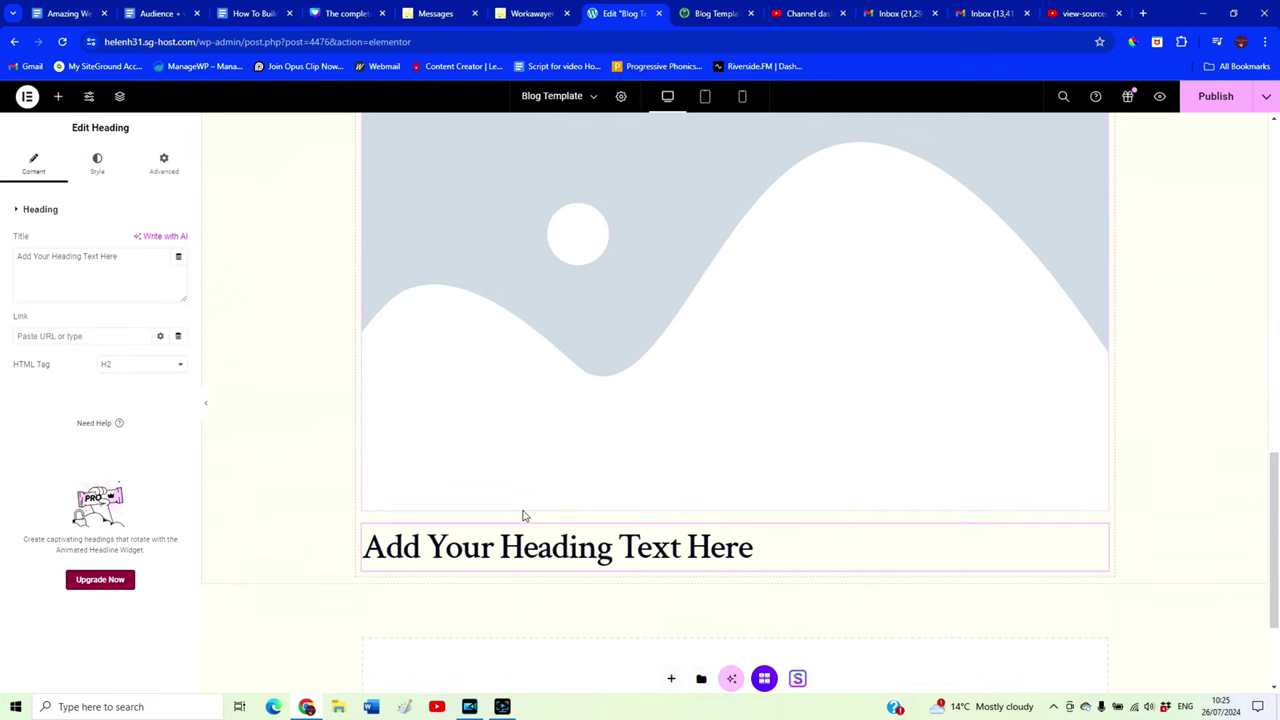
Add a Text Editor widget below the new "Add Your Heading Text Here" heading
left_click(58, 96)
scroll(93, 432, "down", 3)
left_click_drag(66, 478, 443, 577)
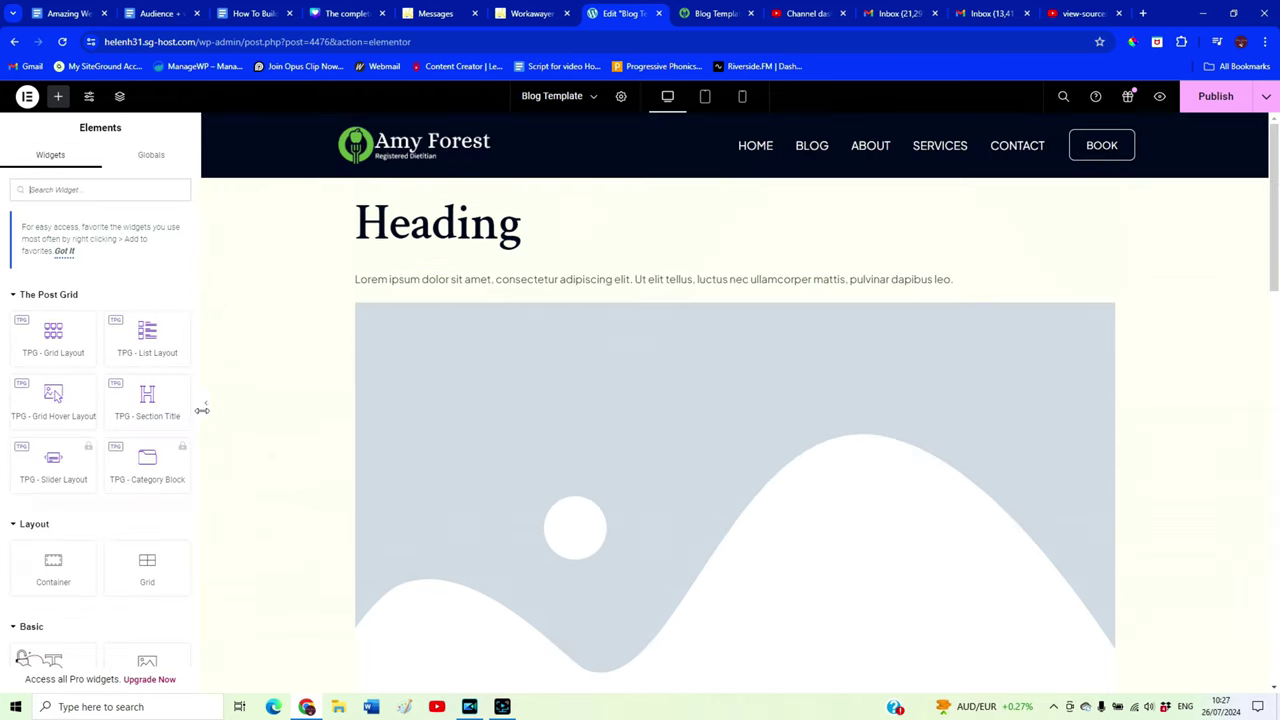
Hide the widget sidebar and review the whole template layout from the main heading down to the footer
left_click(207, 410)
scroll(1040, 413, "down", 3)
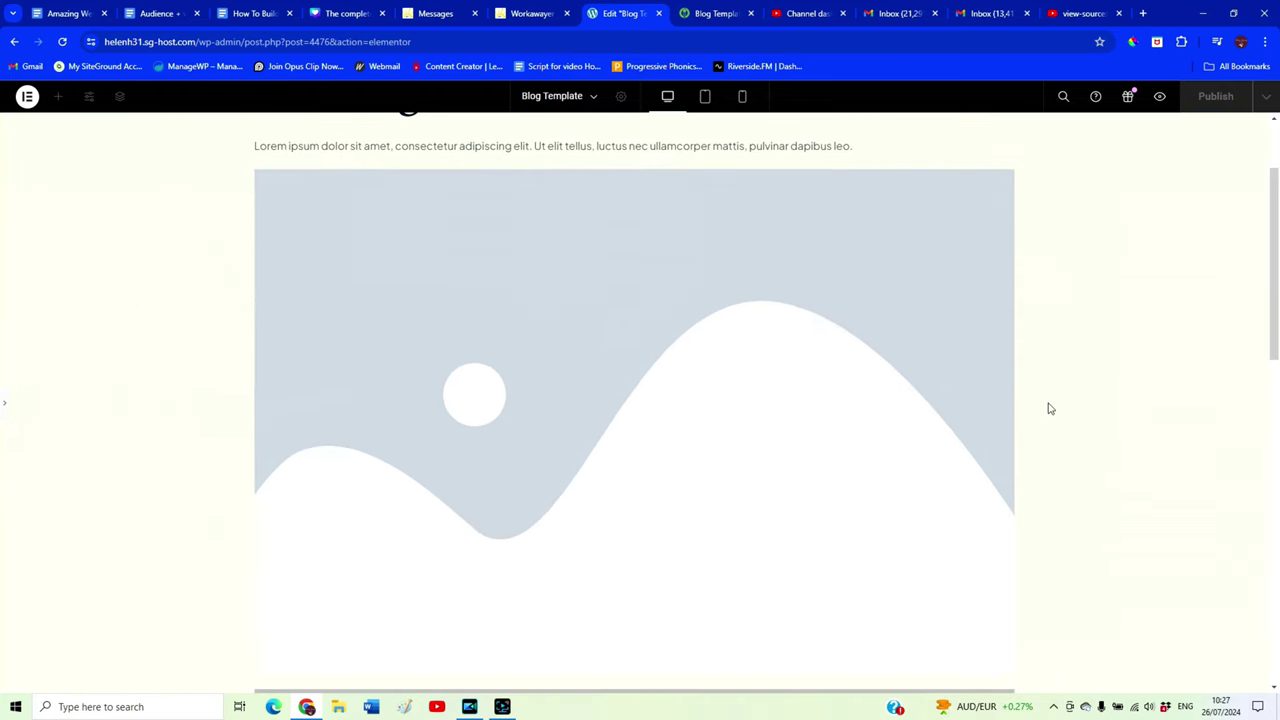
scroll(1040, 413, "down", 2)
scroll(1040, 414, "up", 1)
scroll(1040, 415, "down", 4)
scroll(1040, 415, "up", 2)
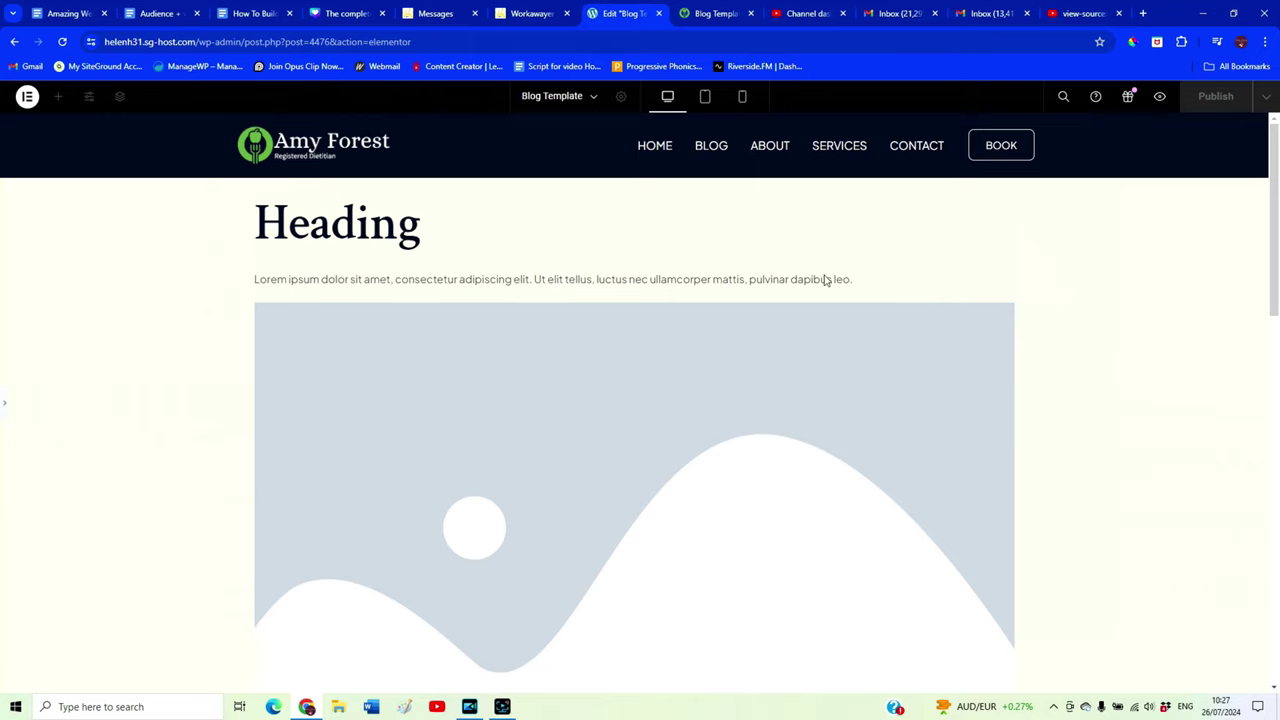
scroll(955, 320, "down", 5)
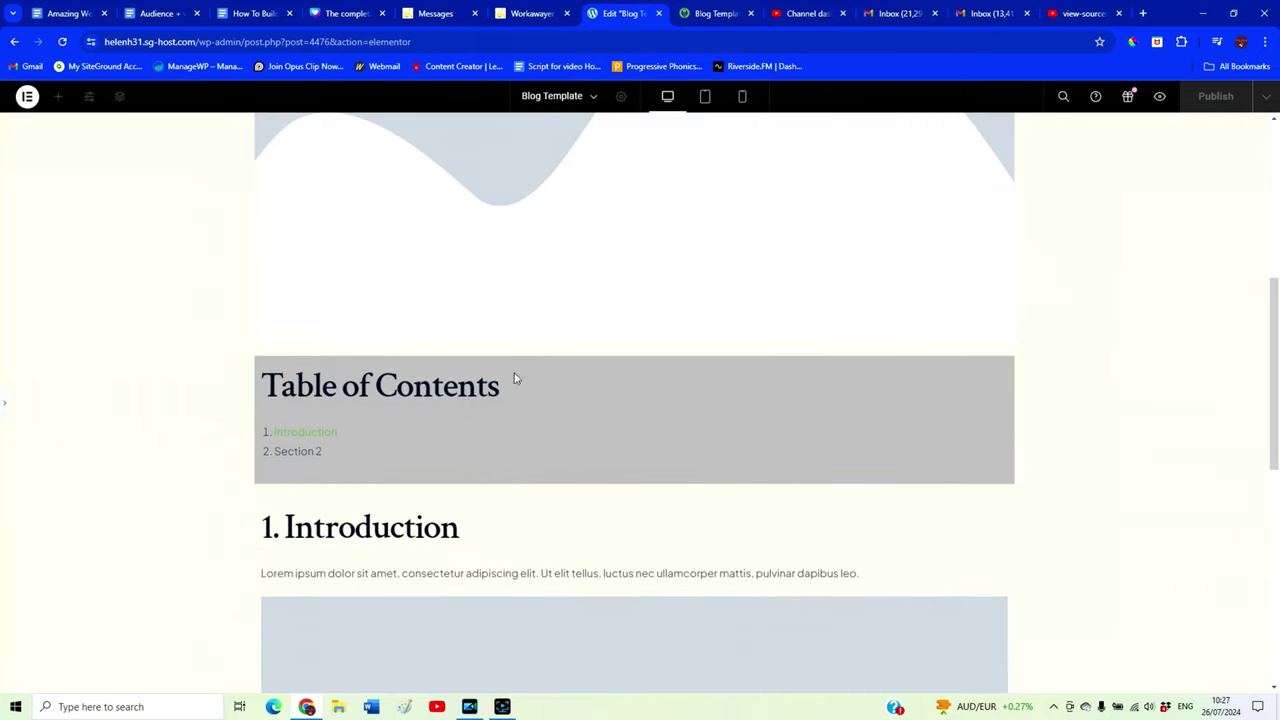
scroll(930, 450, "down", 1)
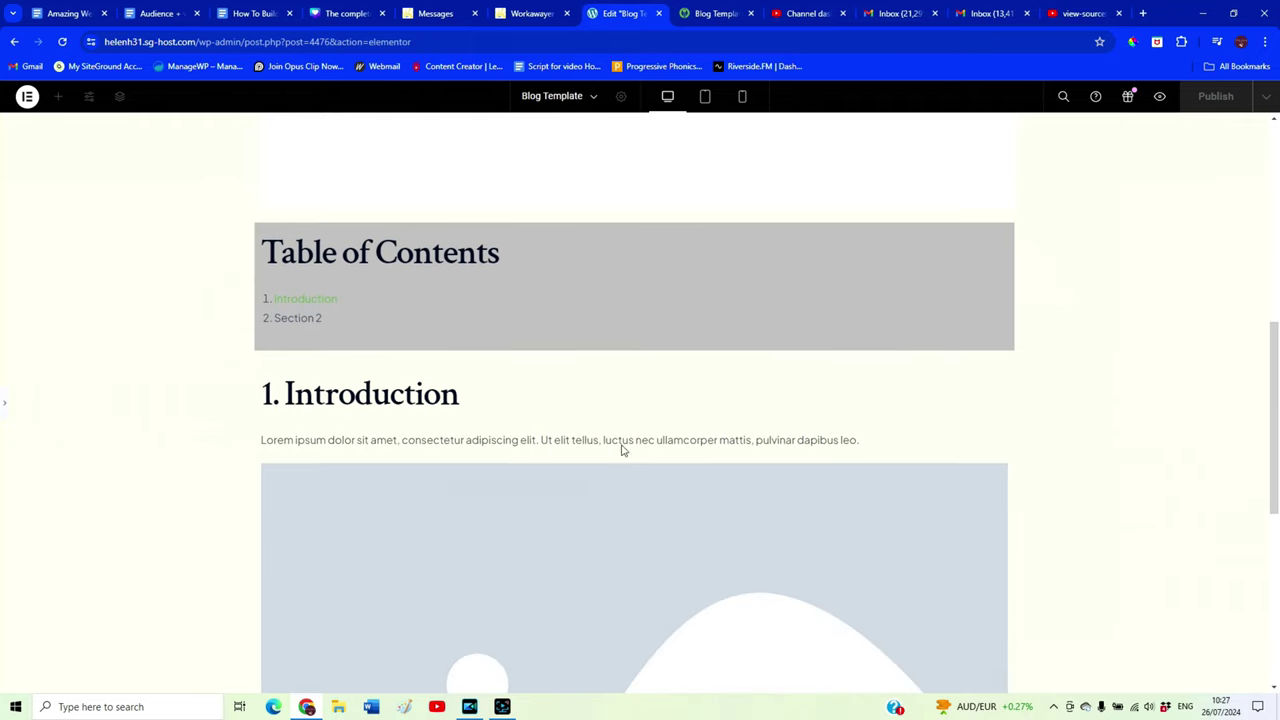
scroll(703, 454, "down", 4)
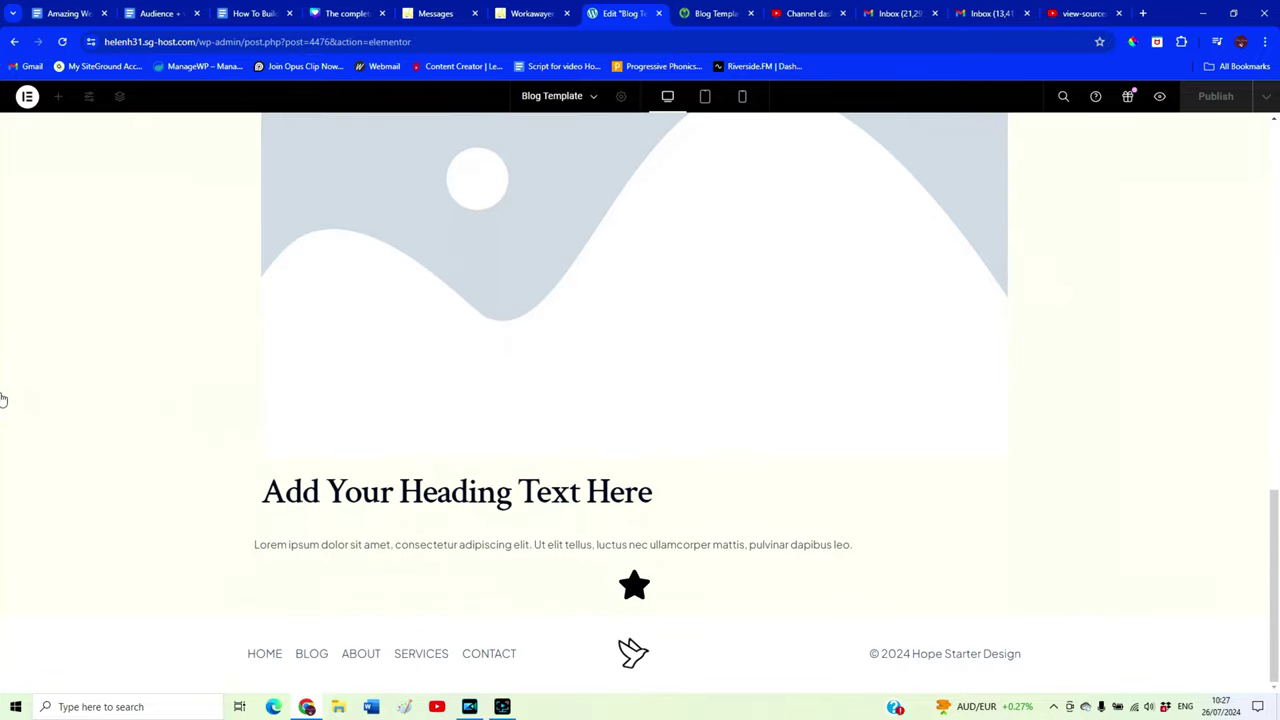
Insert a Text Editor widget between the introduction image and the "Add Your Heading Text Here" heading
scroll(130, 520, "down", 1)
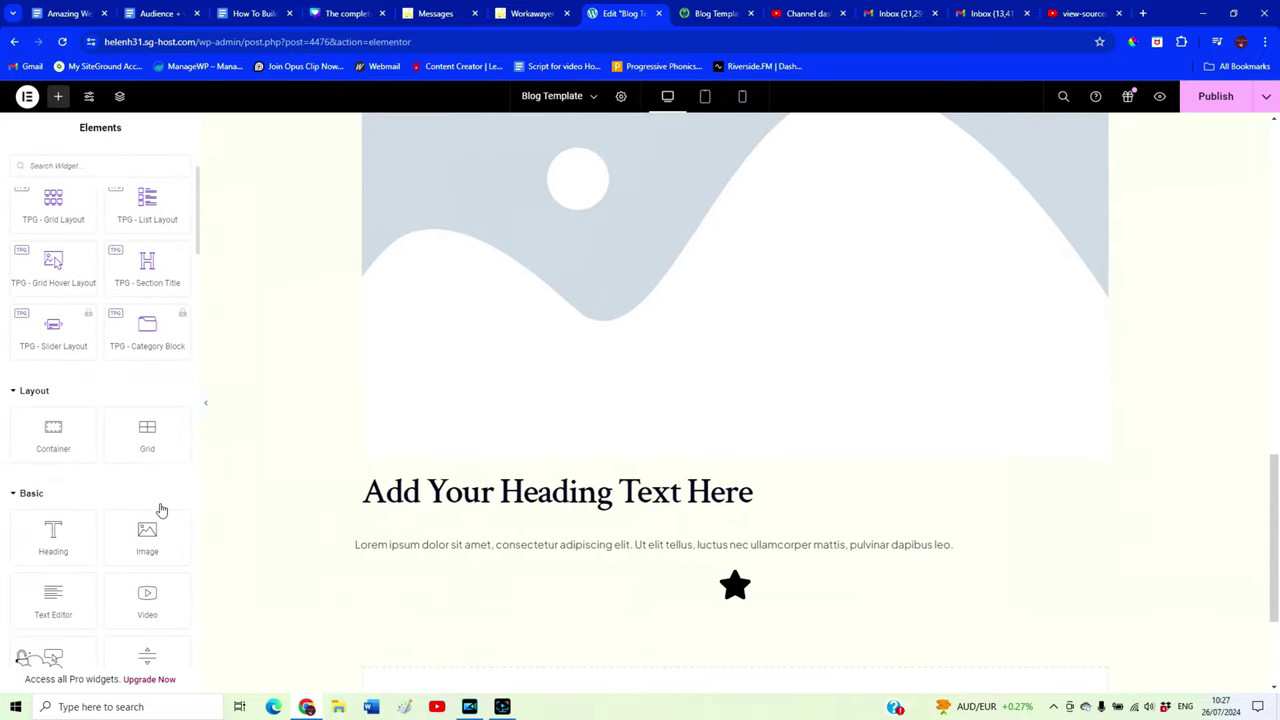
left_click_drag(58, 598, 493, 476)
scroll(873, 492, "down", 1)
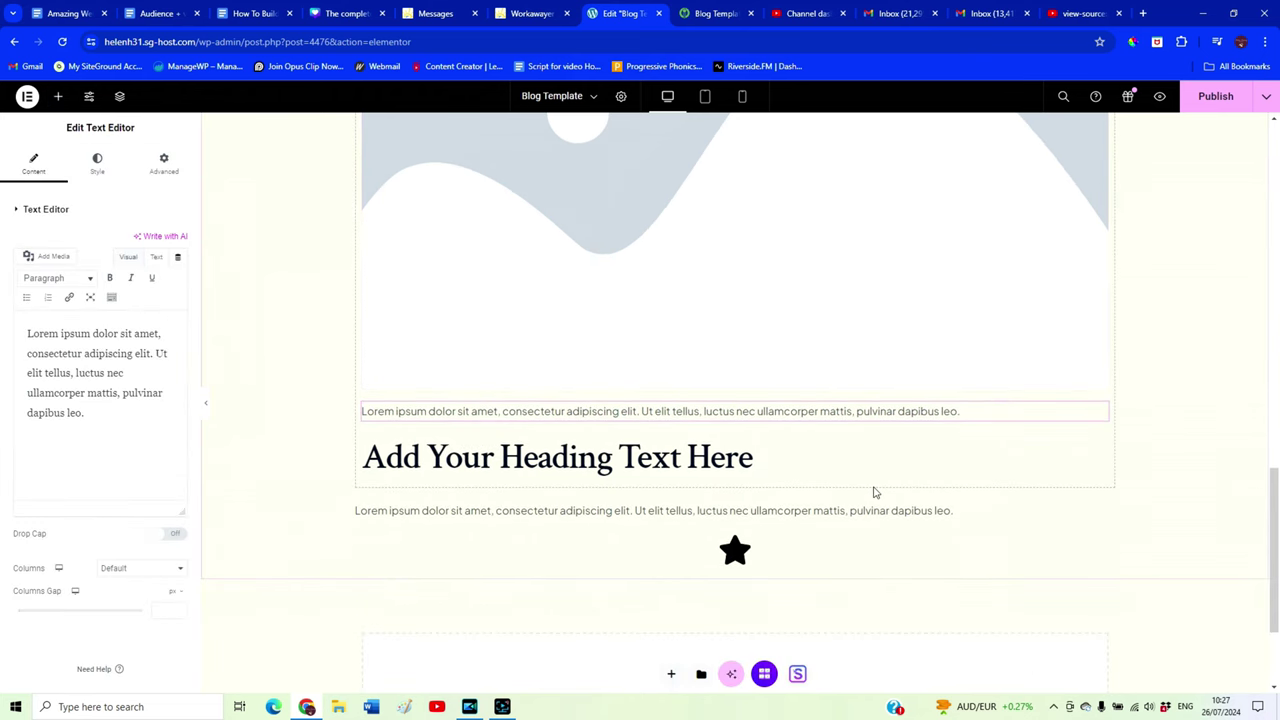
Look through the available Basic and Pro widgets and review the template from the Table of Contents down to the star icon
scroll(820, 460, "down", 2)
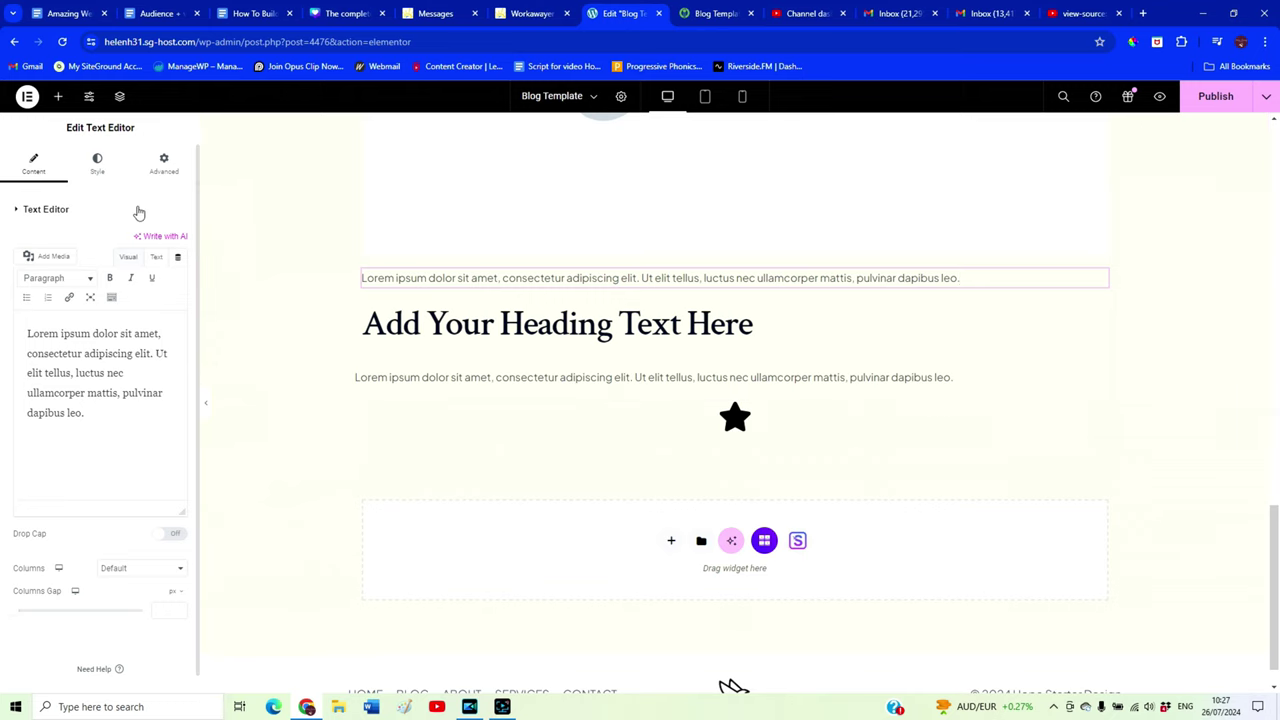
left_click(60, 100)
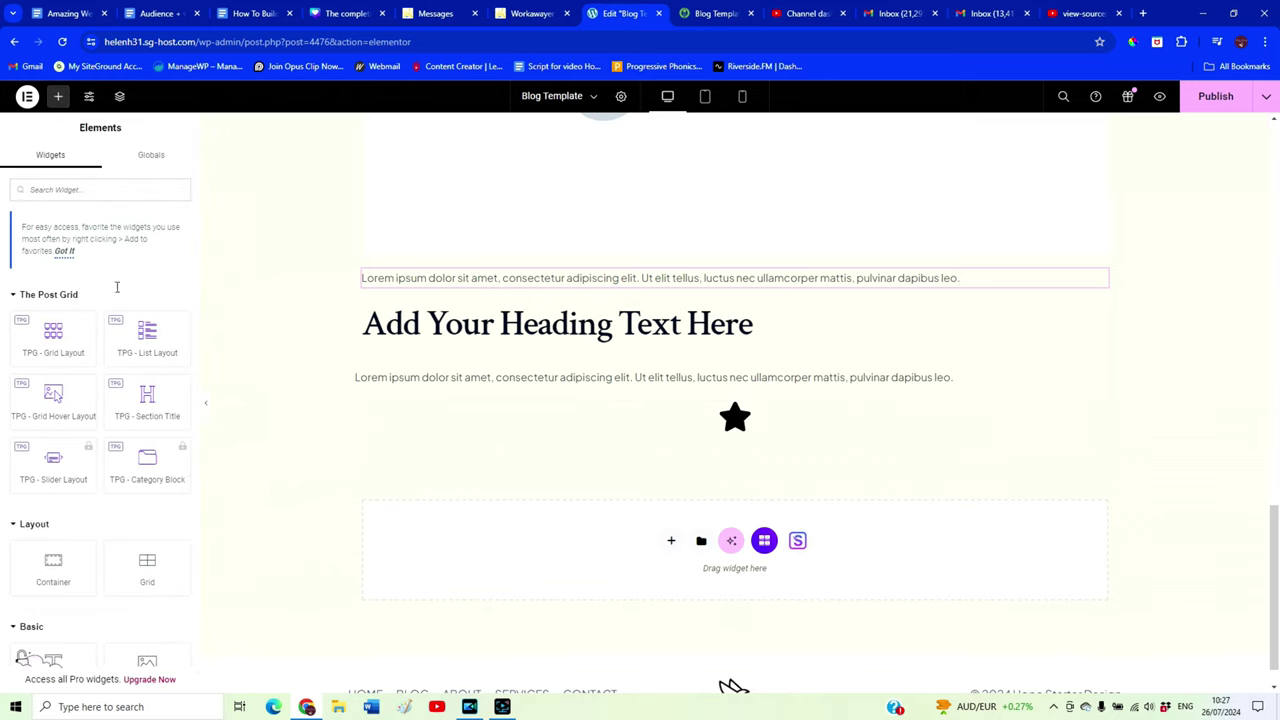
scroll(88, 443, "down", 3)
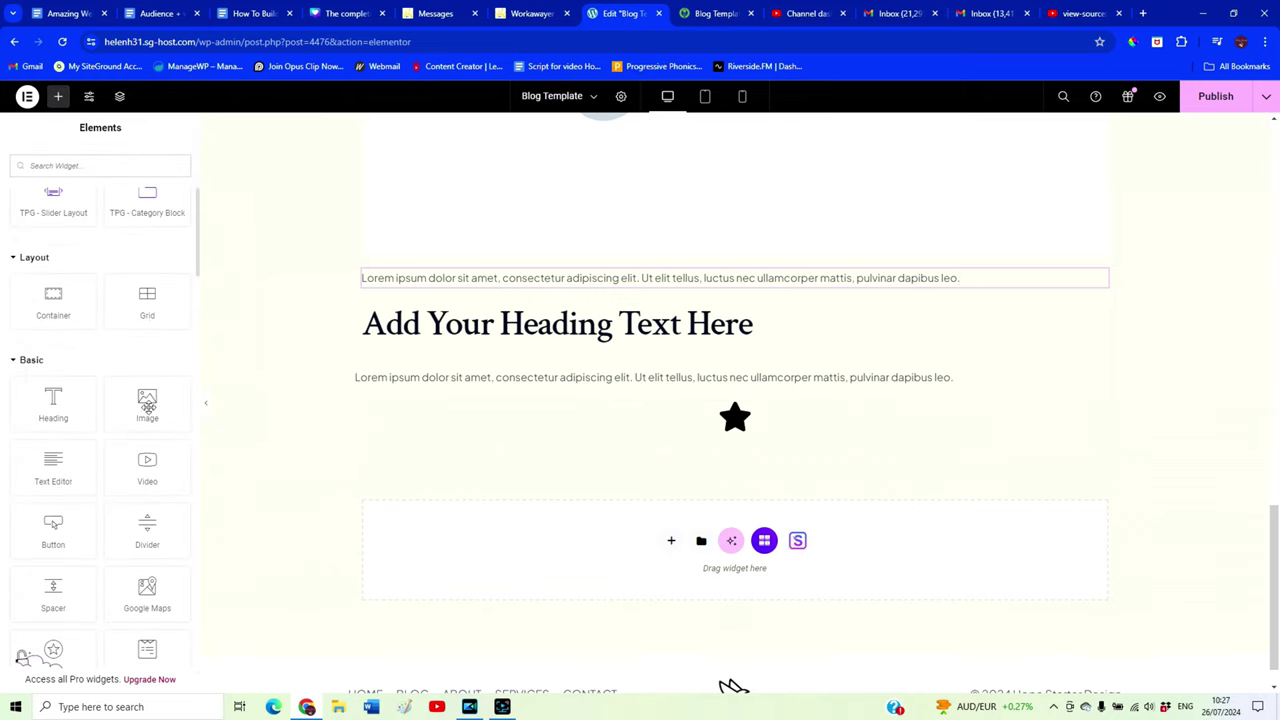
scroll(147, 518, "down", 1)
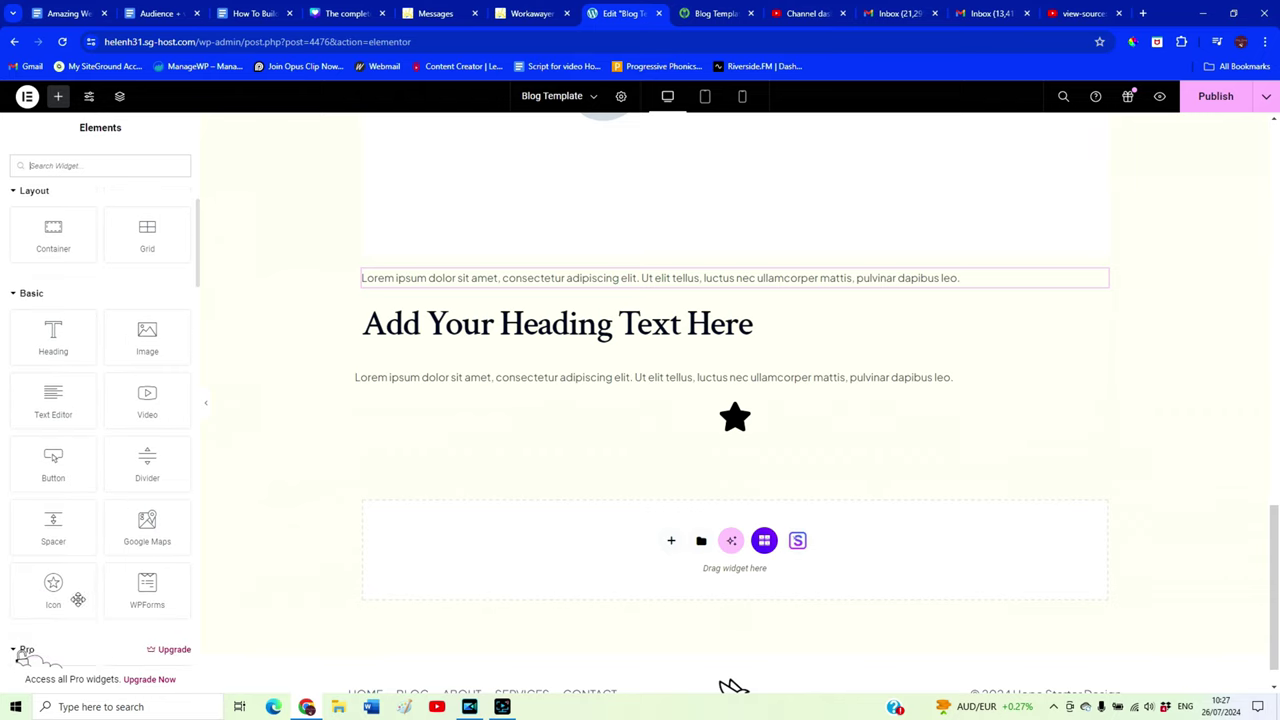
scroll(127, 461, "up", 2)
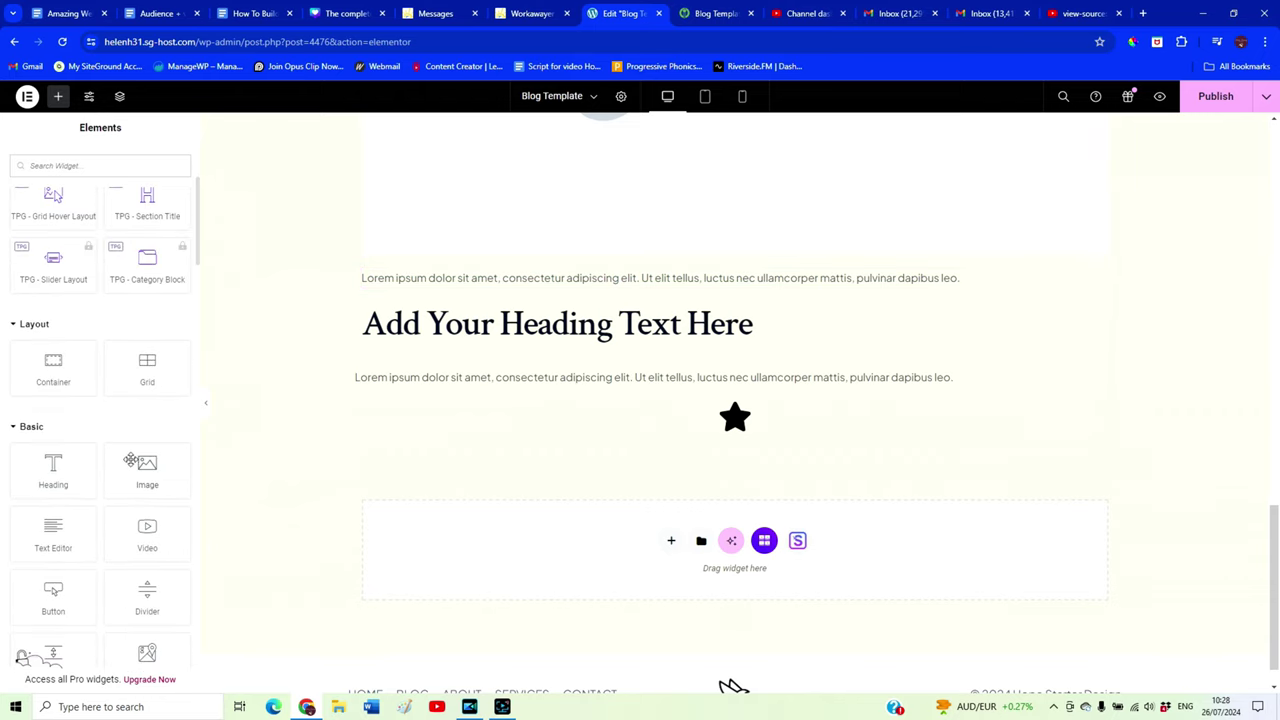
scroll(130, 460, "down", 8)
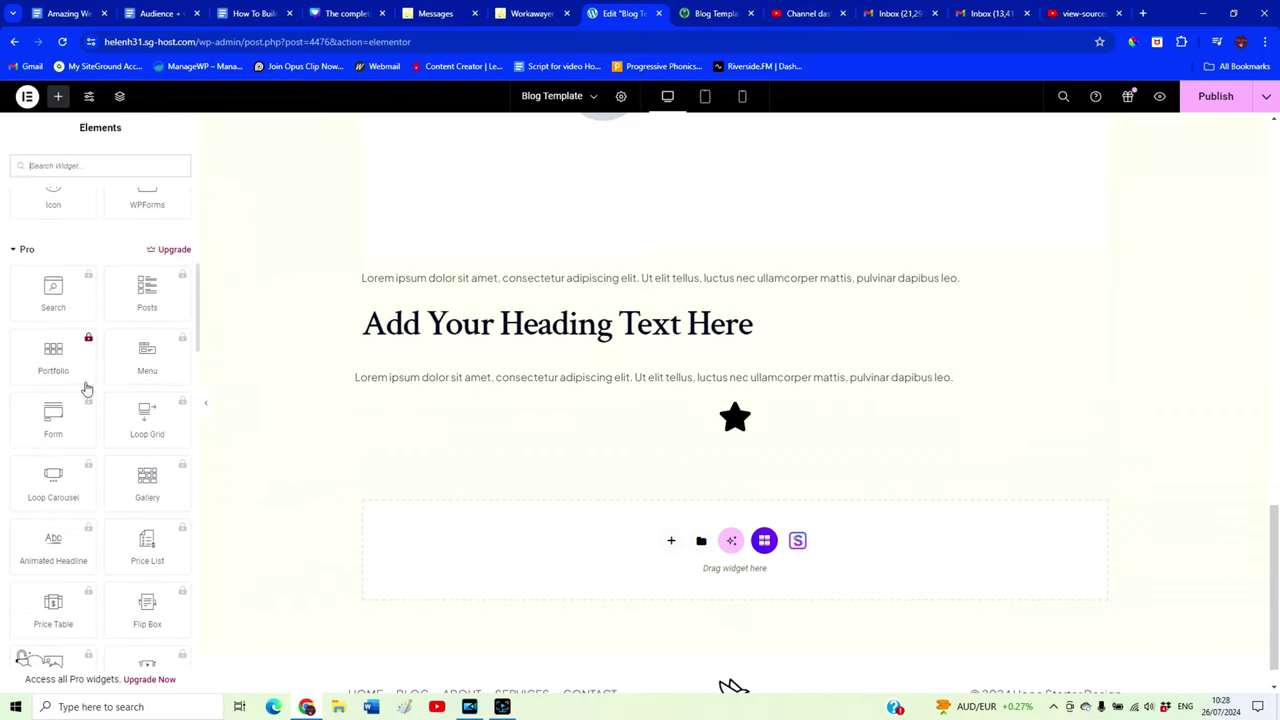
scroll(80, 528, "up", 5)
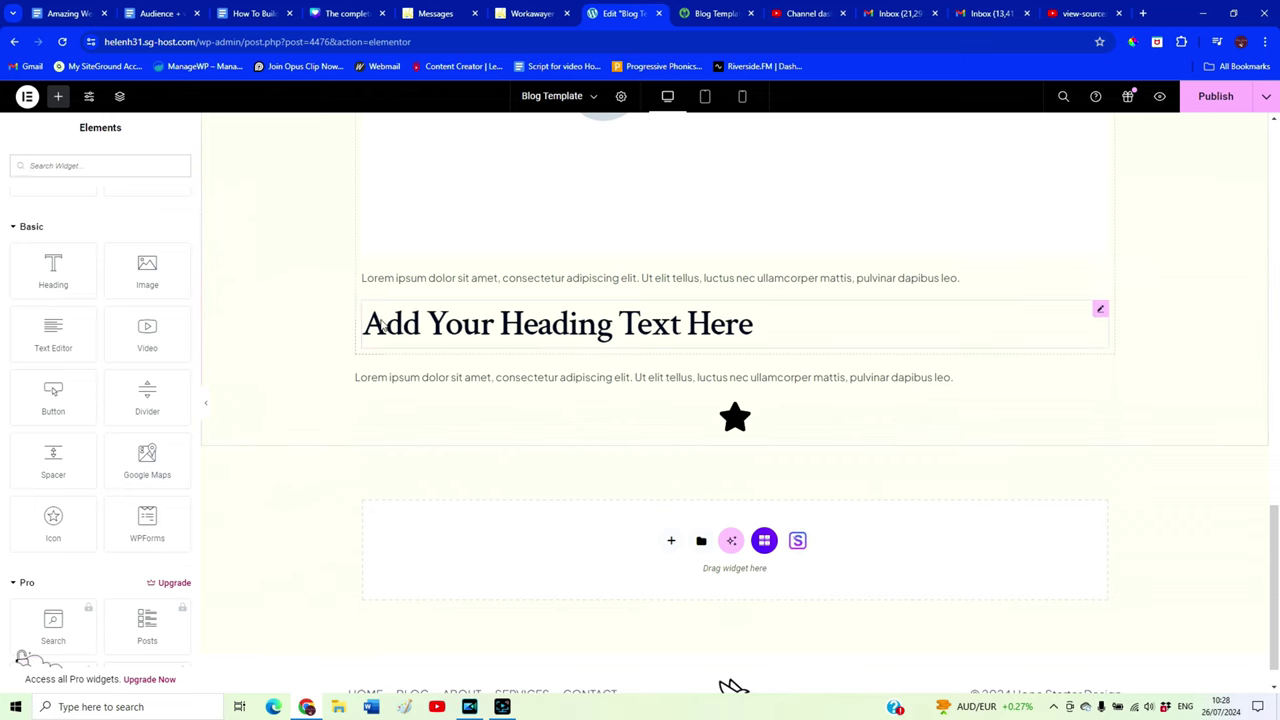
scroll(381, 325, "up", 10)
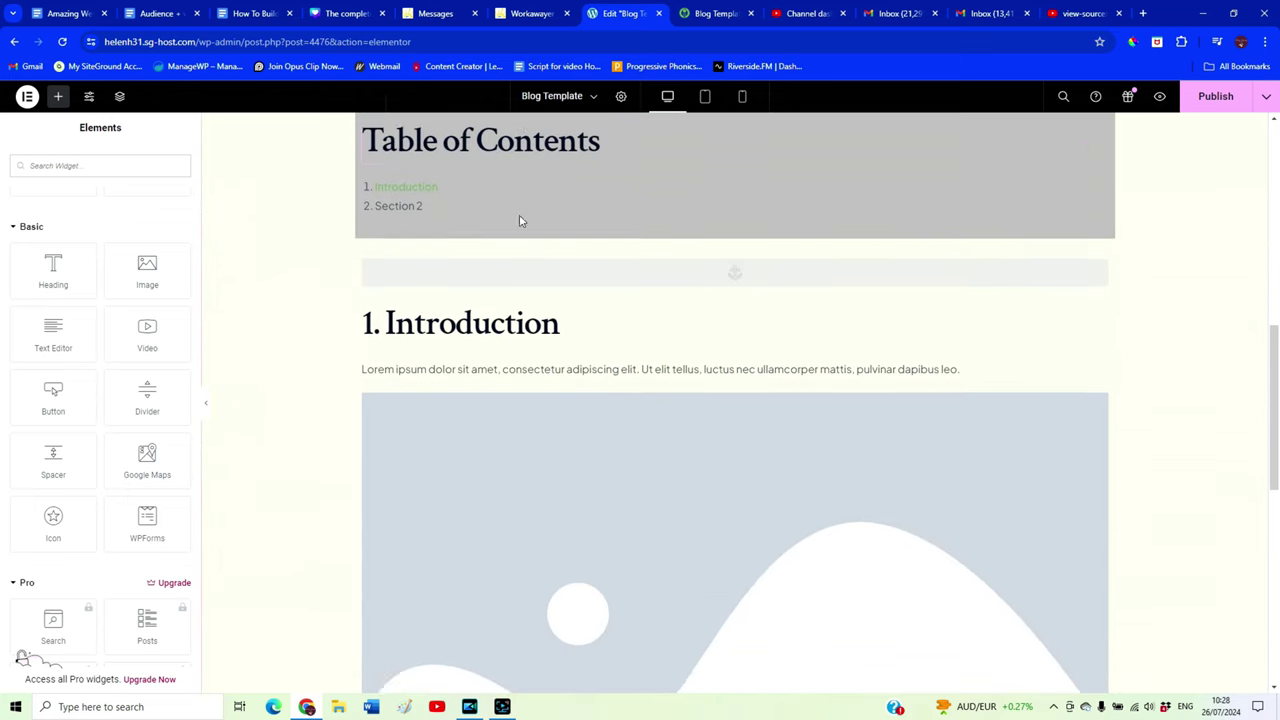
scroll(535, 281, "down", 6)
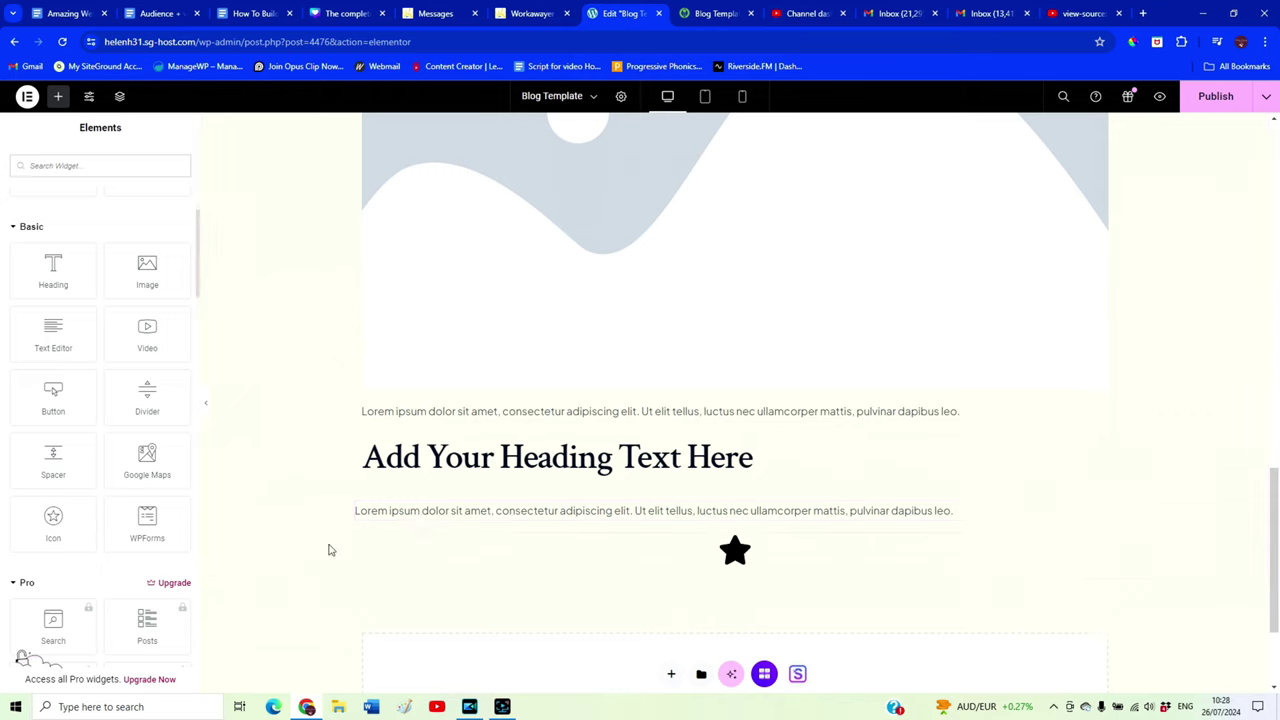
scroll(589, 553, "up", 5)
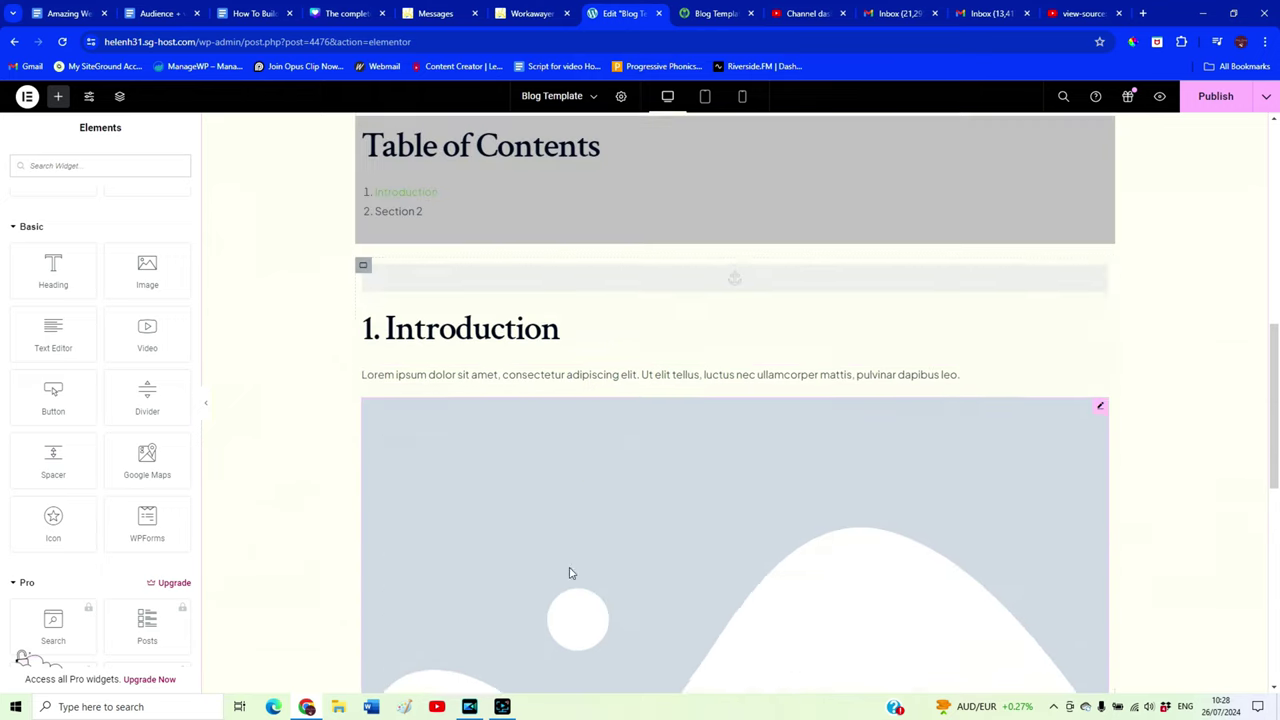
scroll(831, 443, "down", 2)
scroll(1225, 604, "down", 10)
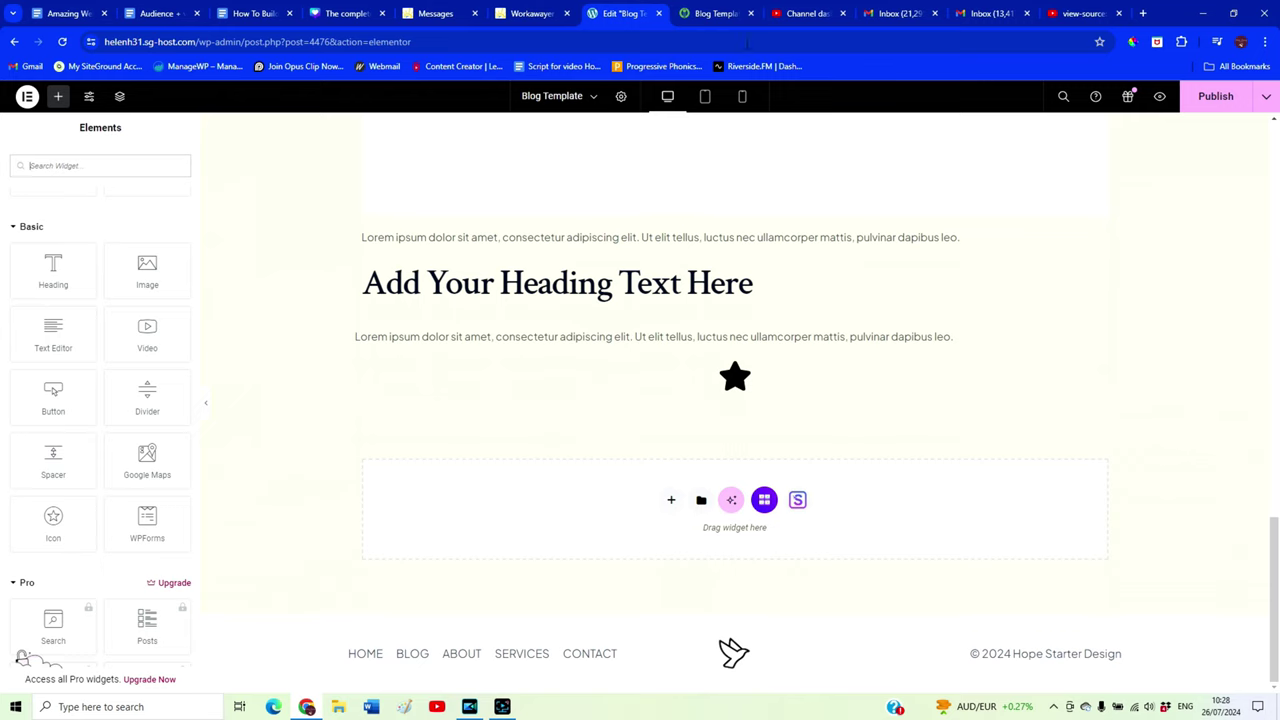
Look through the live site's About and Home pages for a reusable call-to-action section, down to "Ready To Improve Your Health?"
left_click(717, 15)
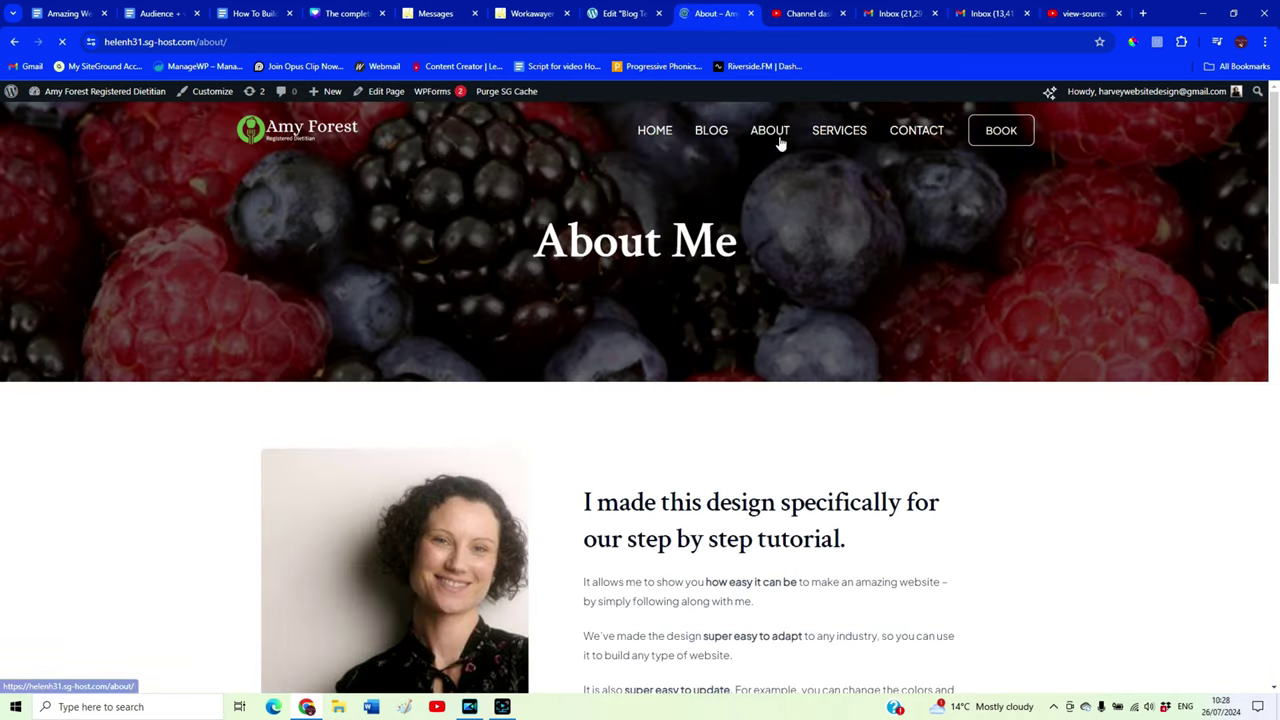
left_click_drag(1265, 152, 1239, 649)
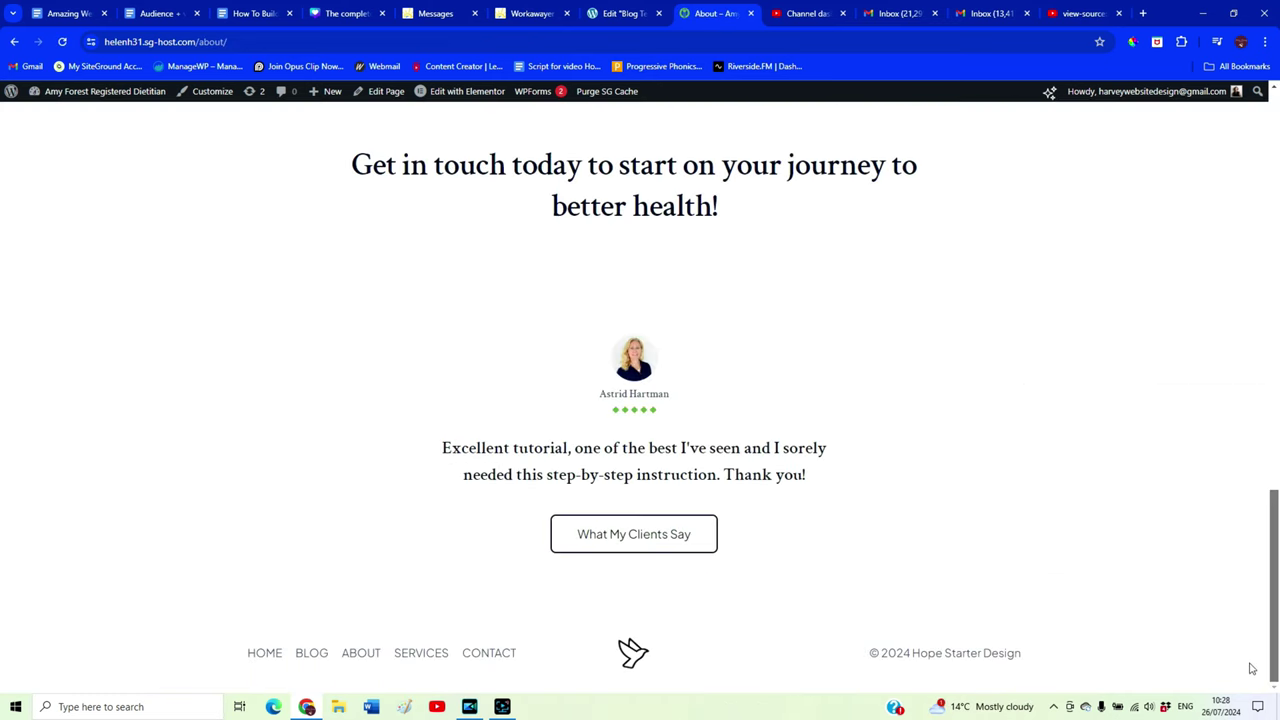
left_click_drag(1277, 590, 886, 123)
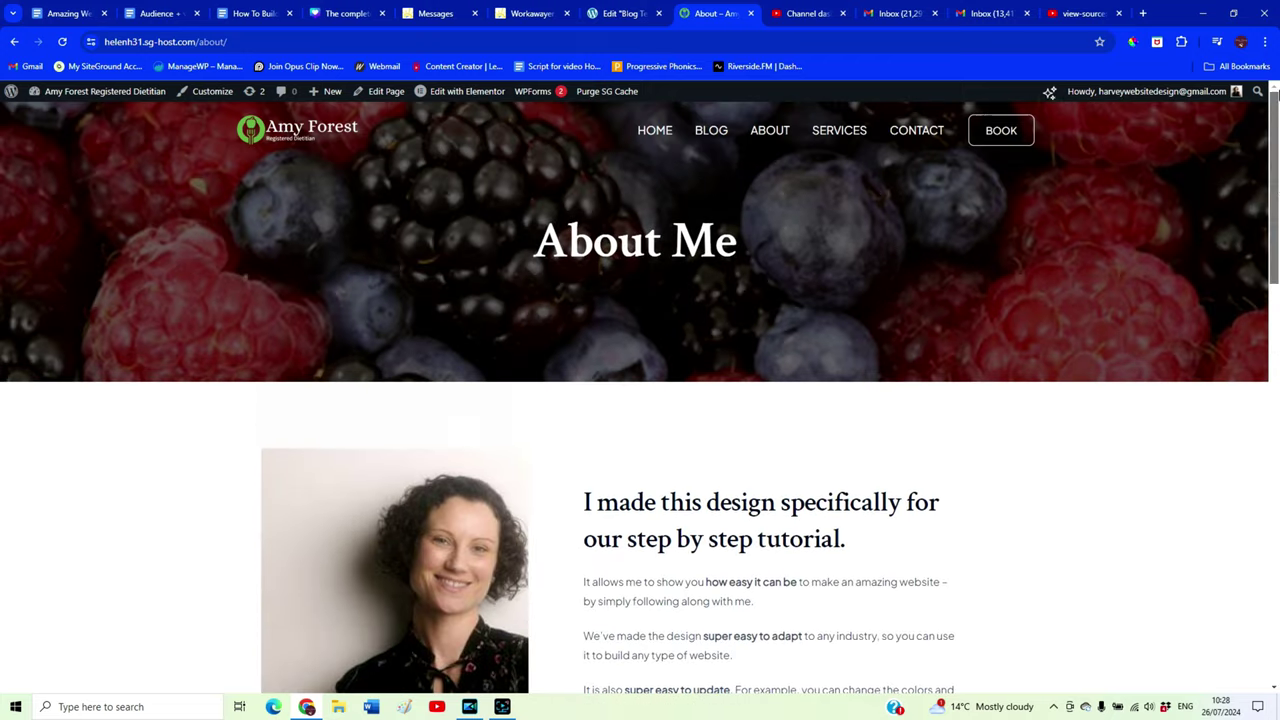
left_click(663, 141)
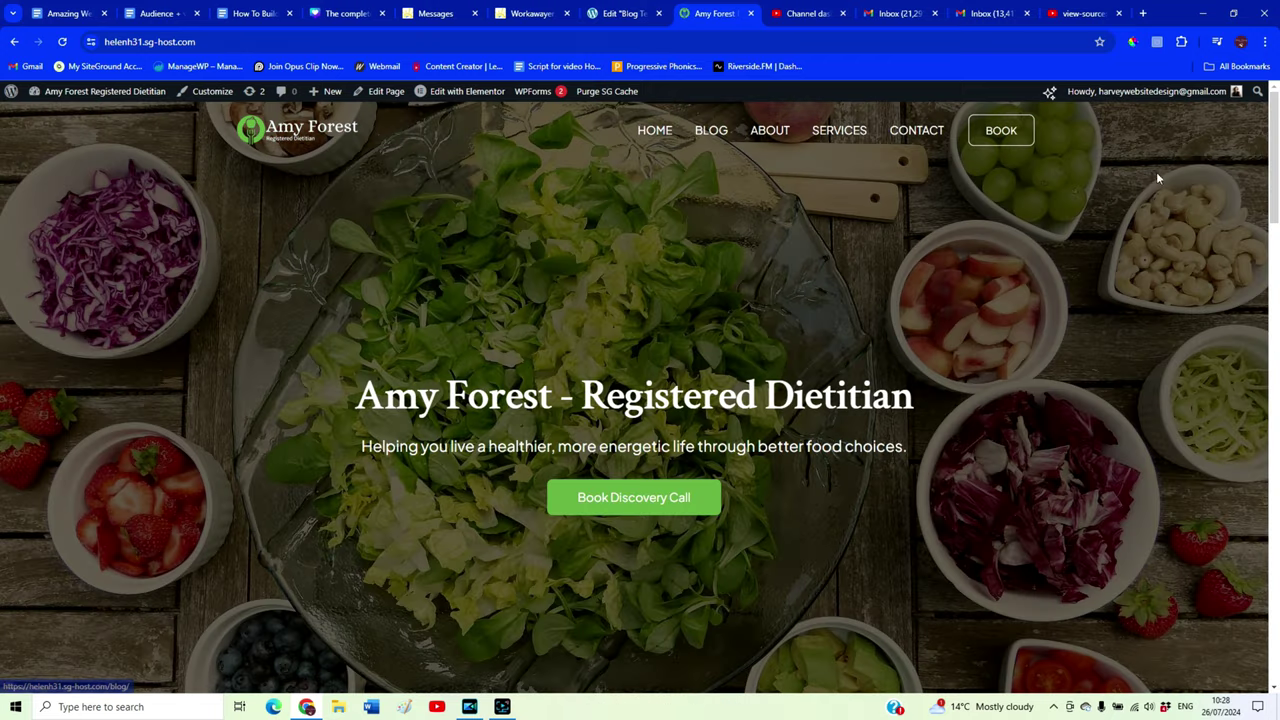
scroll(1238, 494, "down", 10)
scroll(1238, 494, "down", 5)
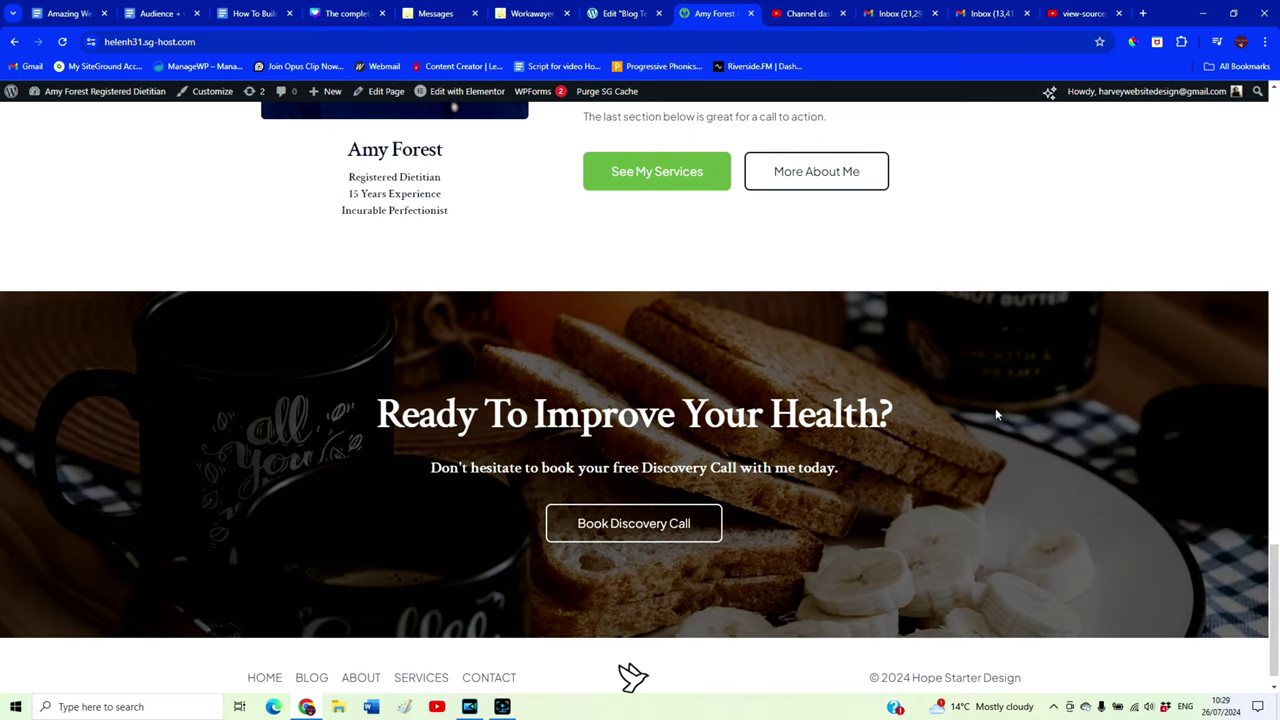
left_click(586, 523)
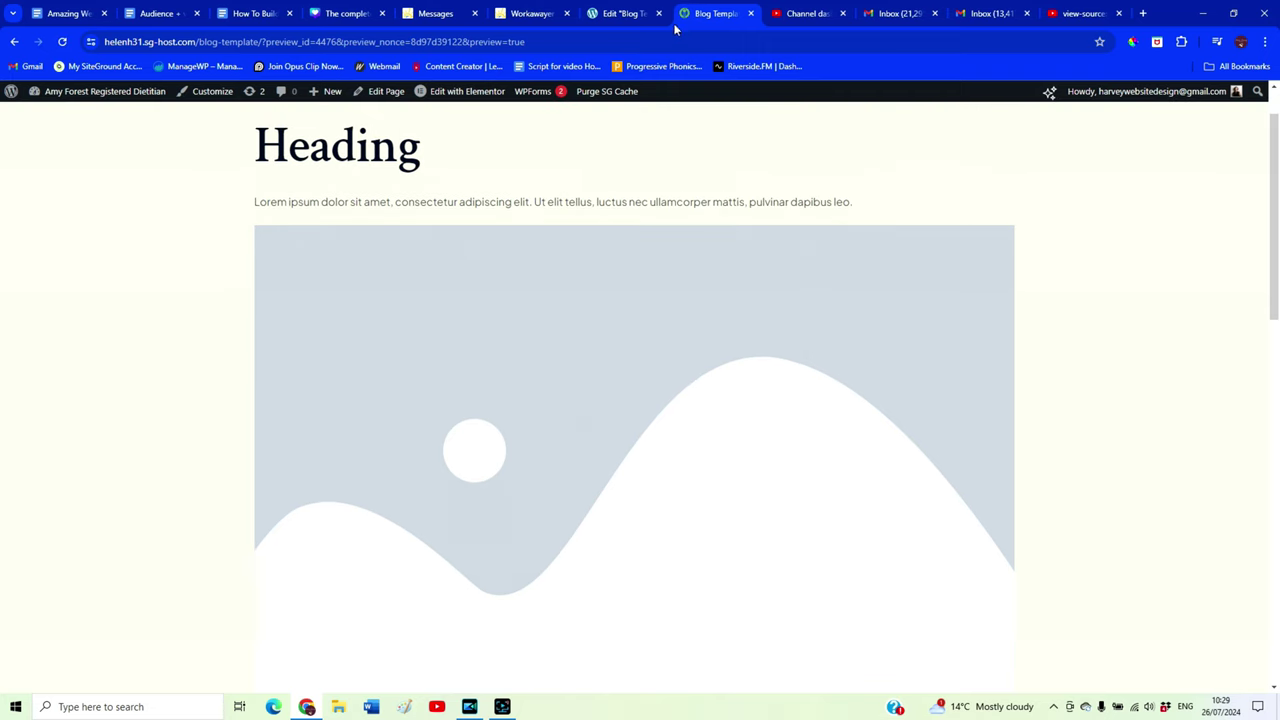
left_click(641, 13)
left_click(715, 13)
key("alt+Left")
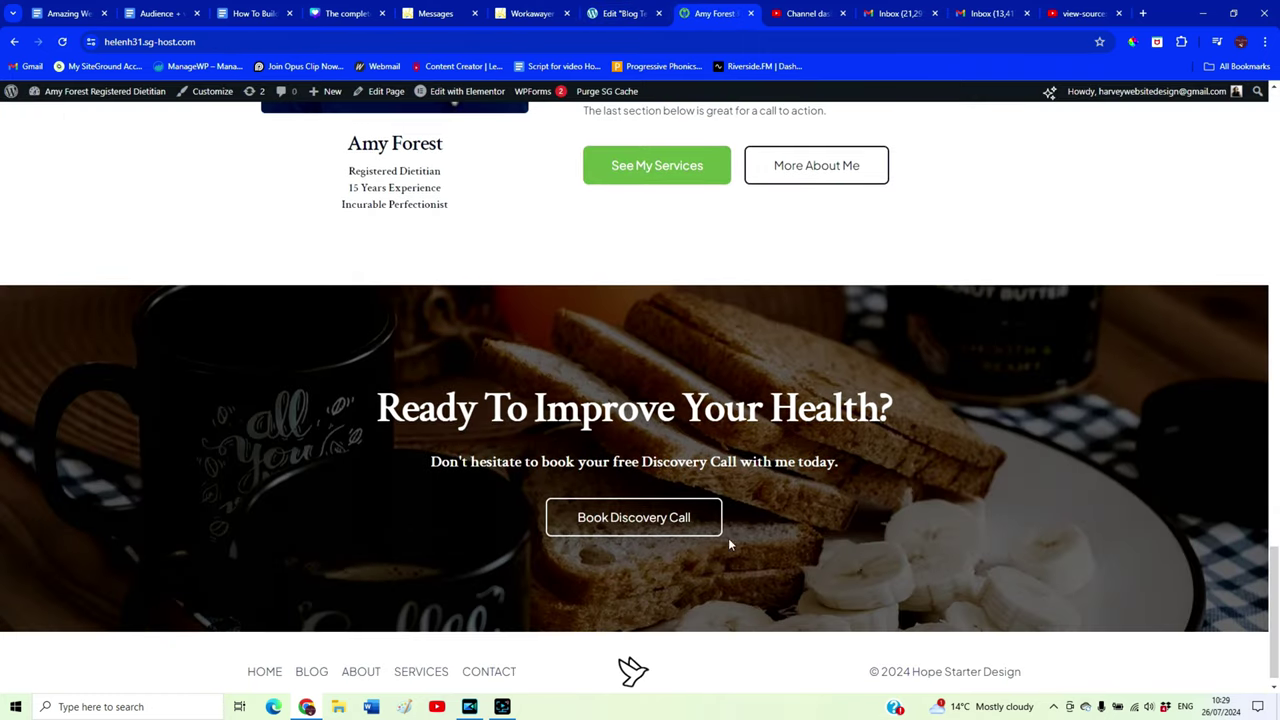
Open the Home page in Elementor and save the "Ready To Improve Your Health?" container as a template named "Book discovery section"
left_click(444, 94)
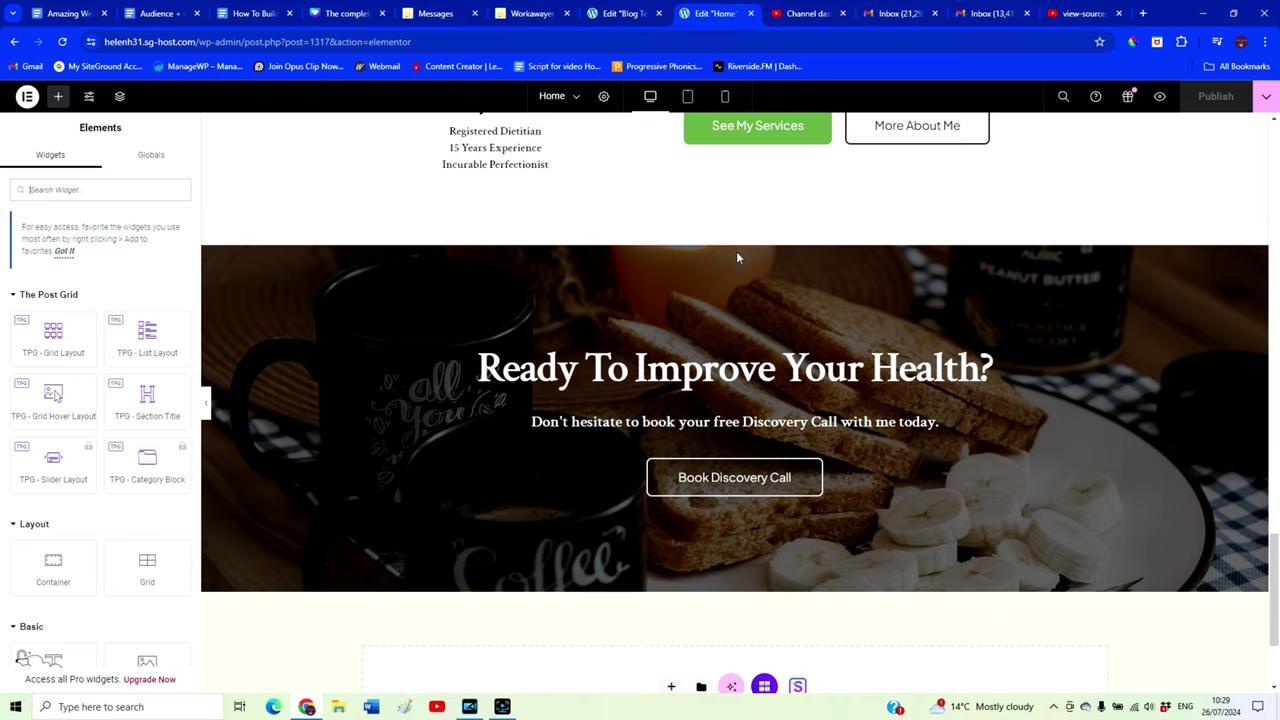
left_click(734, 240)
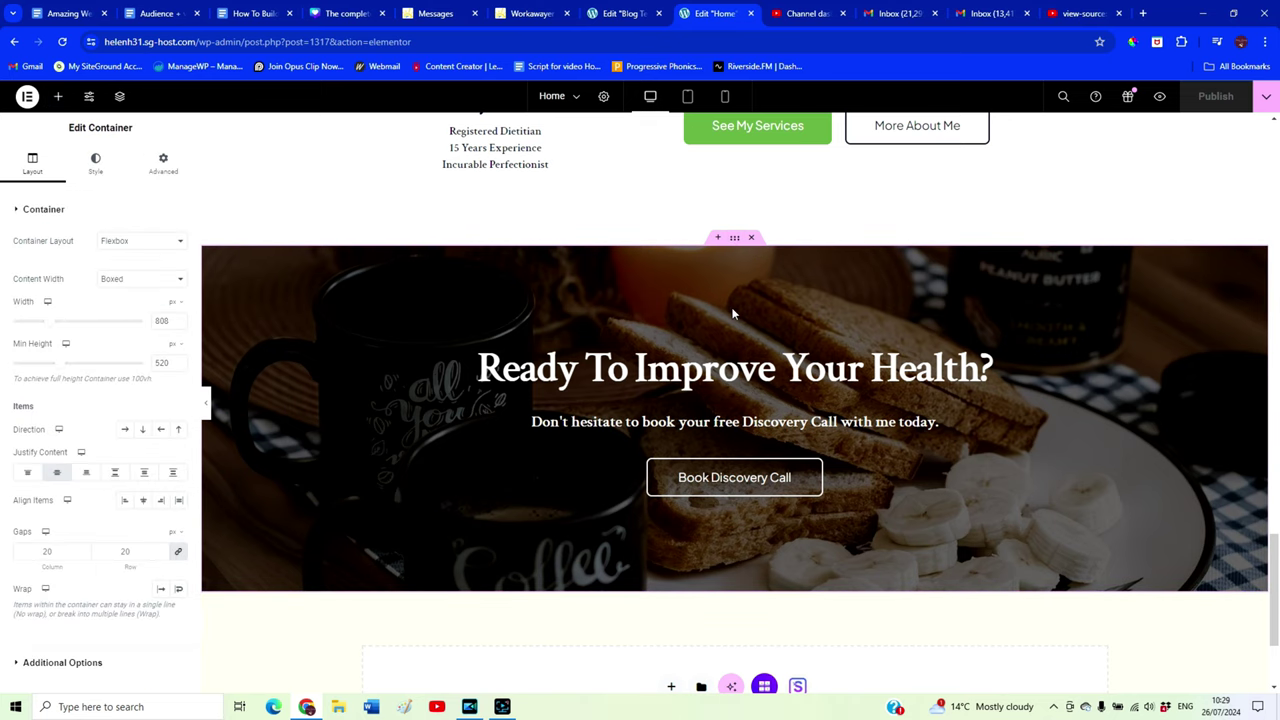
right_click(733, 242)
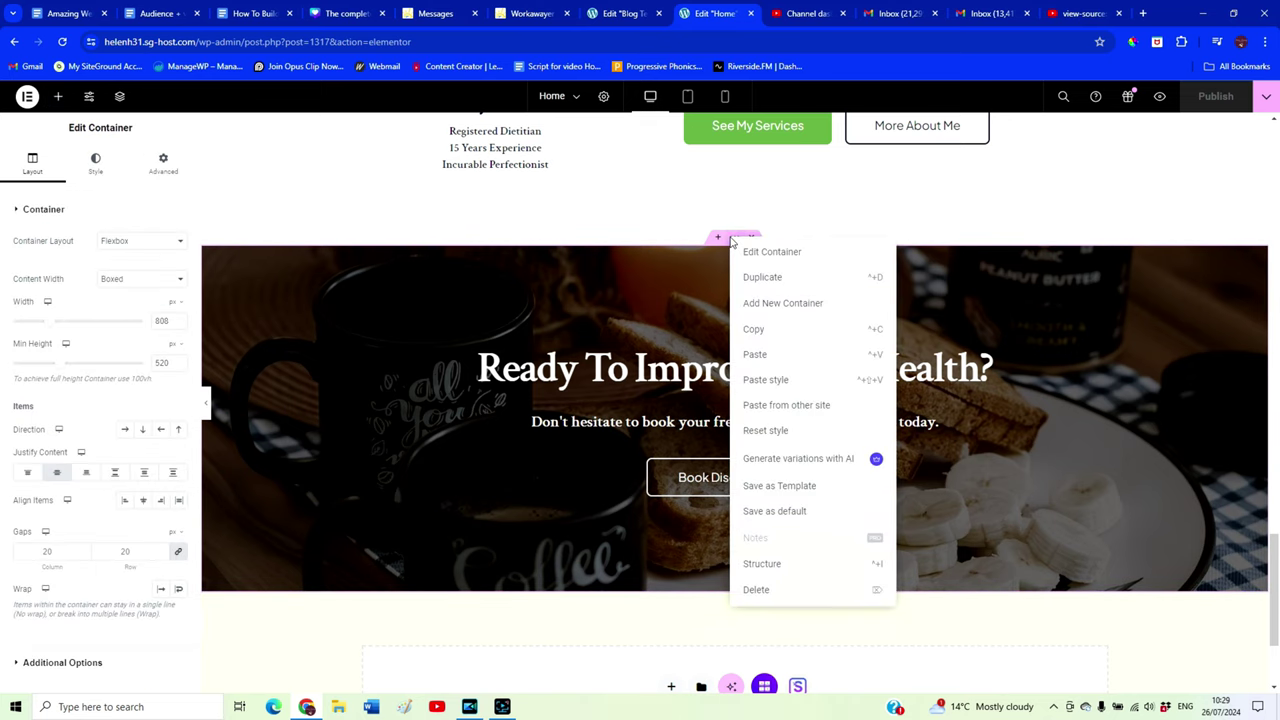
left_click(776, 489)
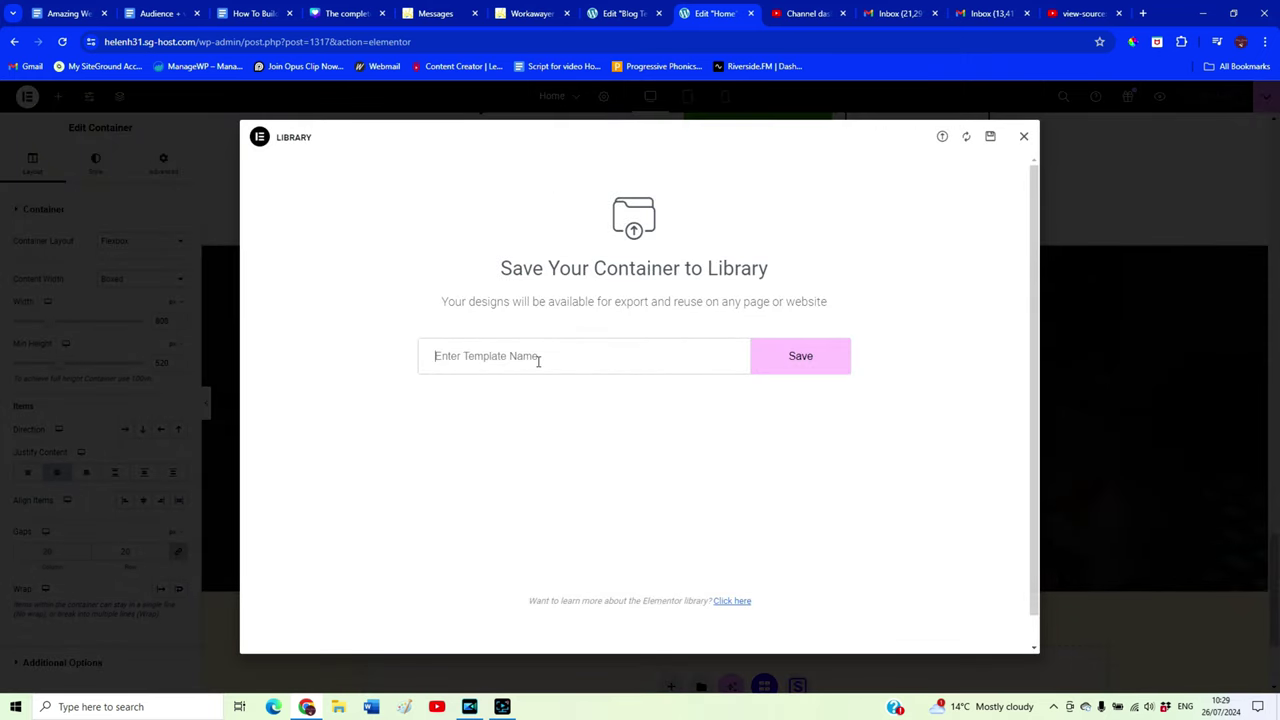
type("Book discoveryh")
left_click(824, 354)
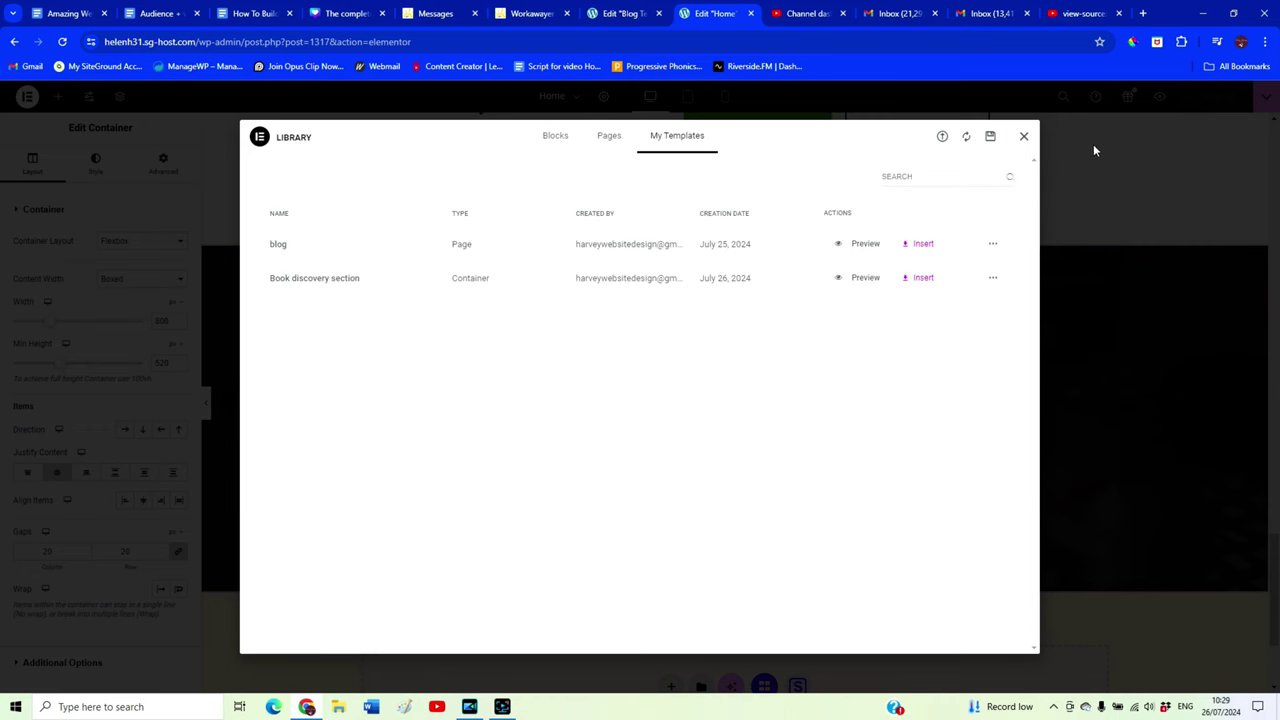
left_click(1024, 137)
Publish the Blog Template page and insert the saved "Book discovery section" below the star icon without applying its settings
left_click(620, 13)
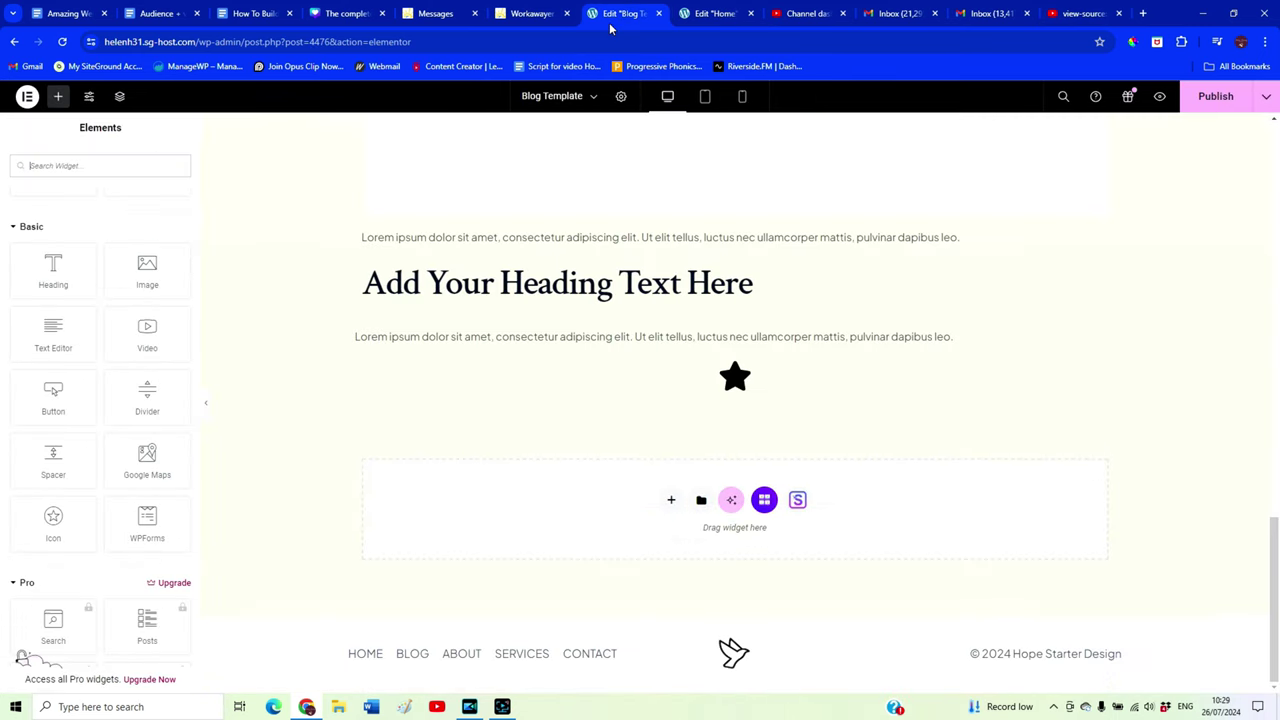
left_click(1214, 96)
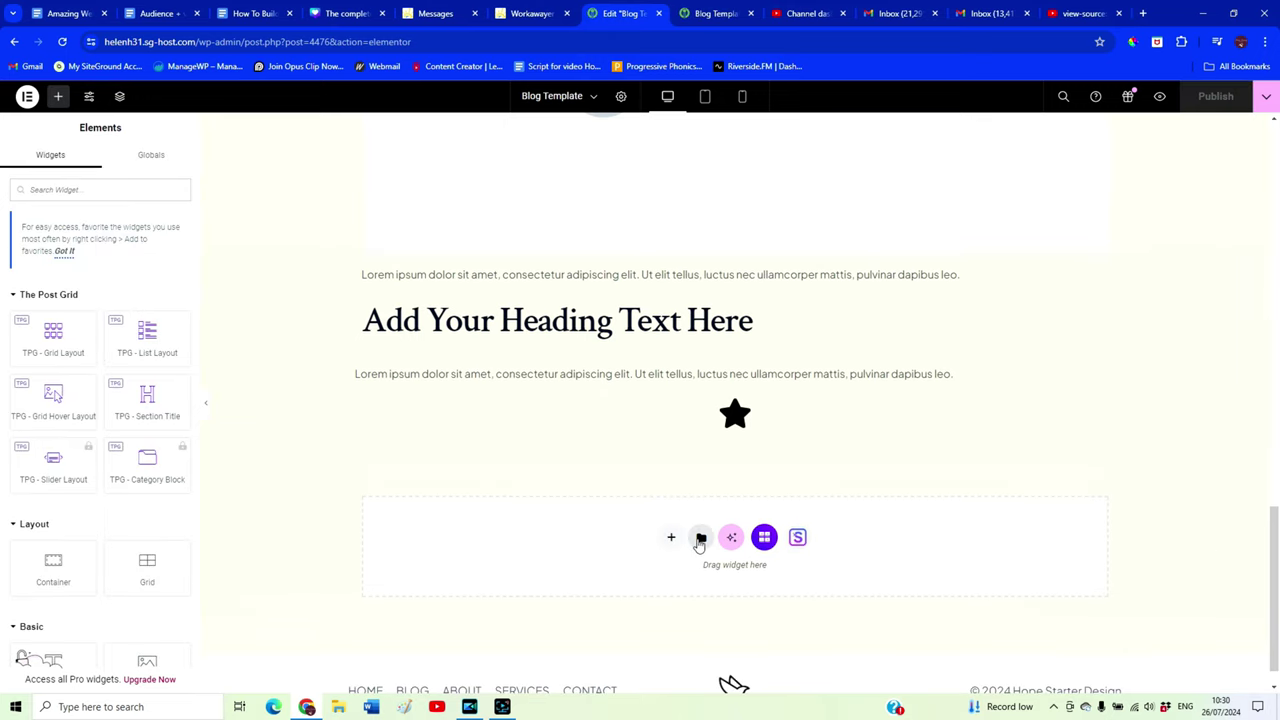
left_click(700, 540)
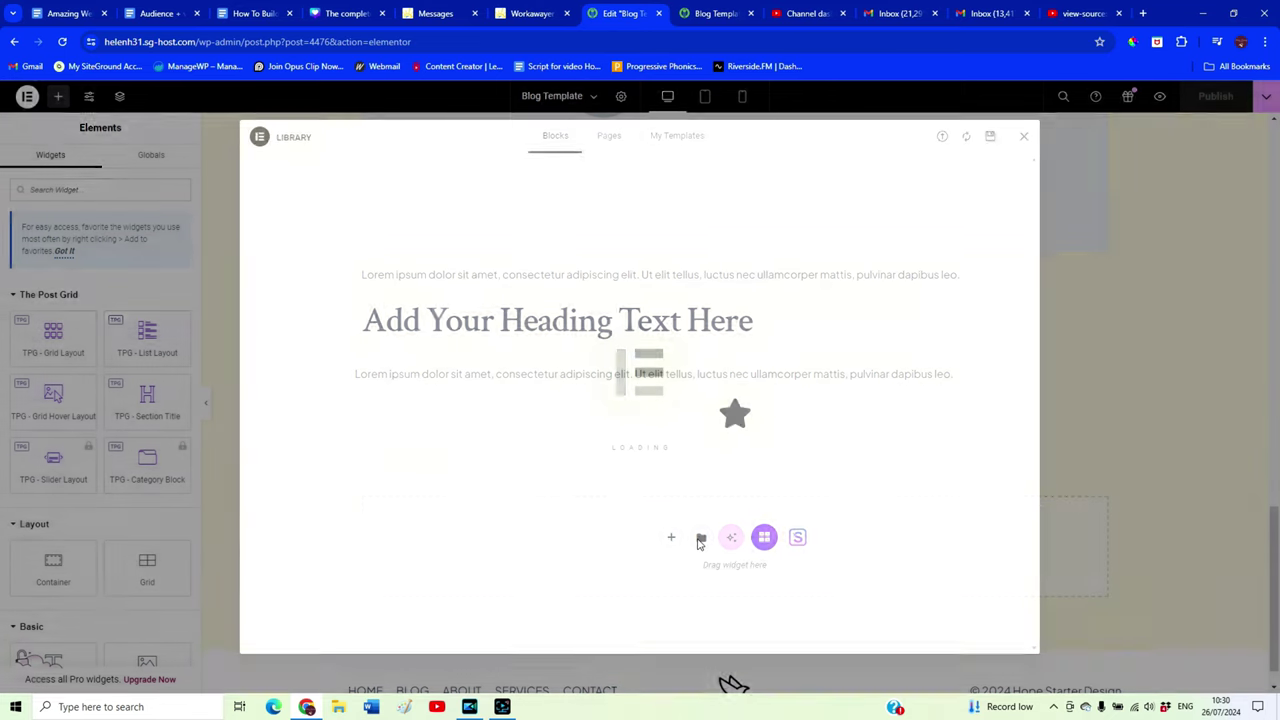
left_click(672, 140)
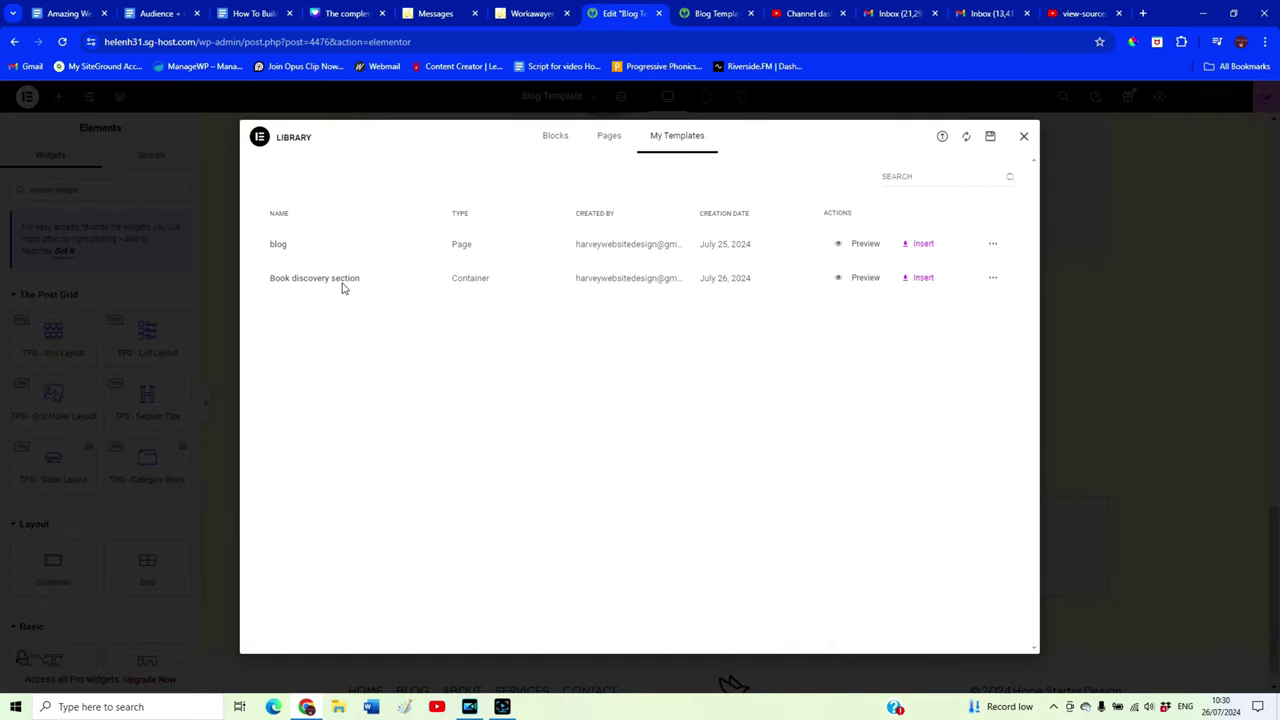
left_click(922, 279)
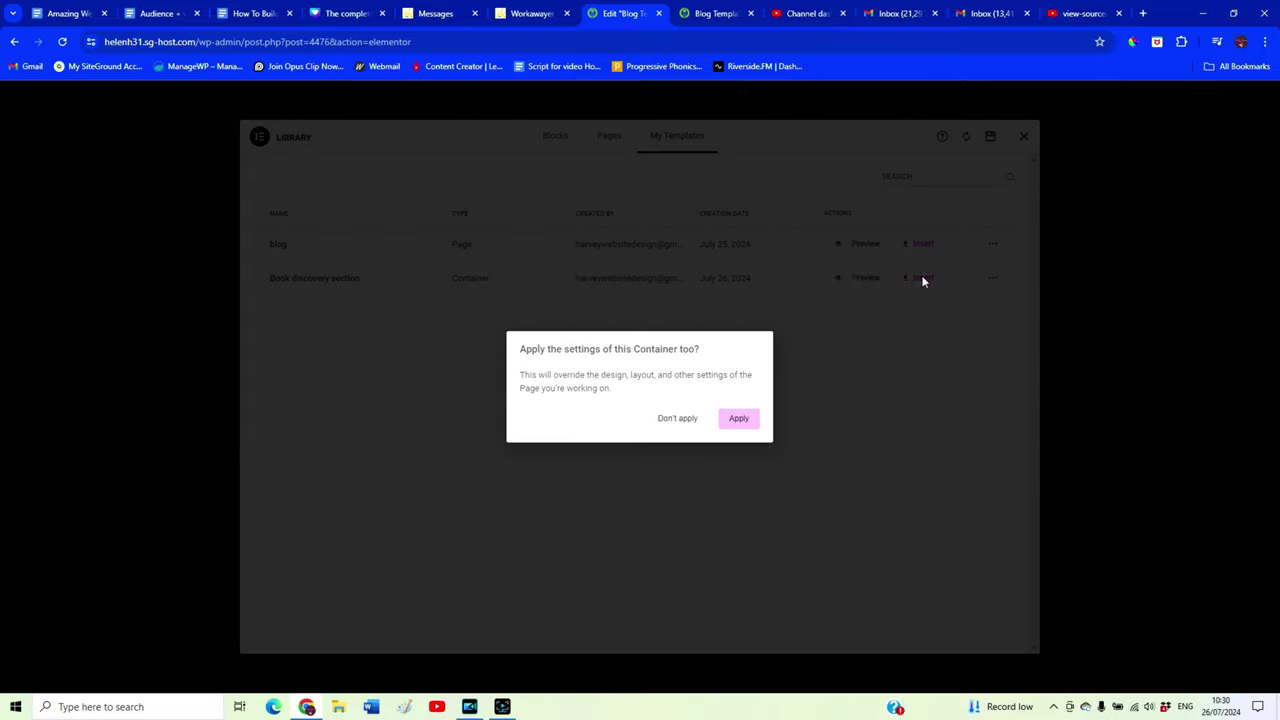
left_click(686, 421)
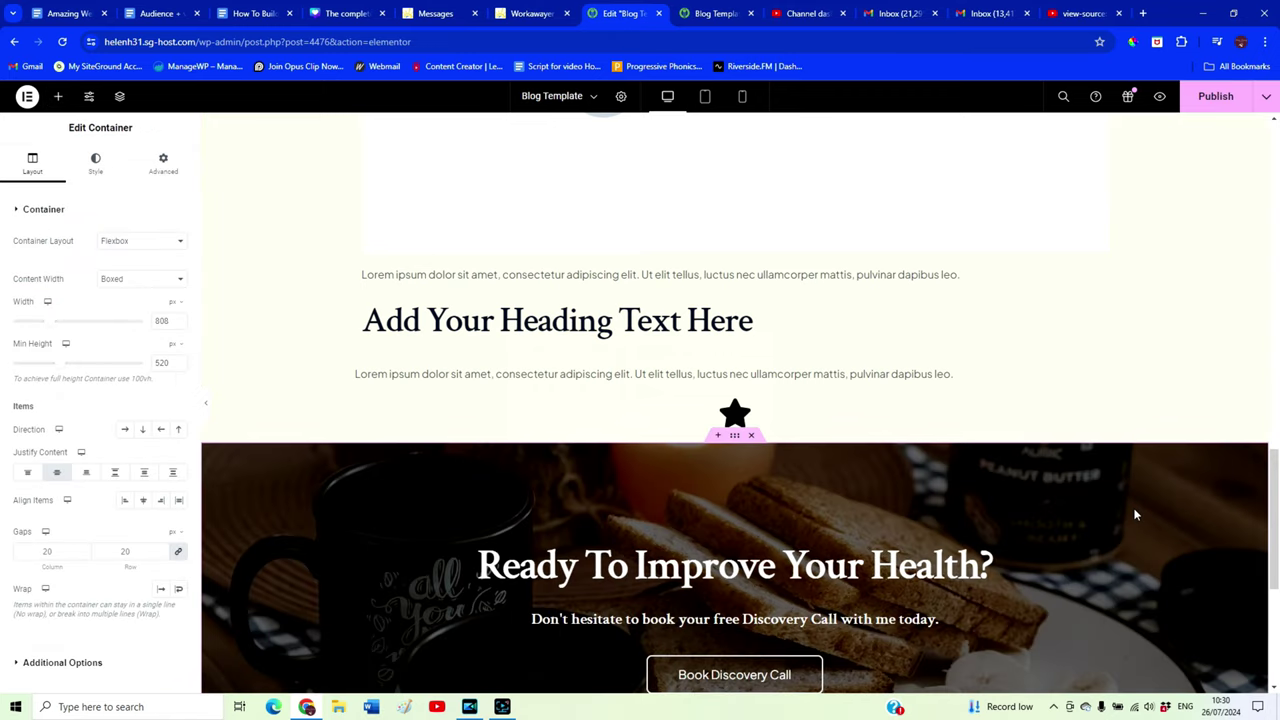
Review the inserted section and the start of the template in a full-width view, and publish the Blog Template page
scroll(1020, 560, "down", 2)
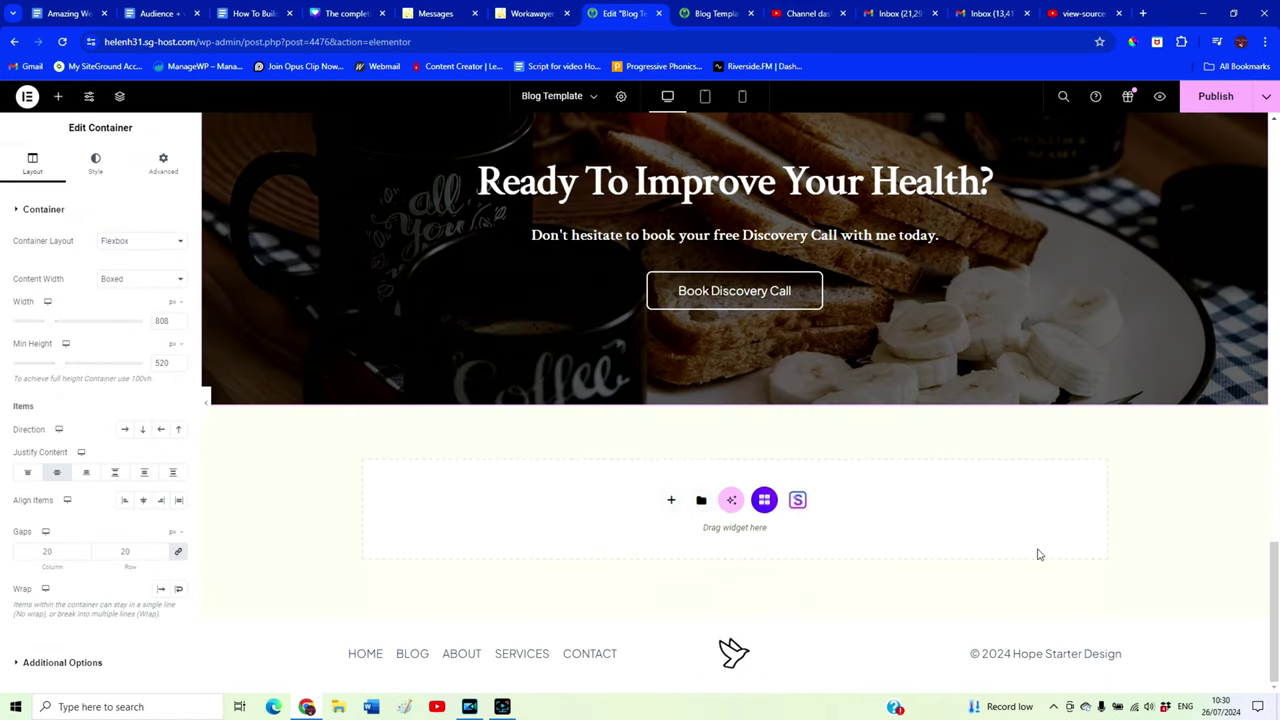
scroll(1168, 551, "up", 2)
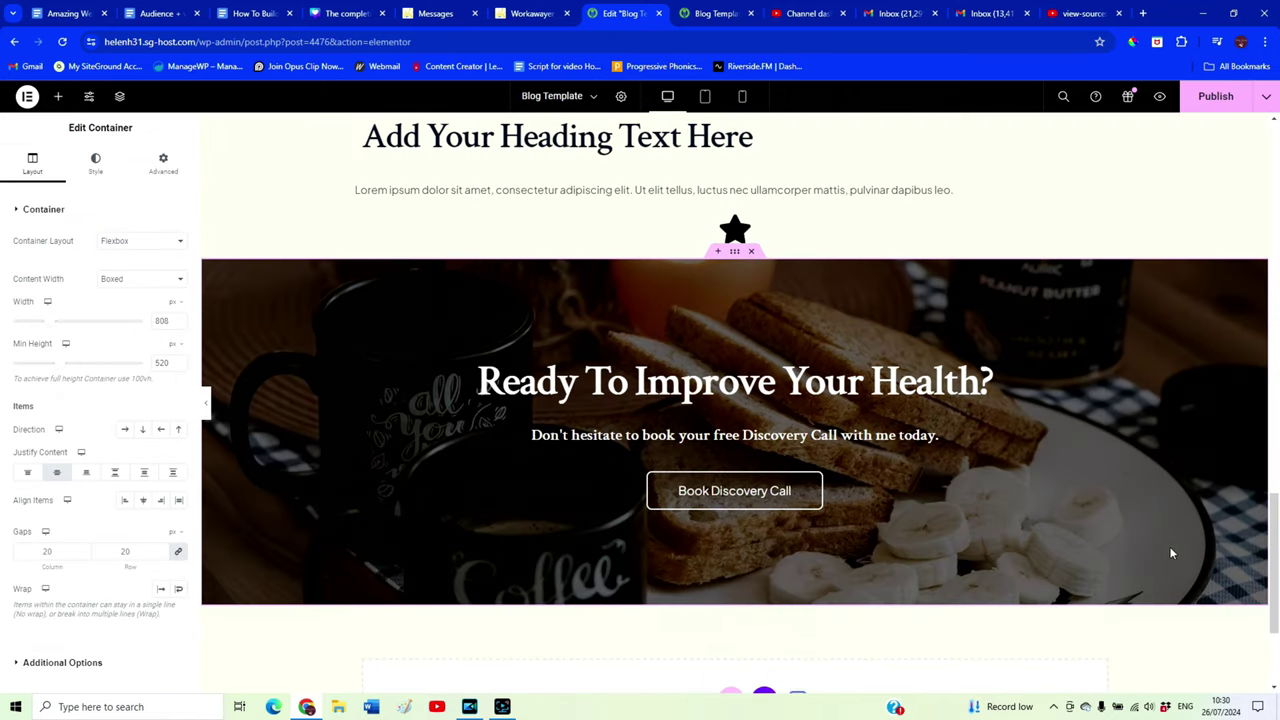
key("ctrl+p")
left_click_drag(1274, 580, 1274, 175)
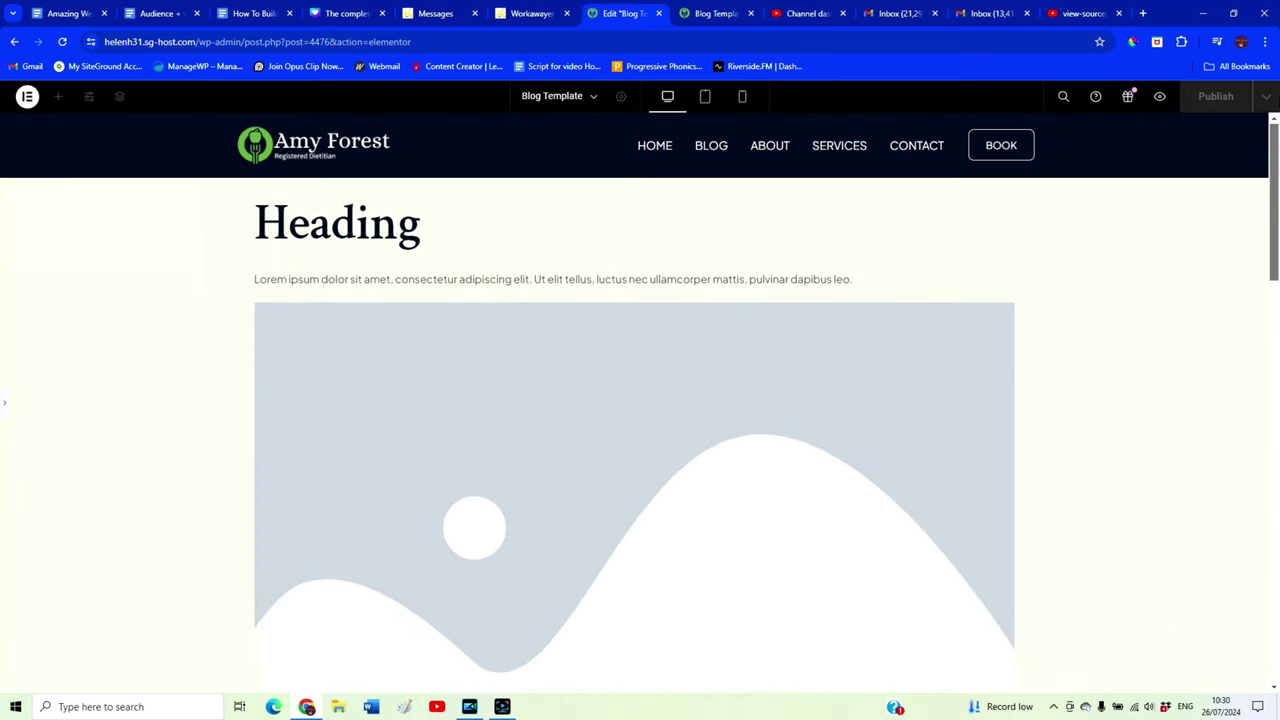
left_click(8, 430)
left_click(1230, 96)
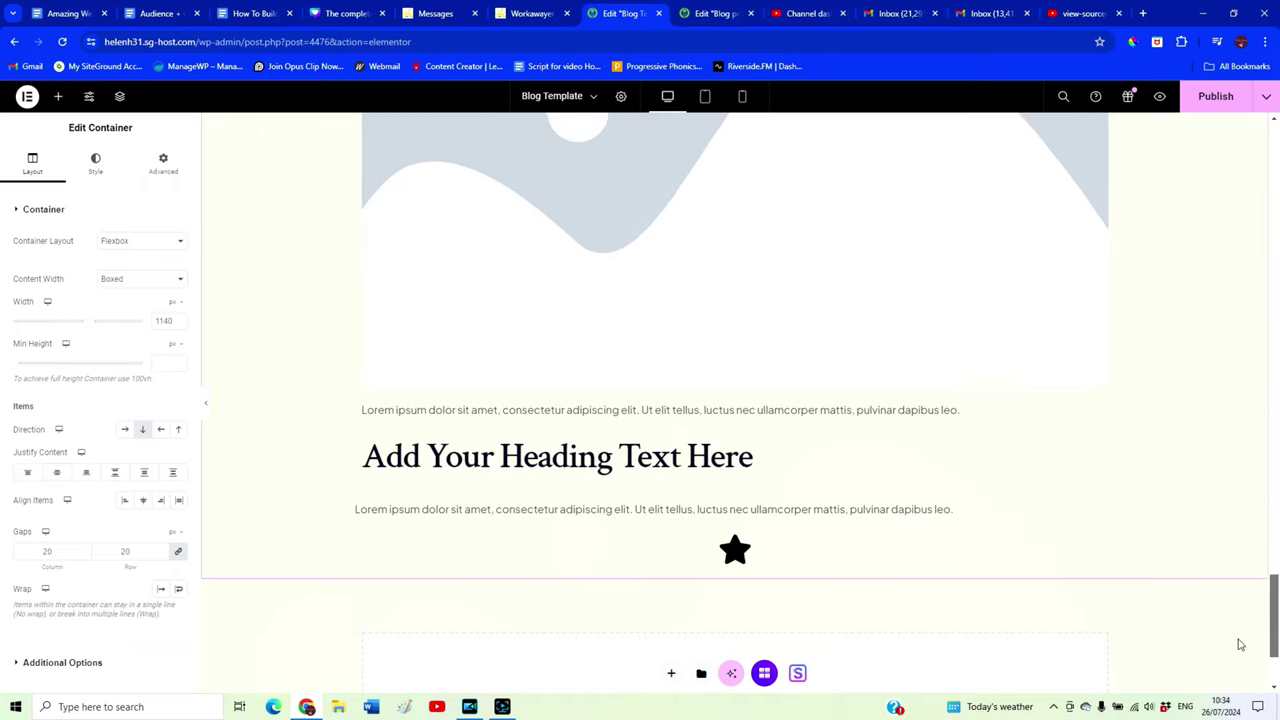
Examine the full template layout, including the Table of Contents, the headings and the call-to-action section above the footer
scroll(360, 418, "down", 3)
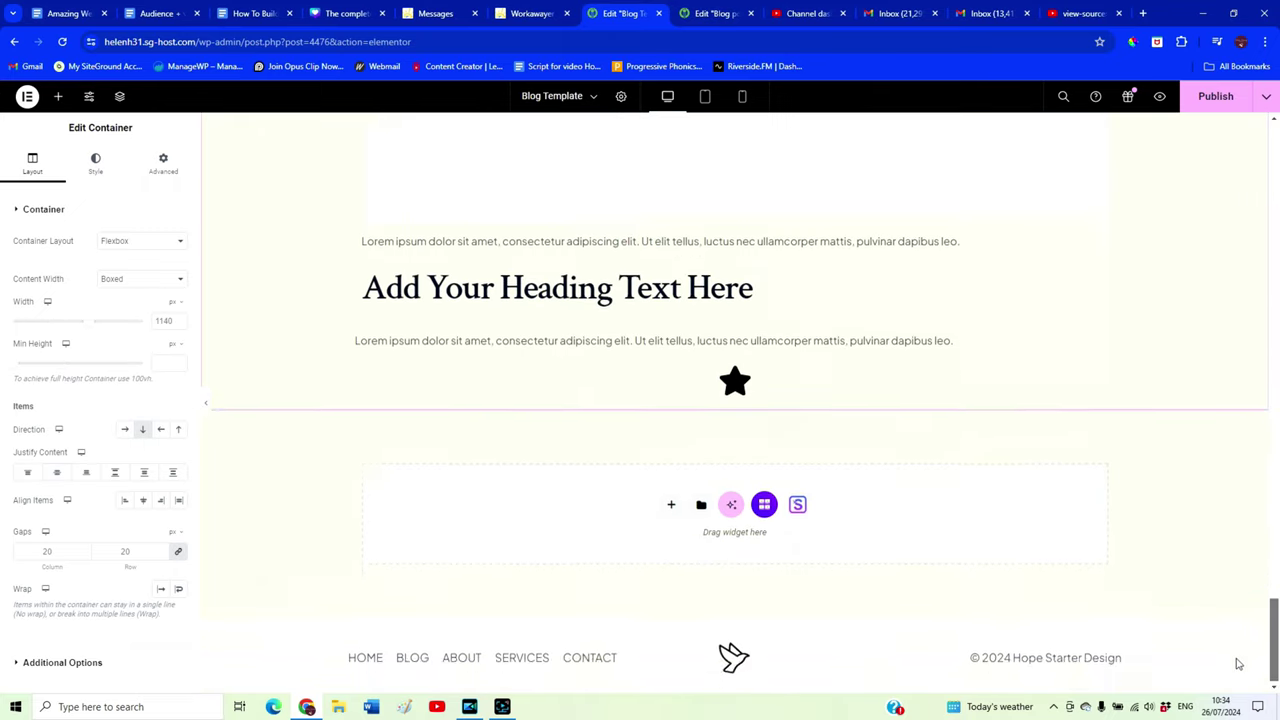
left_click(206, 410)
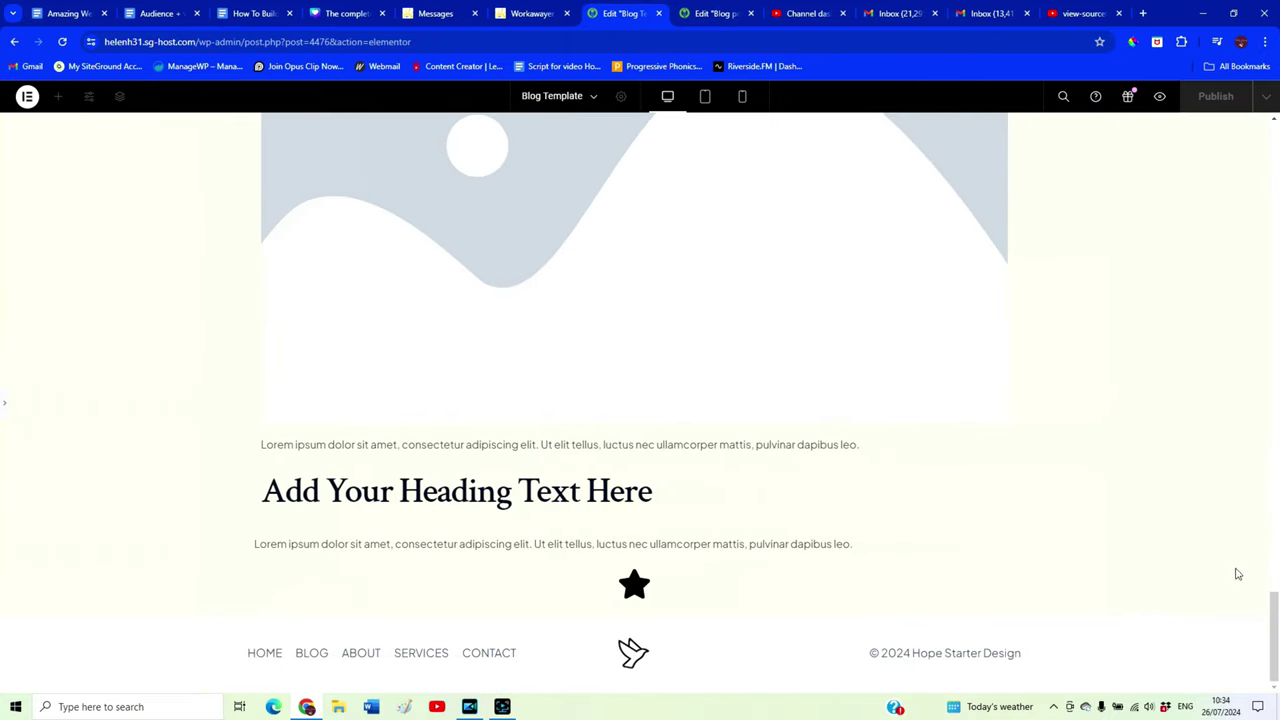
left_click_drag(1275, 632, 1272, 518)
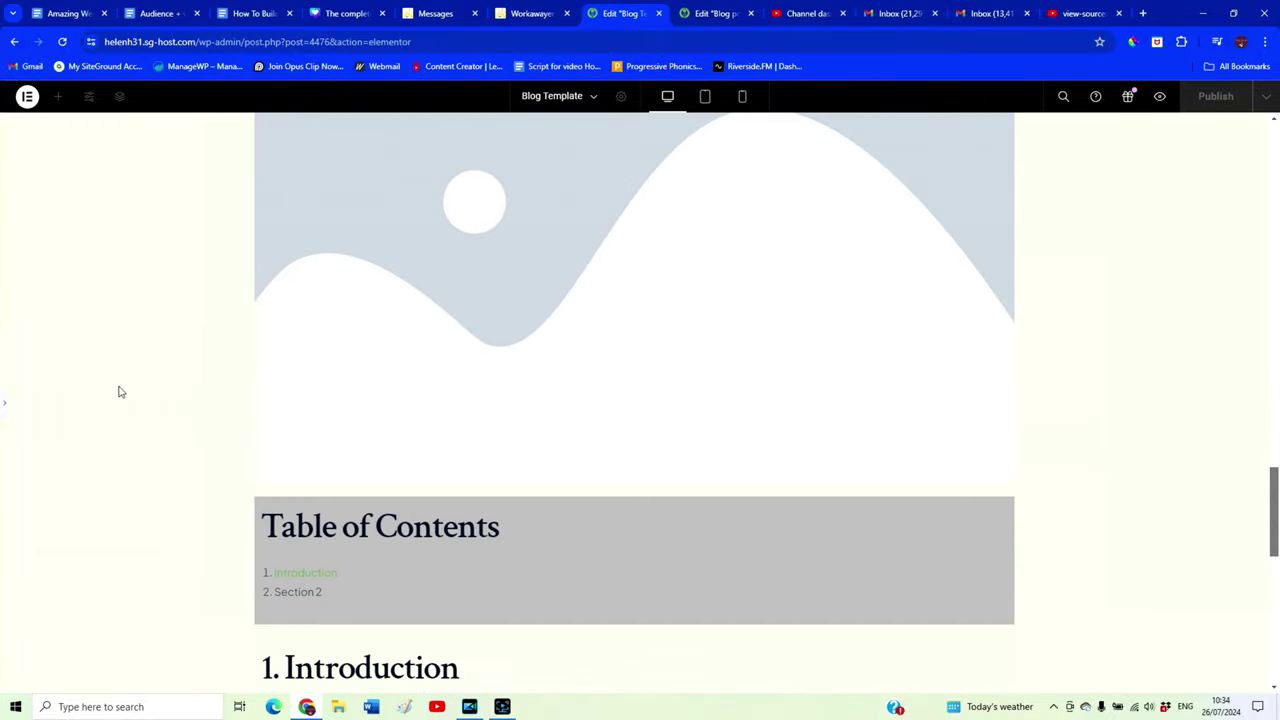
left_click(4, 410)
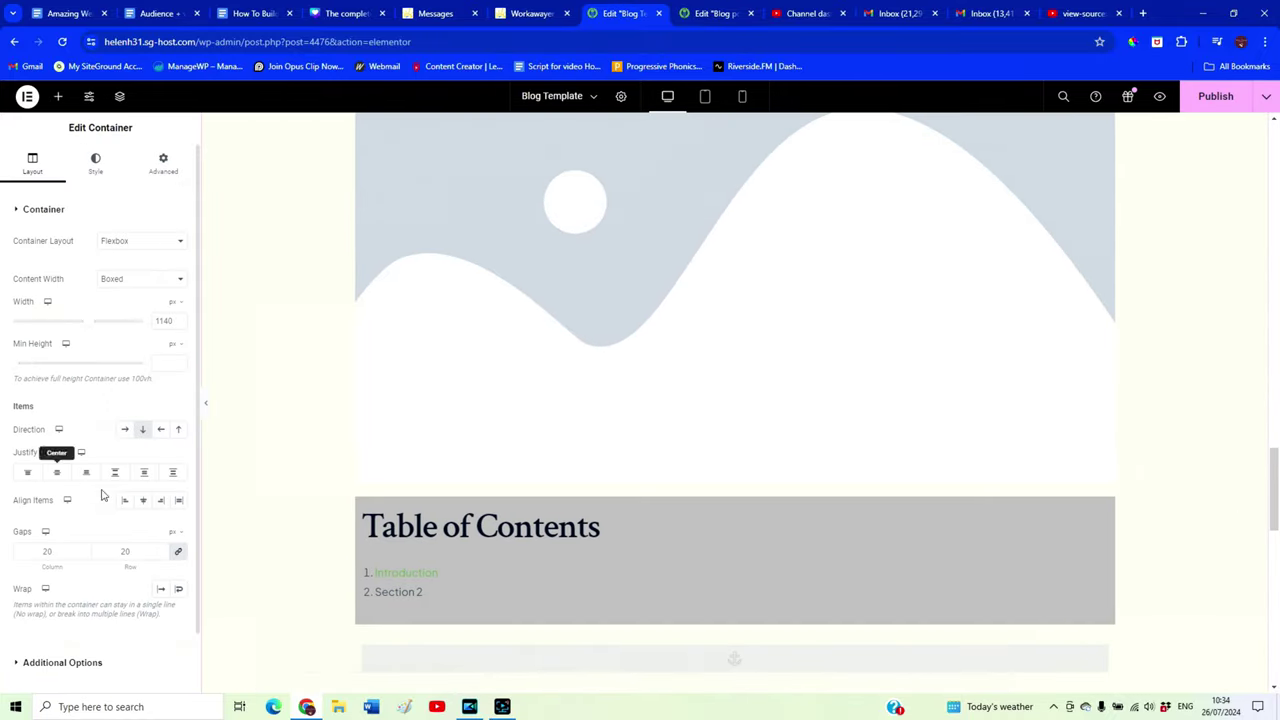
scroll(640, 420, "down", 3)
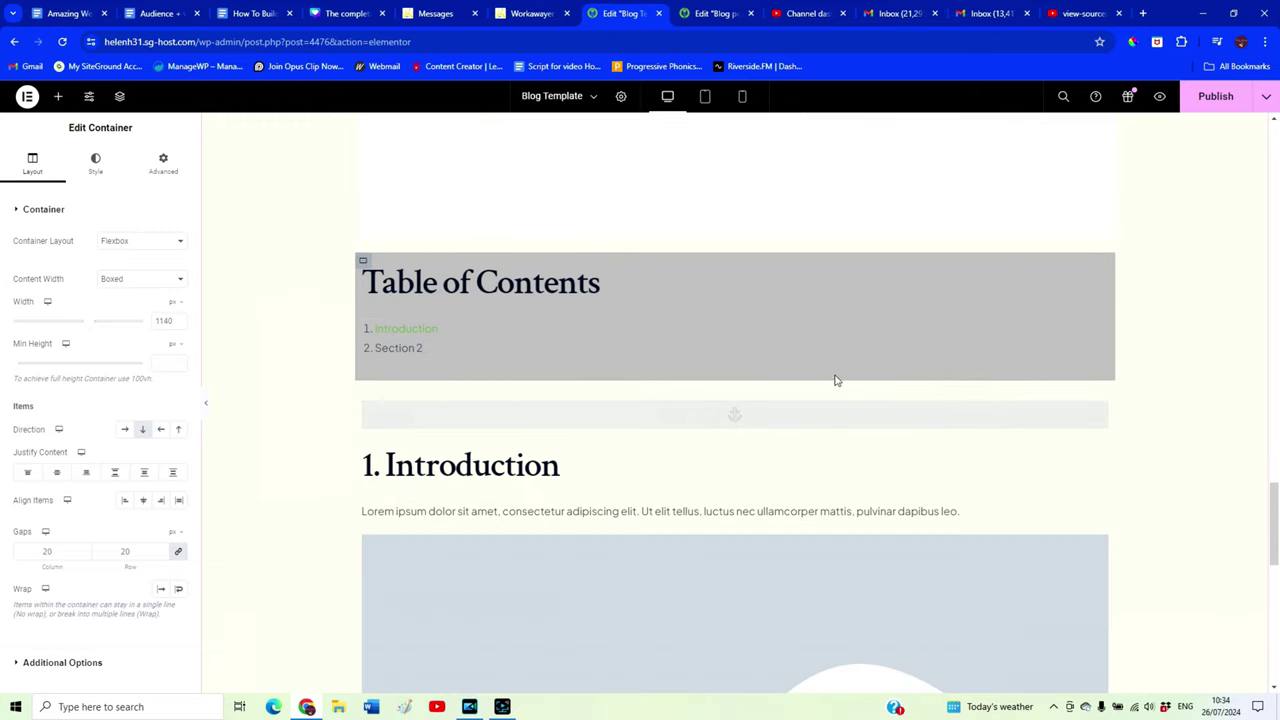
key("ctrl+p")
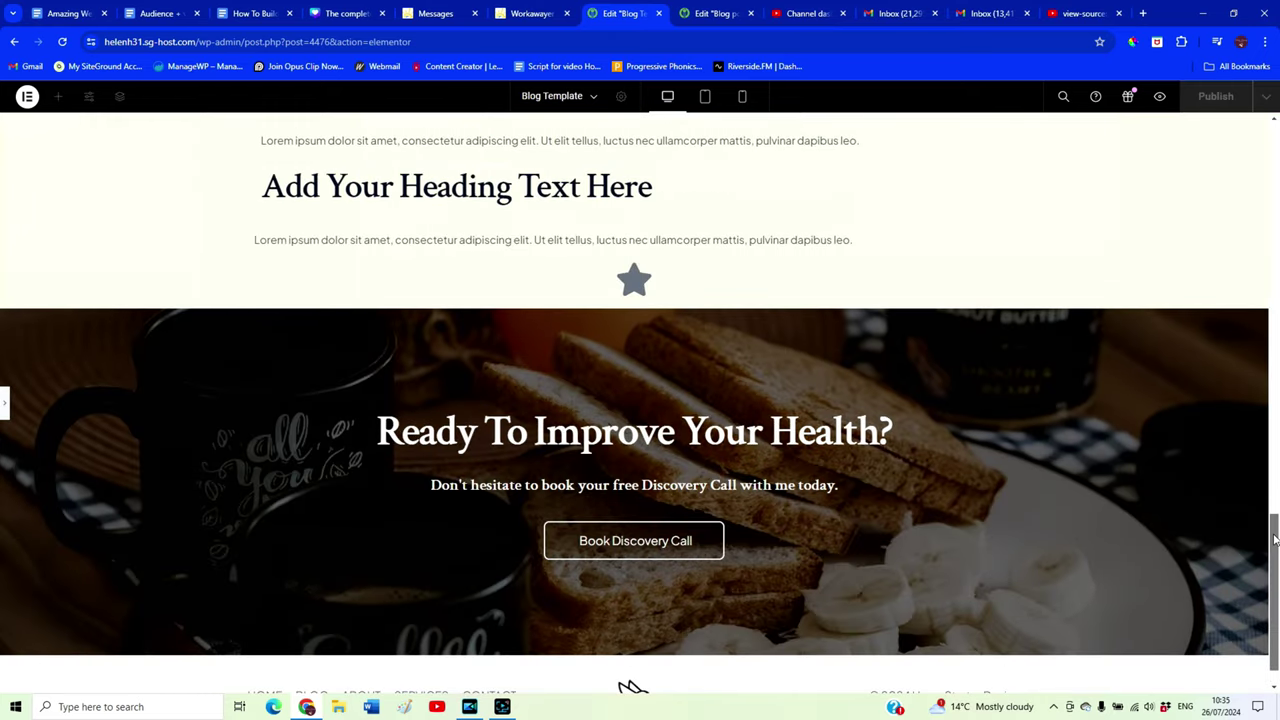
left_click_drag(1274, 540, 1234, 120)
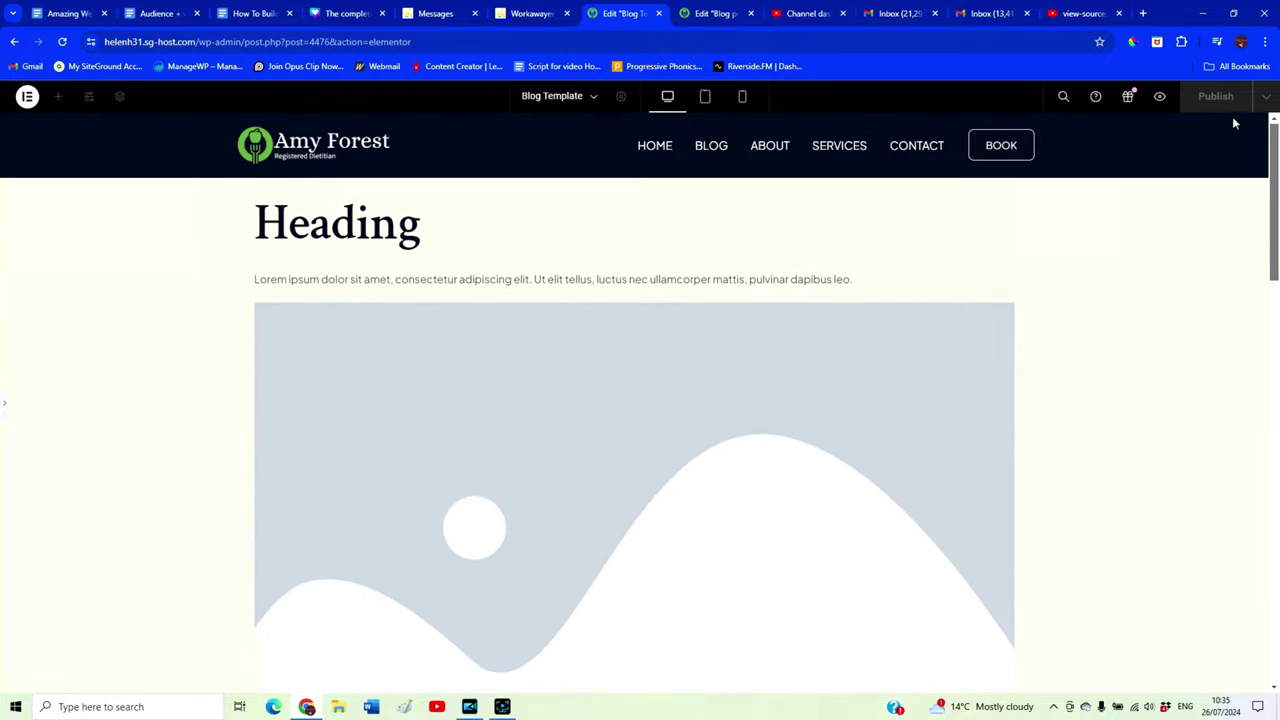
Restore the editing sidebar and exit the Elementor editor to WordPress
left_click(7, 408)
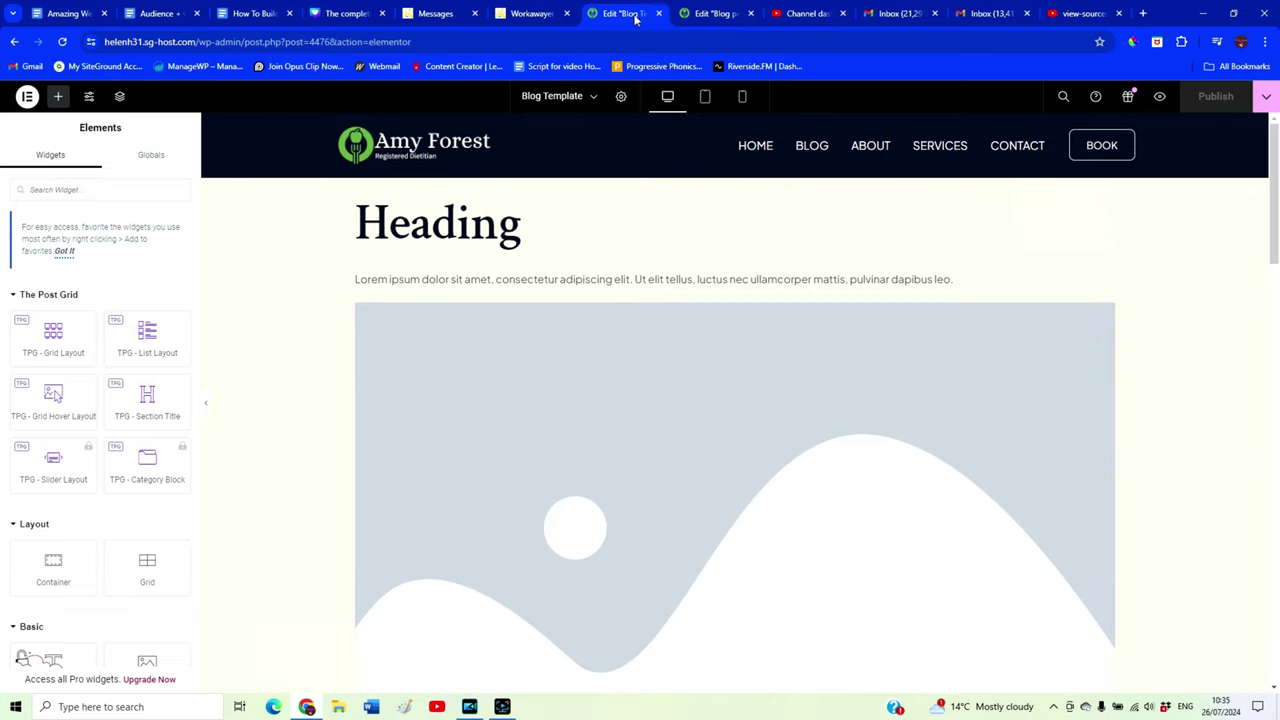
left_click(24, 97)
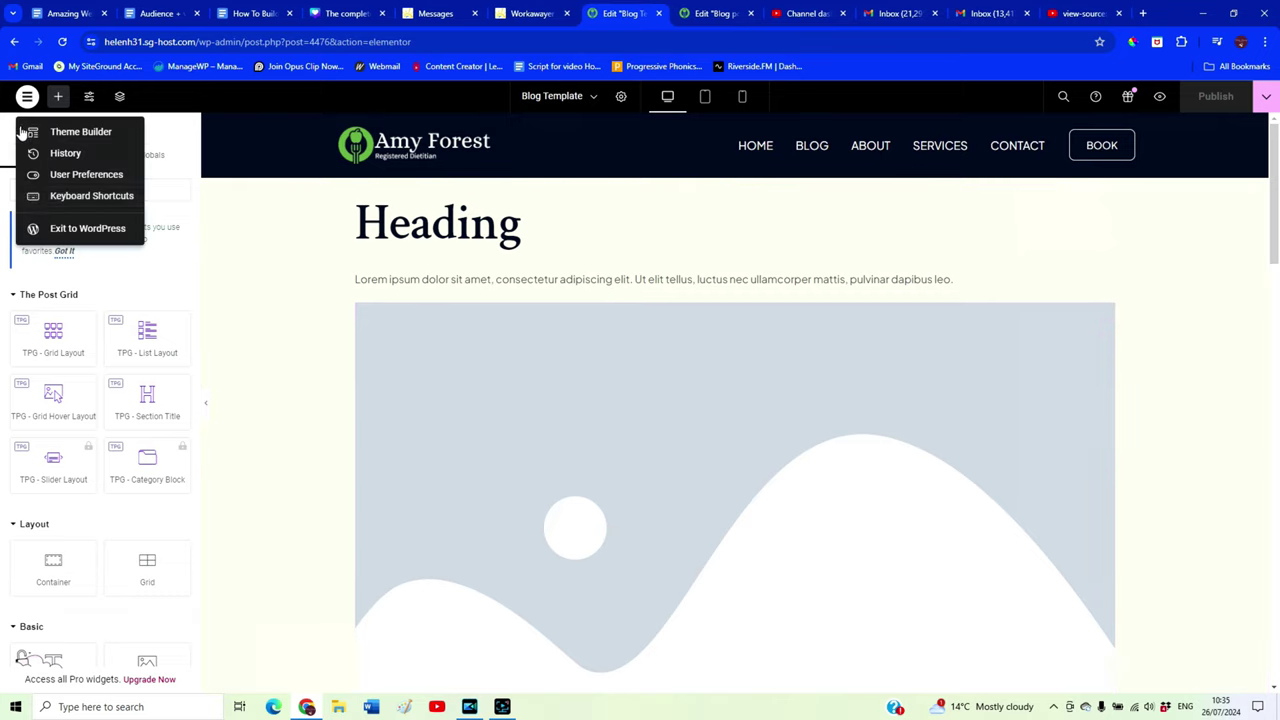
left_click(57, 228)
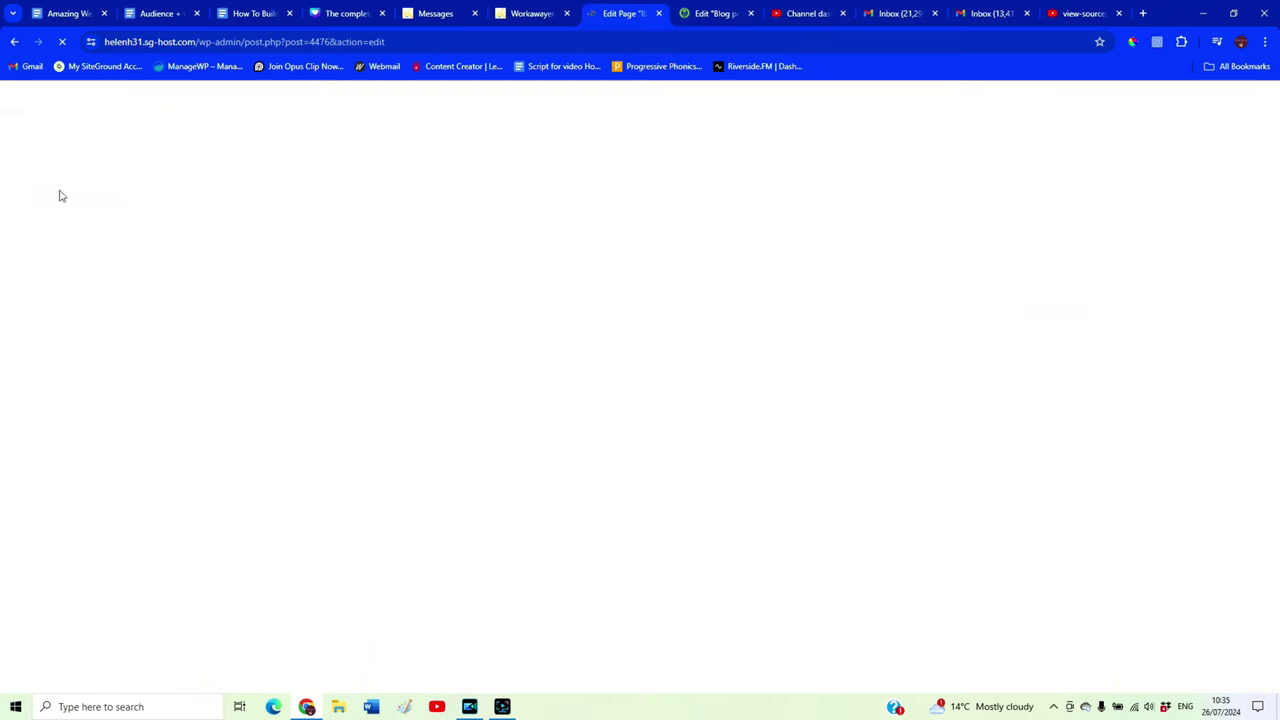
Create a new blog post titled "Best Recipes for Weight Loss" and publish it
mouse_move(33, 177)
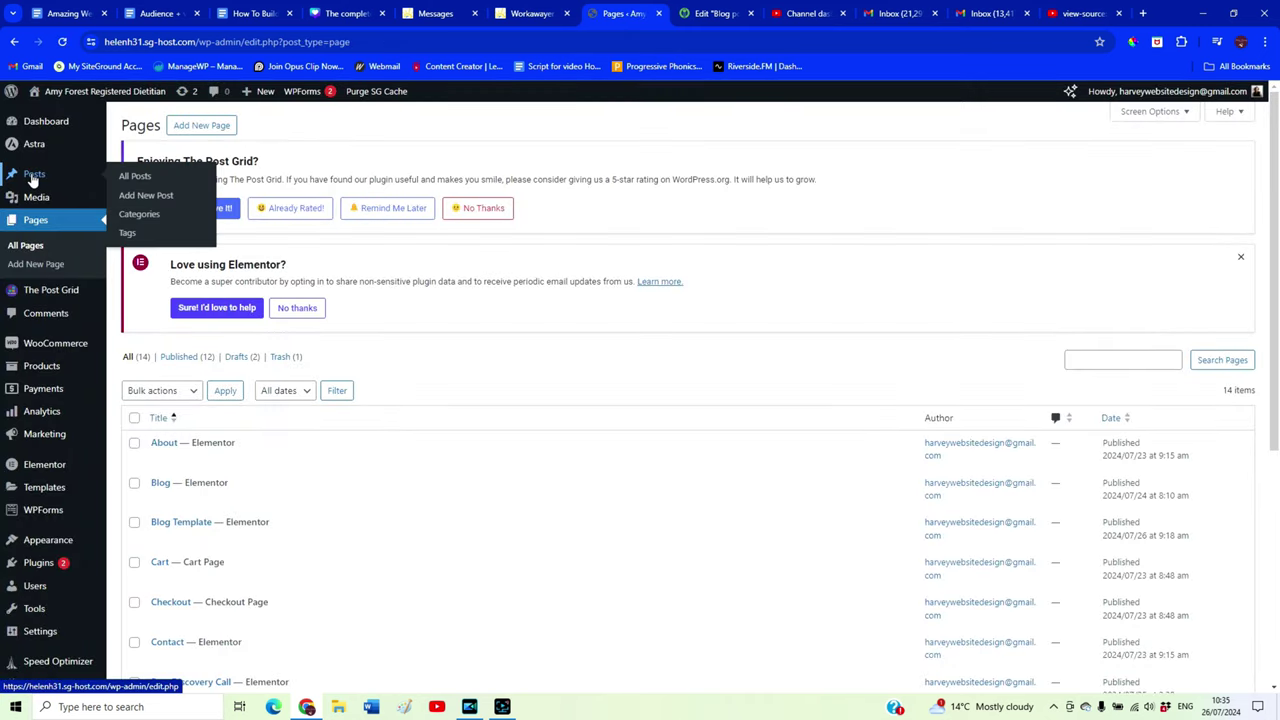
left_click(142, 200)
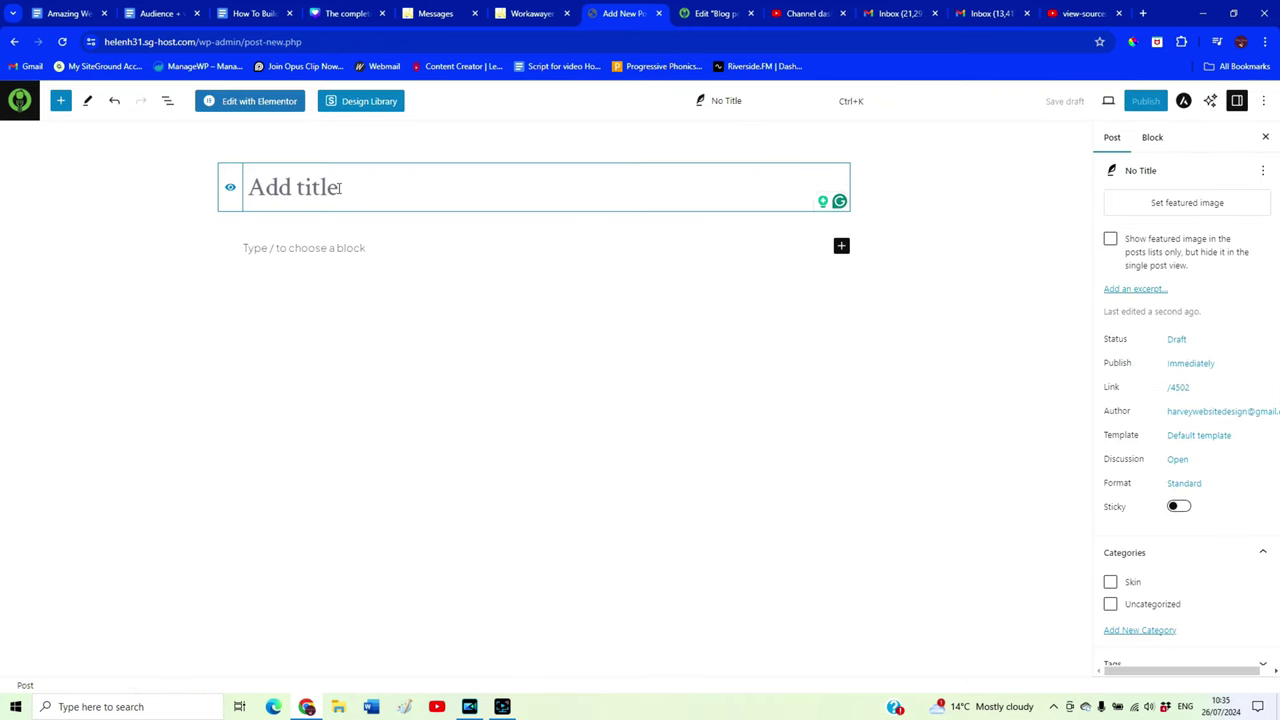
type("Best Recipes for ")
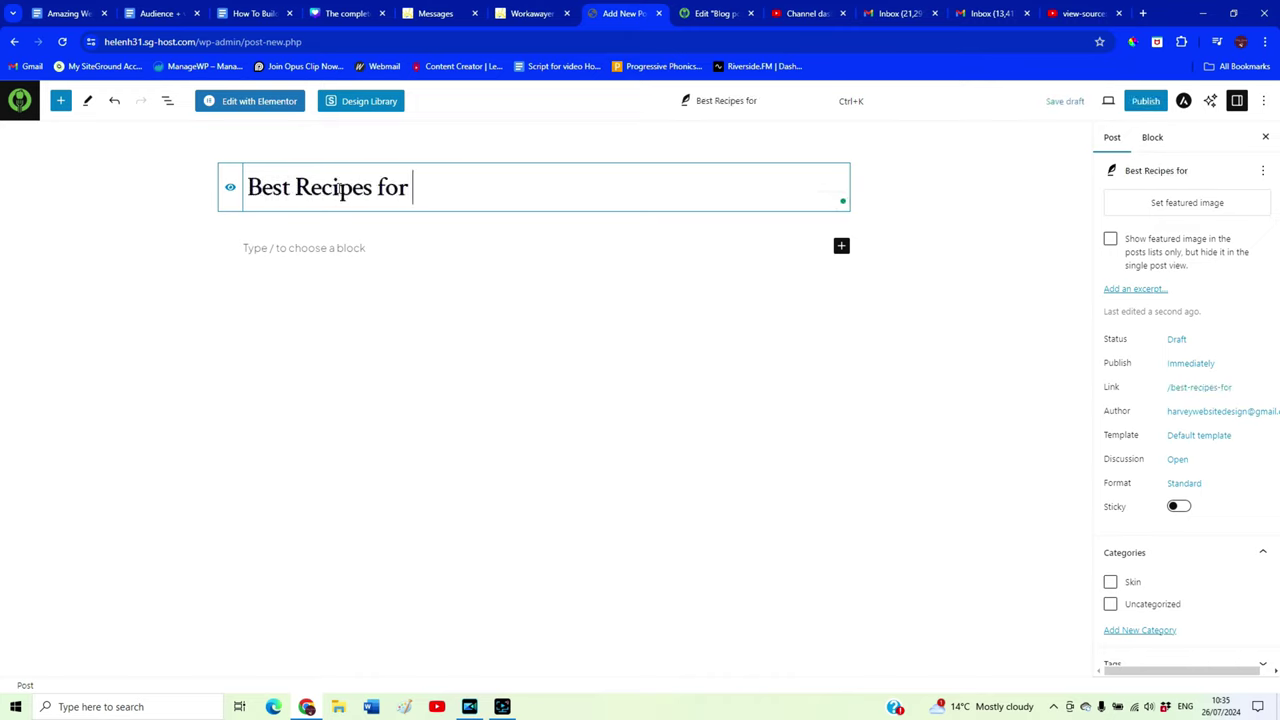
type("Weigt")
key("BackSpace")
type("jh")
key("BackSpace")
key("BackSpace")
type("ht Loss")
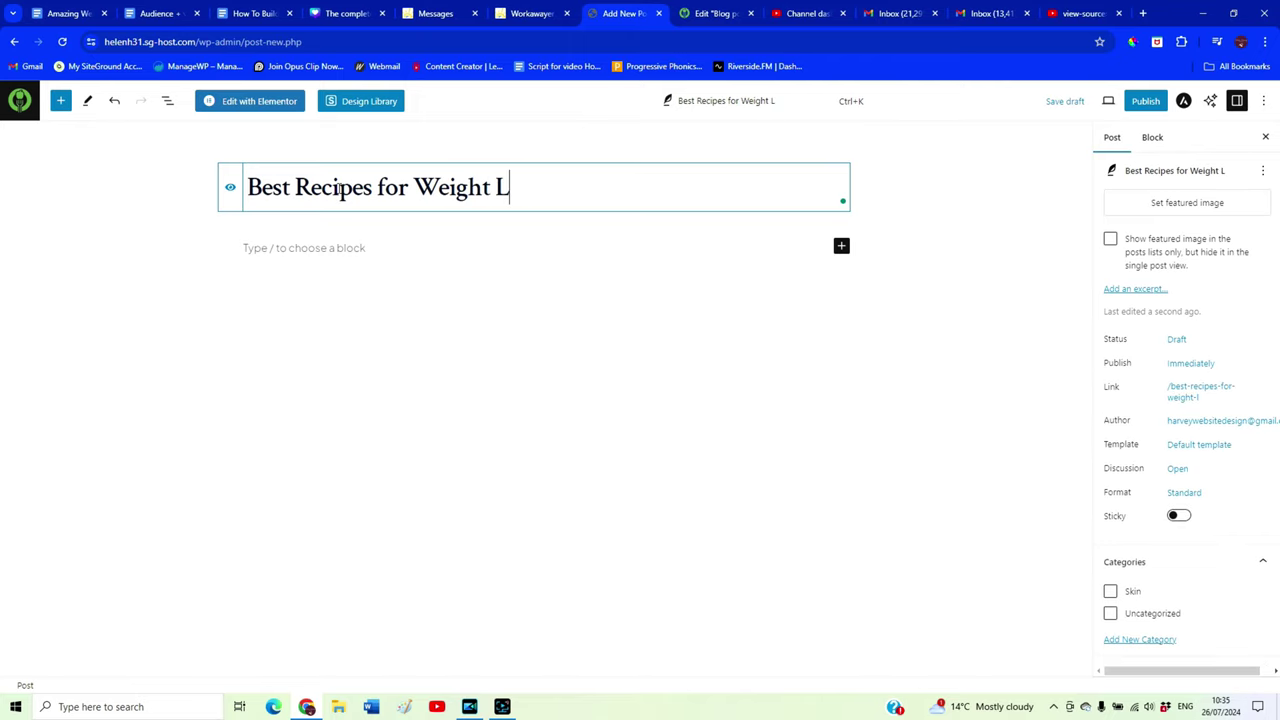
left_click(1145, 101)
left_click(1140, 104)
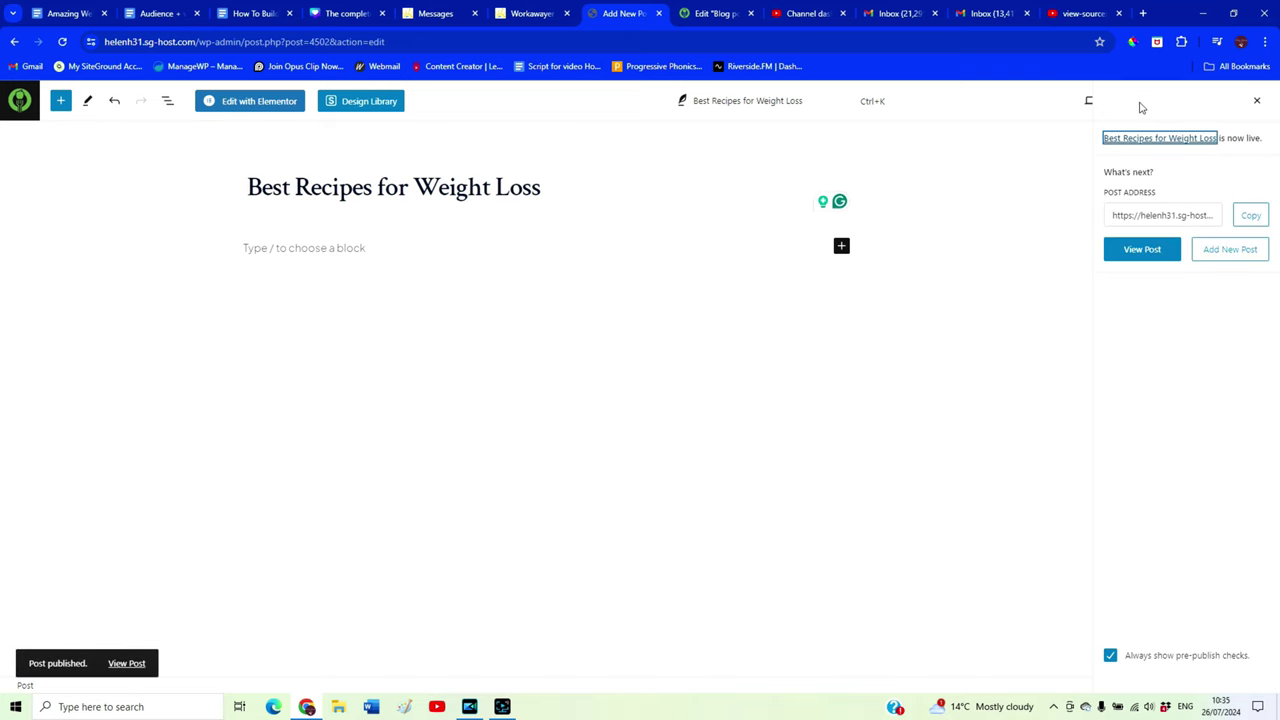
Open the post in the Elementor editor and insert the first saved "blog post 2" container from the template library
left_click(240, 102)
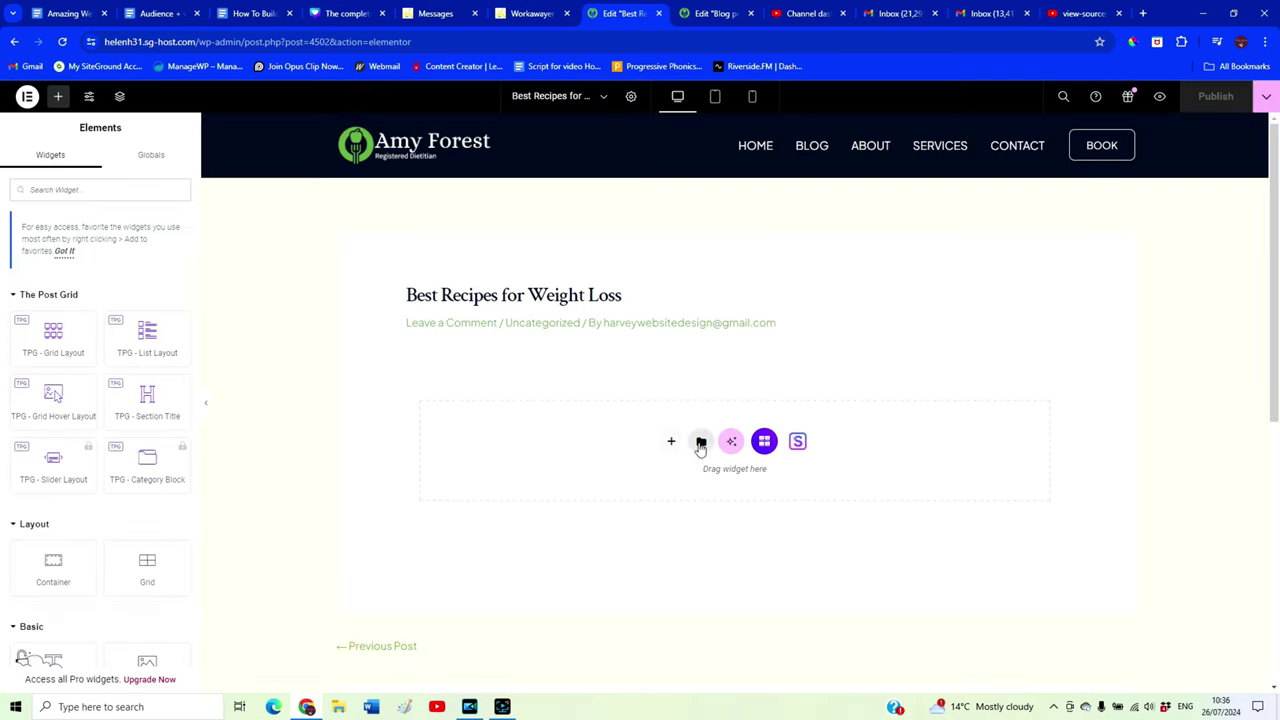
left_click(701, 443)
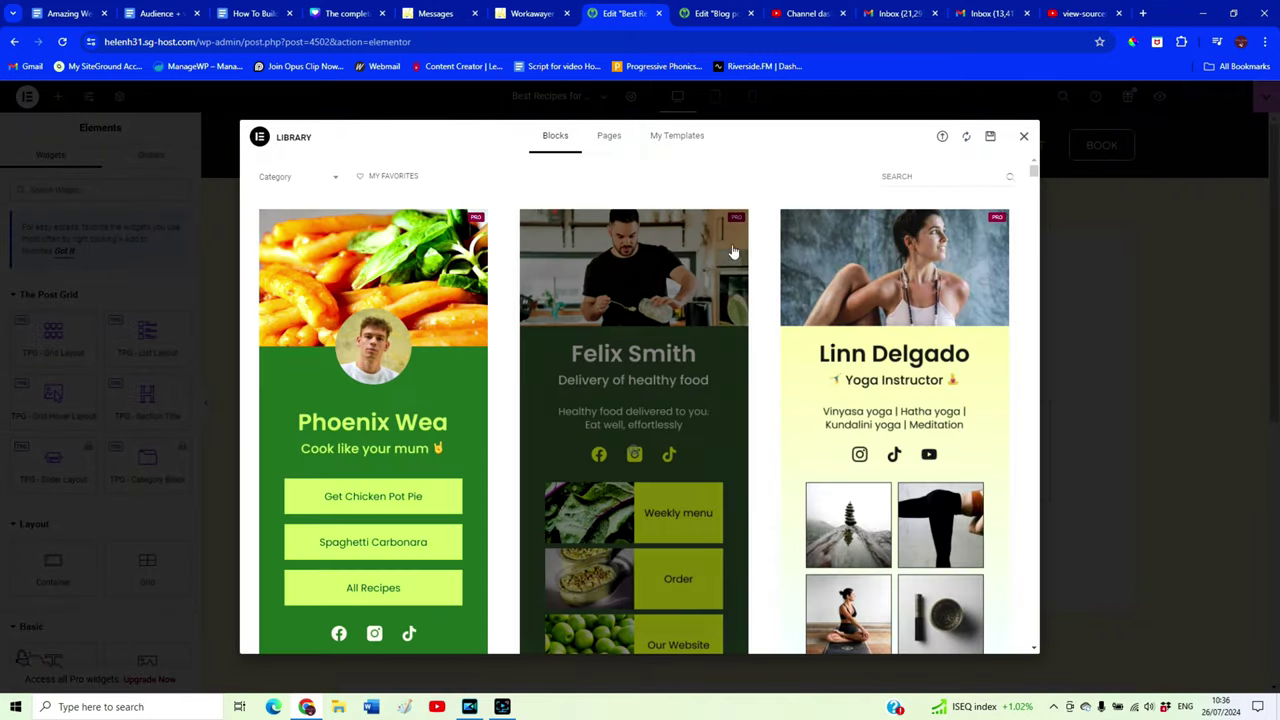
left_click(701, 136)
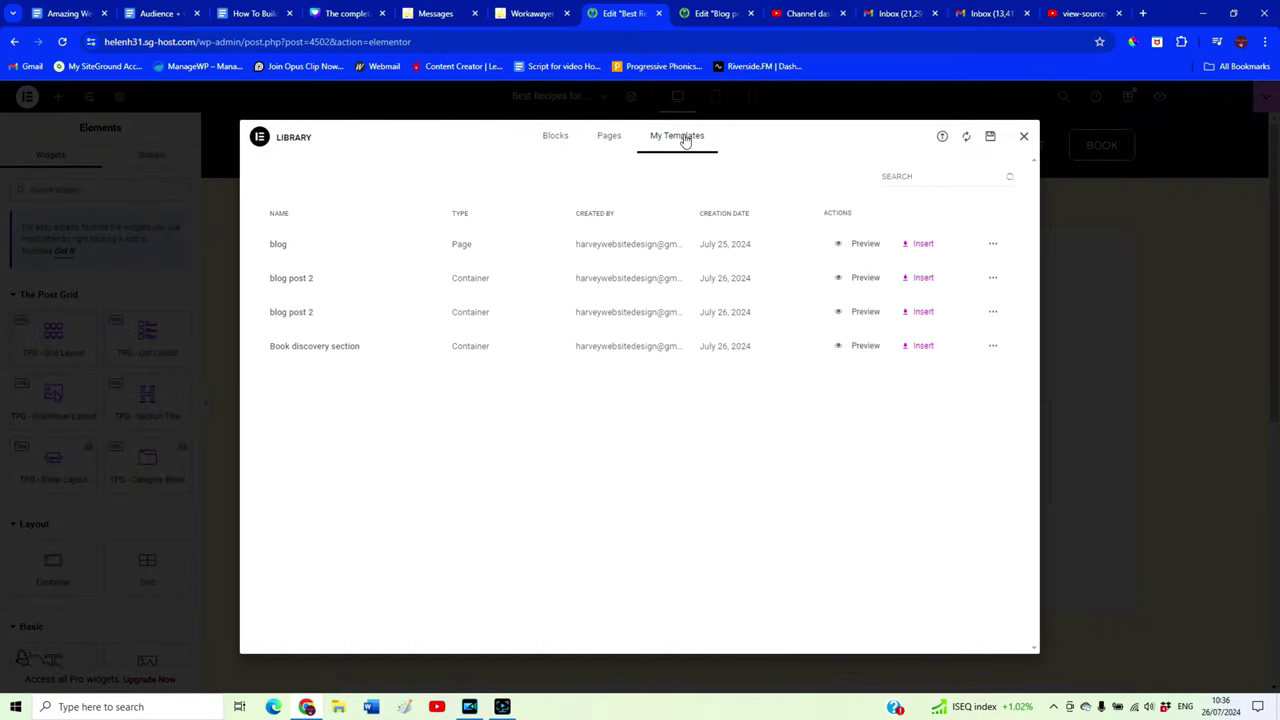
left_click(925, 280)
left_click(680, 420)
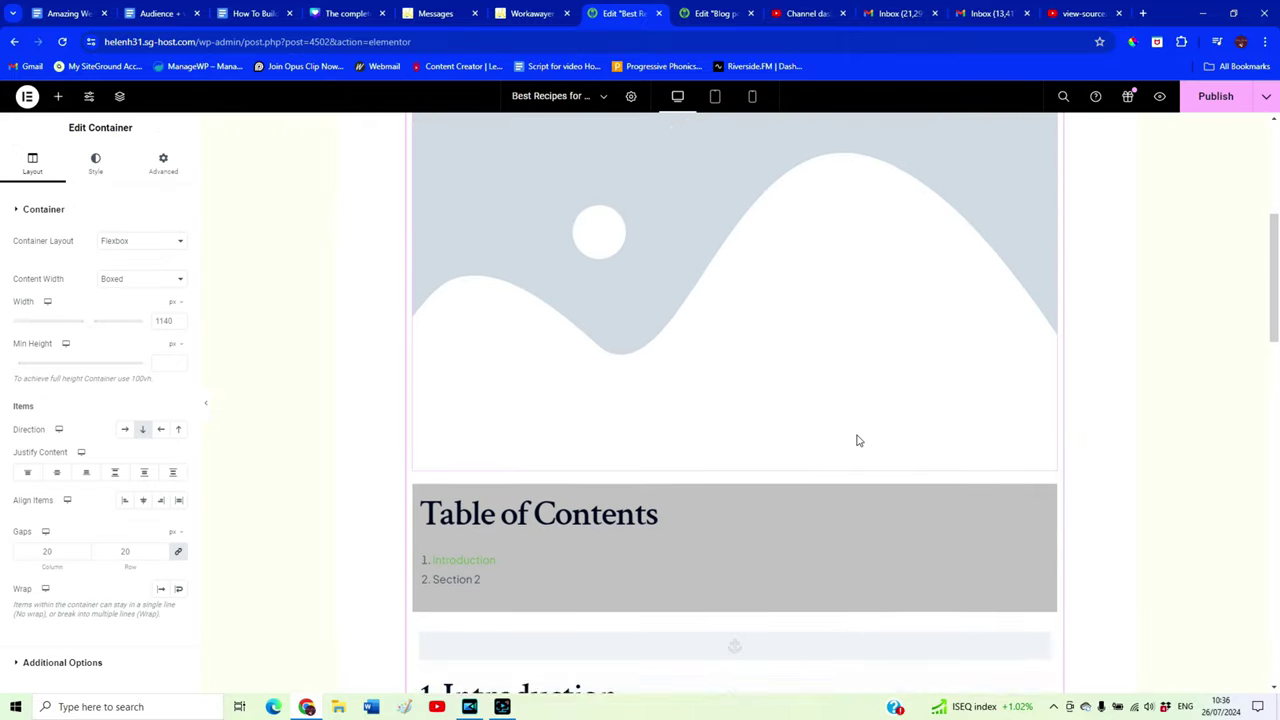
Insert the saved "Book discovery section" into the empty area below the star icon
scroll(857, 440, "down", 10)
scroll(860, 385, "up", 1)
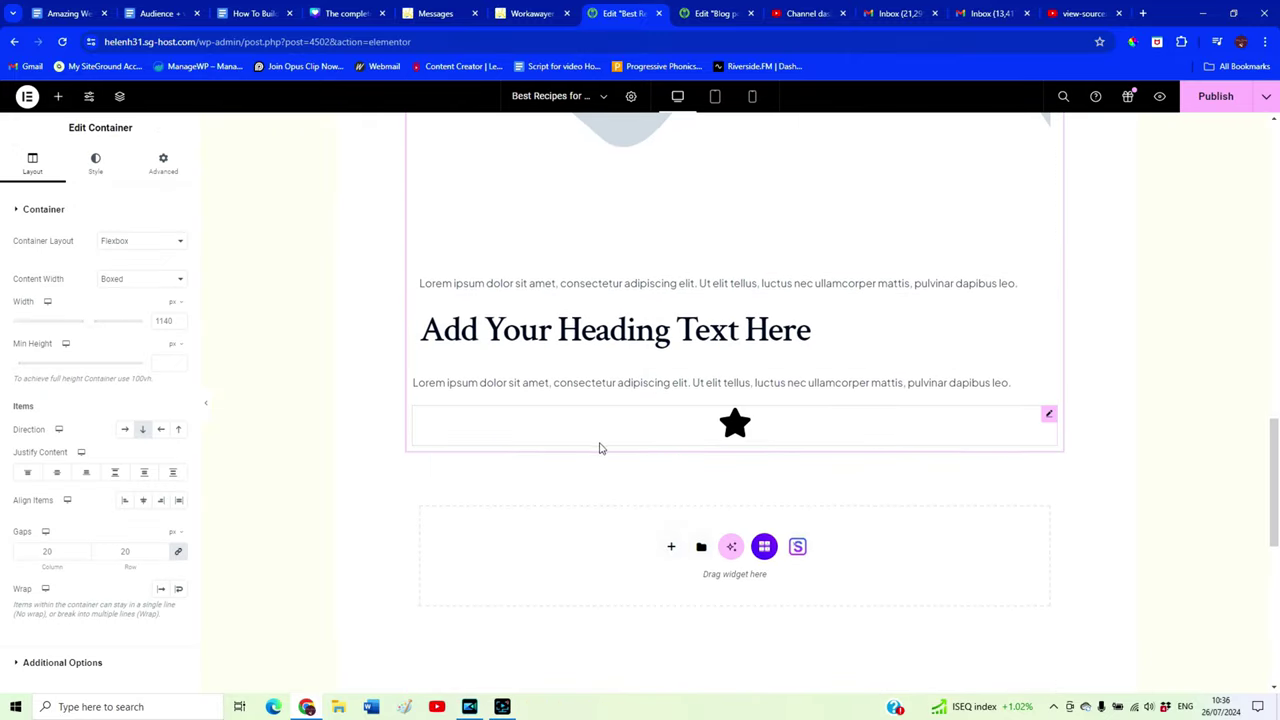
left_click(701, 548)
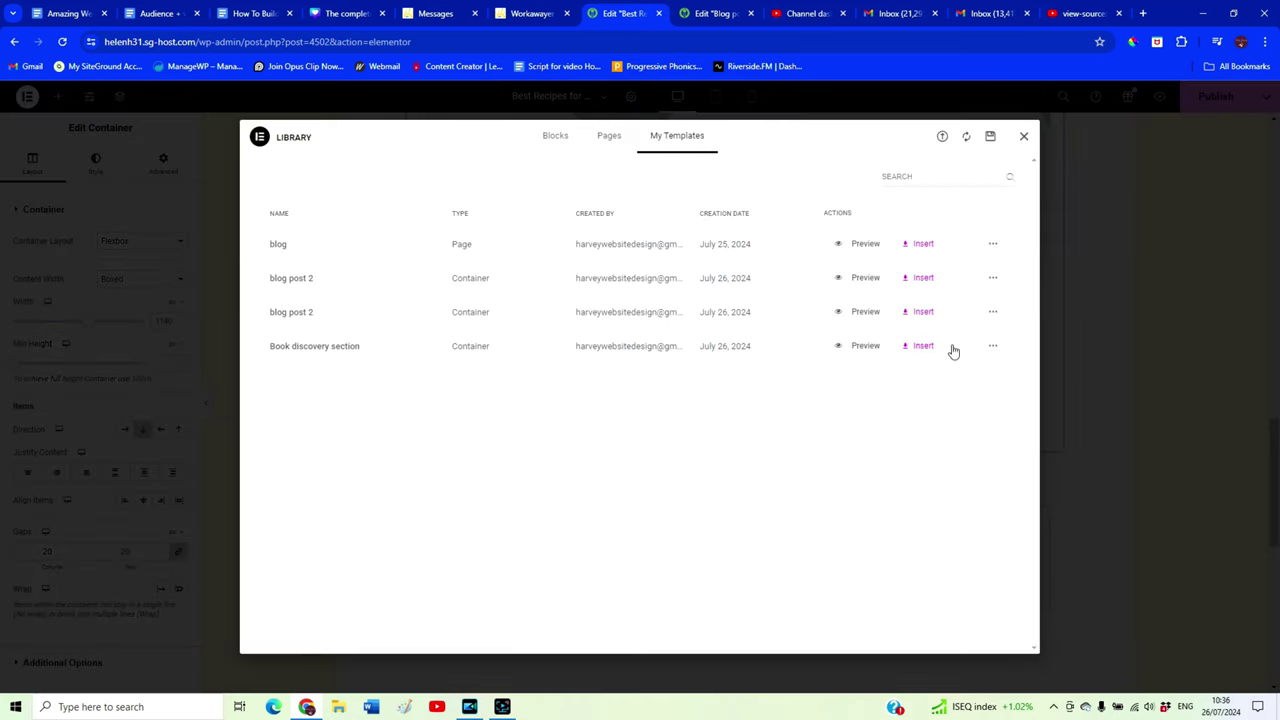
left_click(930, 347)
left_click(737, 425)
scroll(860, 473, "down", 1)
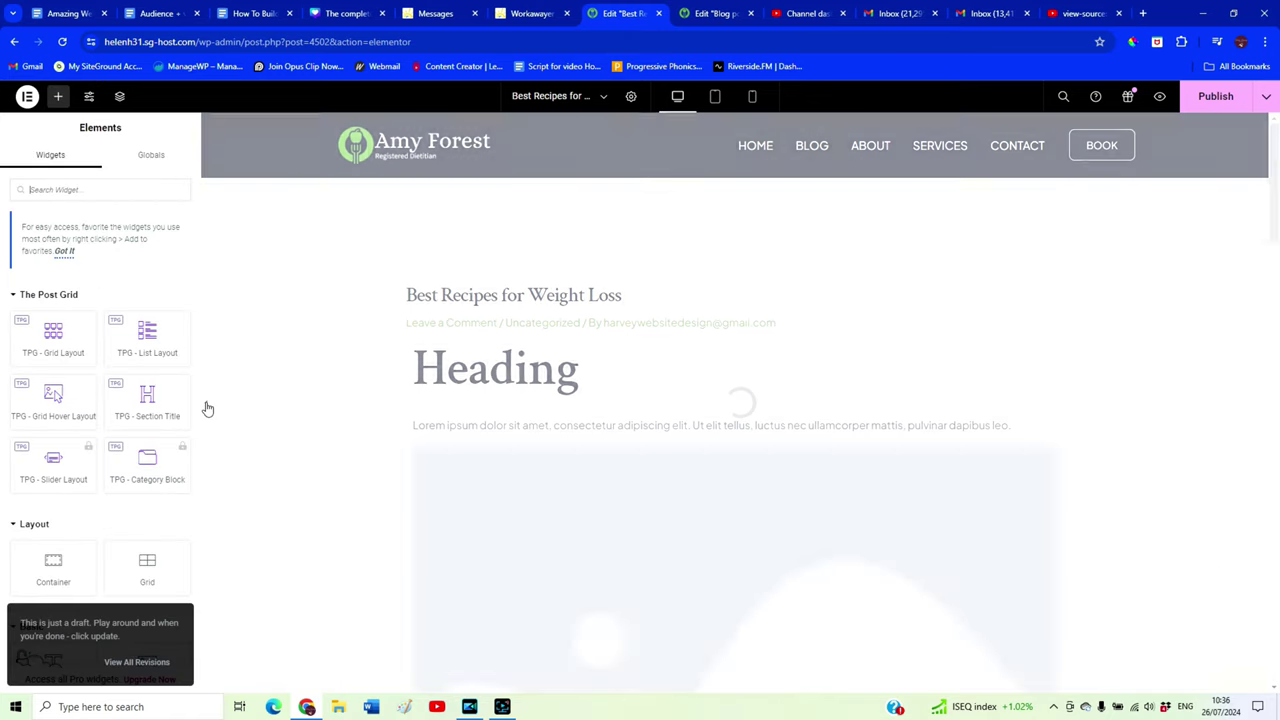
Review the whole post layout in a full-width view, from the title down through the Table of Contents and sections
left_click(207, 407)
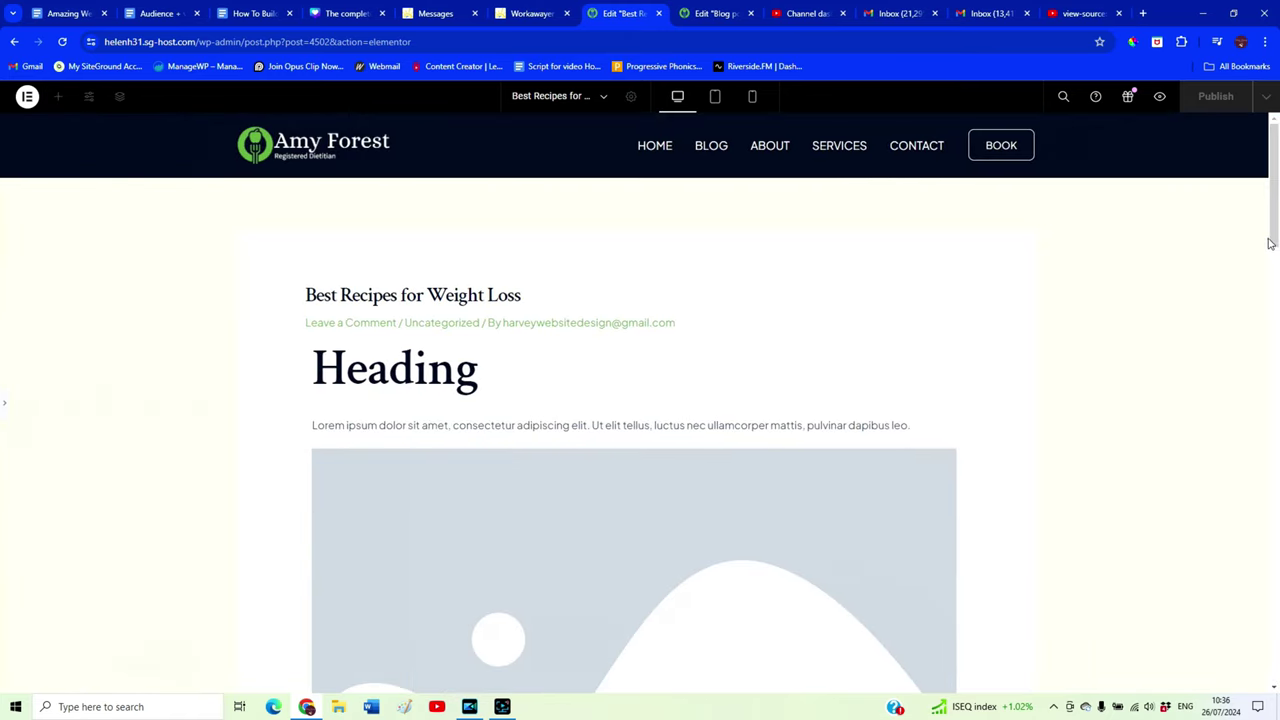
scroll(1050, 438, "down", 10)
scroll(1240, 410, "up", 10)
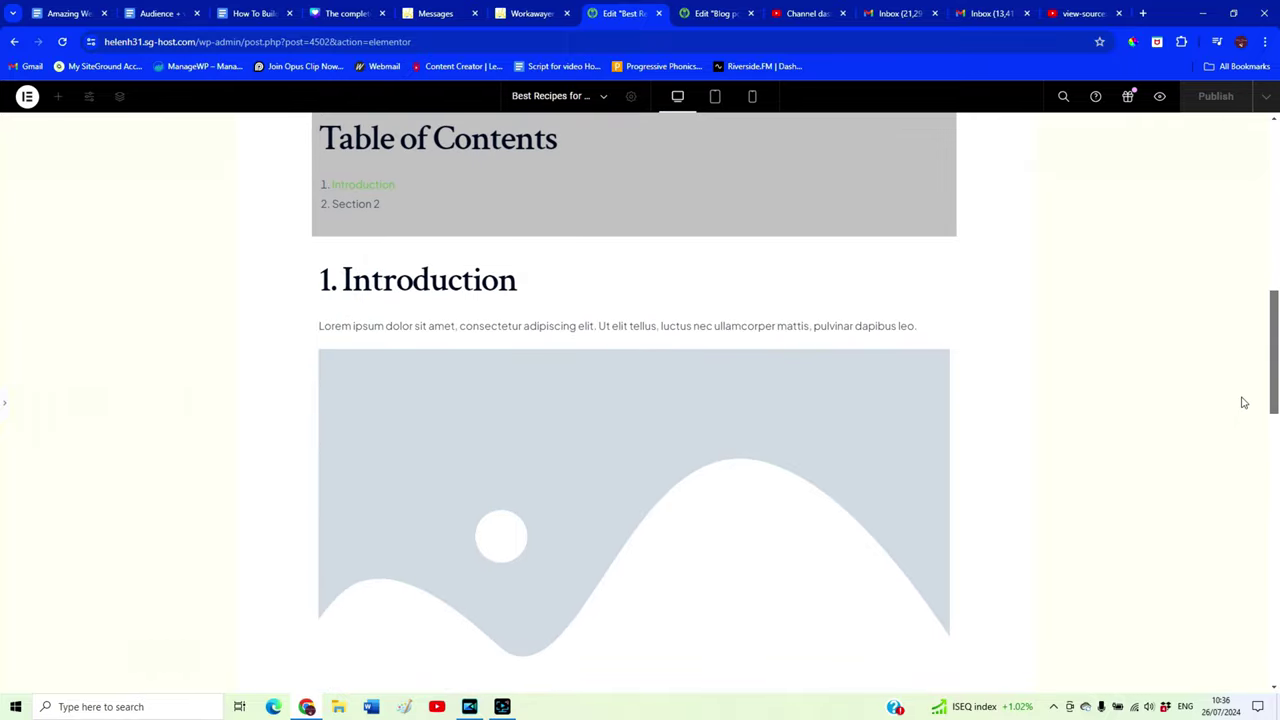
left_click_drag(1275, 258, 1201, 608)
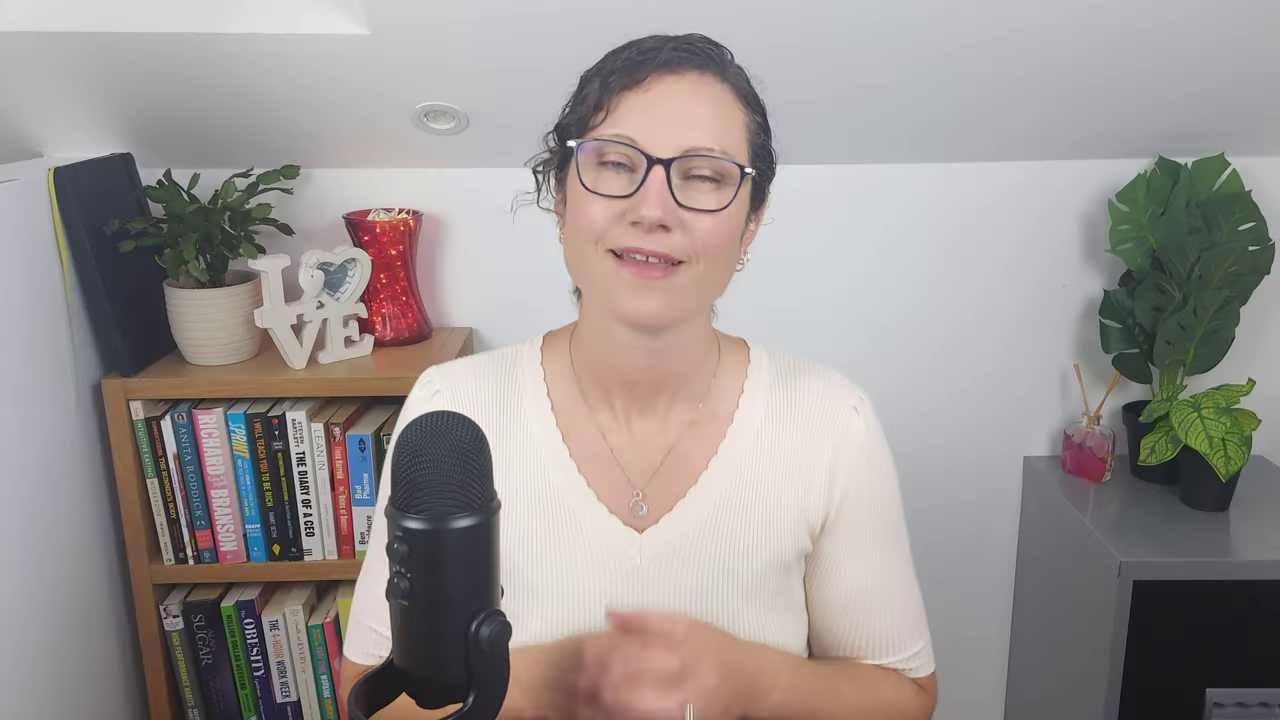